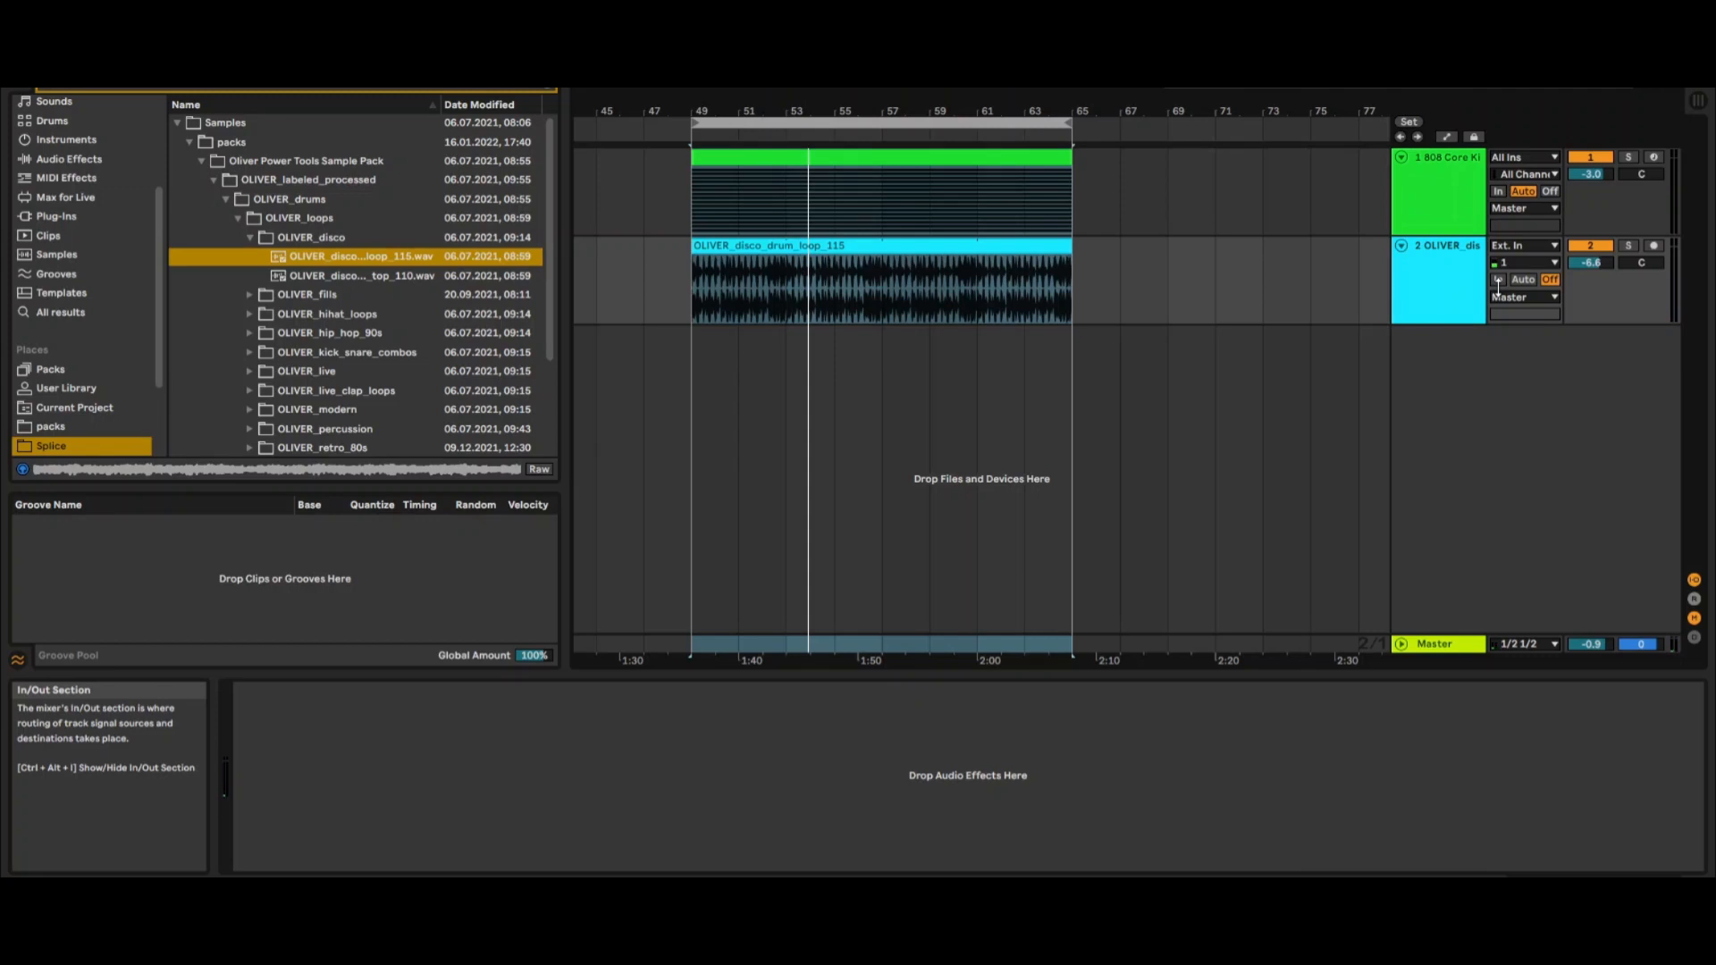
# List the drum kit presets in the browser and preview Alert Kit and 808 Core Kit.
pyautogui.click(1444, 211)
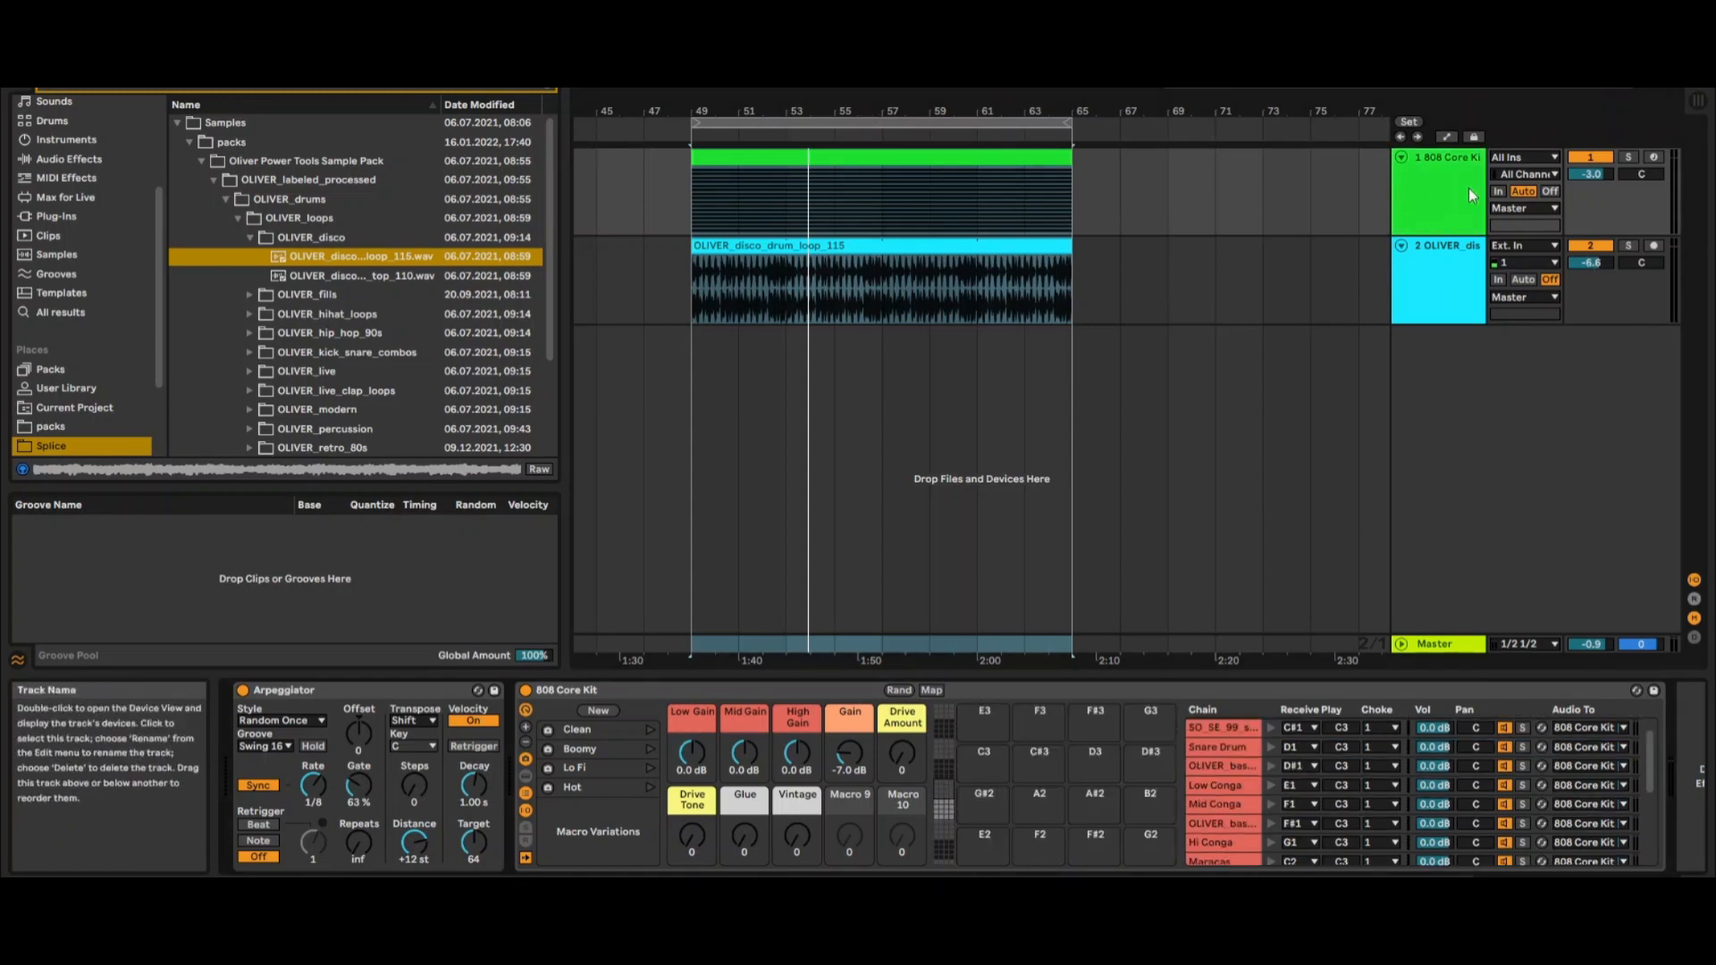
pyautogui.scroll(2, 102, 230)
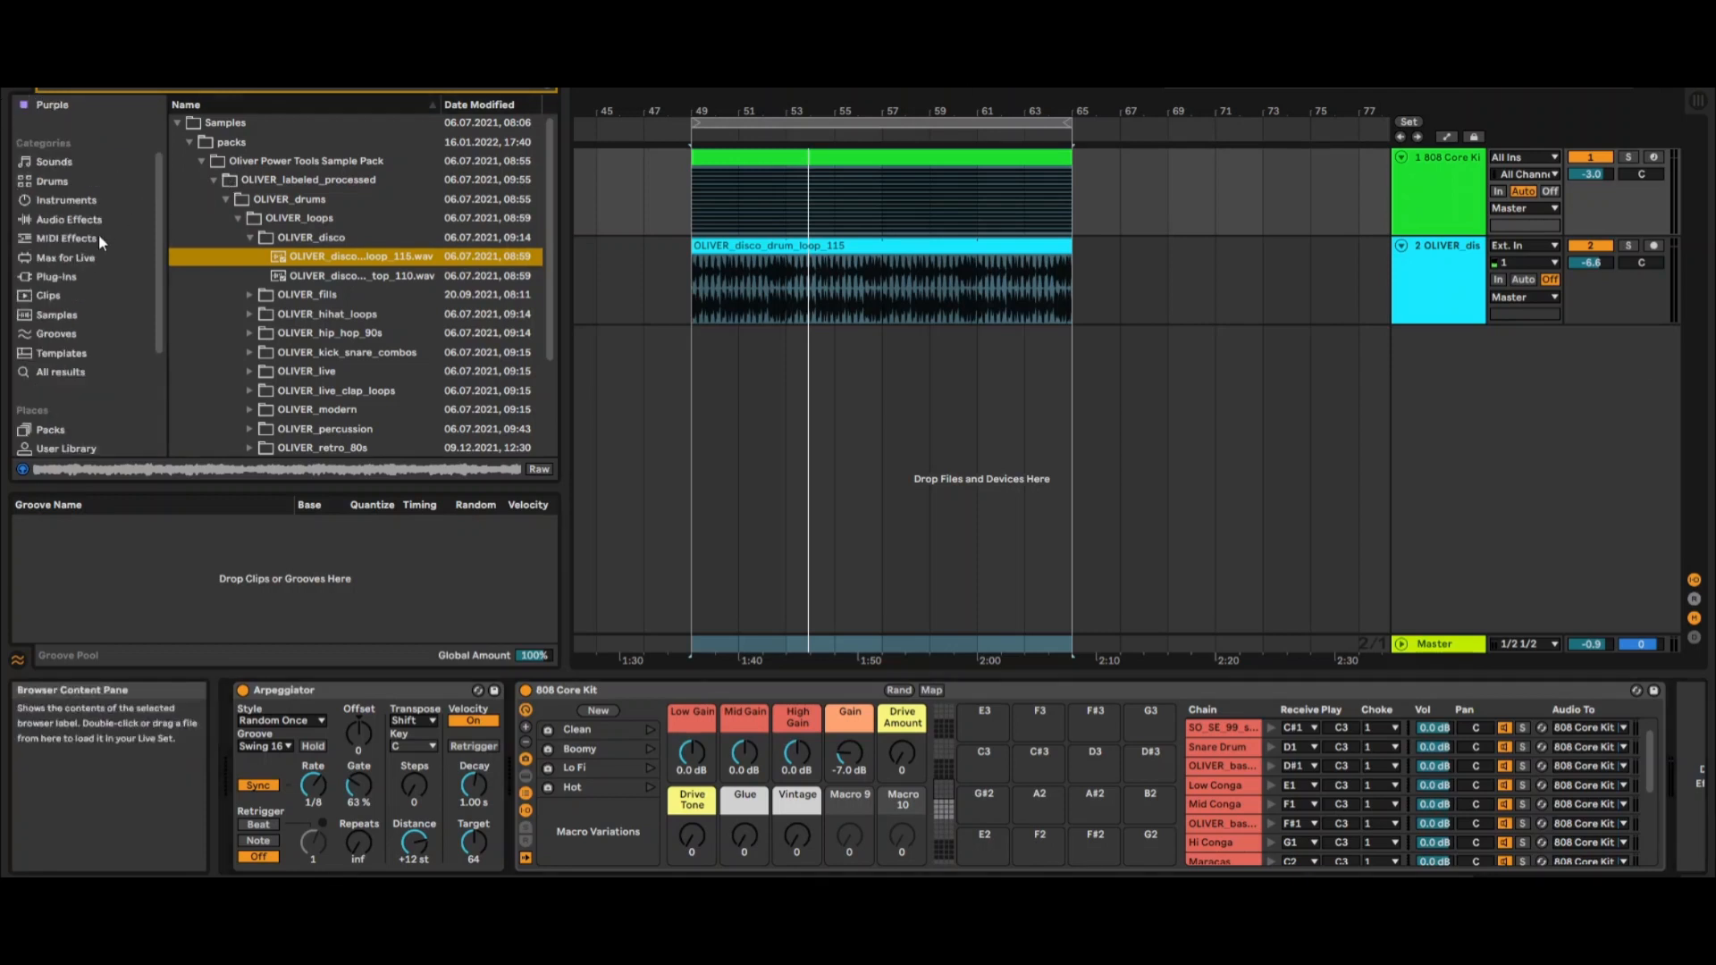
pyautogui.click(57, 179)
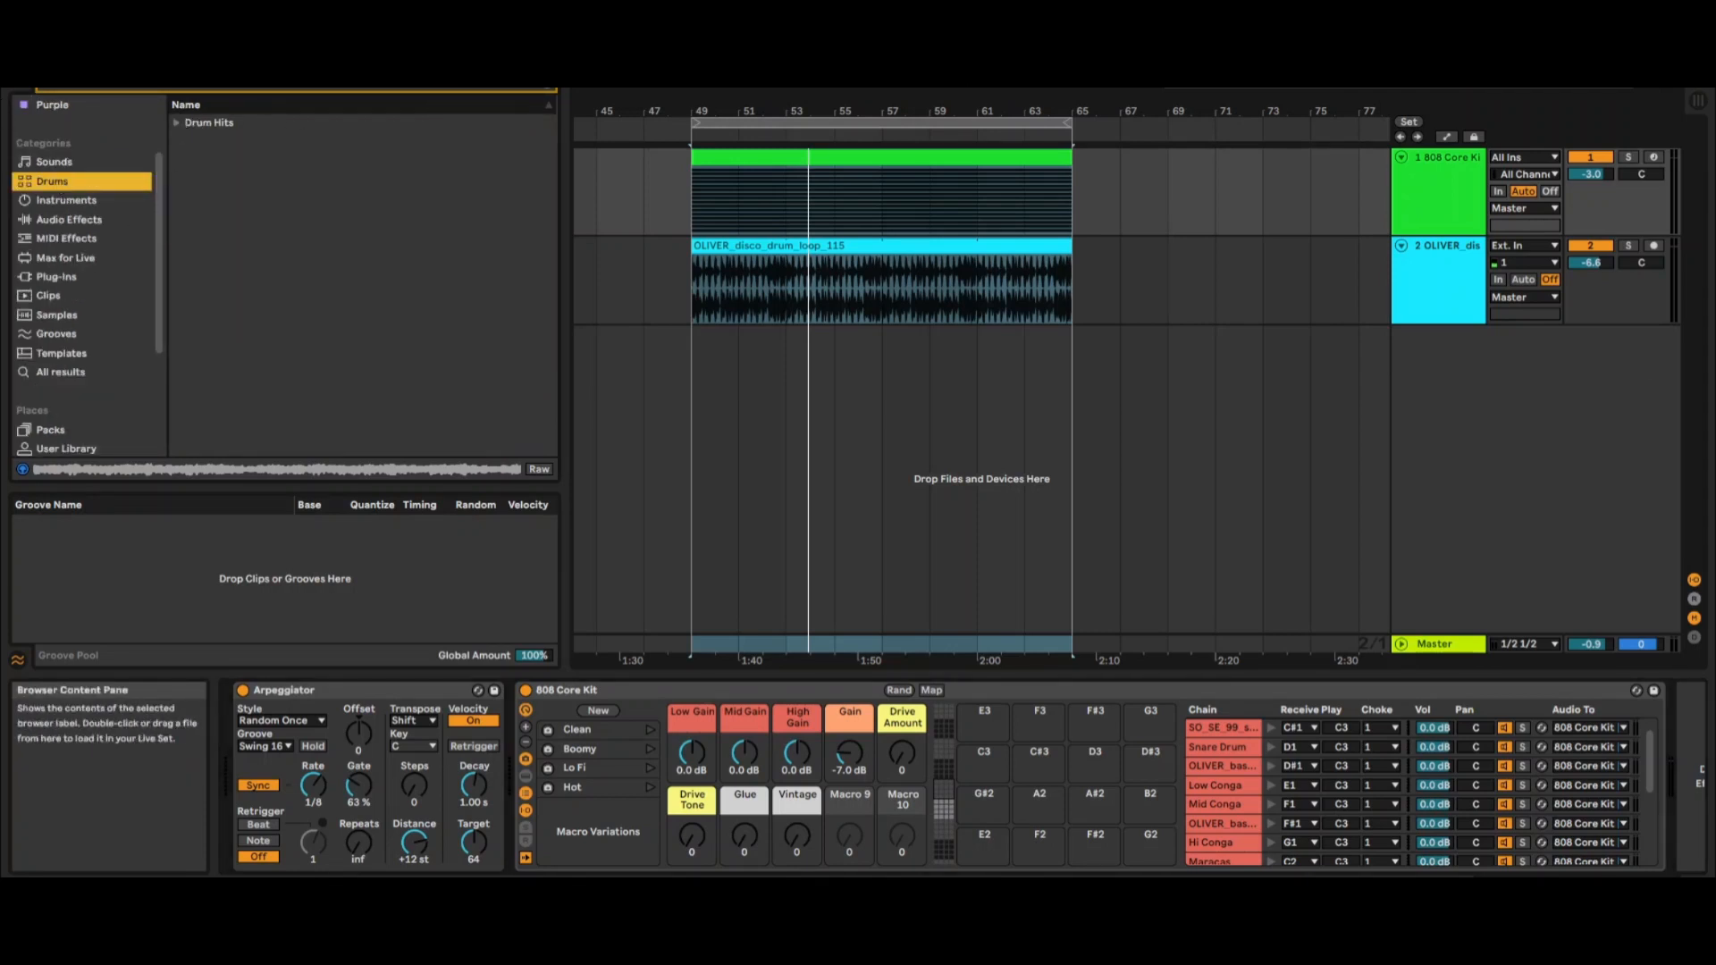
pyautogui.click(547, 86)
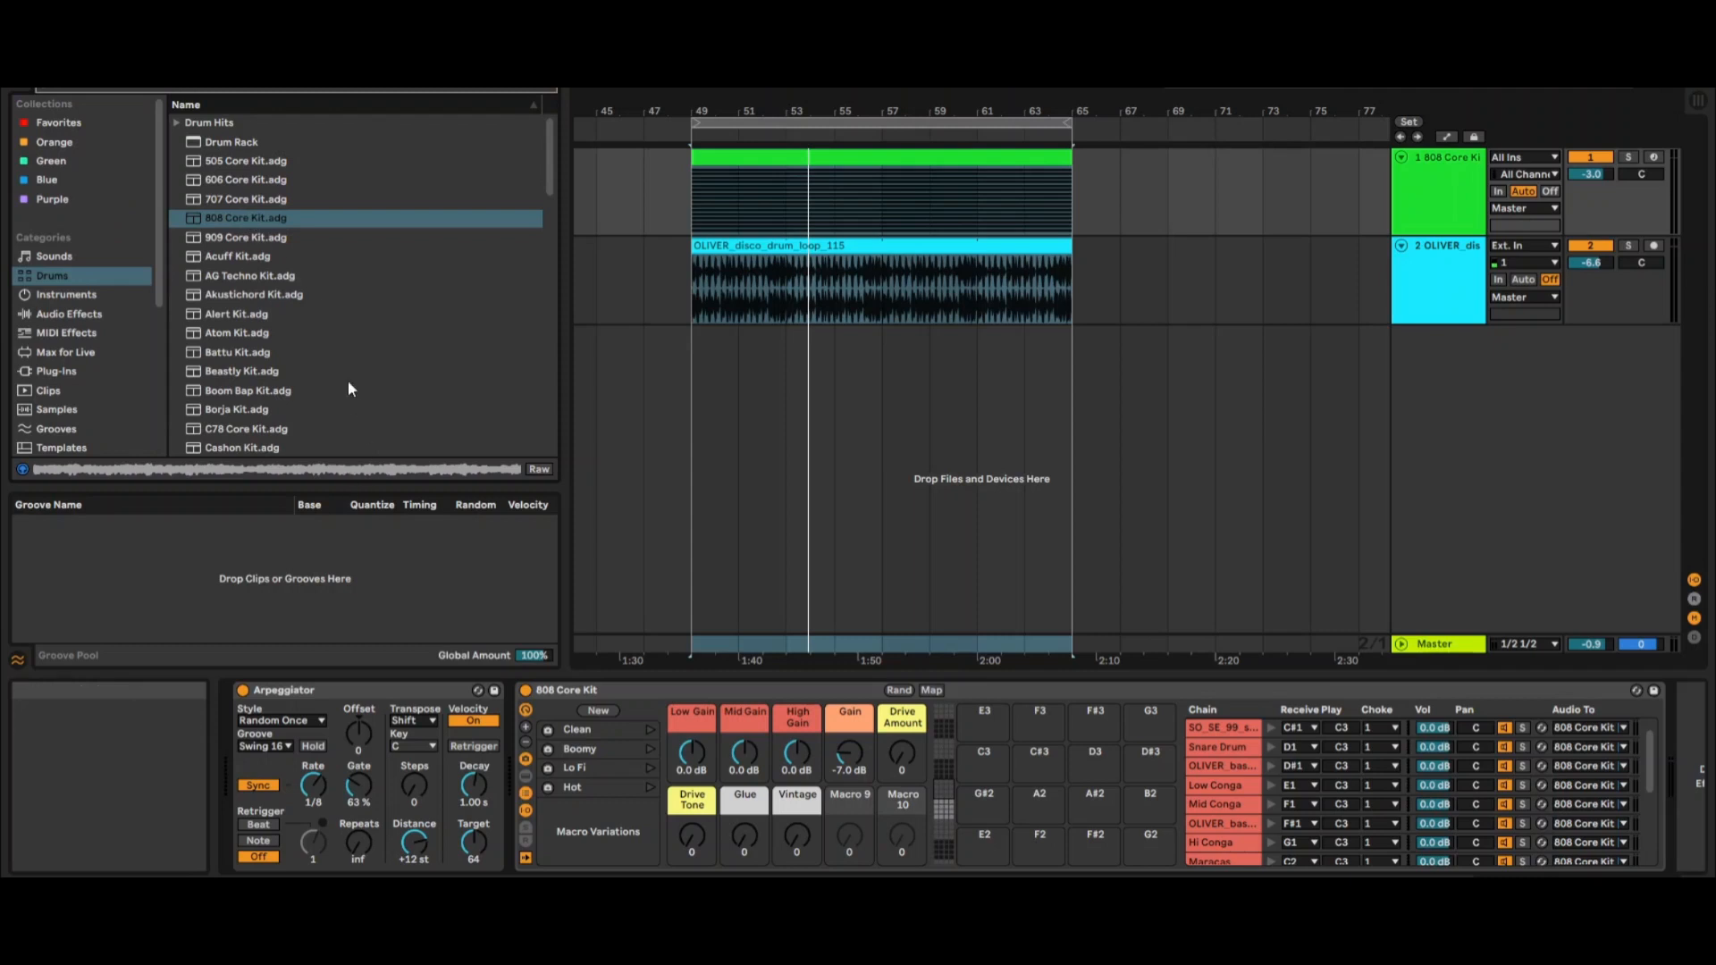
pyautogui.click(274, 316)
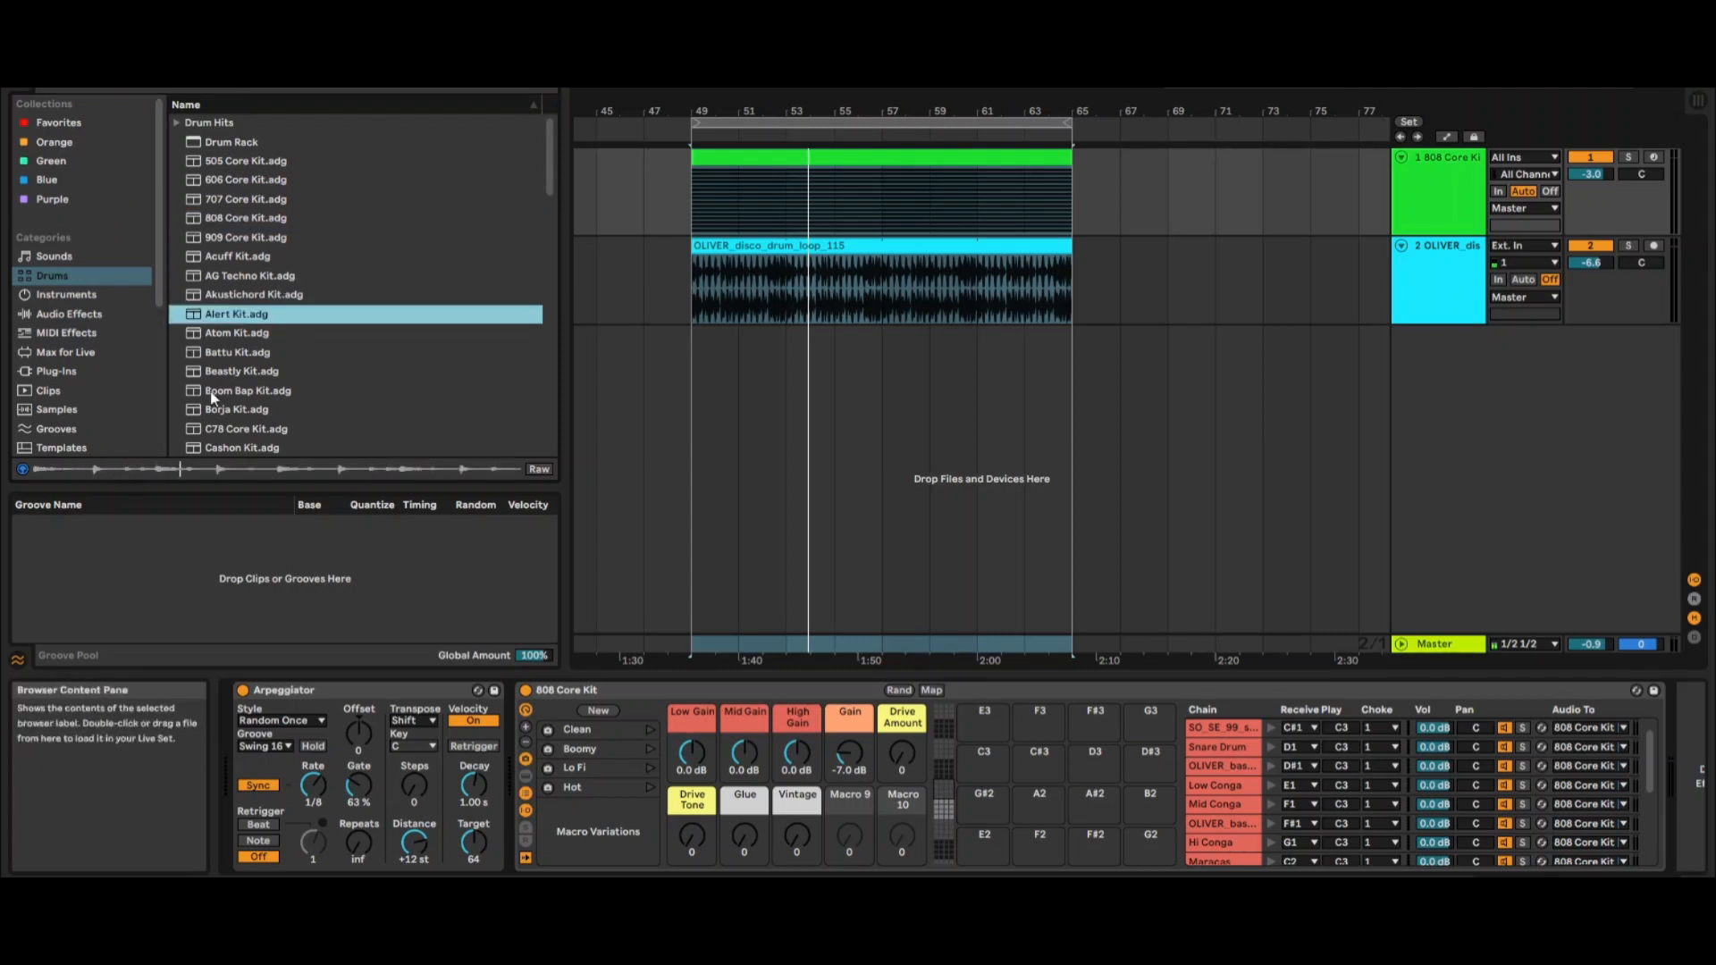
pyautogui.click(229, 220)
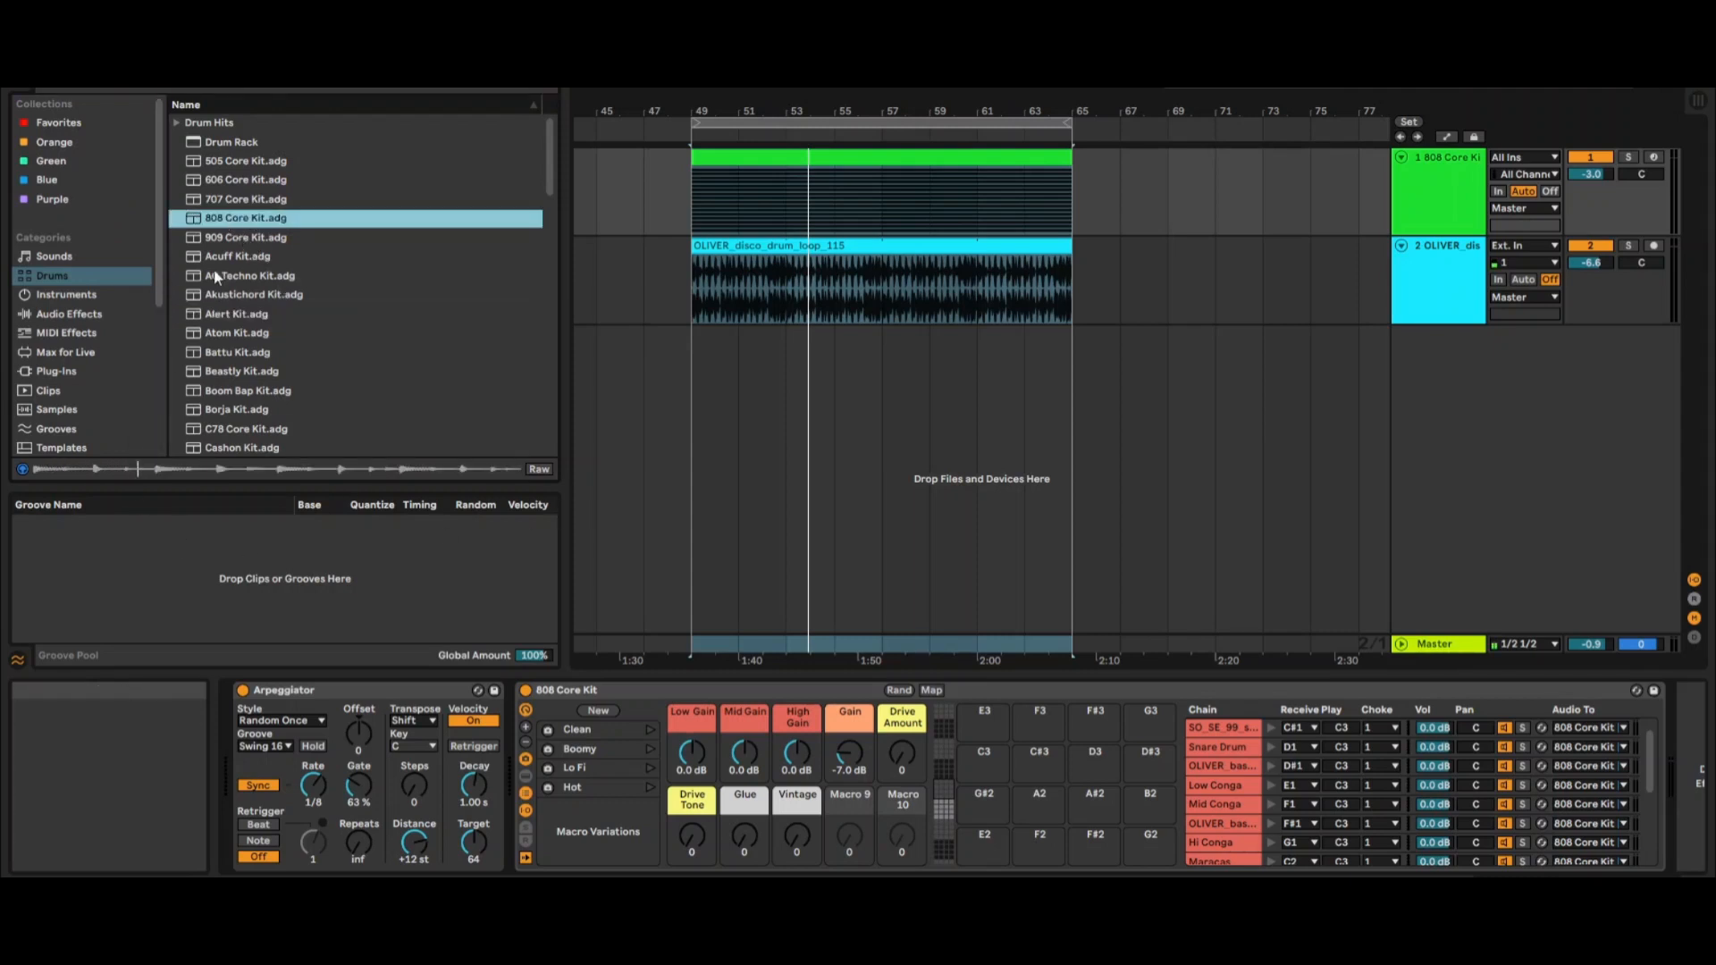
# Insert a new MIDI track below the disco drum loop and load 808 Core Kit onto it.
pyautogui.rightClick(1466, 425)
pyautogui.click(1510, 452)
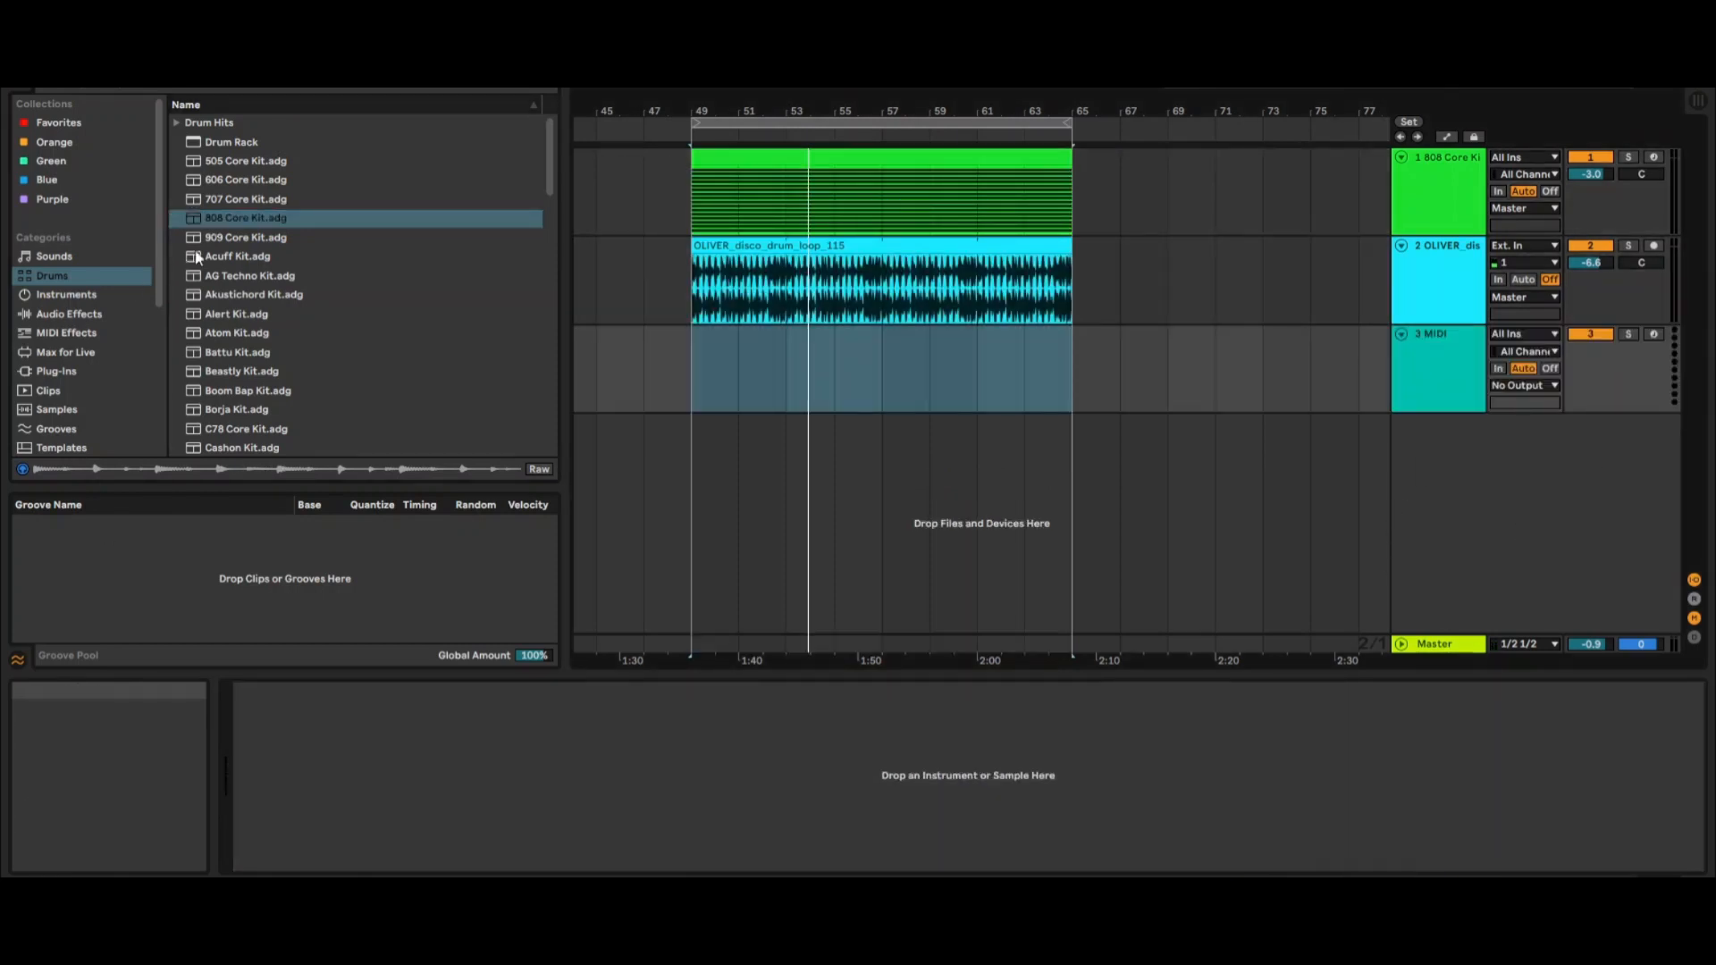
pyautogui.click(218, 221)
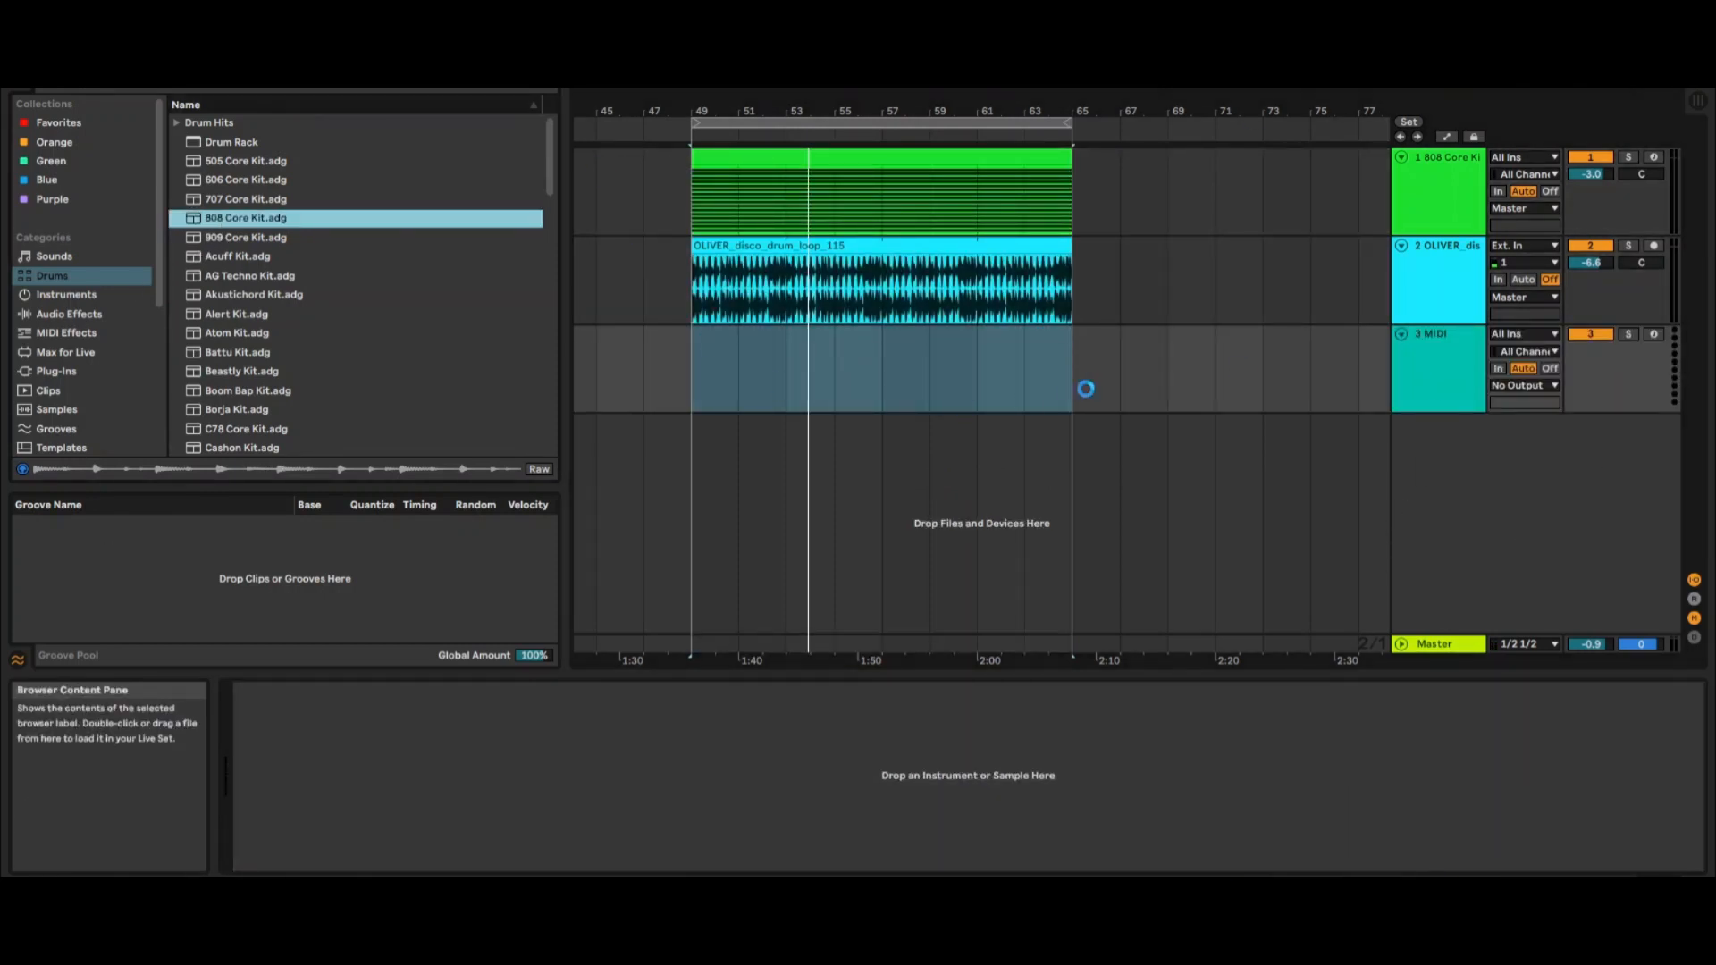
pyautogui.press('Return')
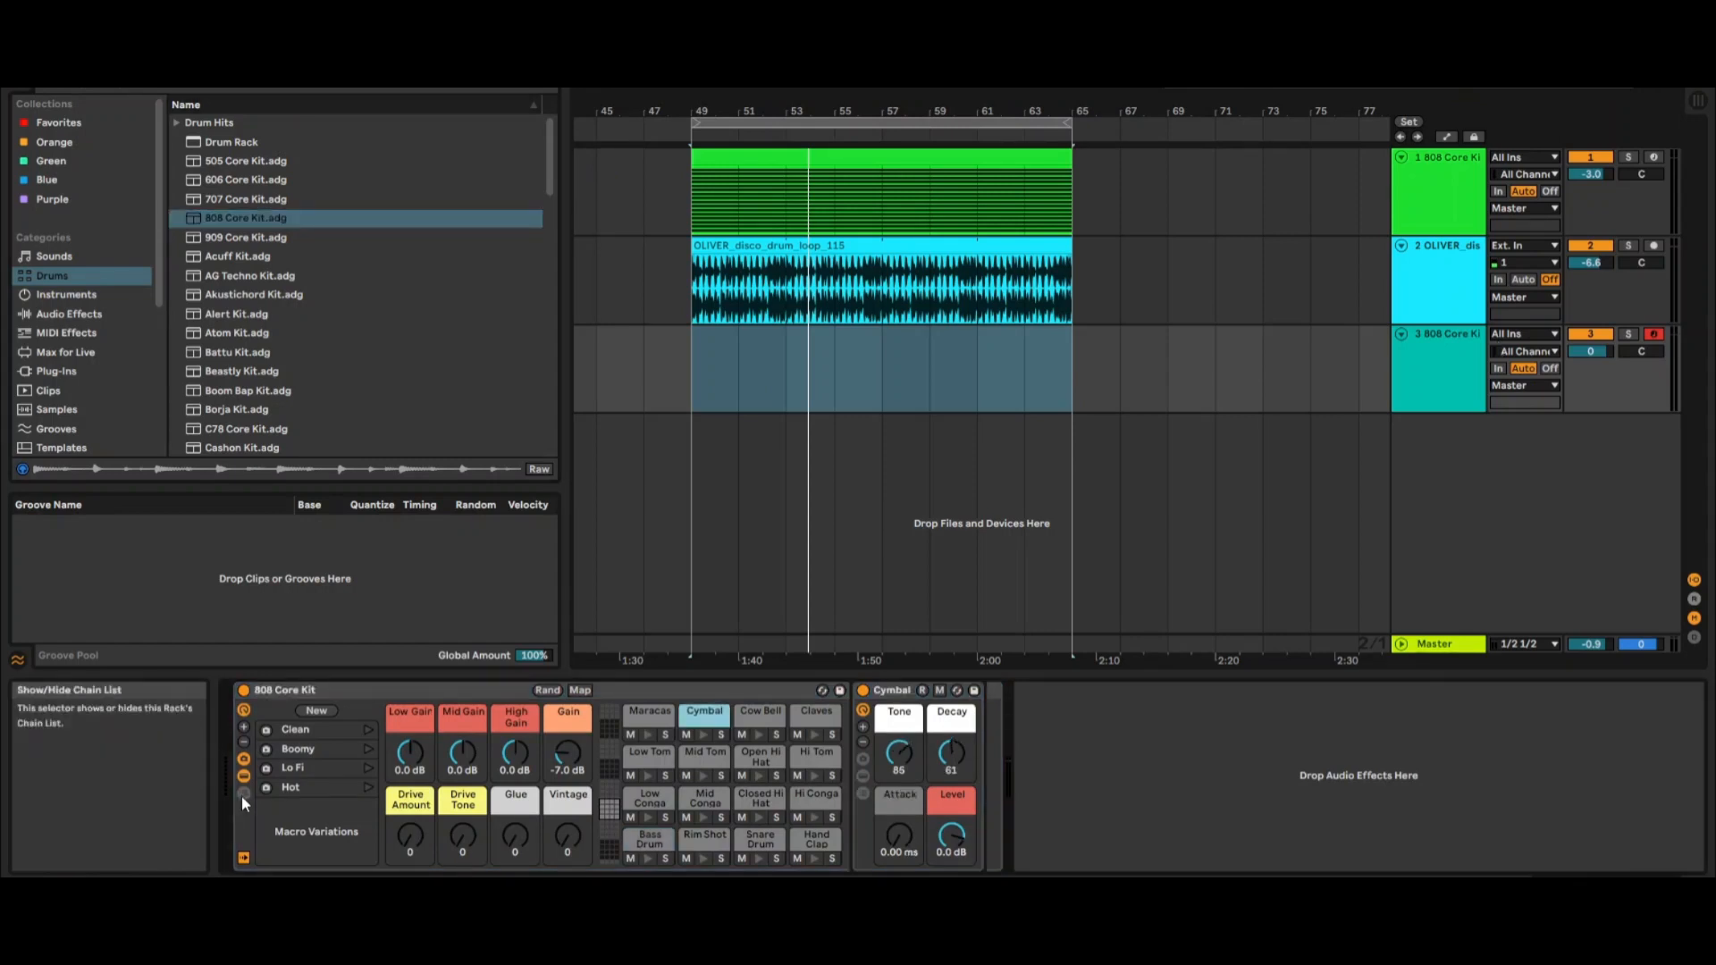
# Show the 808 Core Kit rack's chain list together with its input/output section.
pyautogui.click(243, 728)
pyautogui.click(242, 793)
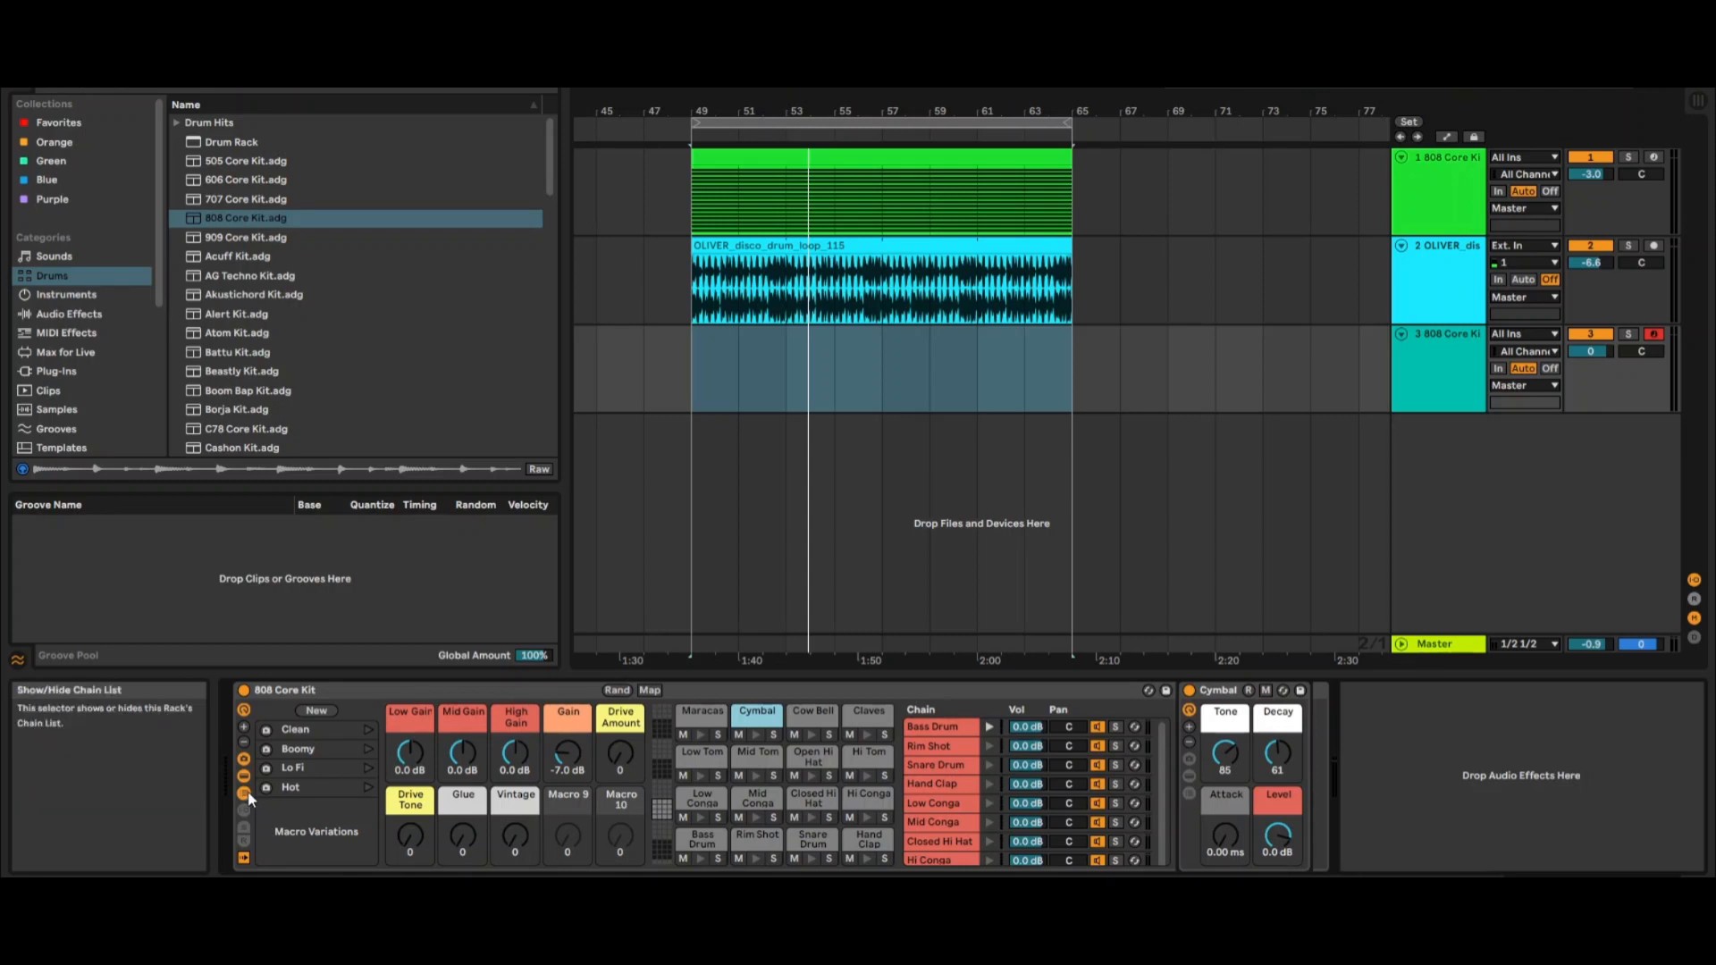
pyautogui.click(243, 811)
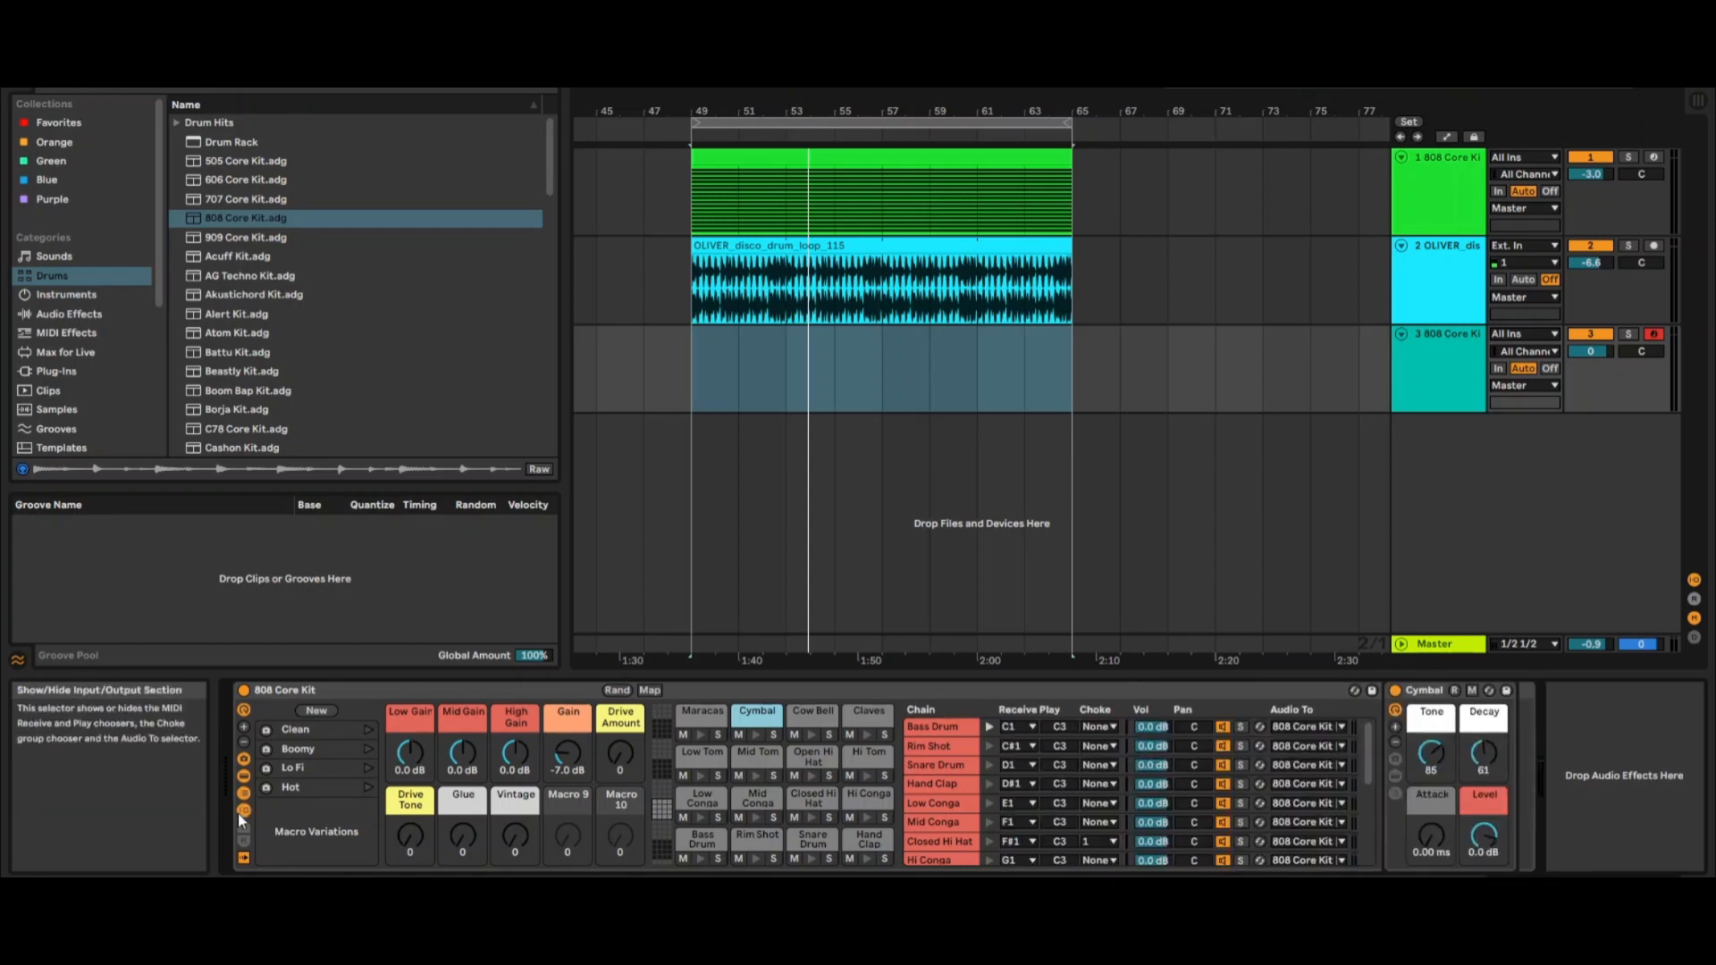
# Examine the choke group assignments of the Open Hi Hat and Closed Hi Hat chains.
pyautogui.scroll(-4, 958, 776)
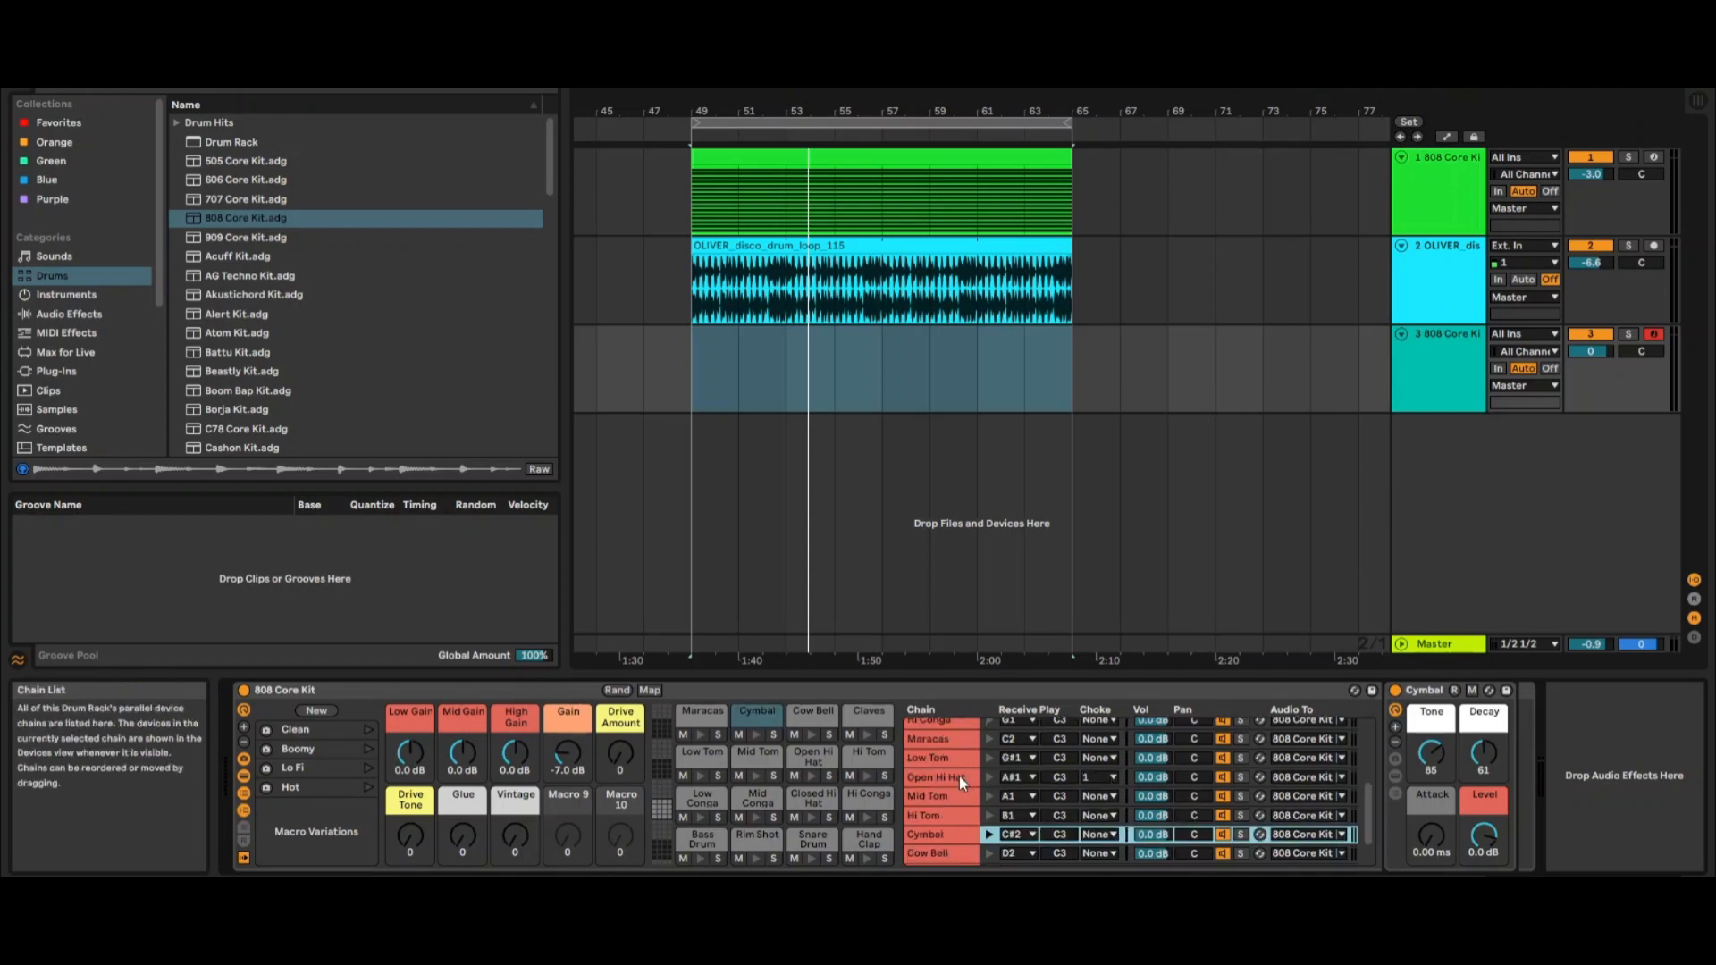
pyautogui.click(958, 776)
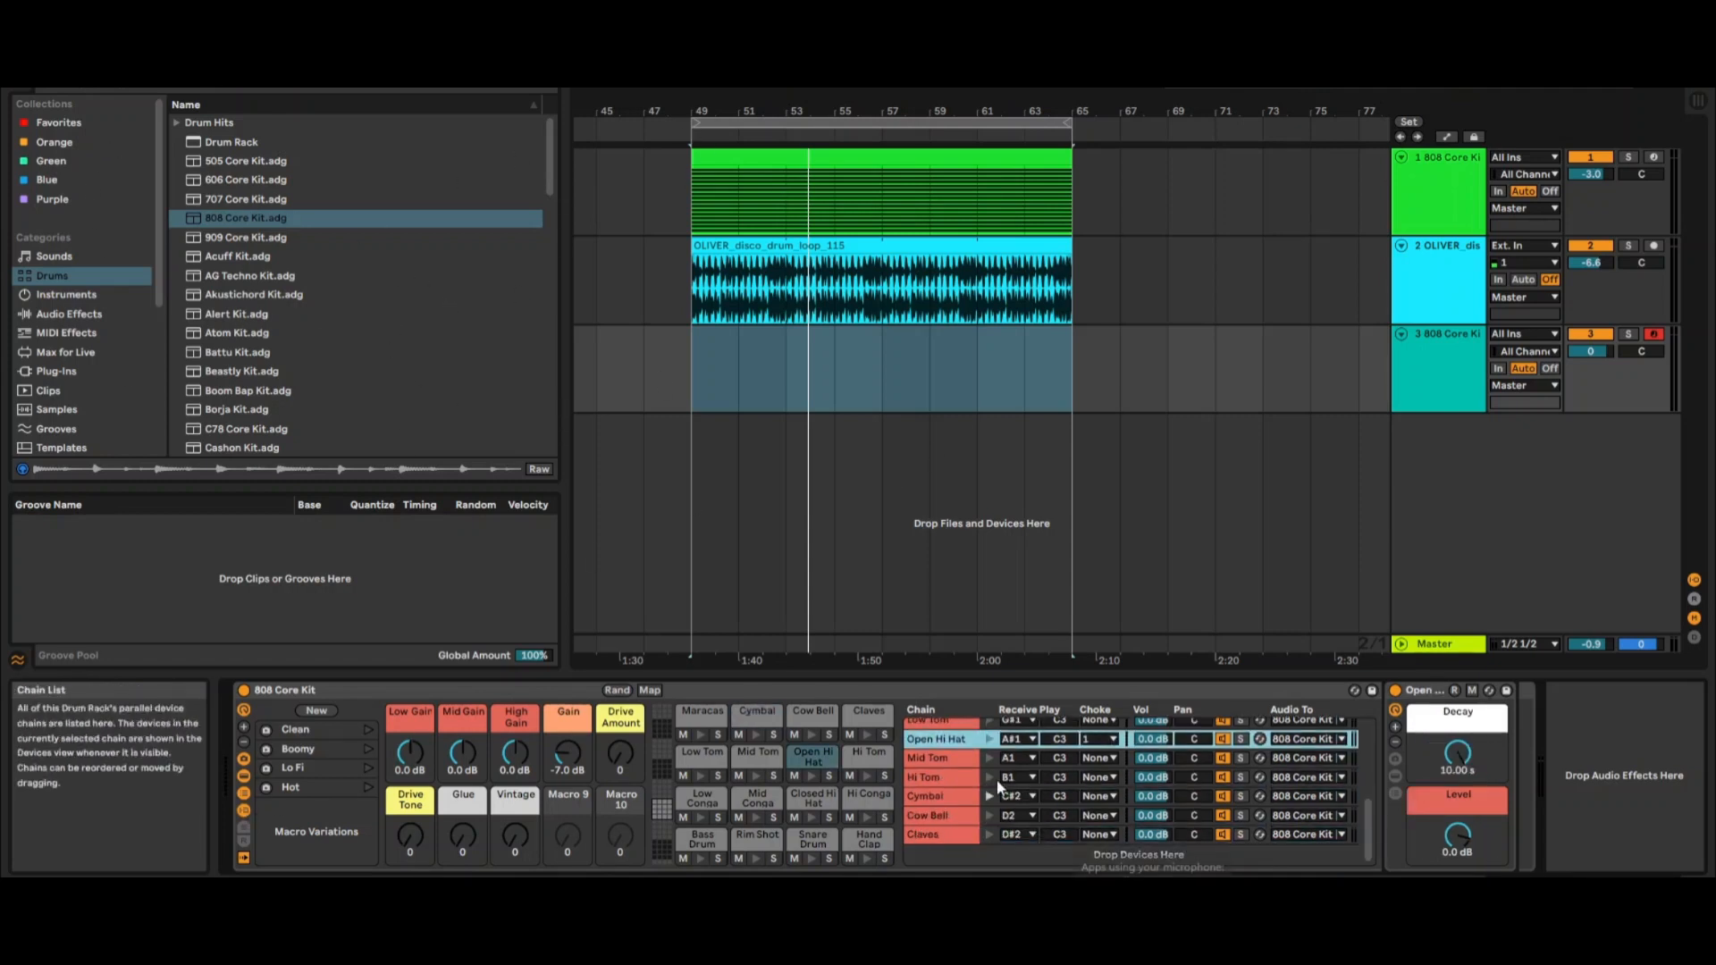
pyautogui.scroll(4, 929, 758)
pyautogui.click(933, 764)
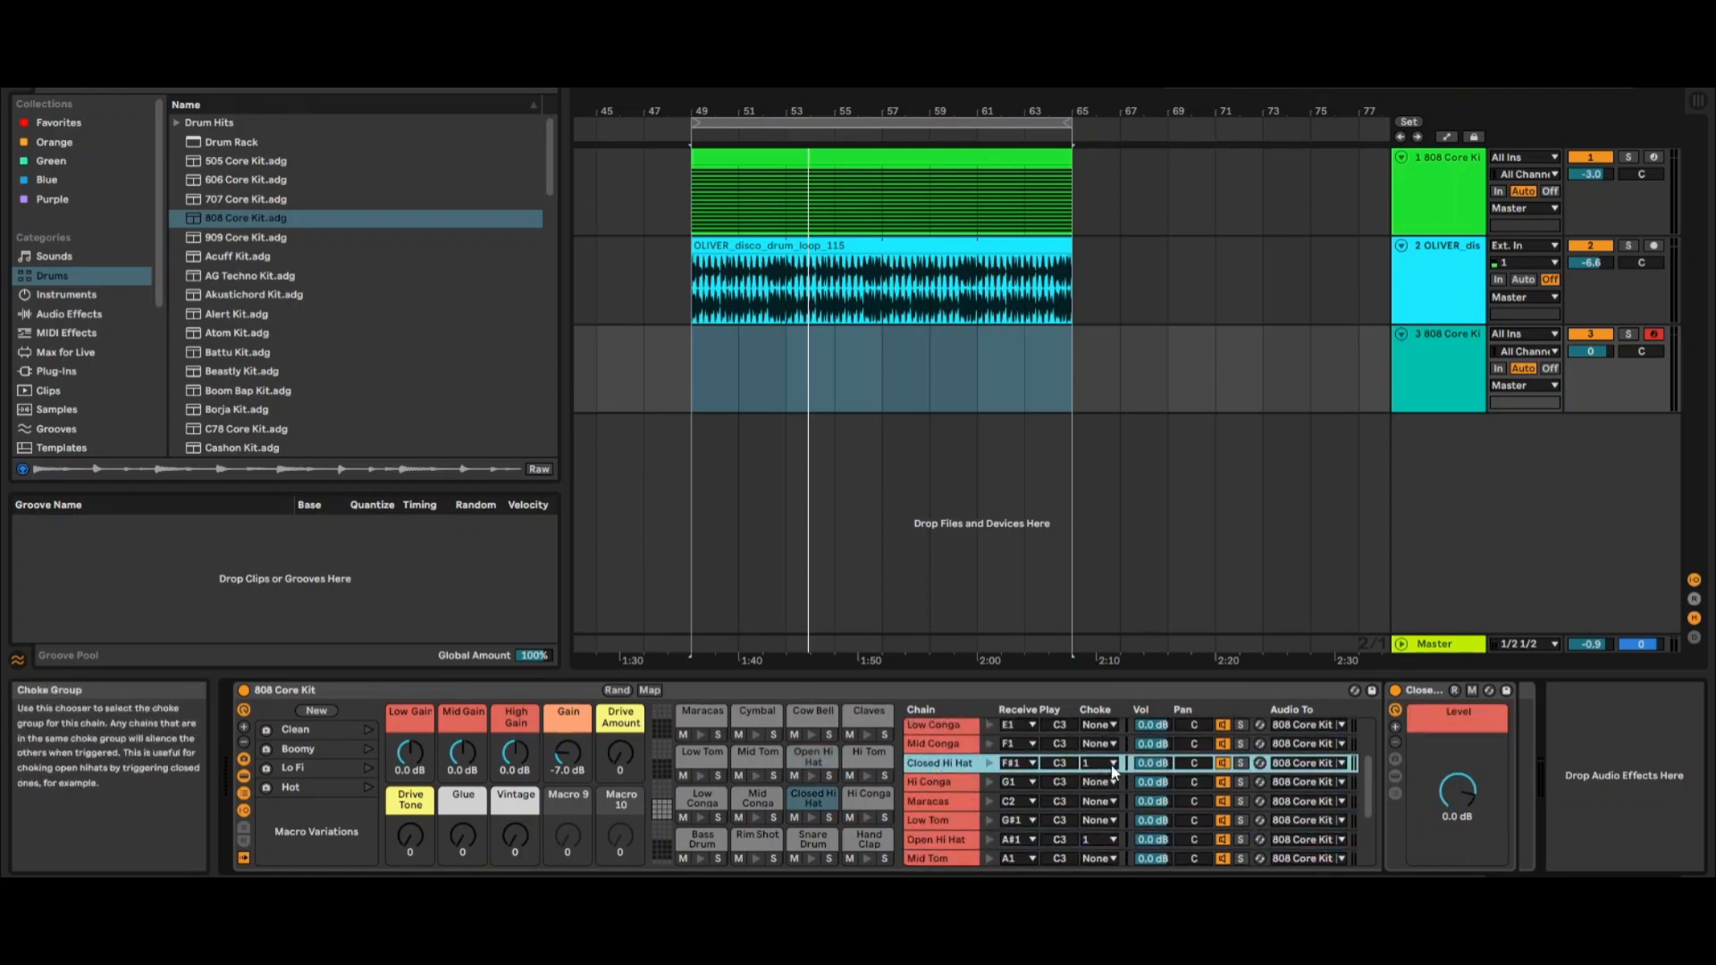
pyautogui.scroll(-1, 973, 805)
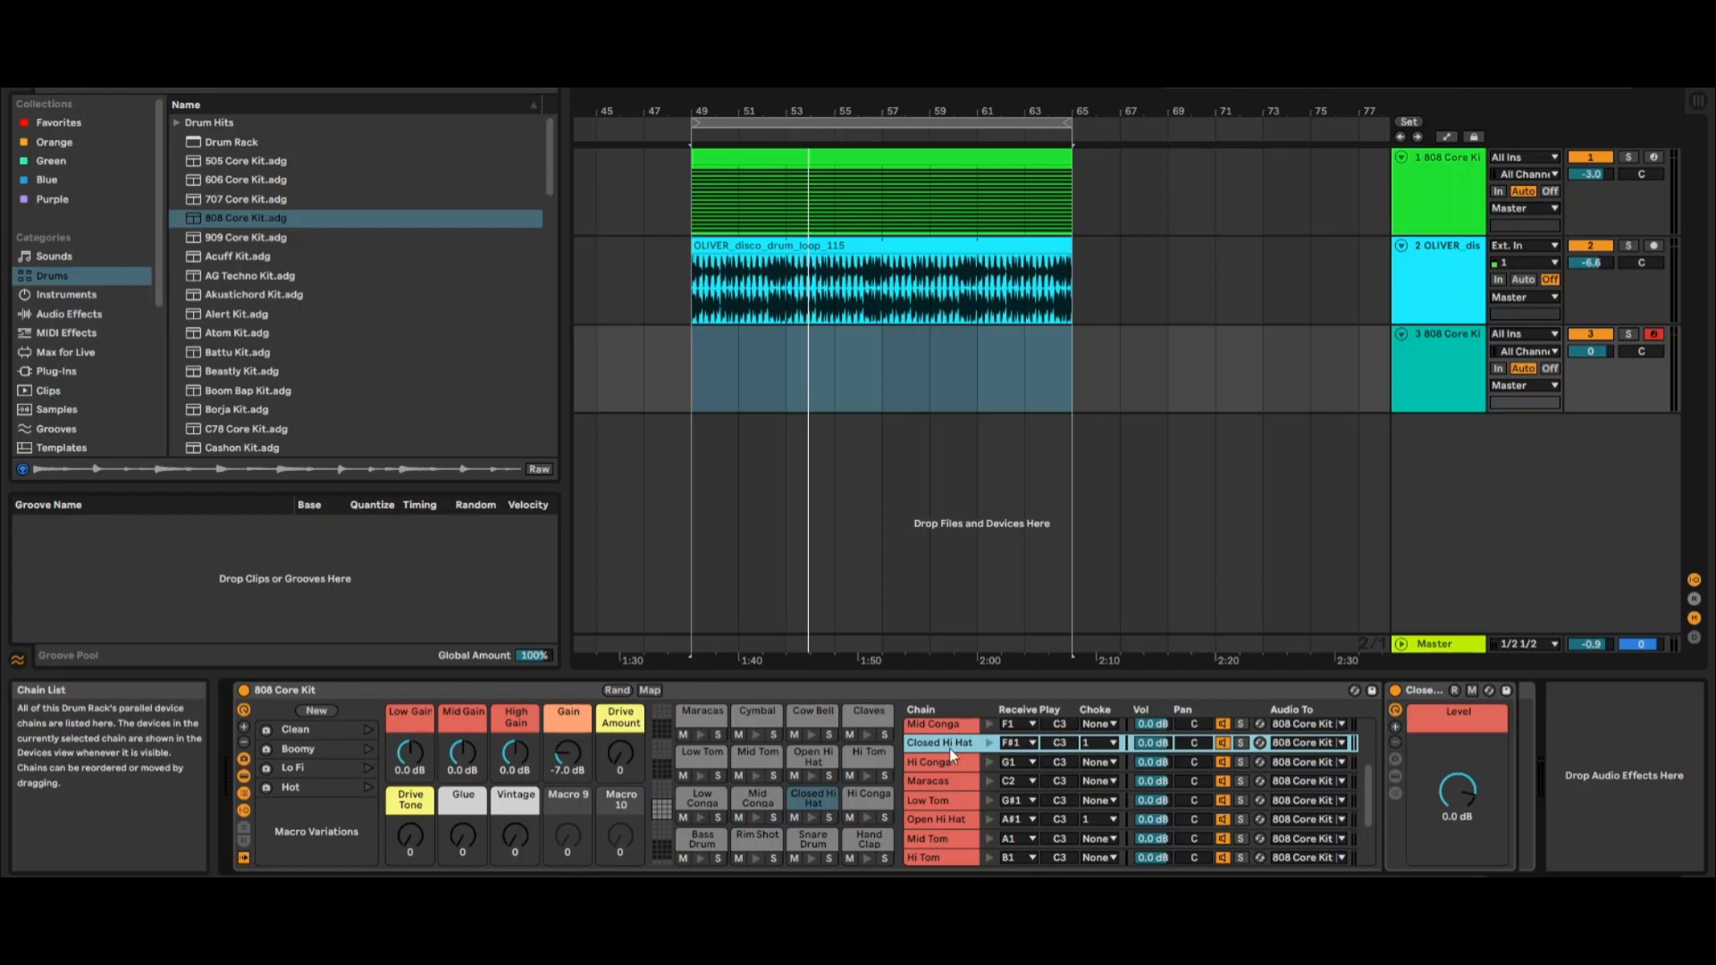
# Assign all 16 chains of the 808 Core Kit to choke group 1.
pyautogui.hotkey('ctrl', 'a')
pyautogui.scroll(-2, 939, 744)
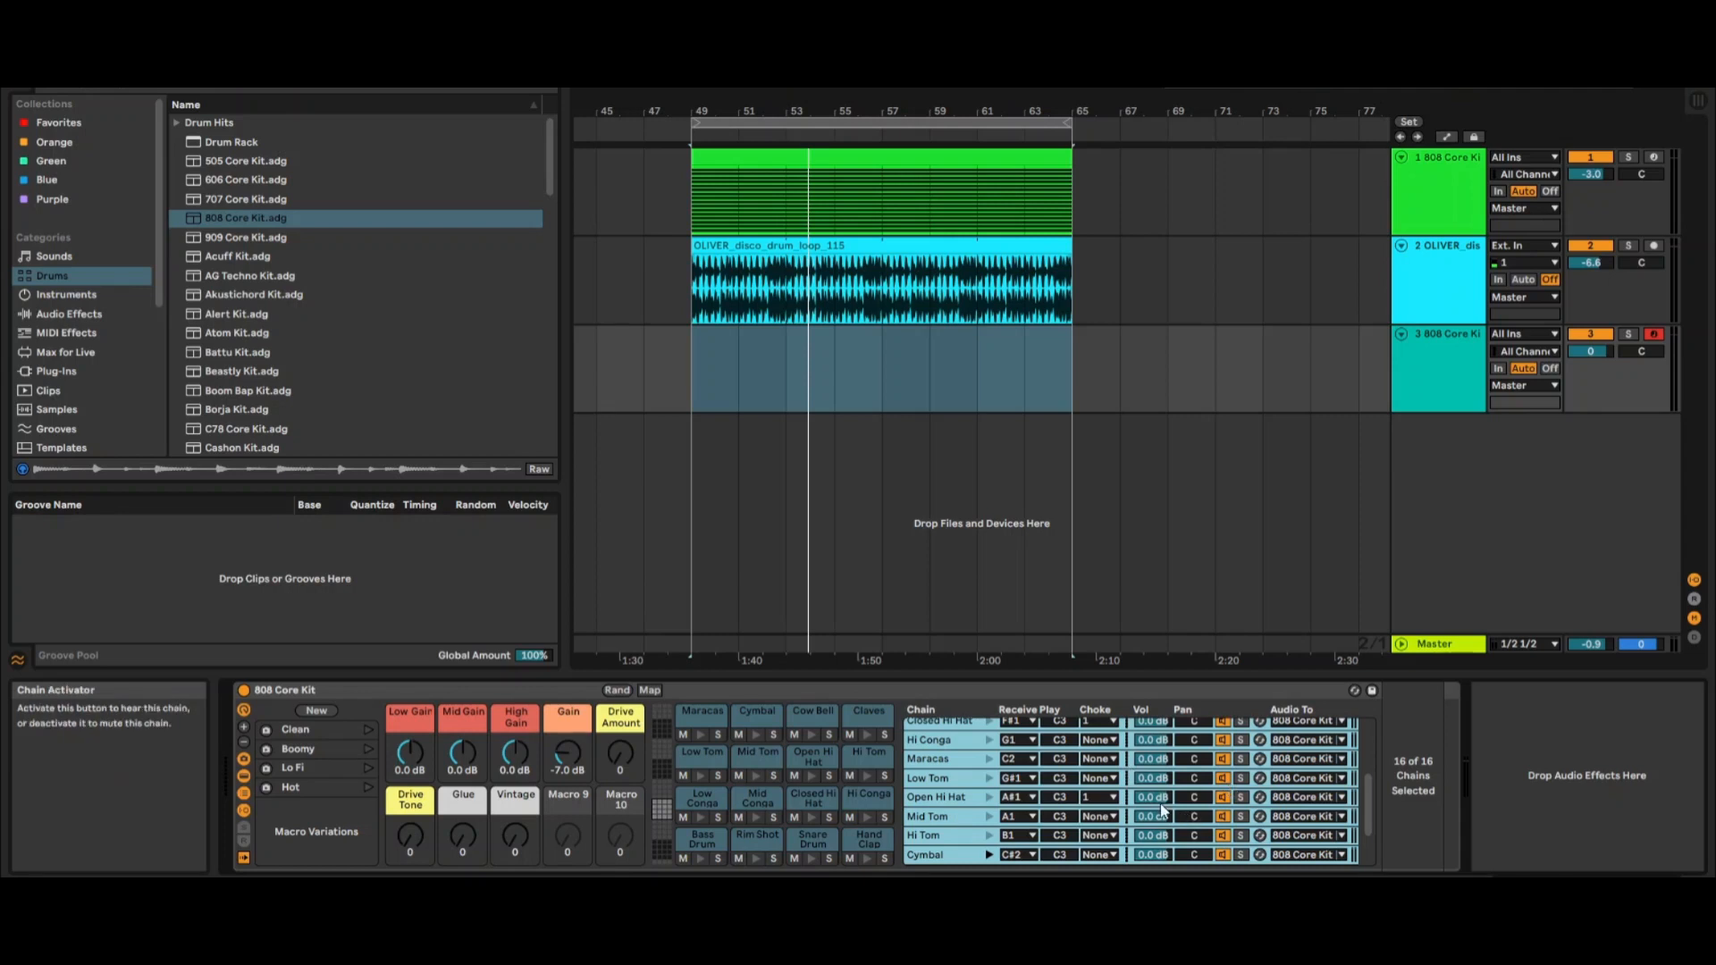
pyautogui.click(1105, 800)
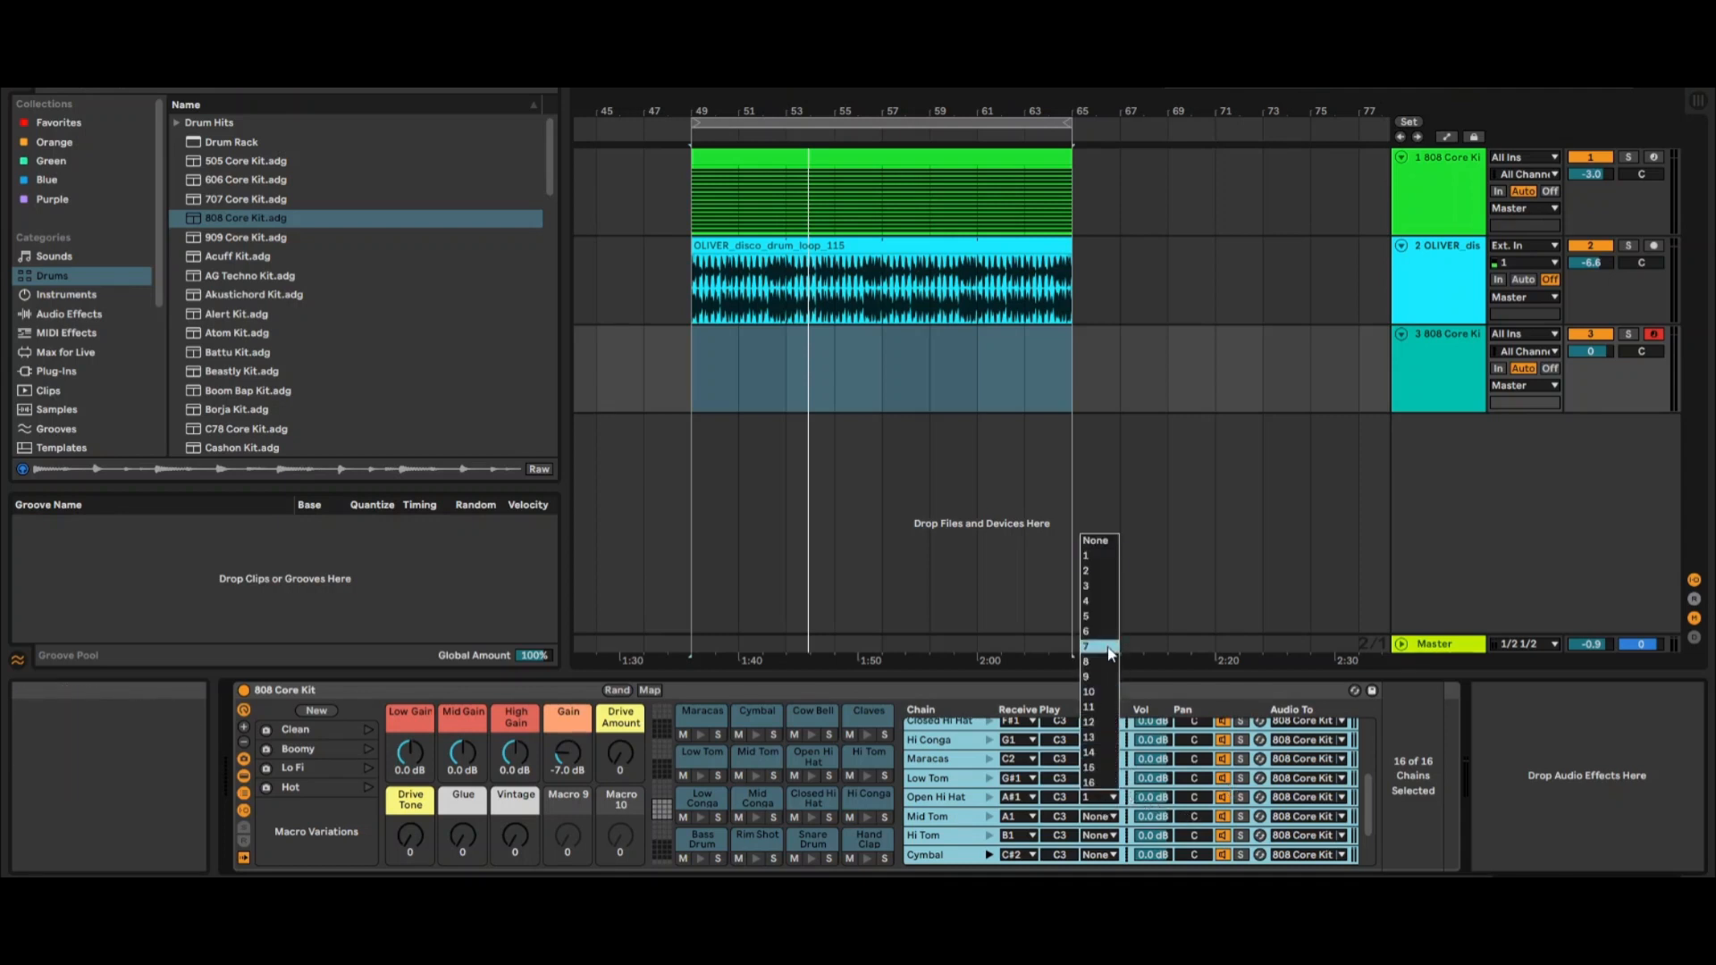
pyautogui.click(1106, 561)
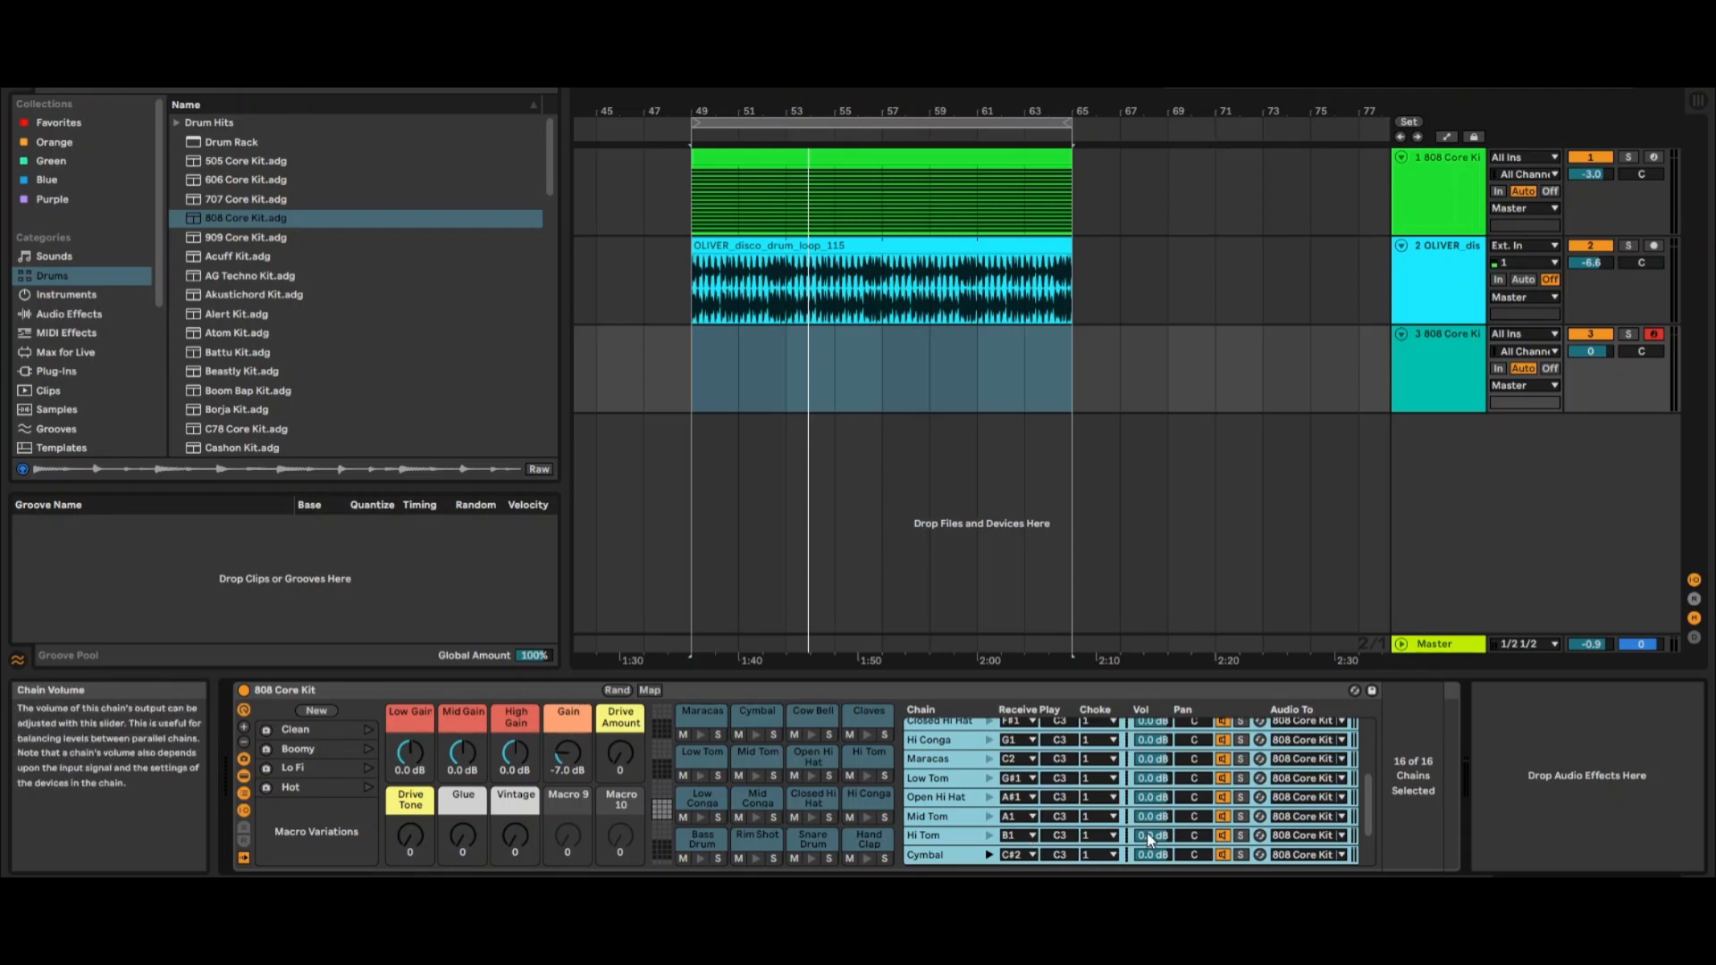
# Insert an empty MIDI clip over the 16-bar selection on track 3 and fill every drum row with a note spanning the whole clip.
pyautogui.rightClick(742, 363)
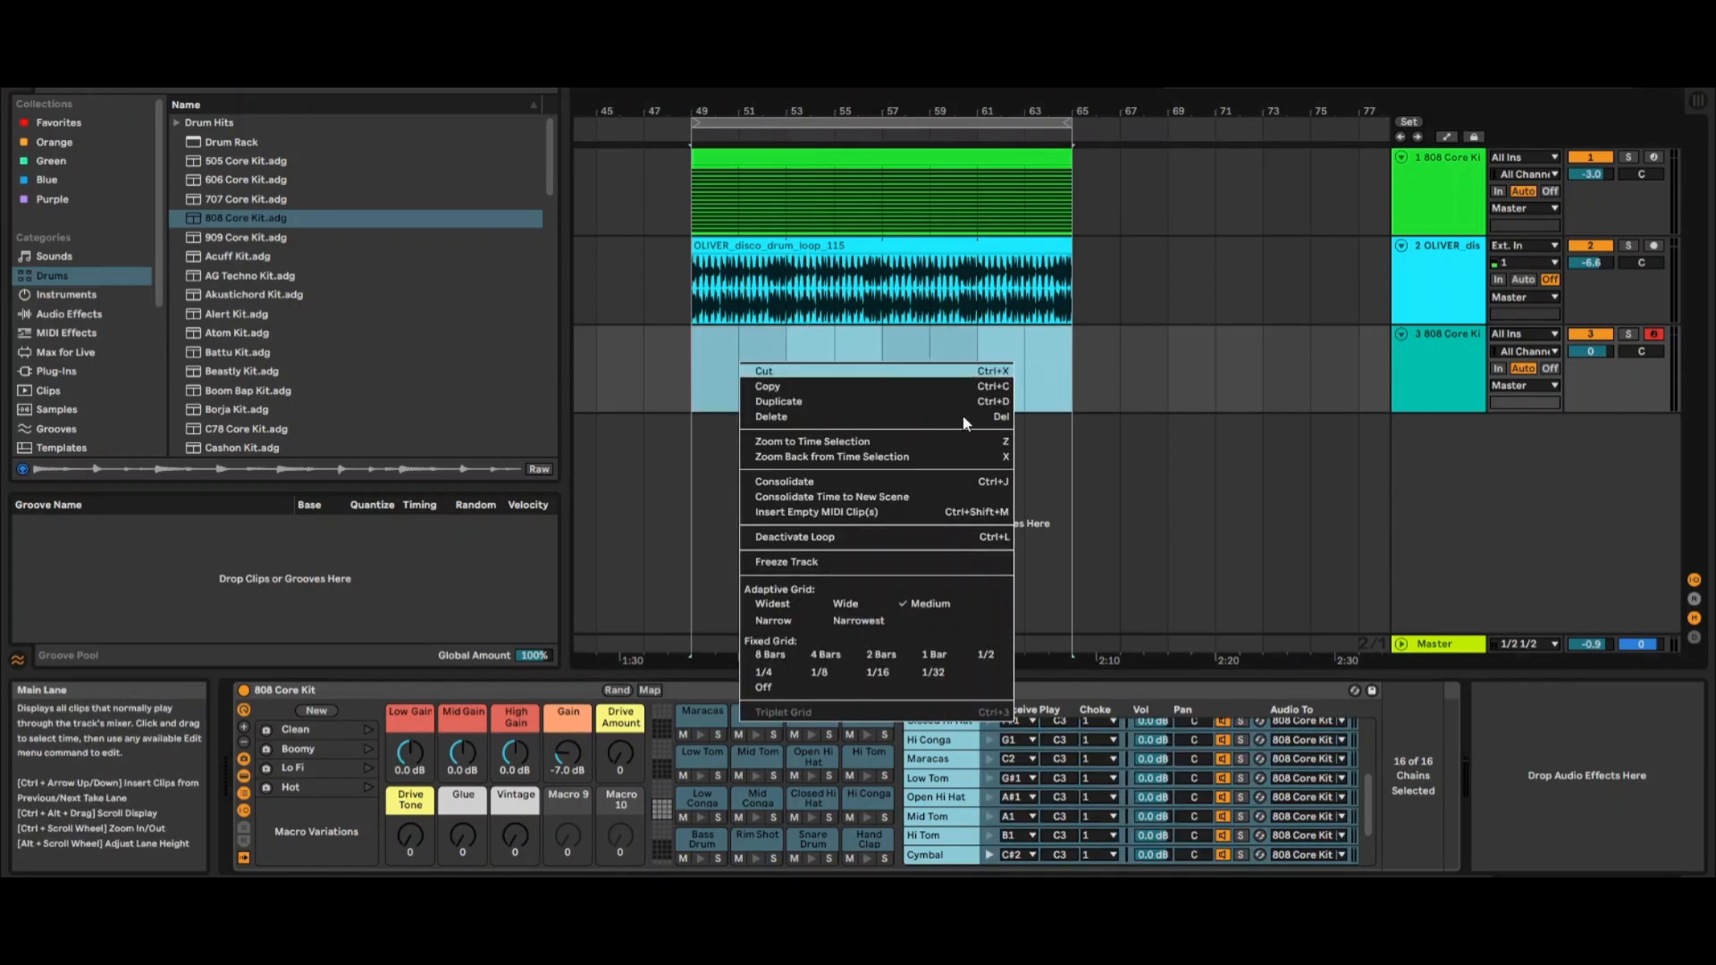
pyautogui.click(890, 510)
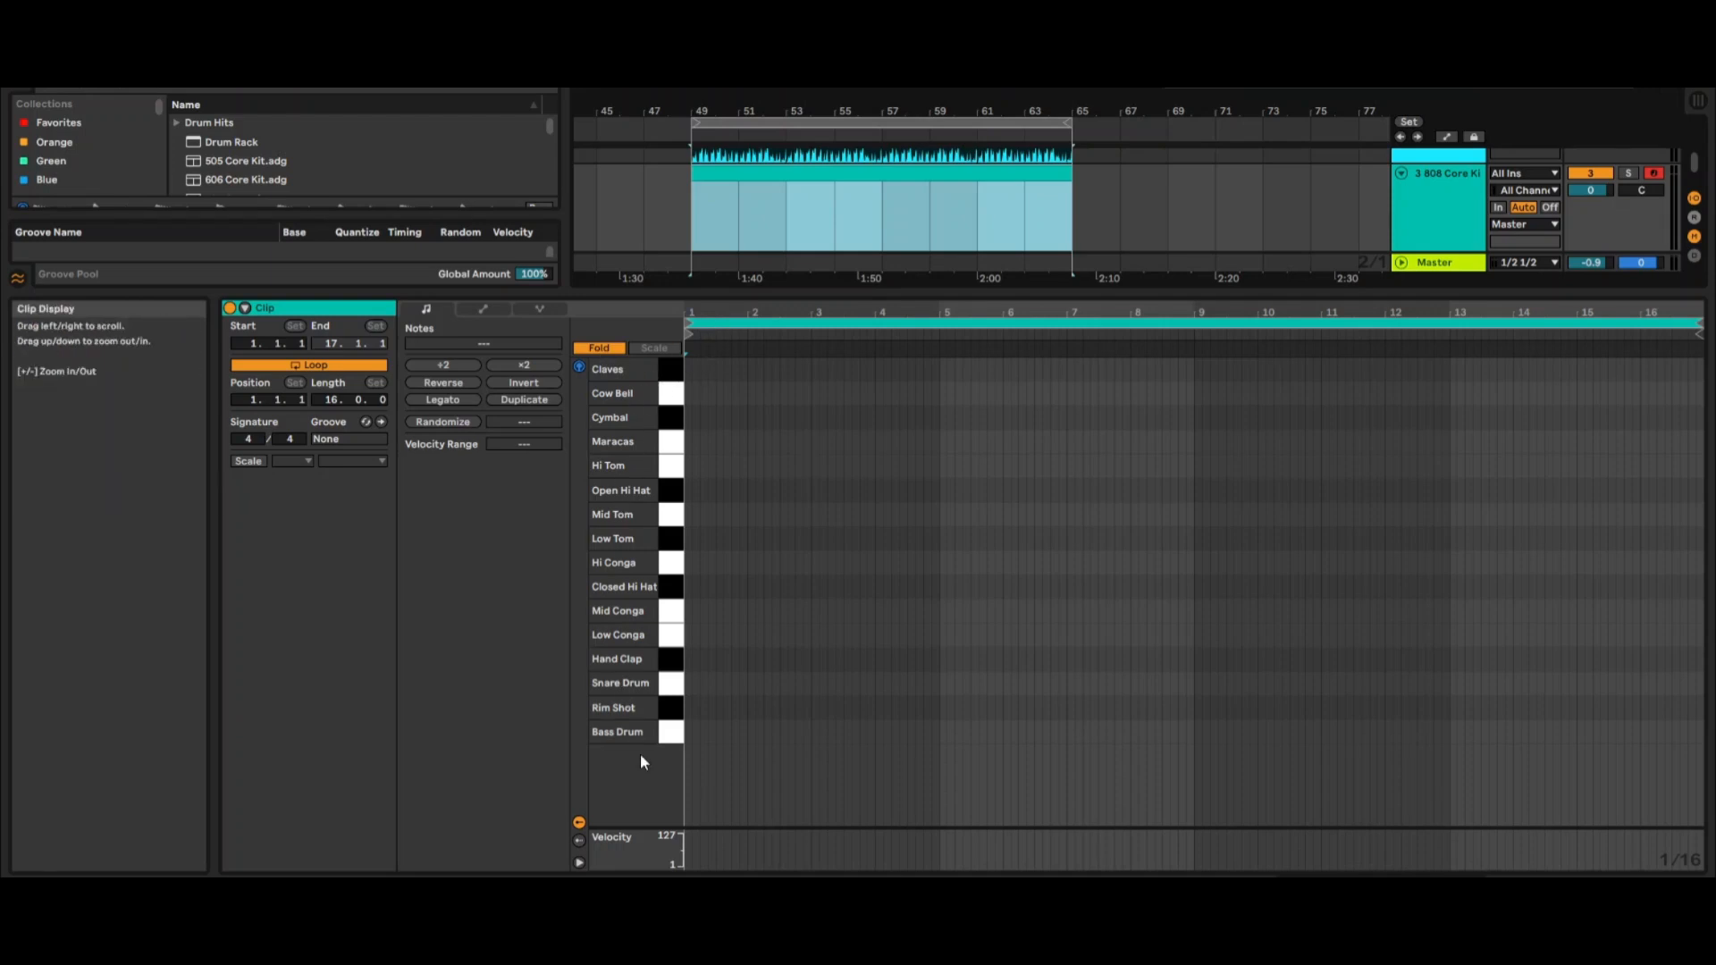
pyautogui.doubleClick(715, 369)
pyautogui.moveTo(753, 369); pyautogui.dragTo(1703, 365)
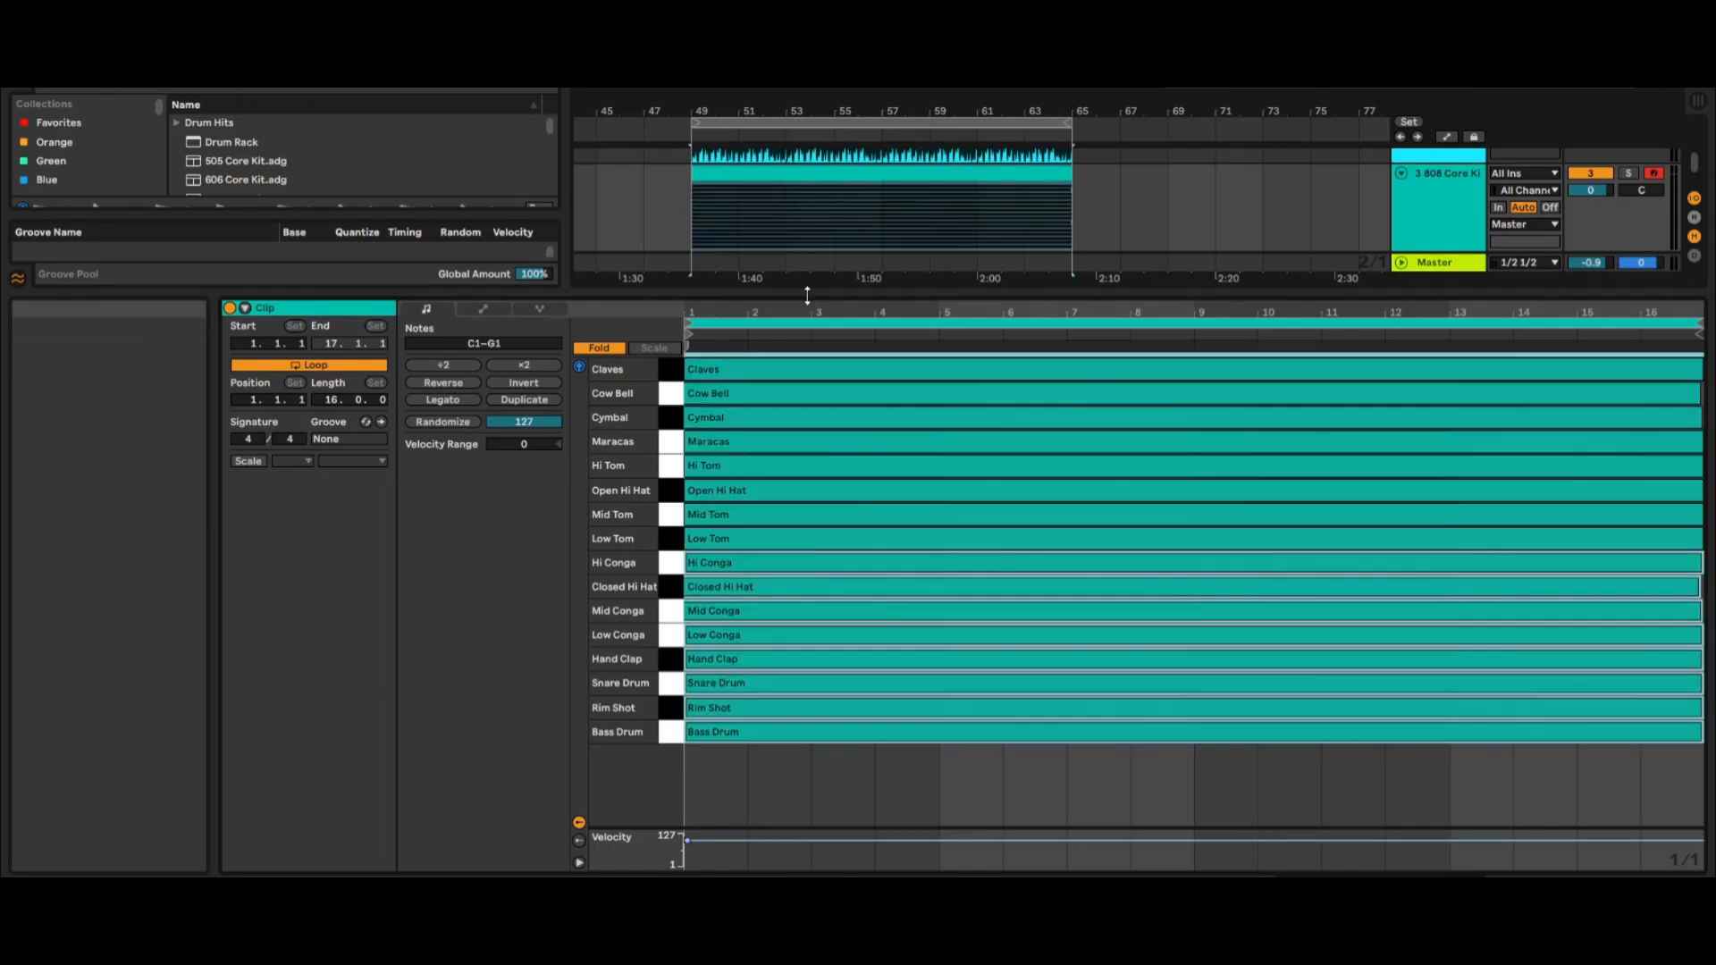
# Solo the new 808 Core Kit track and play back its clip.
pyautogui.click(1629, 173)
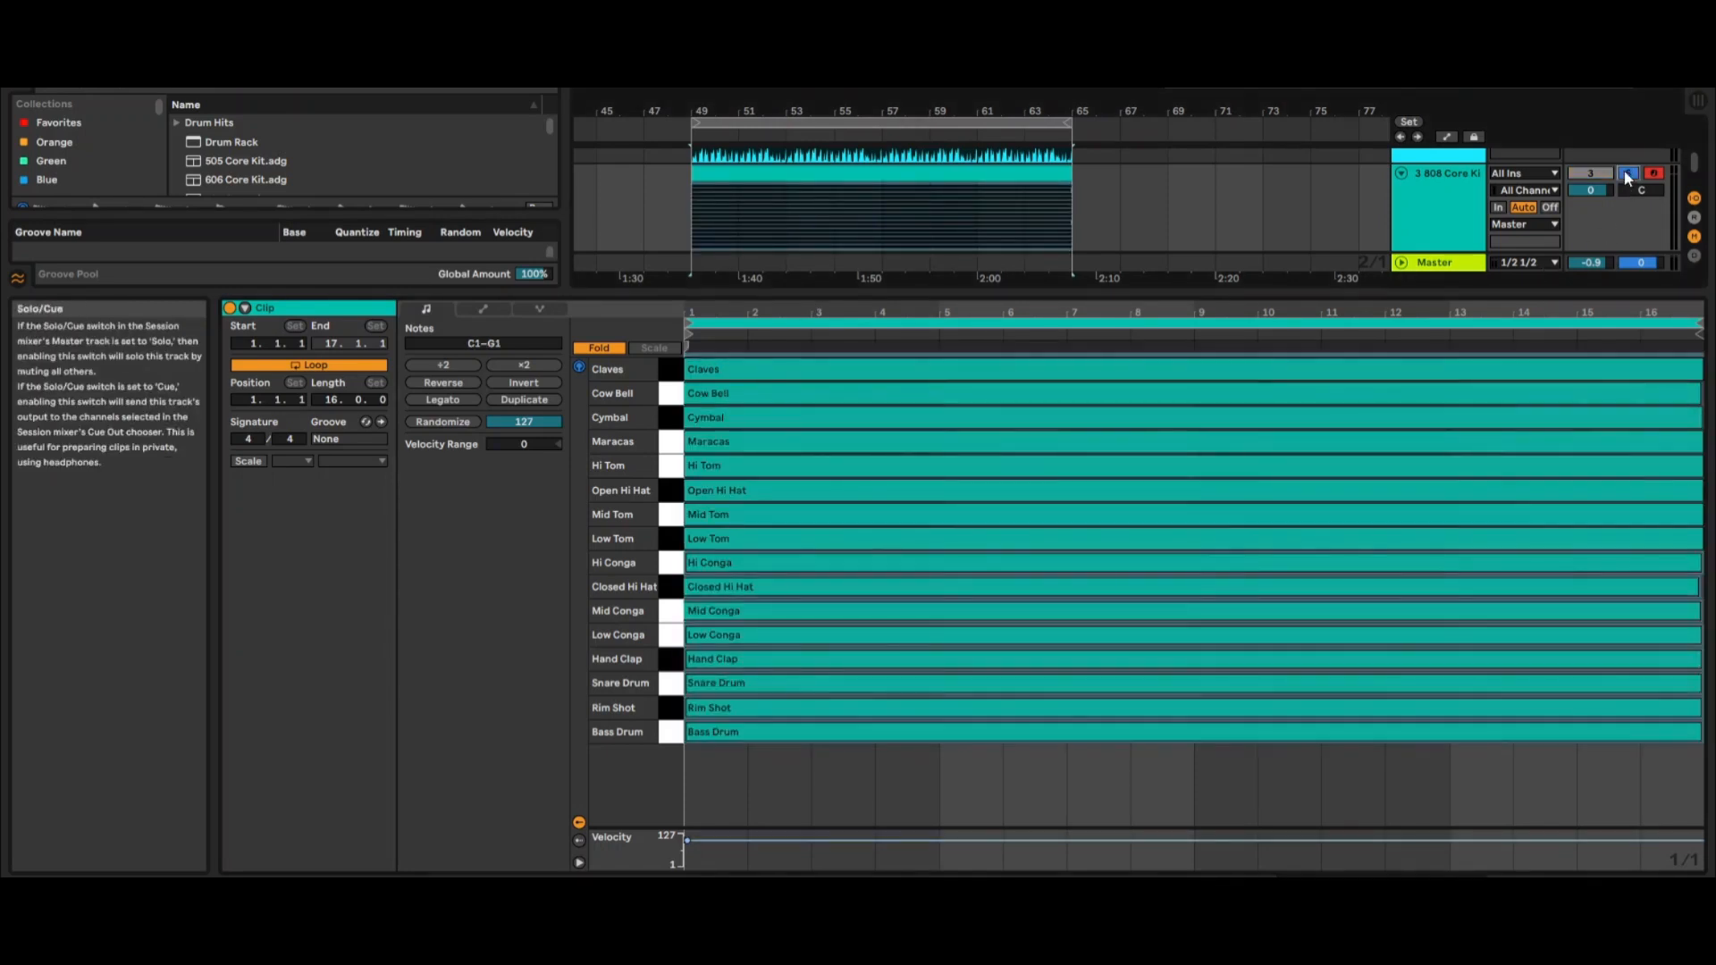
pyautogui.press('space')
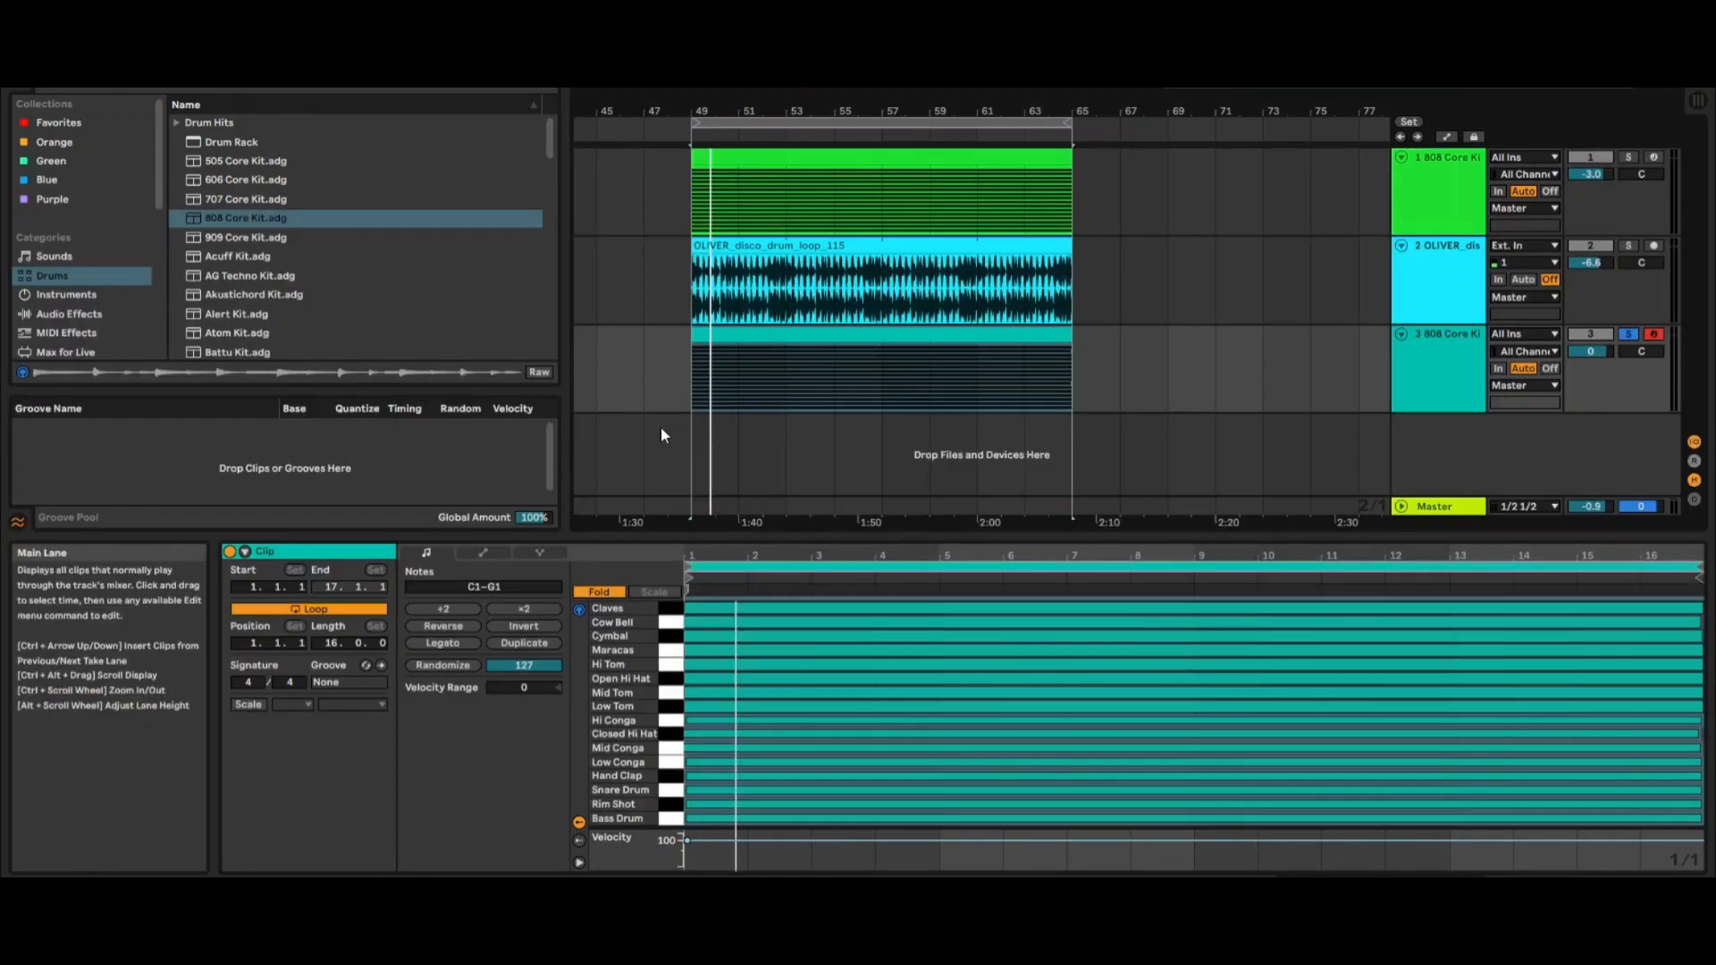
# Add the Arpeggiator MIDI effect before the 808 Core Kit on track 3 and play the result.
pyautogui.scroll(-2, 72, 304)
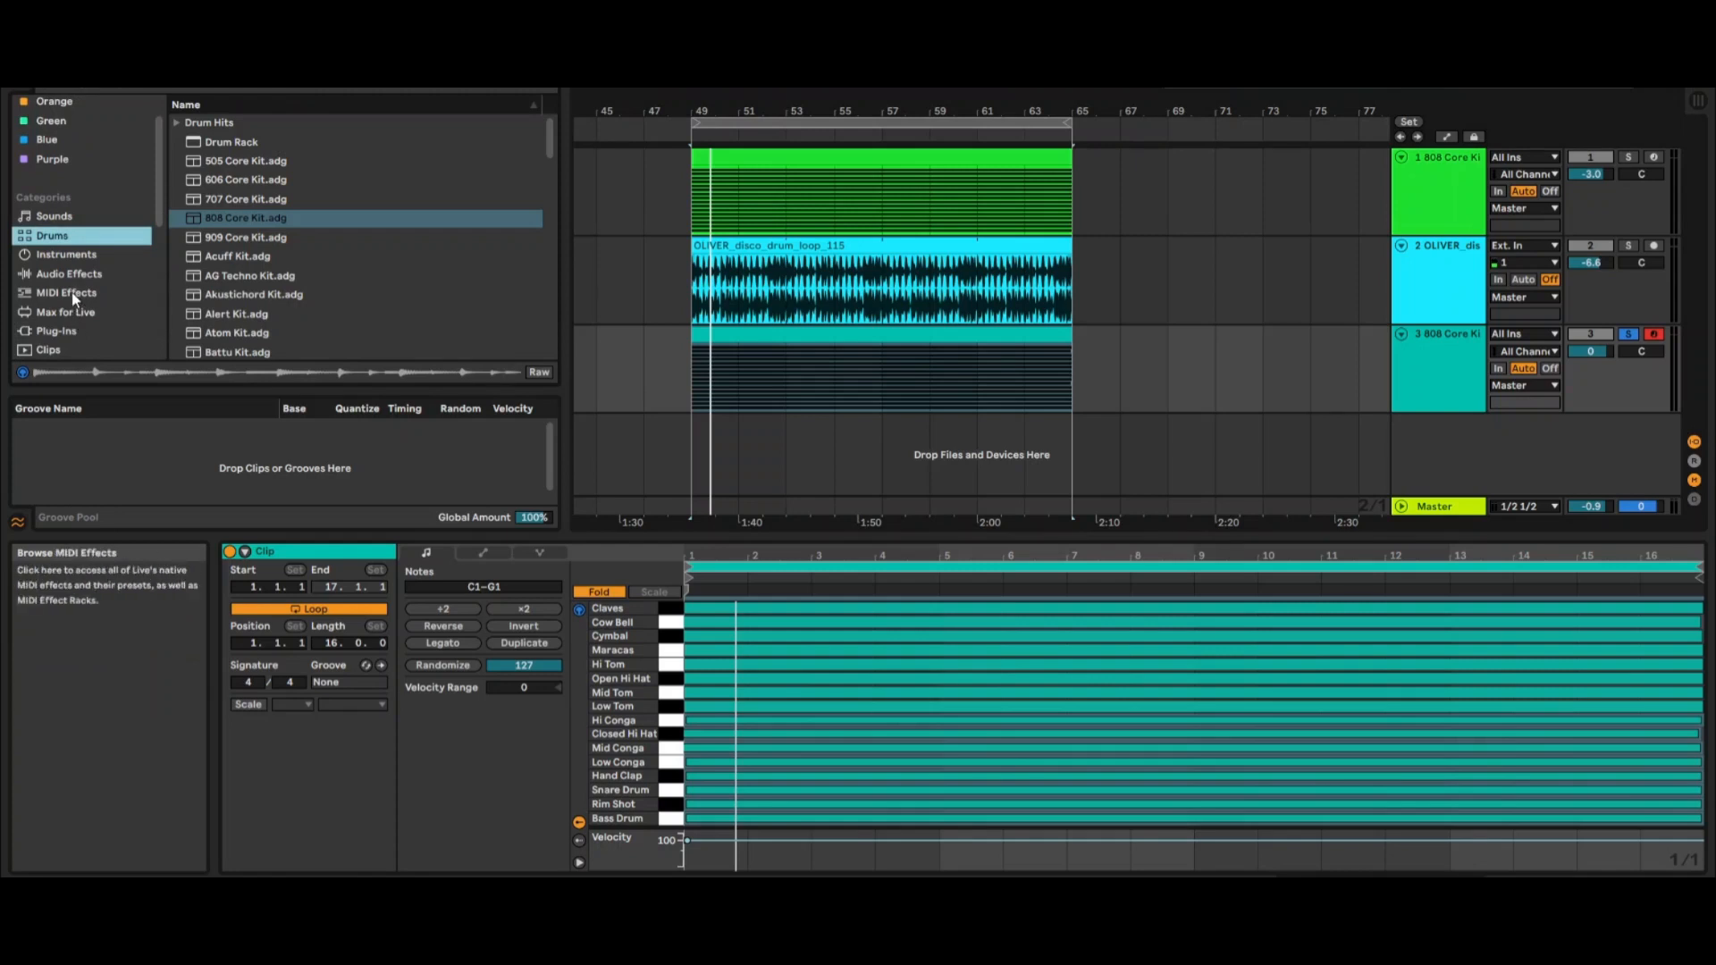
pyautogui.click(71, 292)
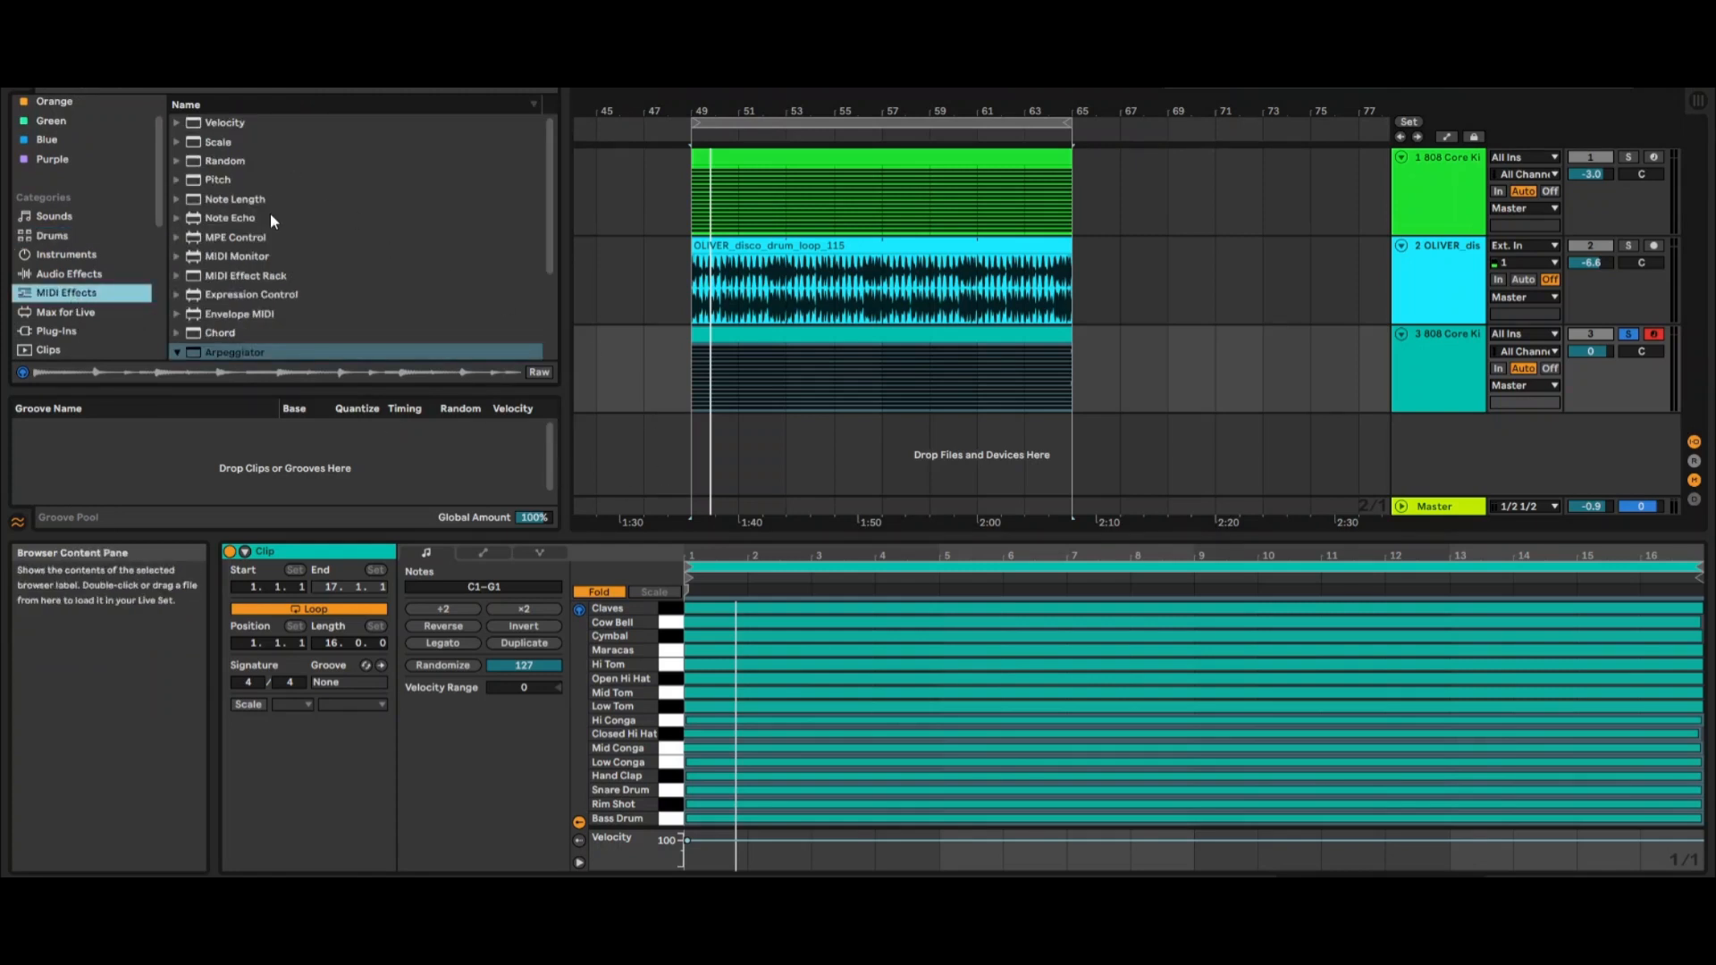
pyautogui.scroll(-2, 281, 322)
pyautogui.scroll(-3, 280, 326)
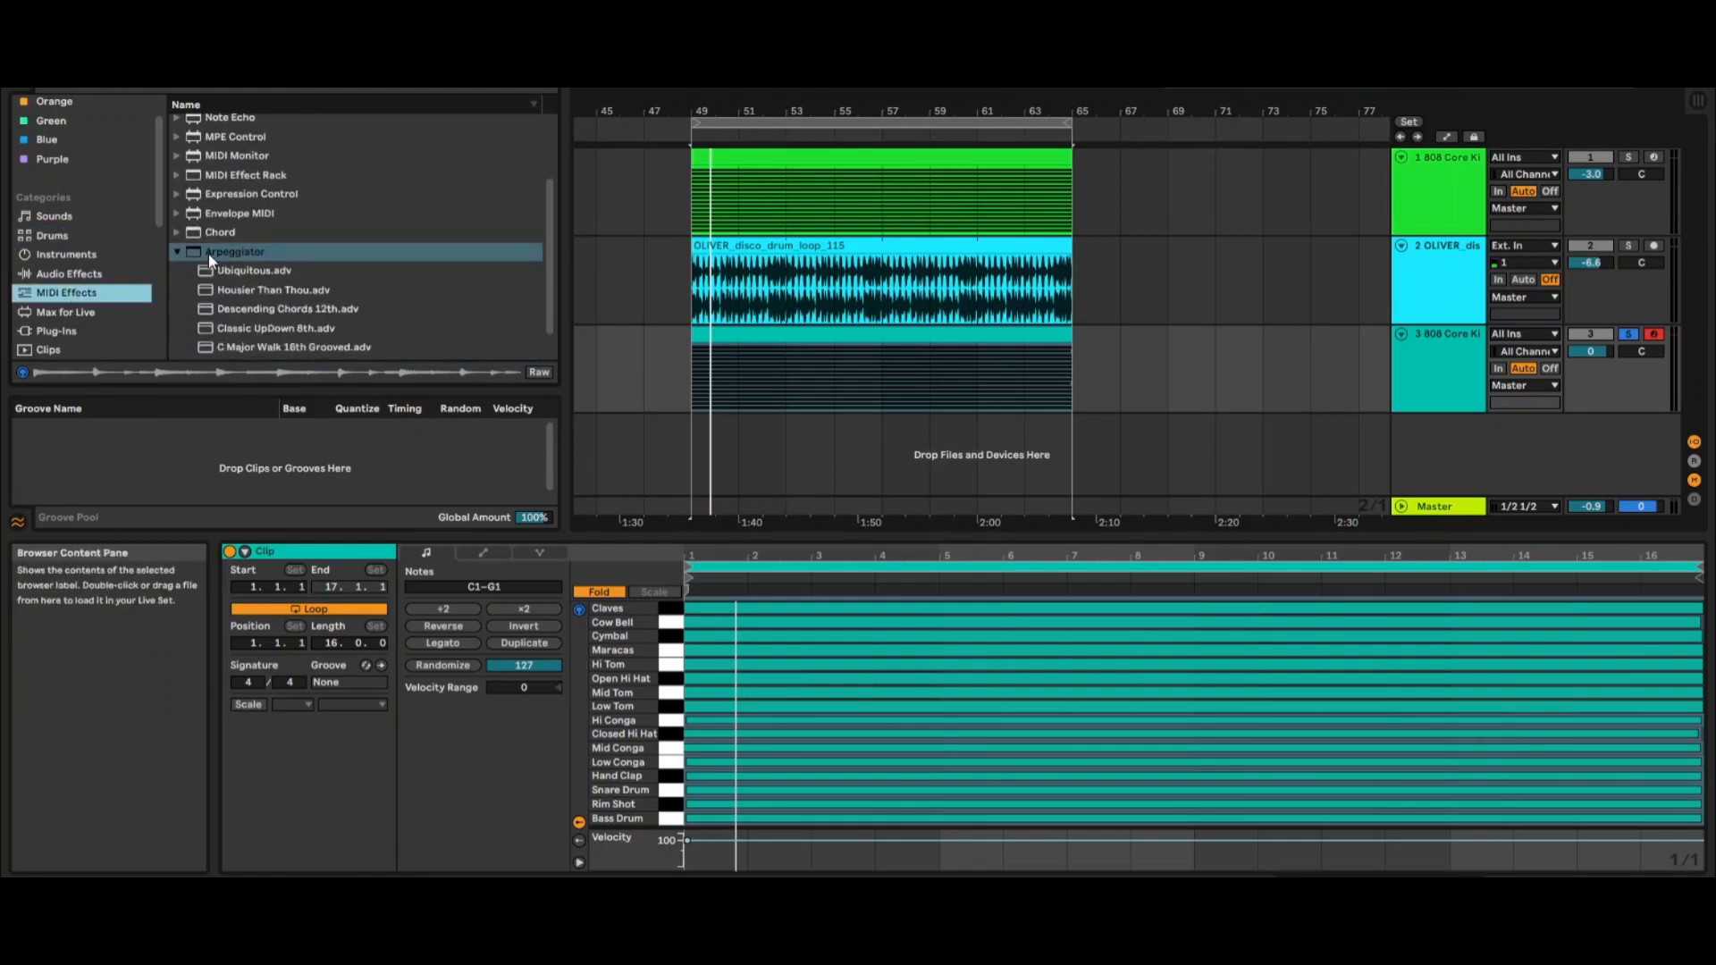
pyautogui.moveTo(209, 255); pyautogui.dragTo(578, 269)
pyautogui.moveTo(888, 410); pyautogui.dragTo(888, 409)
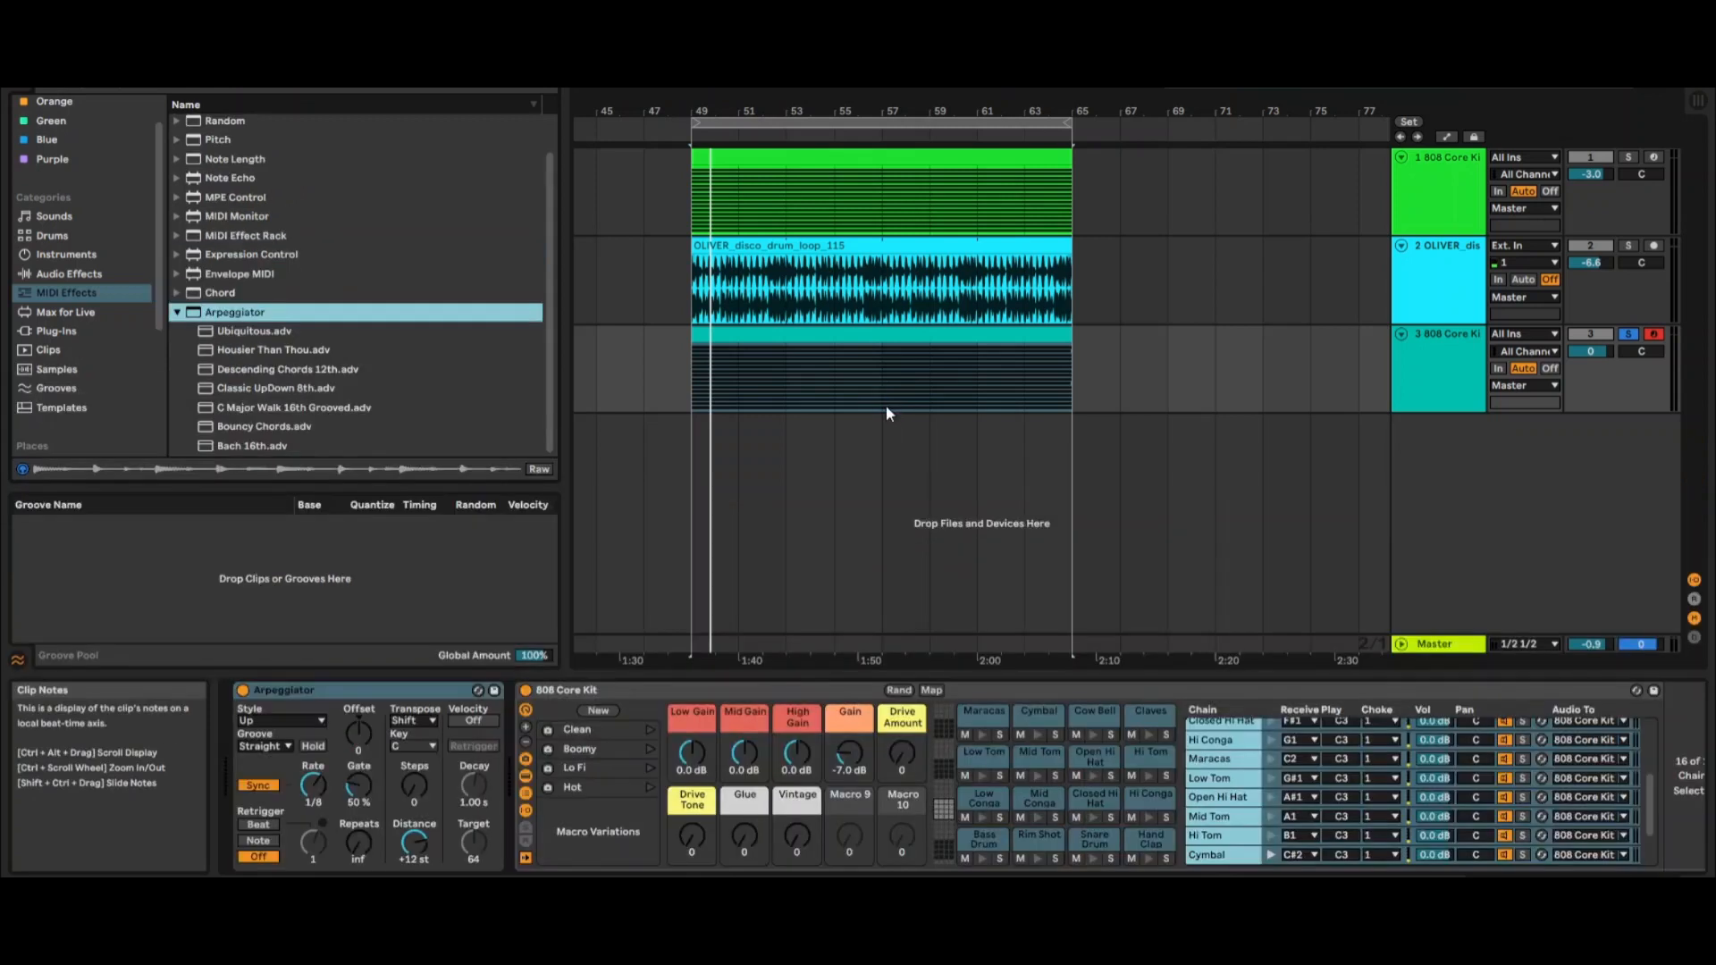
pyautogui.click(292, 689)
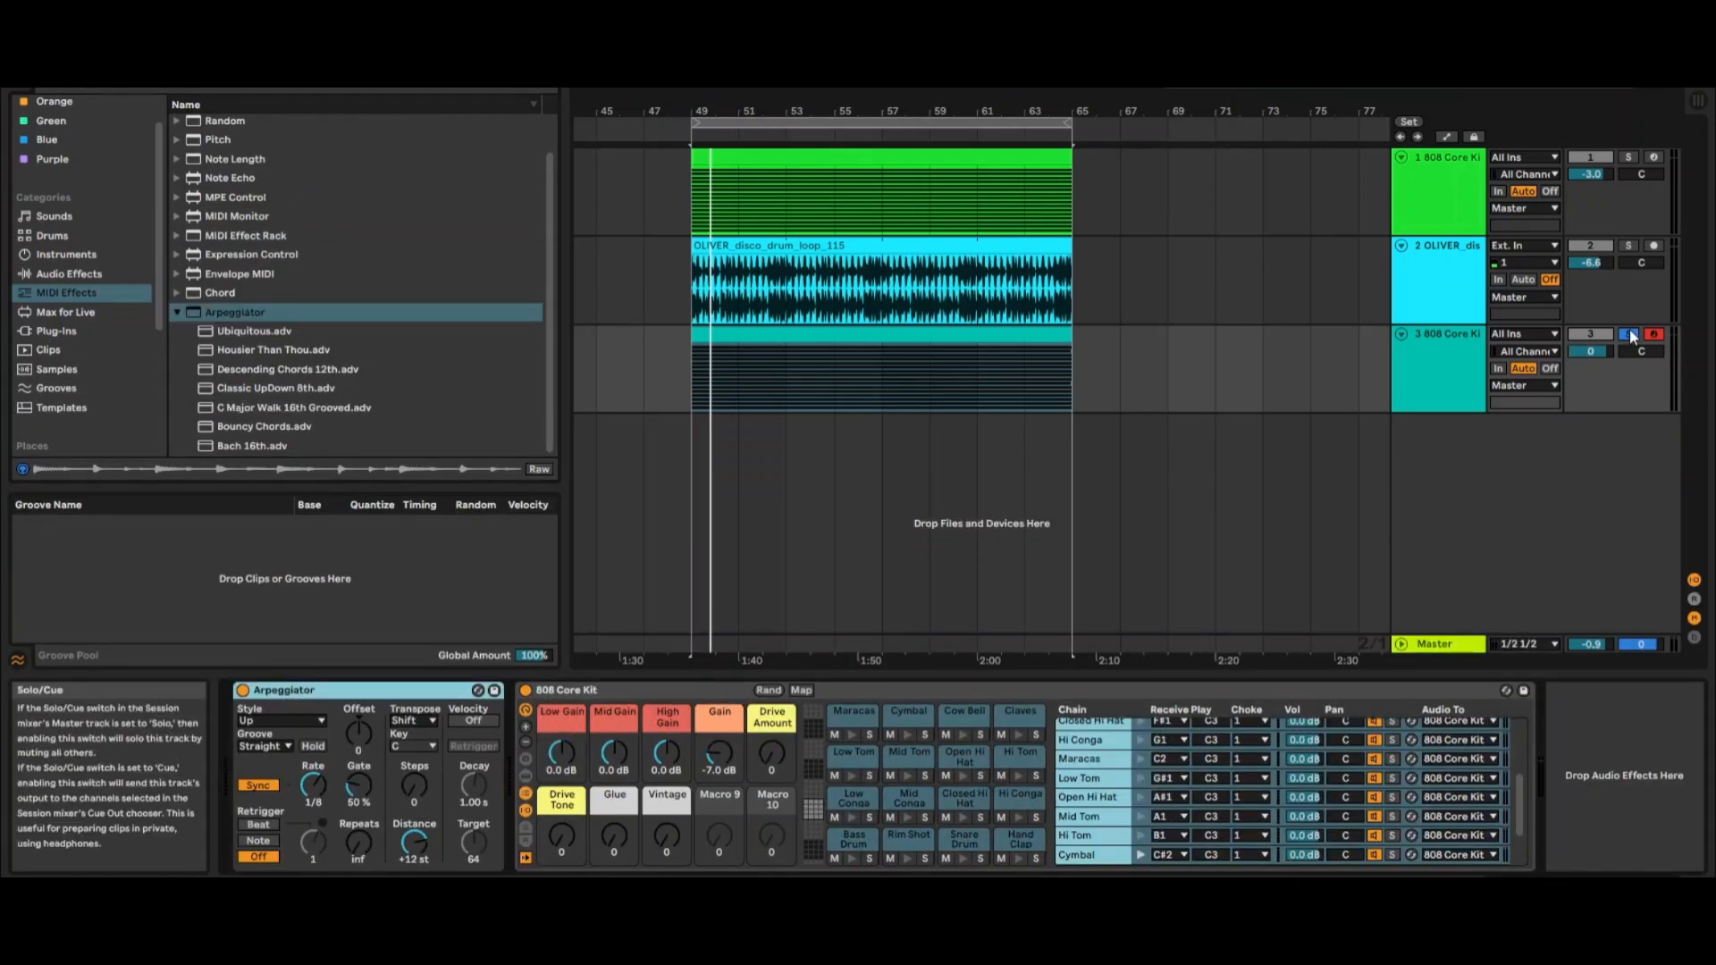
pyautogui.press('space')
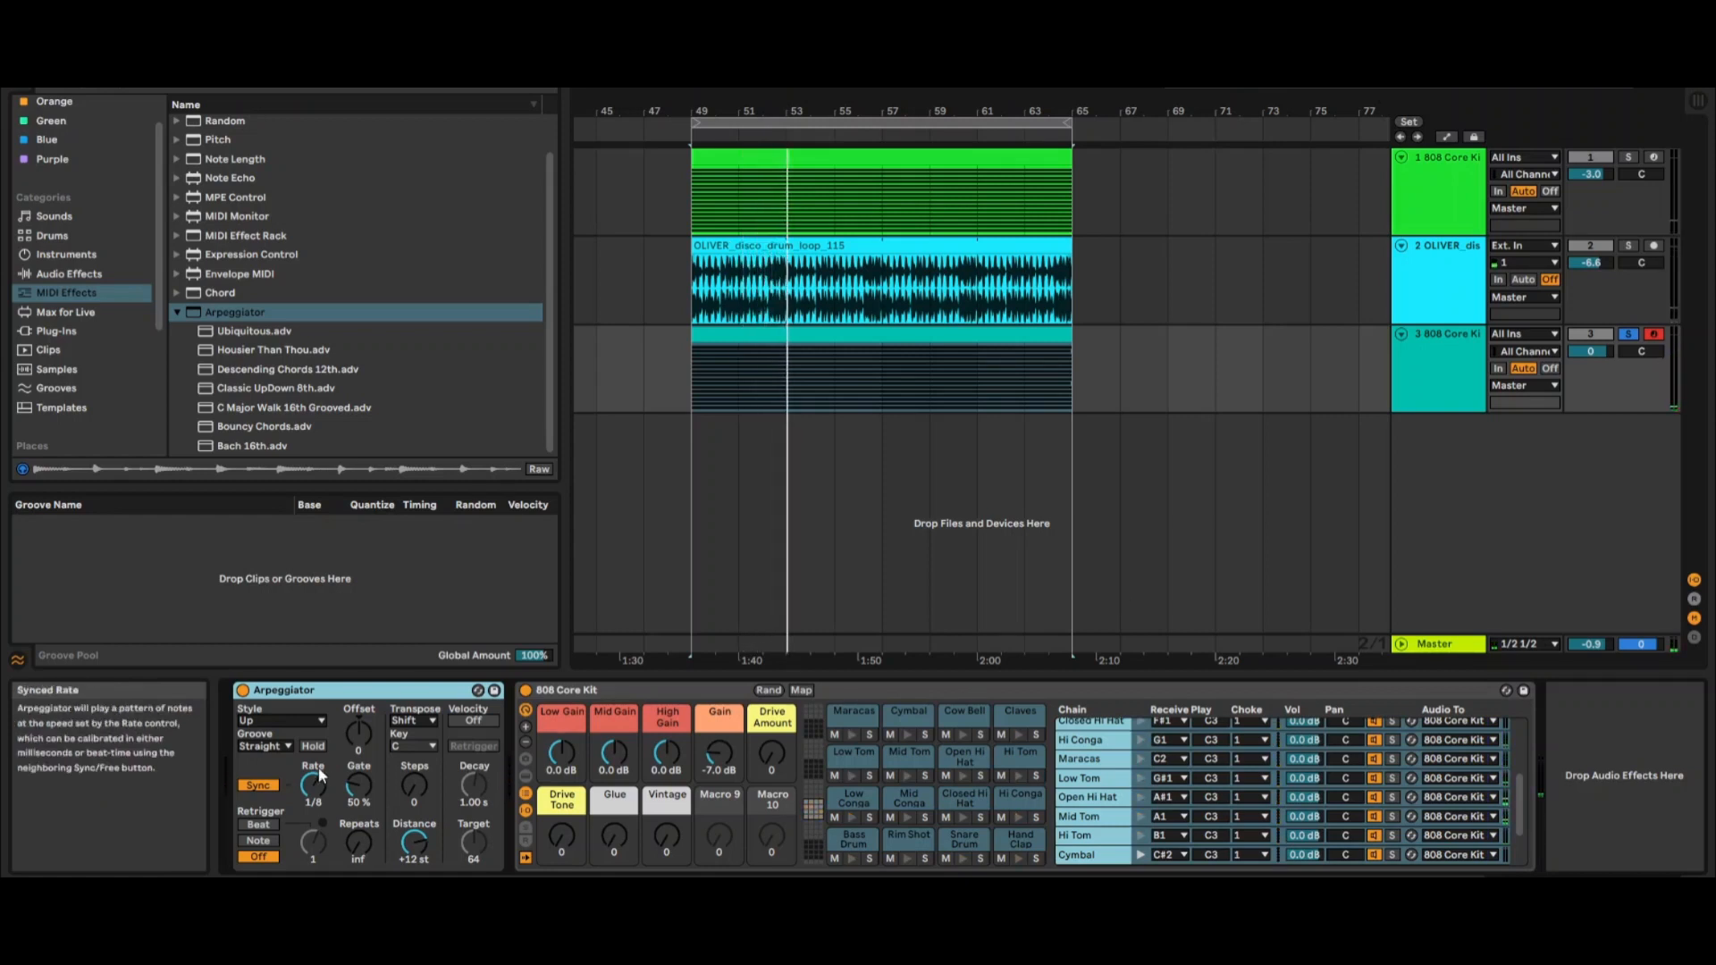
# Set the Arpeggiator's style to Random and its groove to Swing 16 while listening to the playback.
pyautogui.click(264, 721)
pyautogui.click(277, 674)
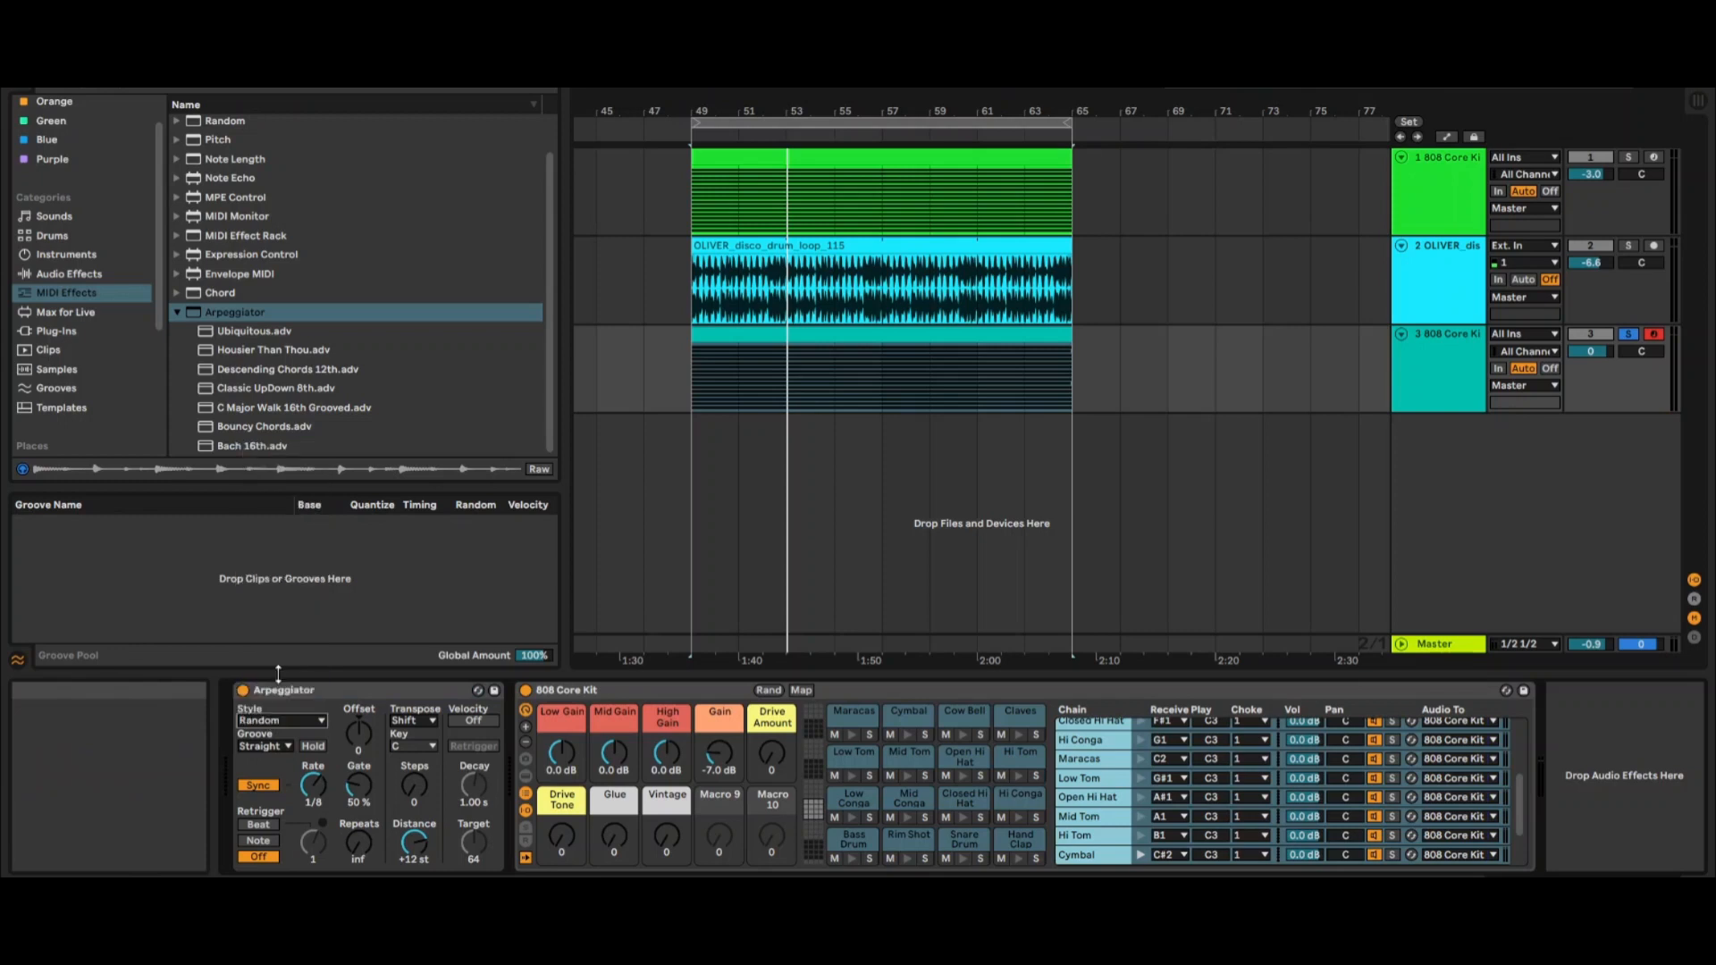
pyautogui.press('space')
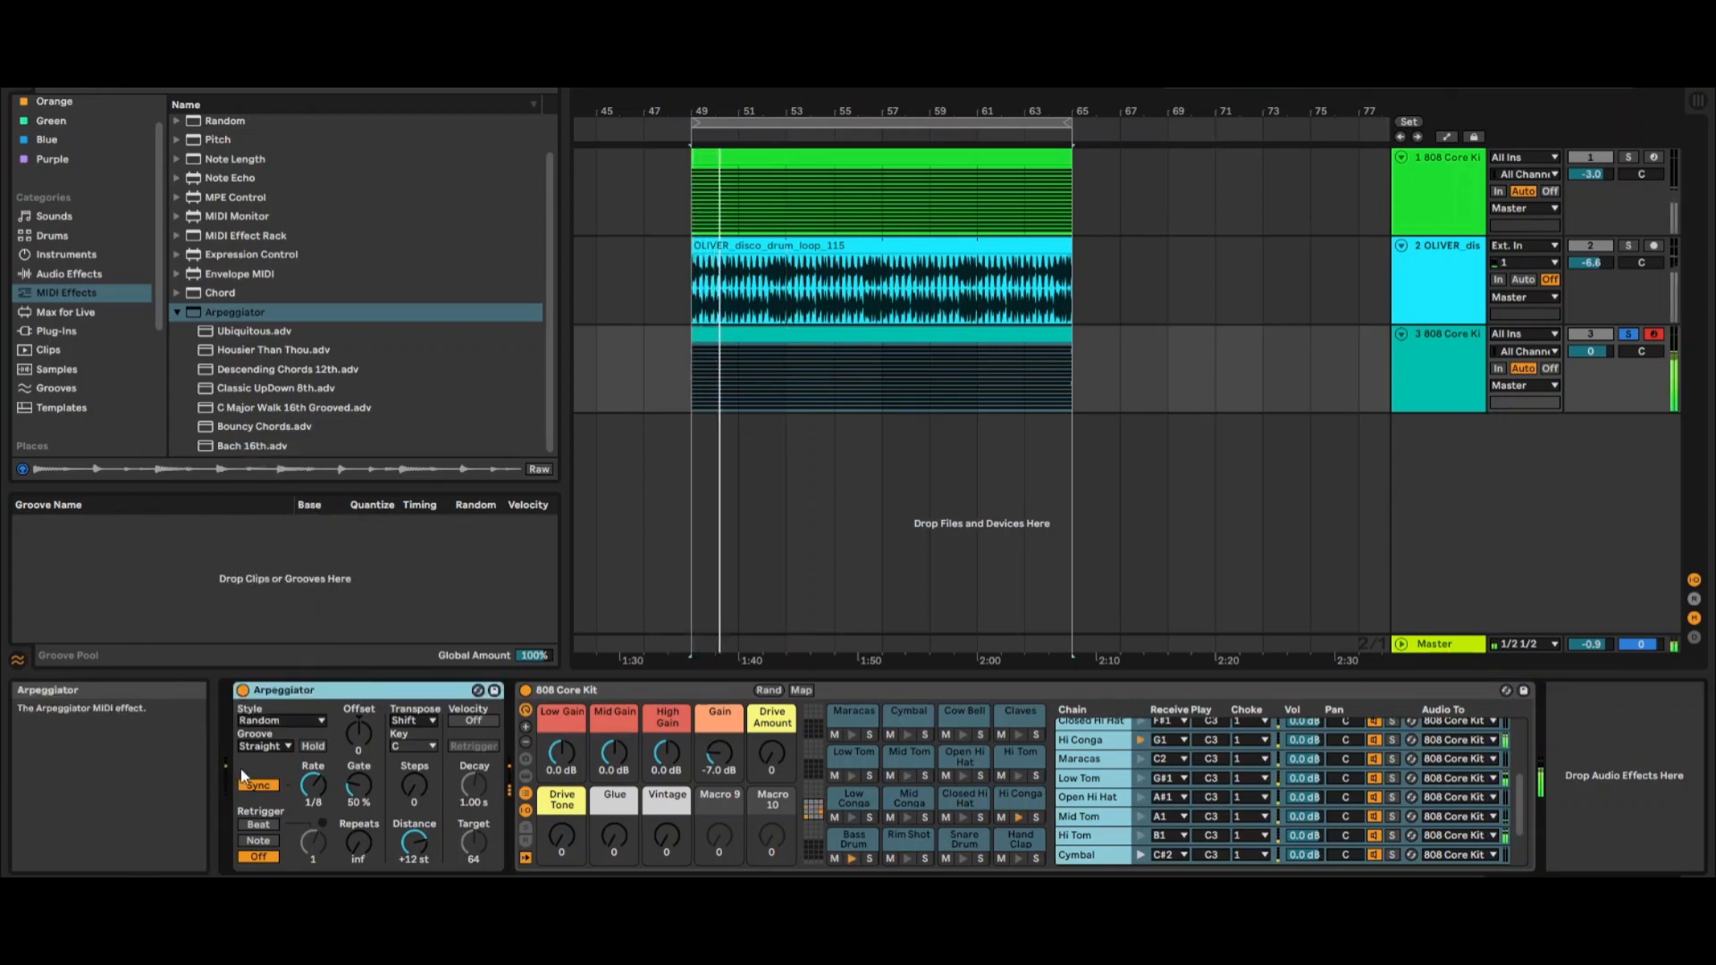
pyautogui.click(265, 746)
pyautogui.click(275, 789)
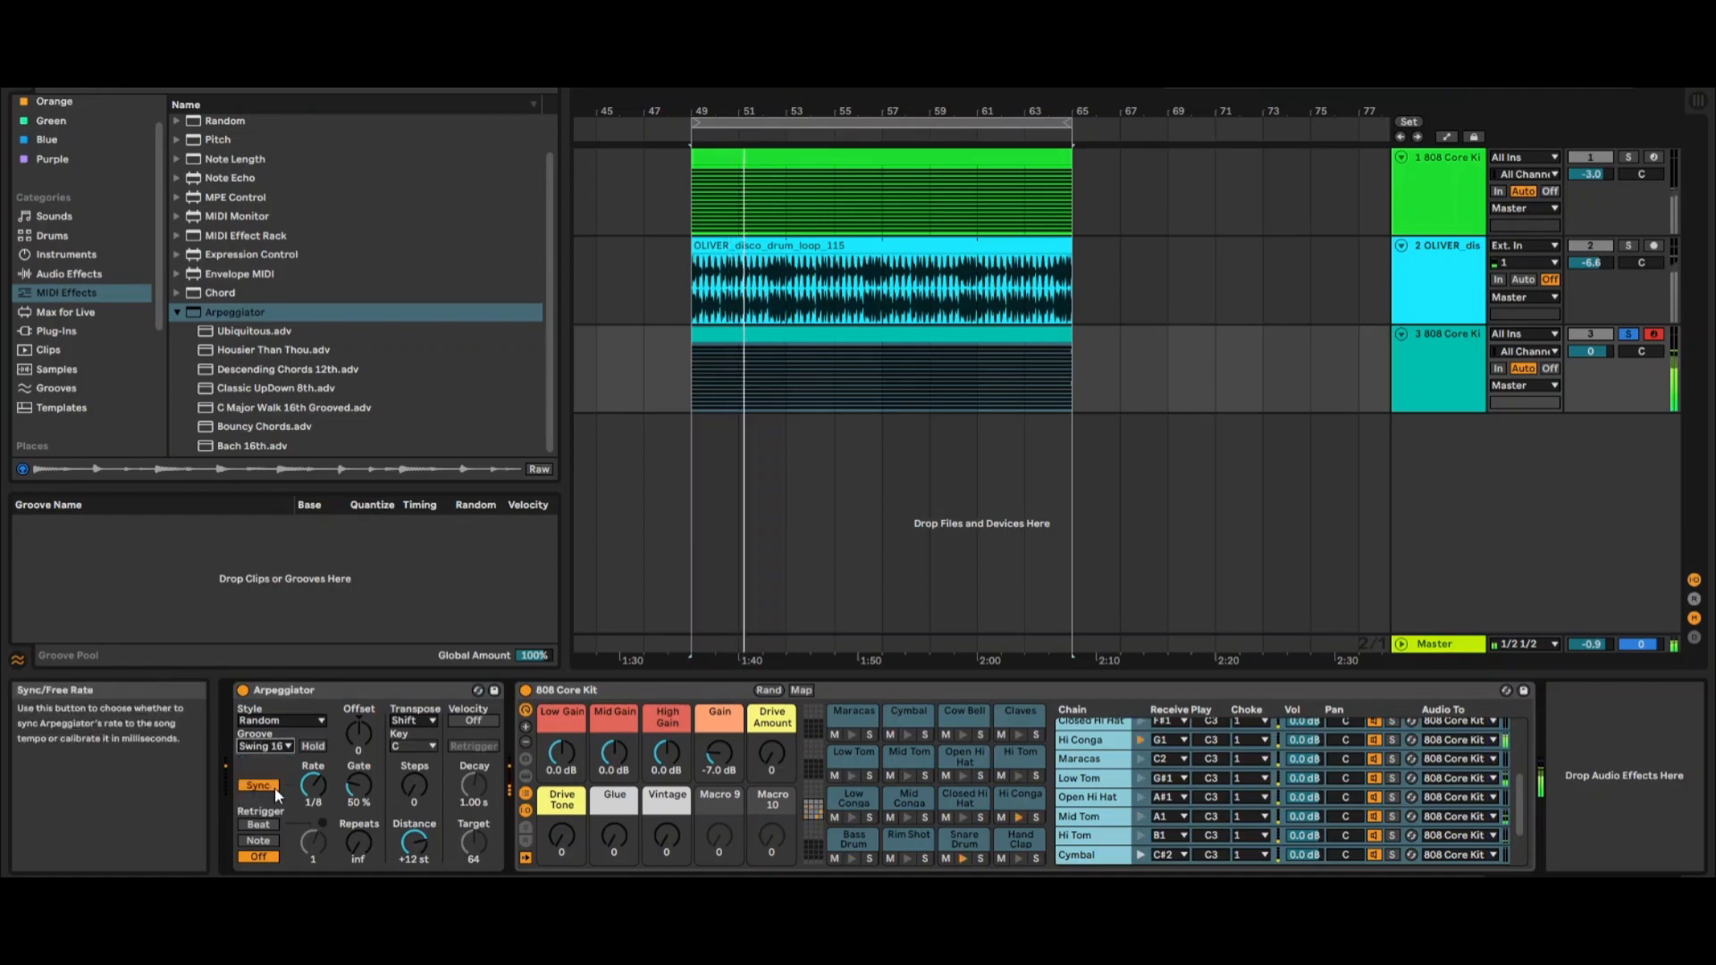
# Try different gate lengths on the Arpeggiator, setting its rate to 1/16 and its gate to 78 %.
pyautogui.moveTo(361, 786); pyautogui.dragTo(361, 706)
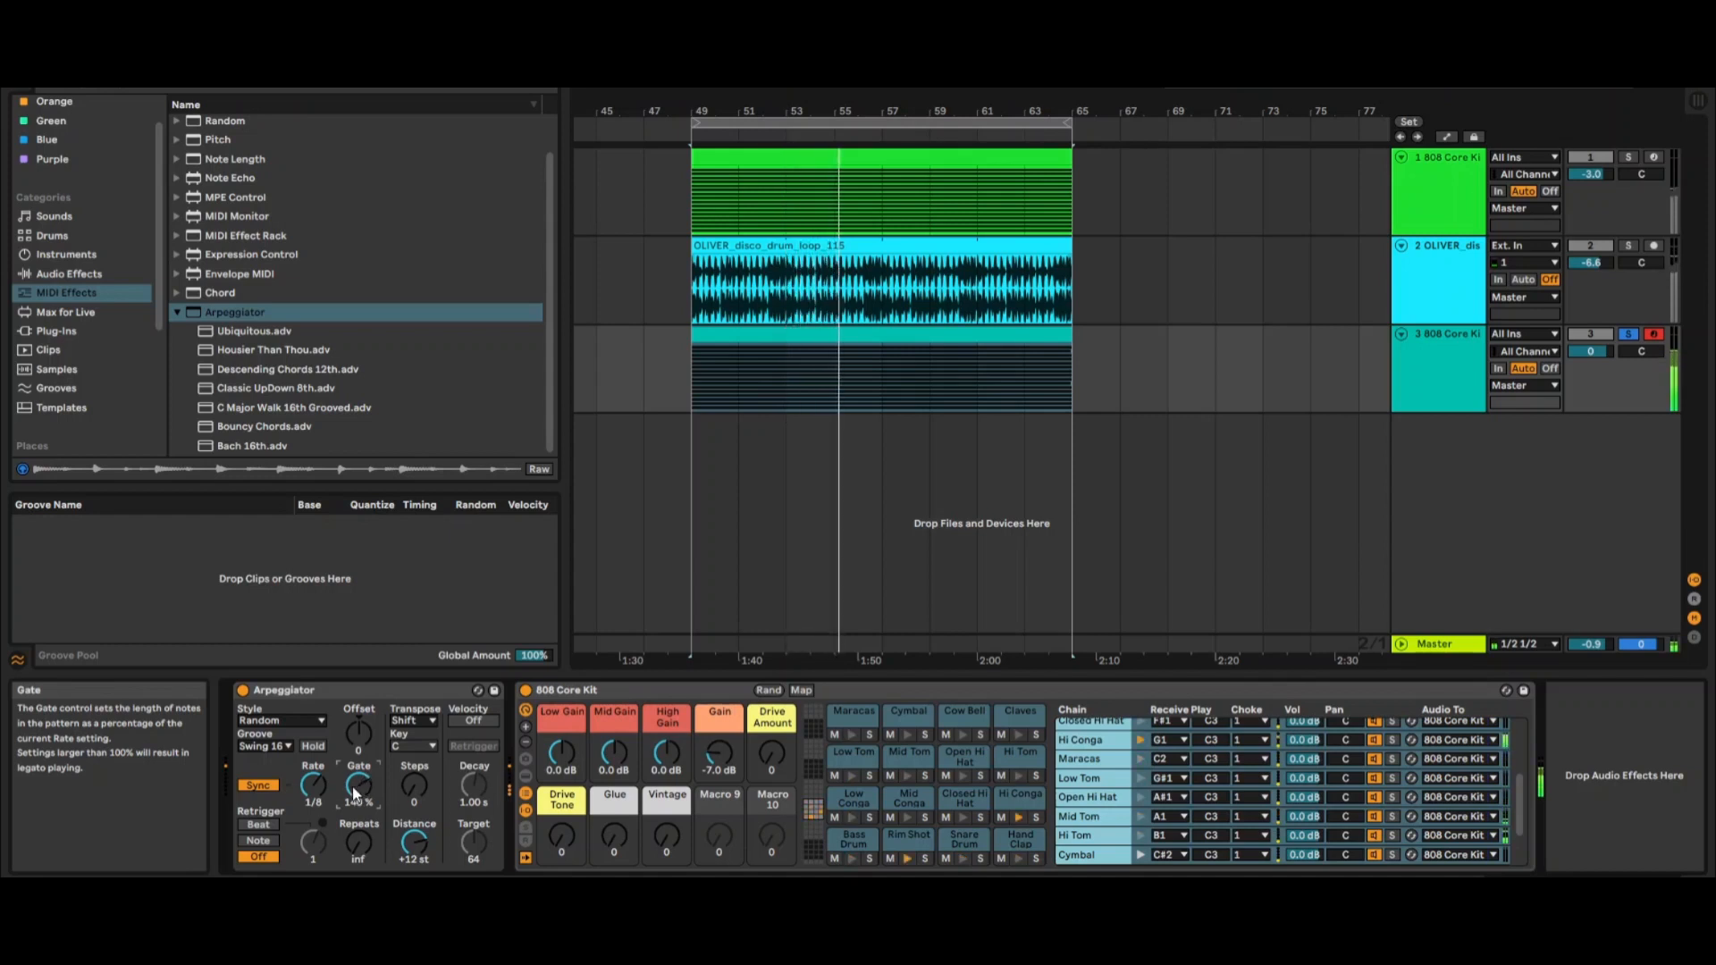
pyautogui.moveTo(360, 792); pyautogui.dragTo(360, 859)
pyautogui.moveTo(312, 786); pyautogui.dragTo(312, 792)
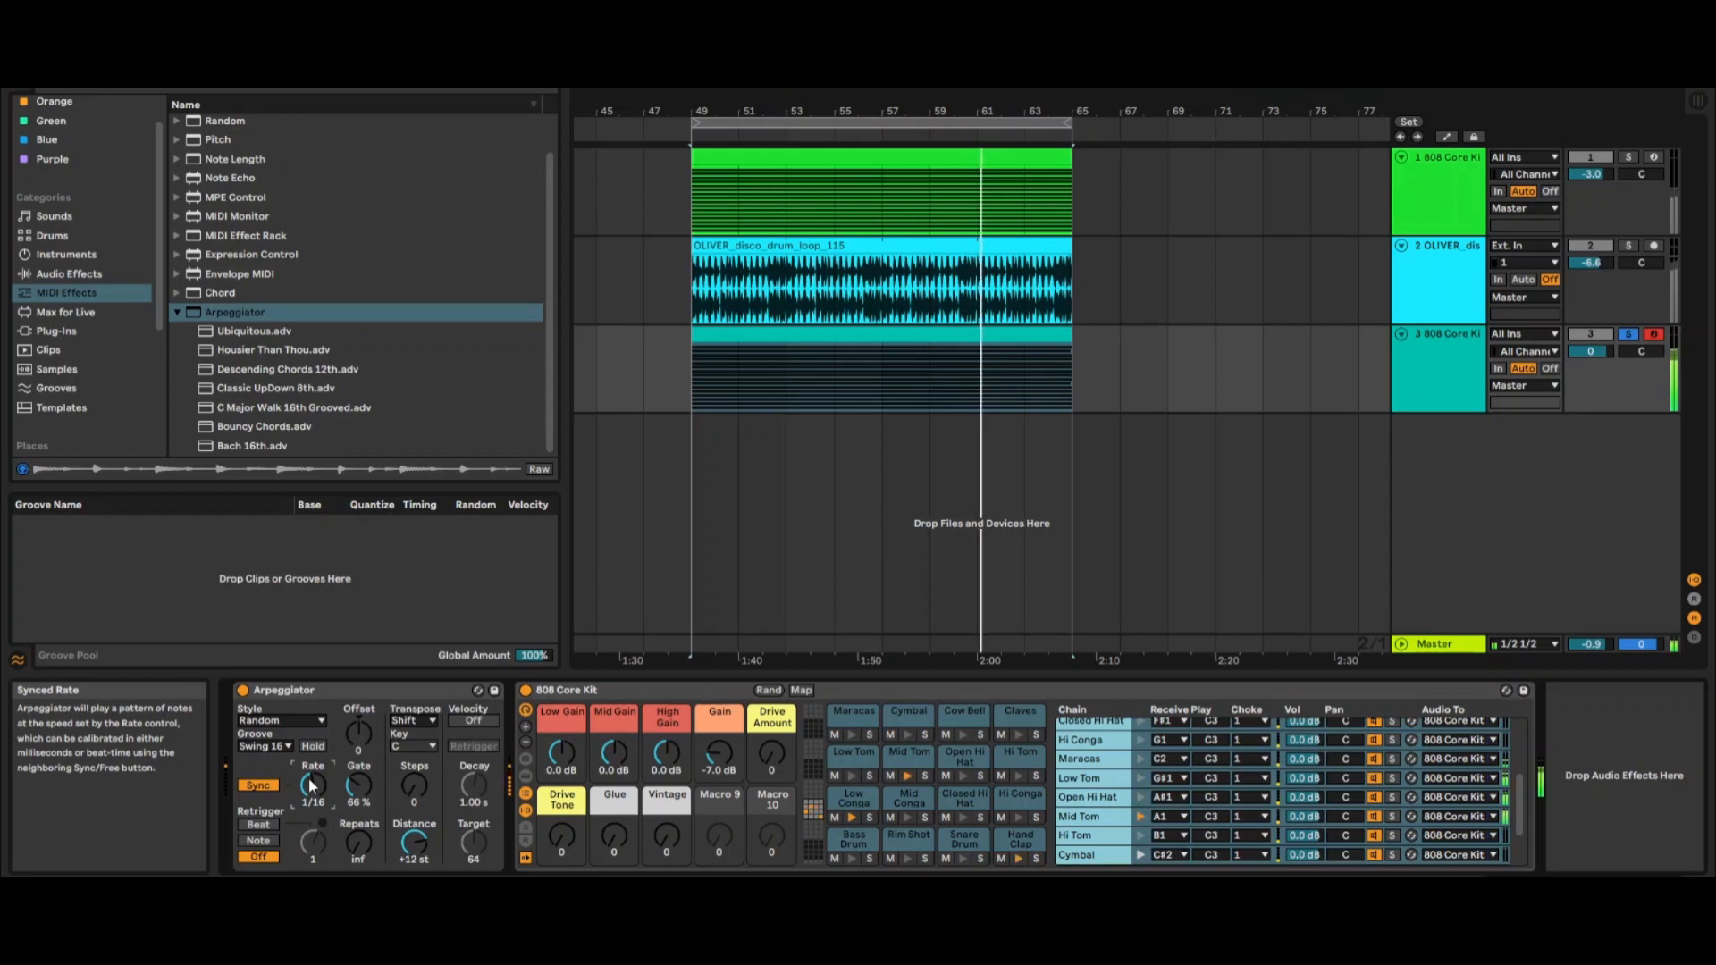
pyautogui.moveTo(359, 786); pyautogui.dragTo(358, 760)
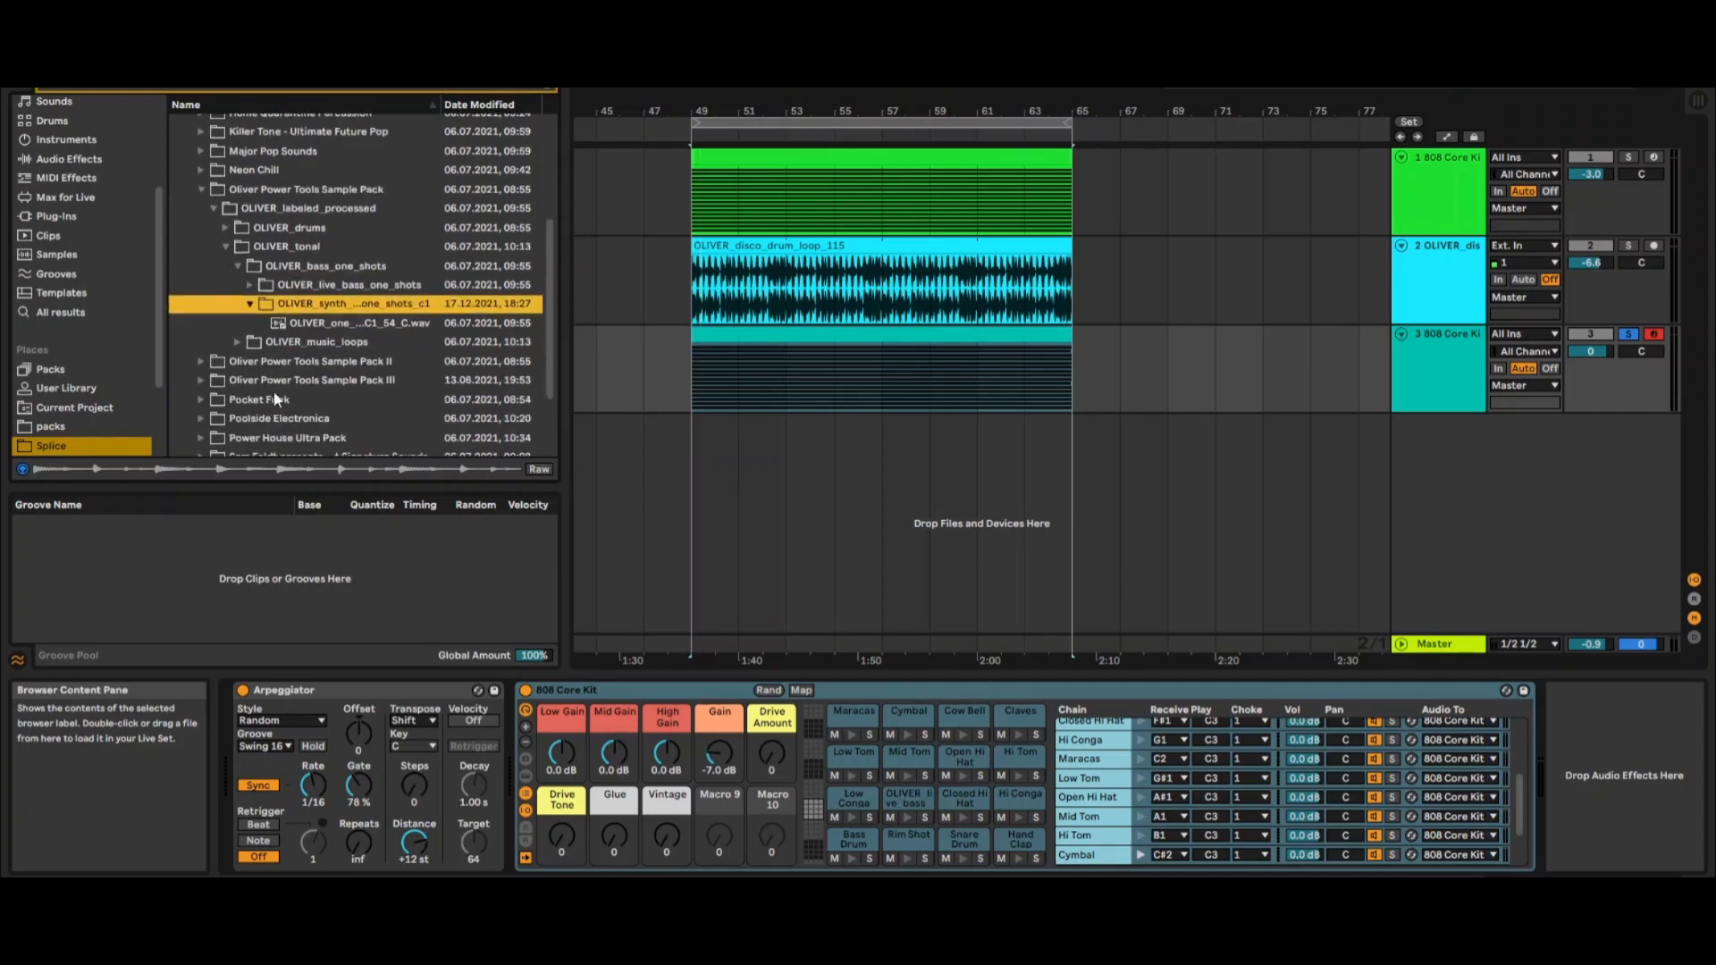
# Replace the Hand Clap pad of track 3's 808 Core Kit with the OLIVER synth one-shot C1_54_C sample.
pyautogui.click(320, 322)
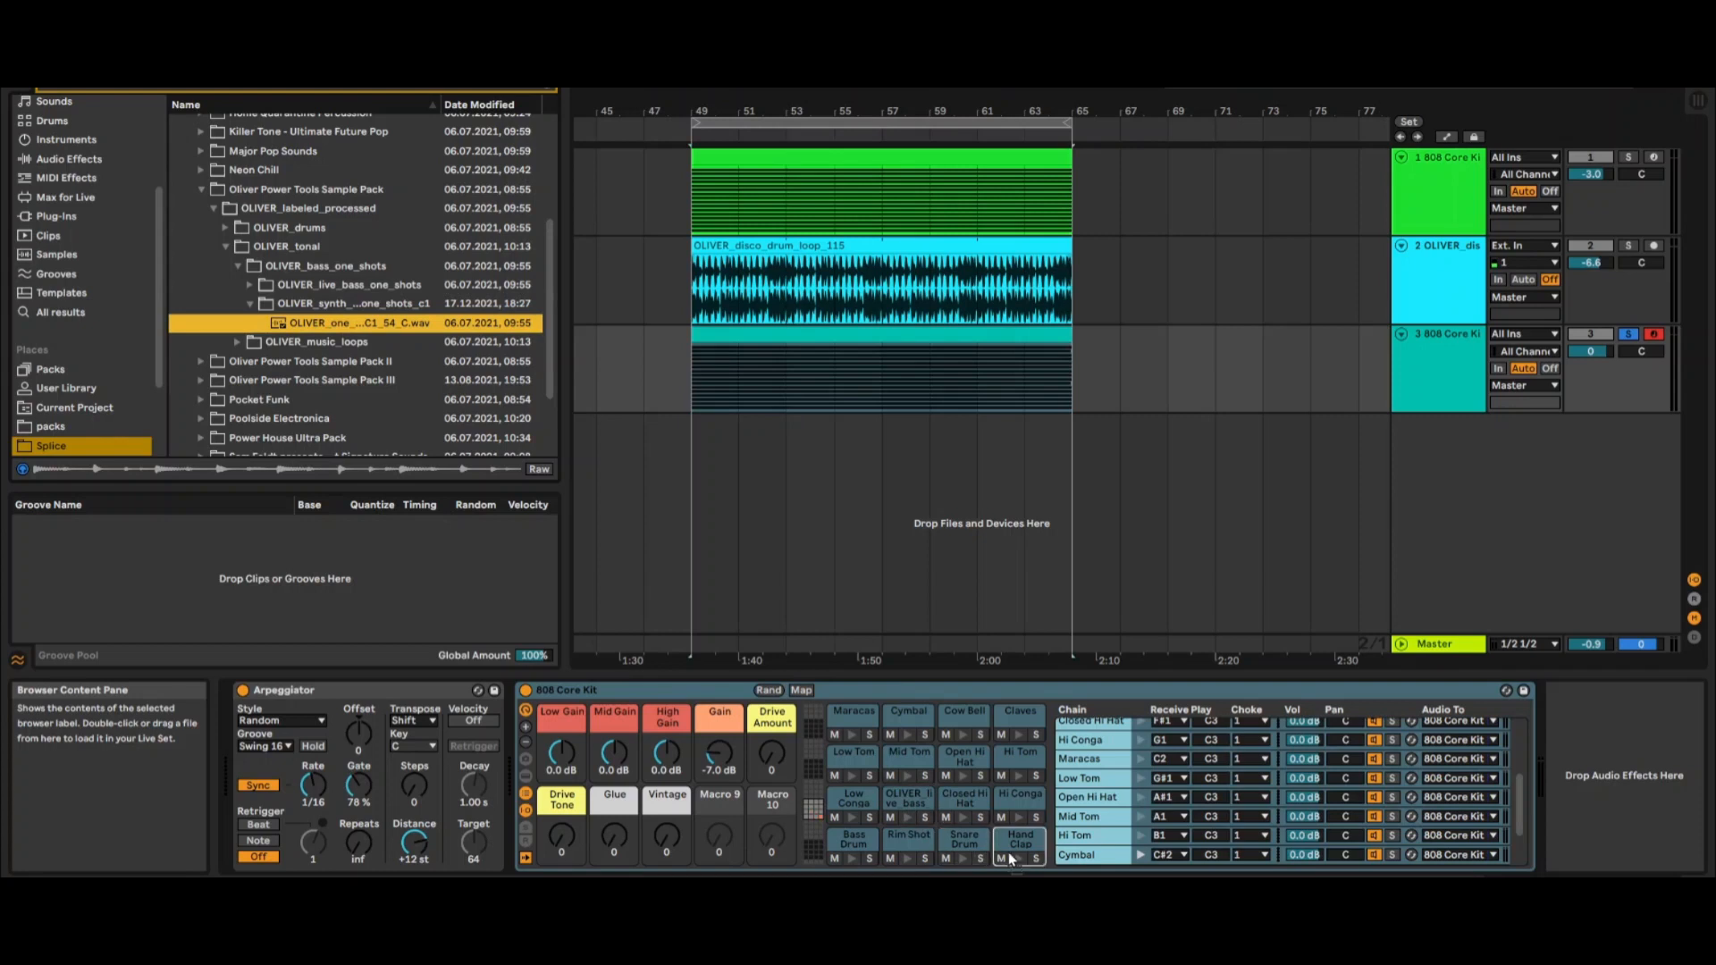
pyautogui.moveTo(1006, 851); pyautogui.dragTo(1010, 851)
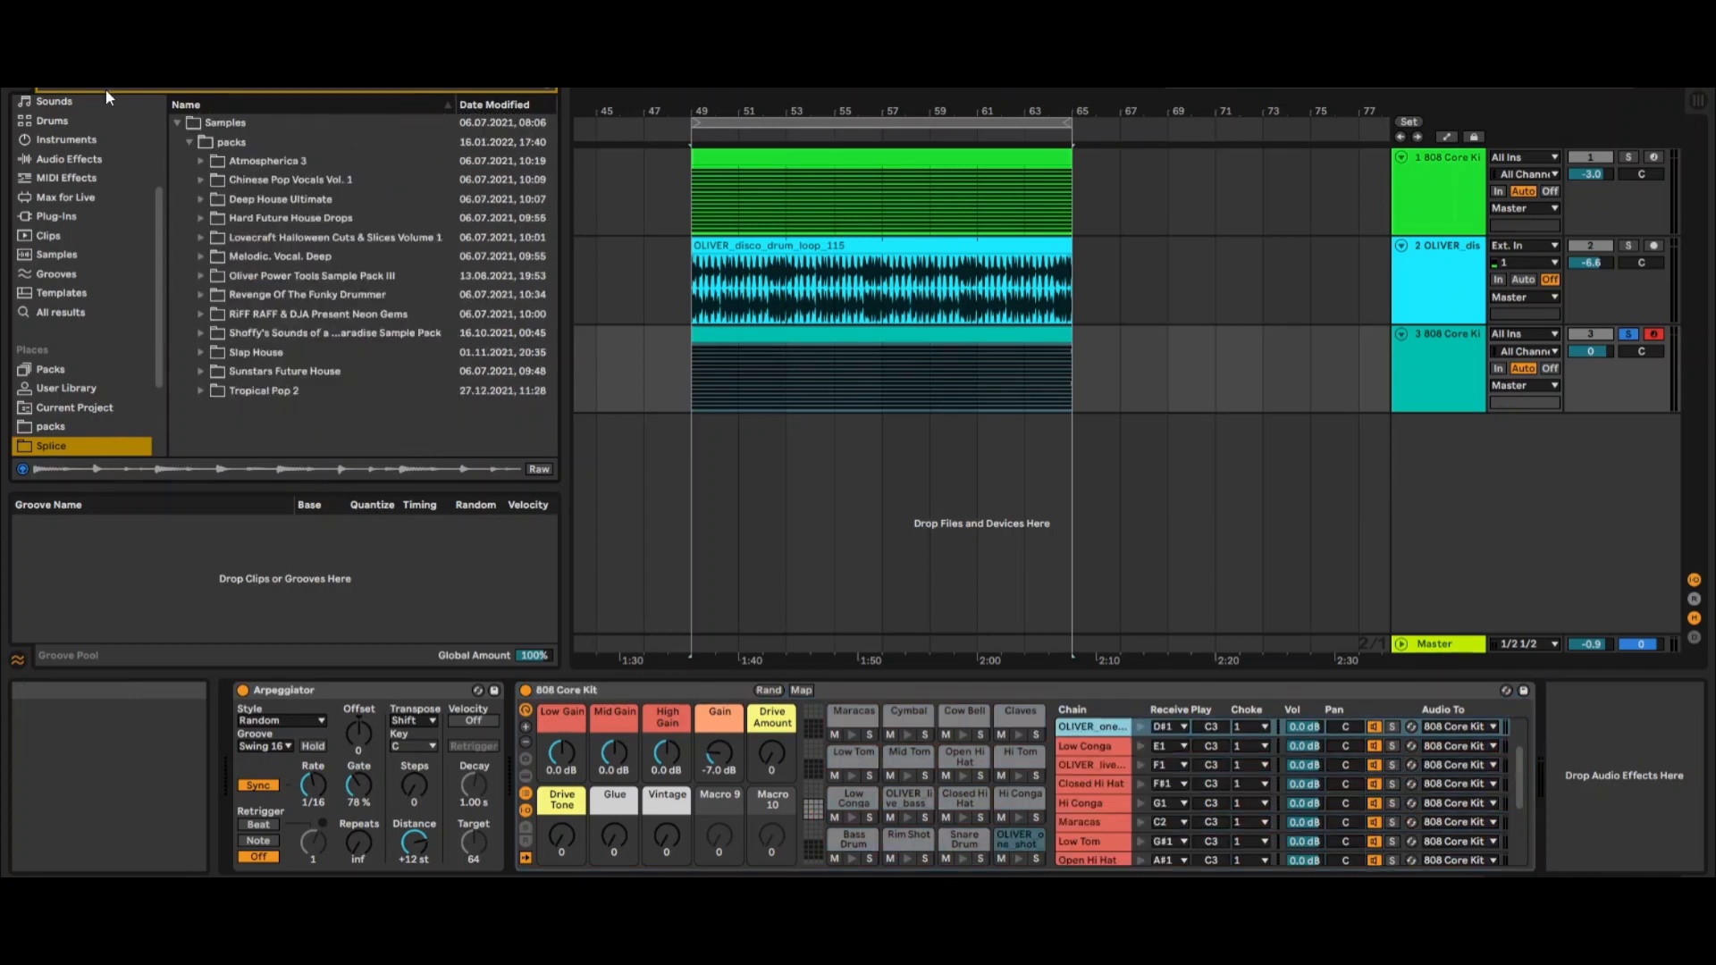
# Look through the plug-ins and audio effects for reverb devices and play back the modified kit.
pyautogui.click(55, 217)
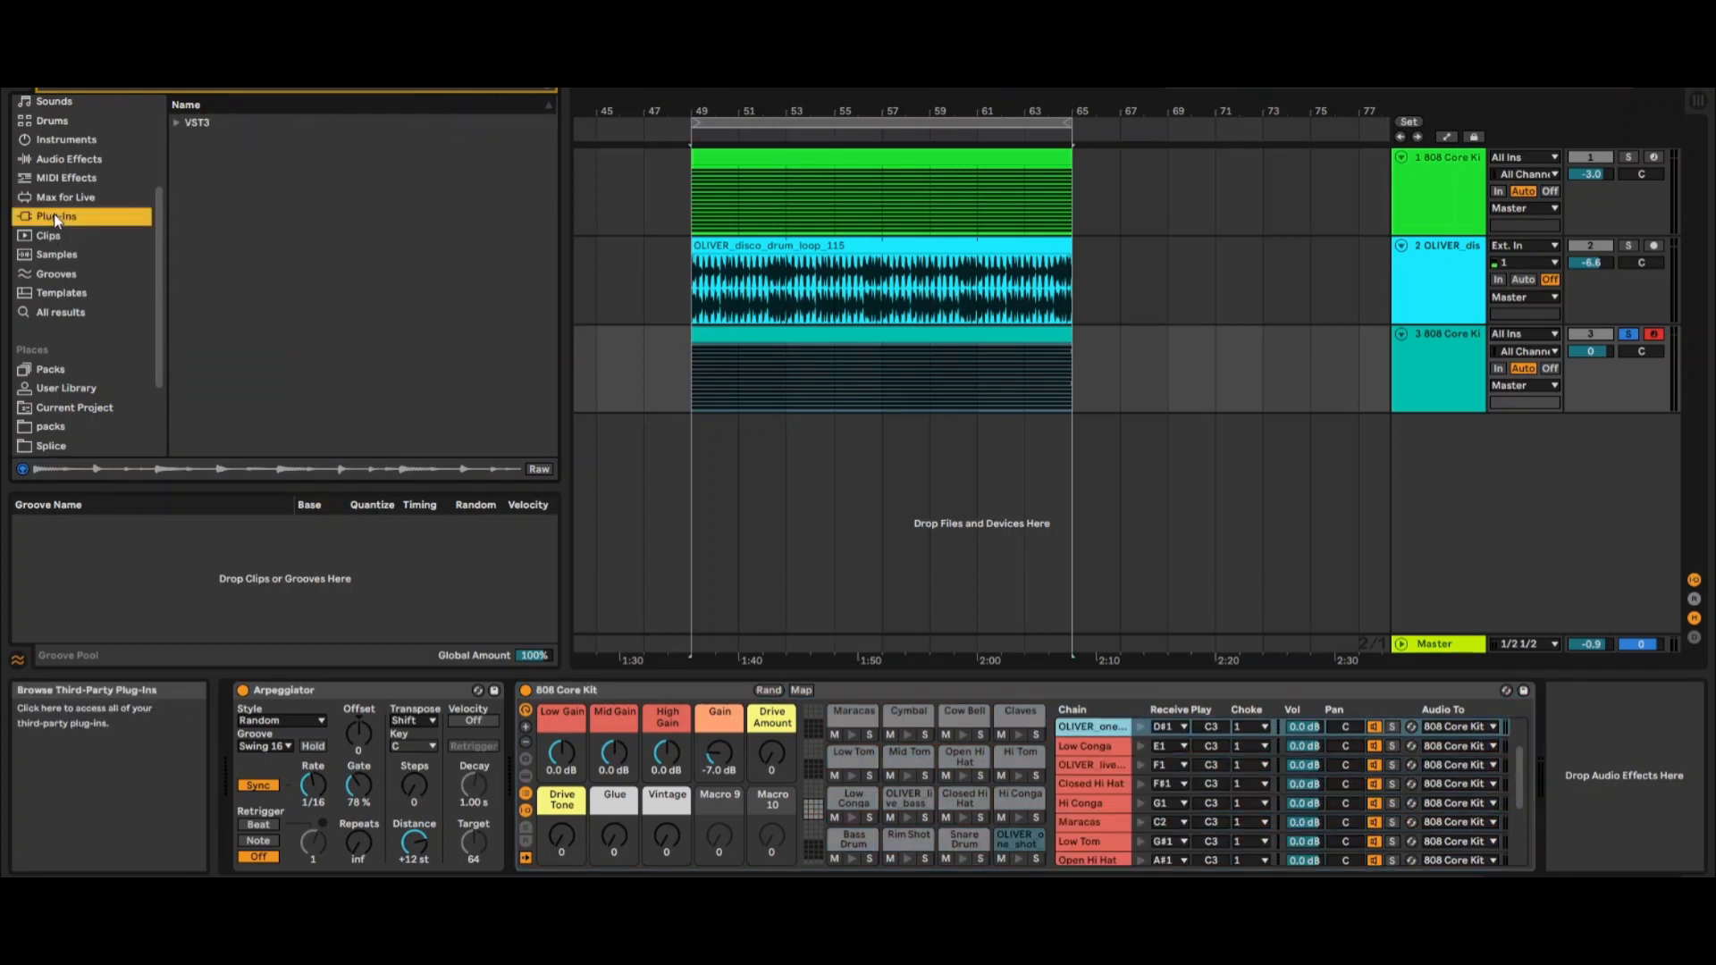
pyautogui.click(176, 124)
pyautogui.click(191, 143)
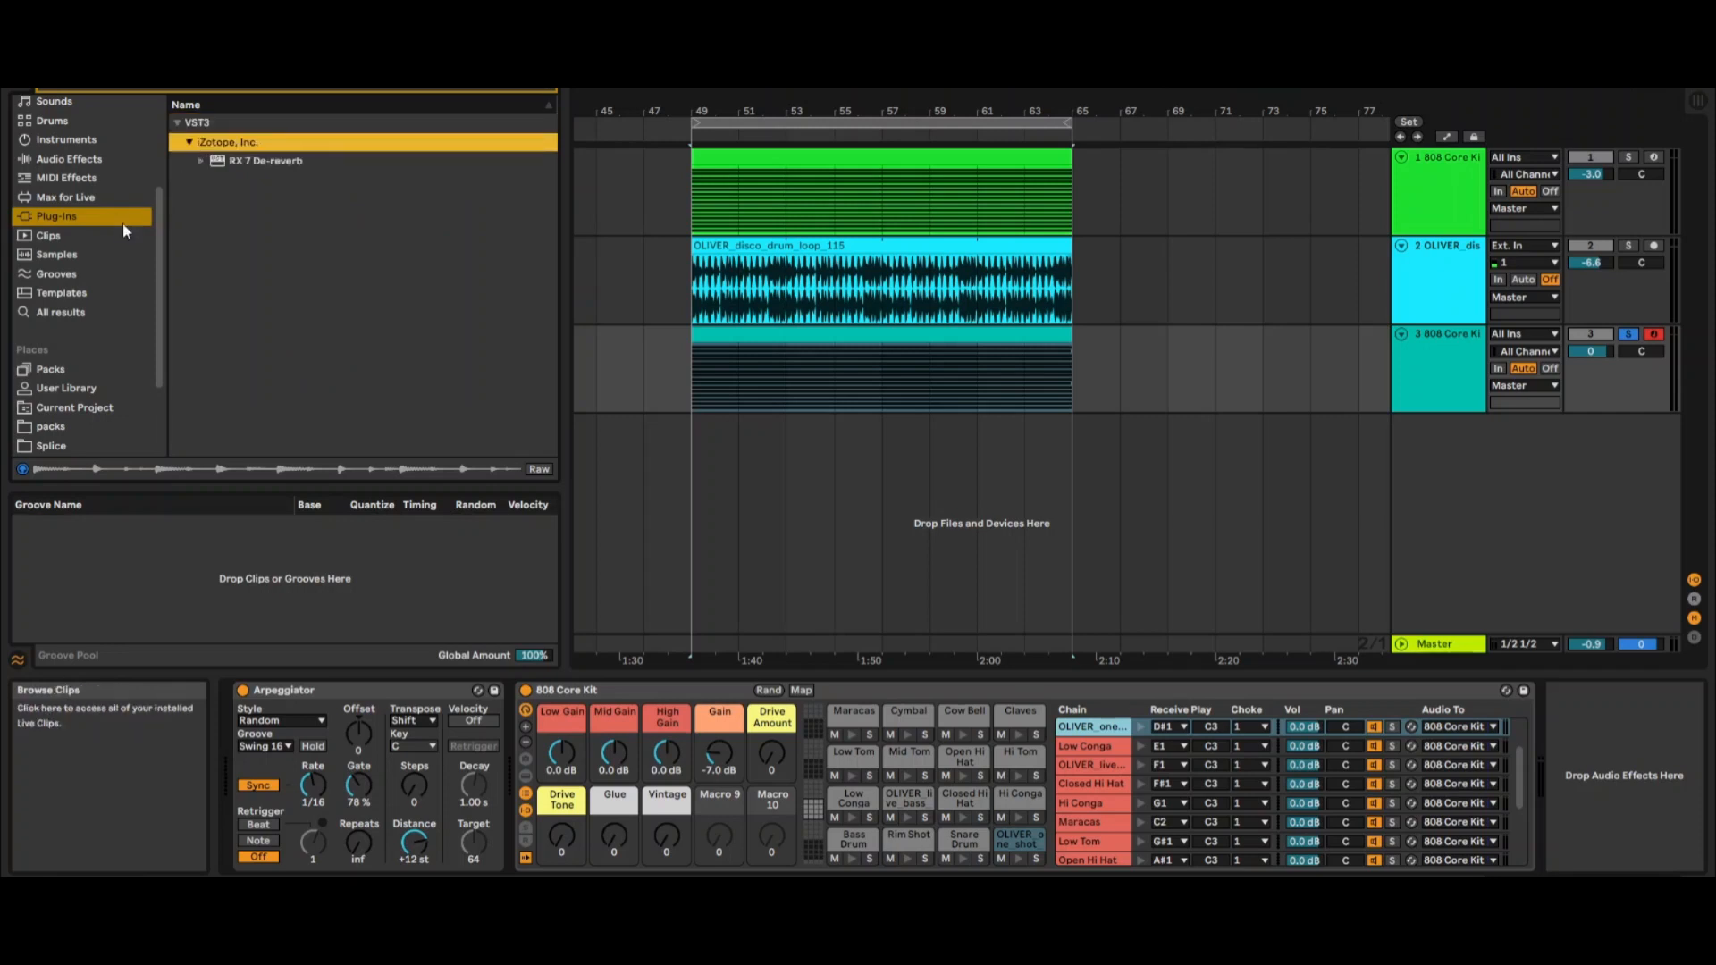
pyautogui.click(70, 157)
pyautogui.moveTo(259, 221); pyautogui.dragTo(297, 229)
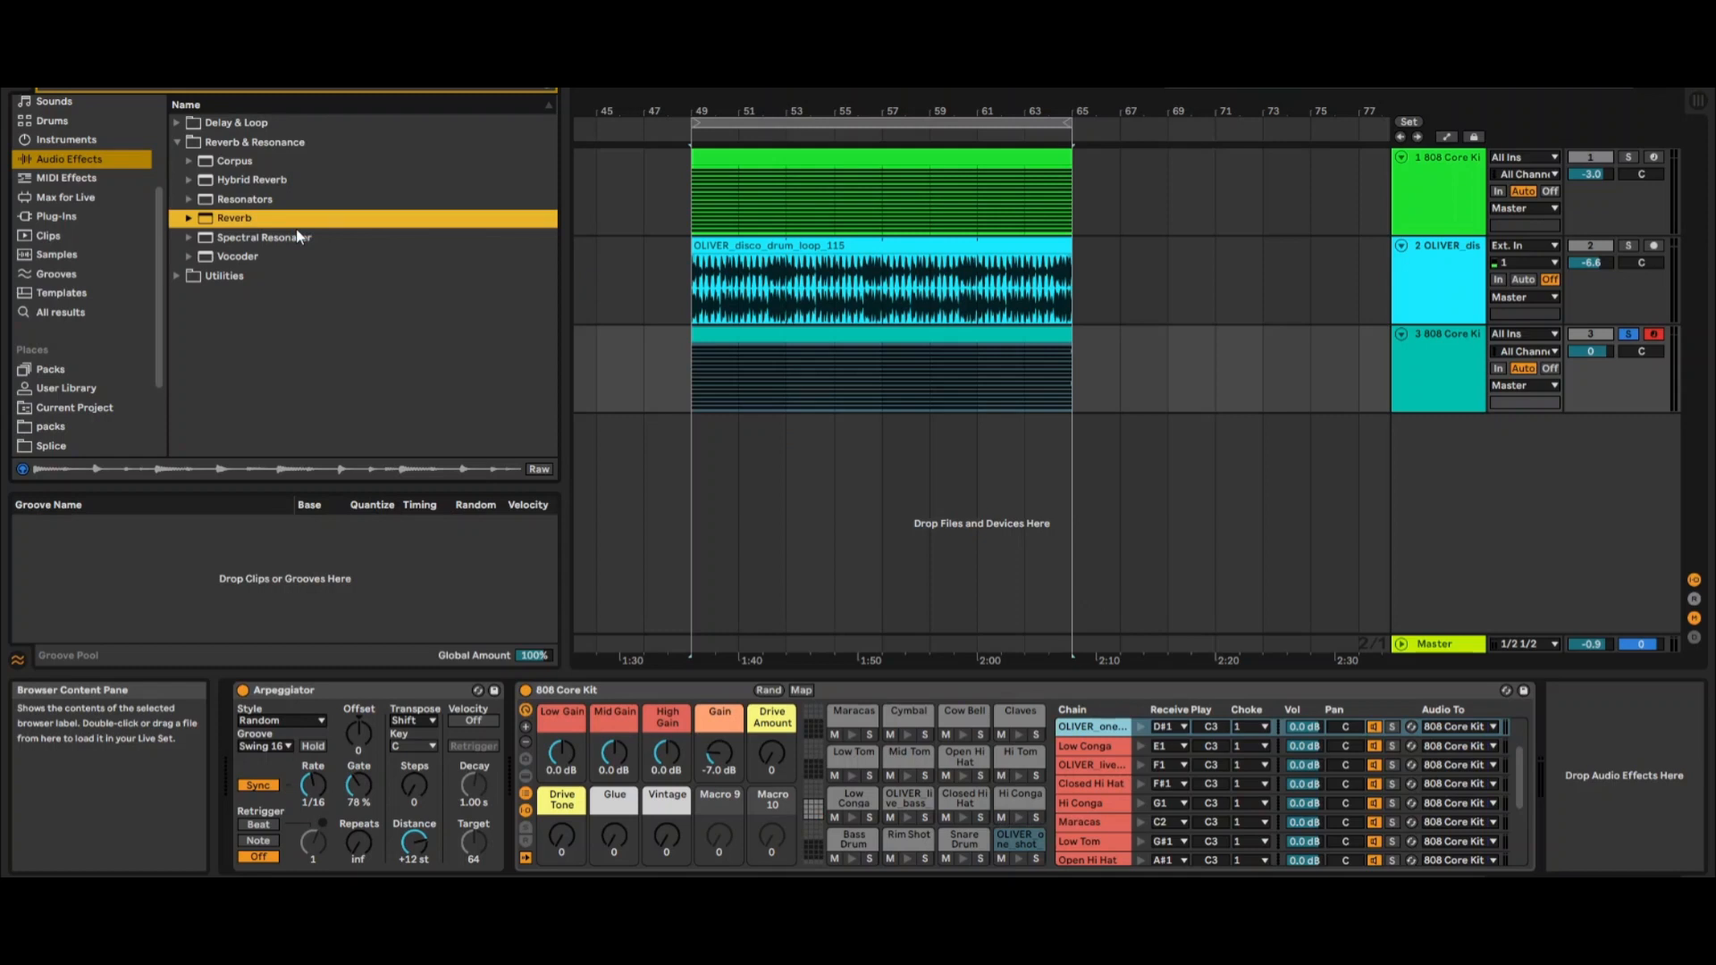
pyautogui.click(189, 162)
pyautogui.moveTo(265, 239); pyautogui.dragTo(968, 798)
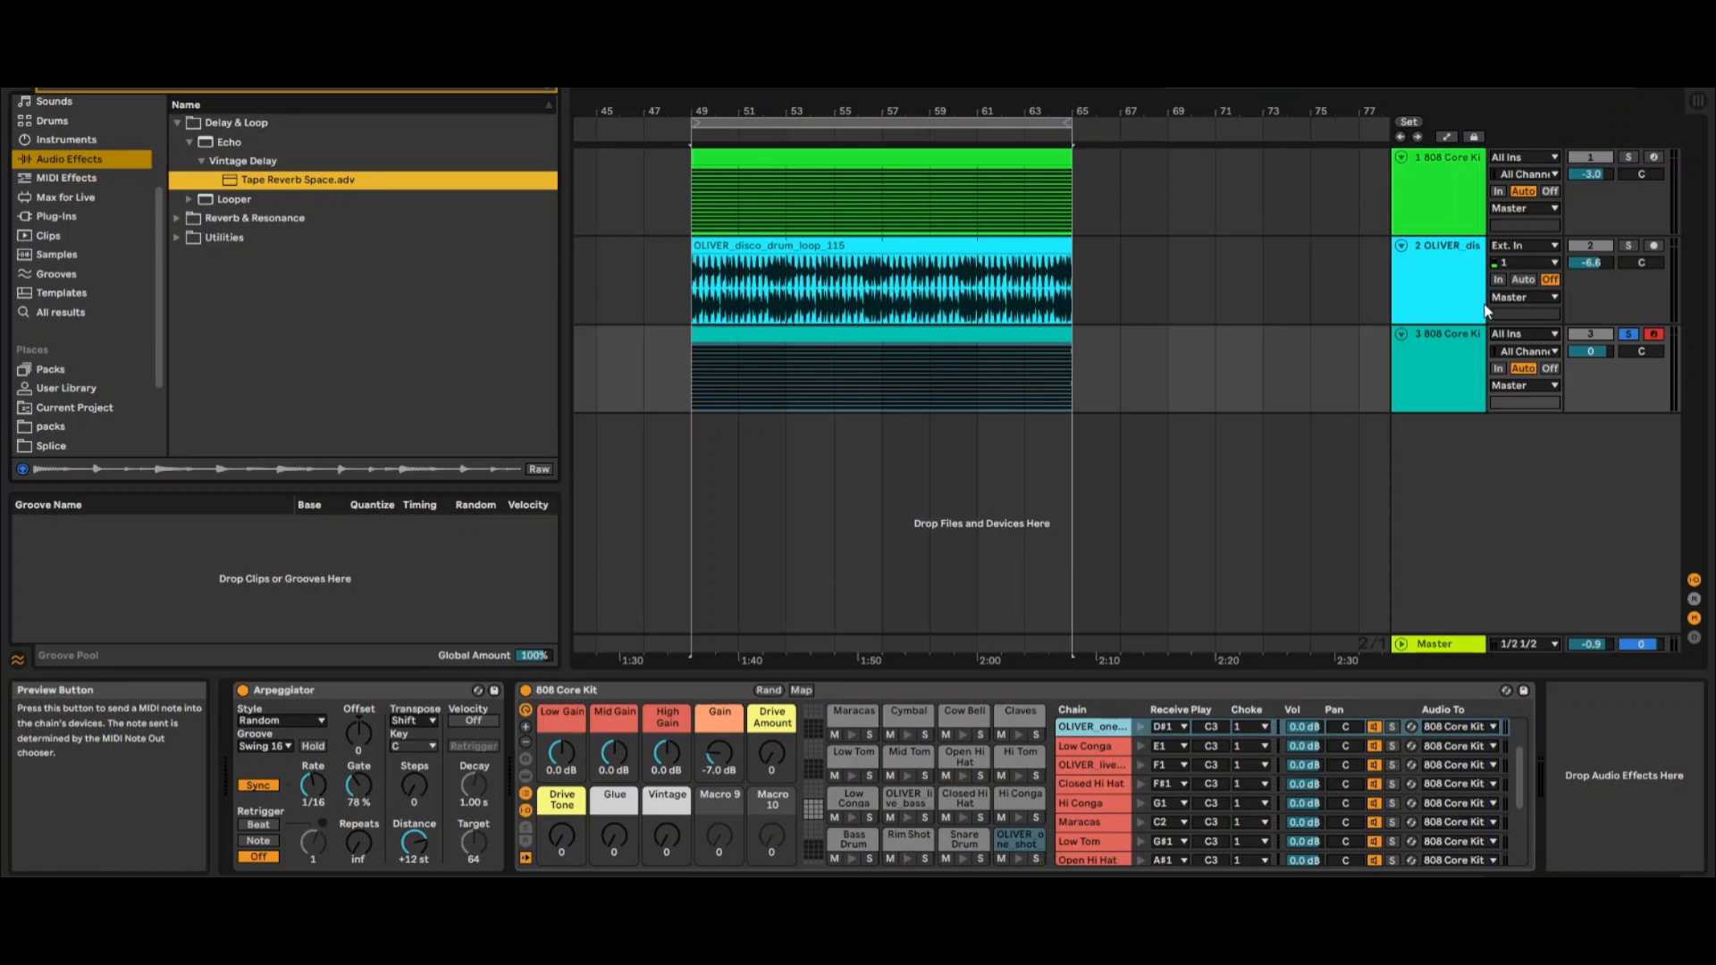
pyautogui.press('space')
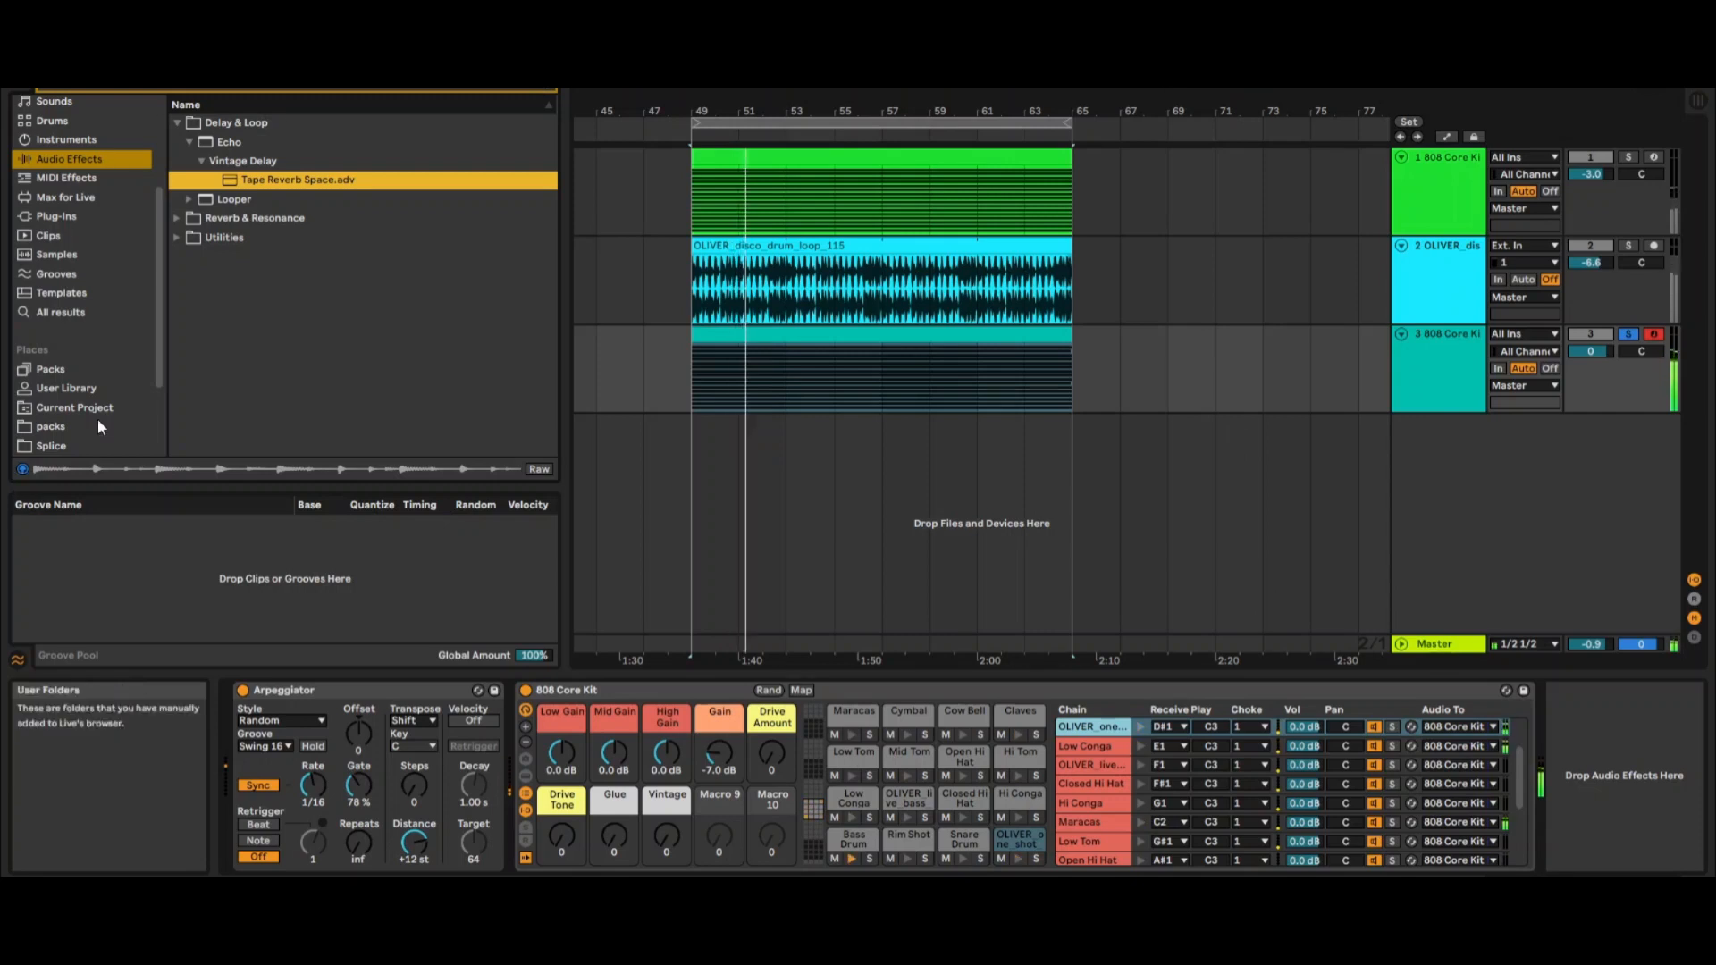
# Find the OLIVER_dark_loops folder in the Splice library's Oliver Power Tools Sample Pack III and put its OLIVER_140_dark sample on the Open Hi Hat pad.
pyautogui.click(85, 445)
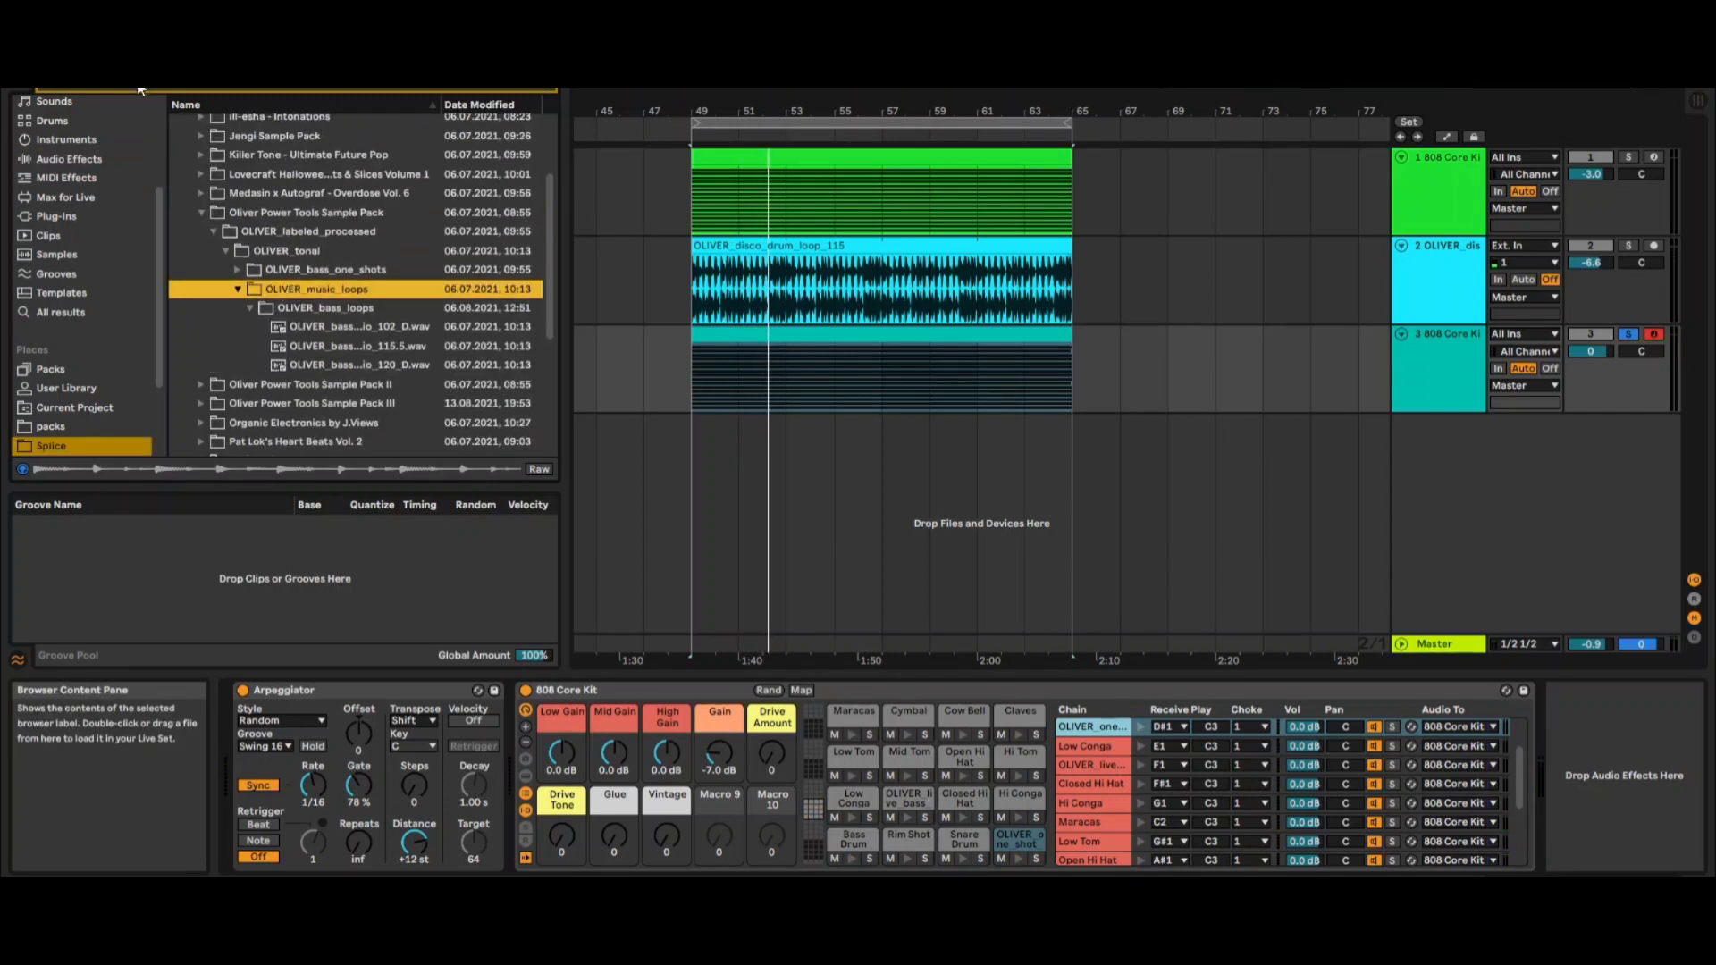
pyautogui.click(272, 240)
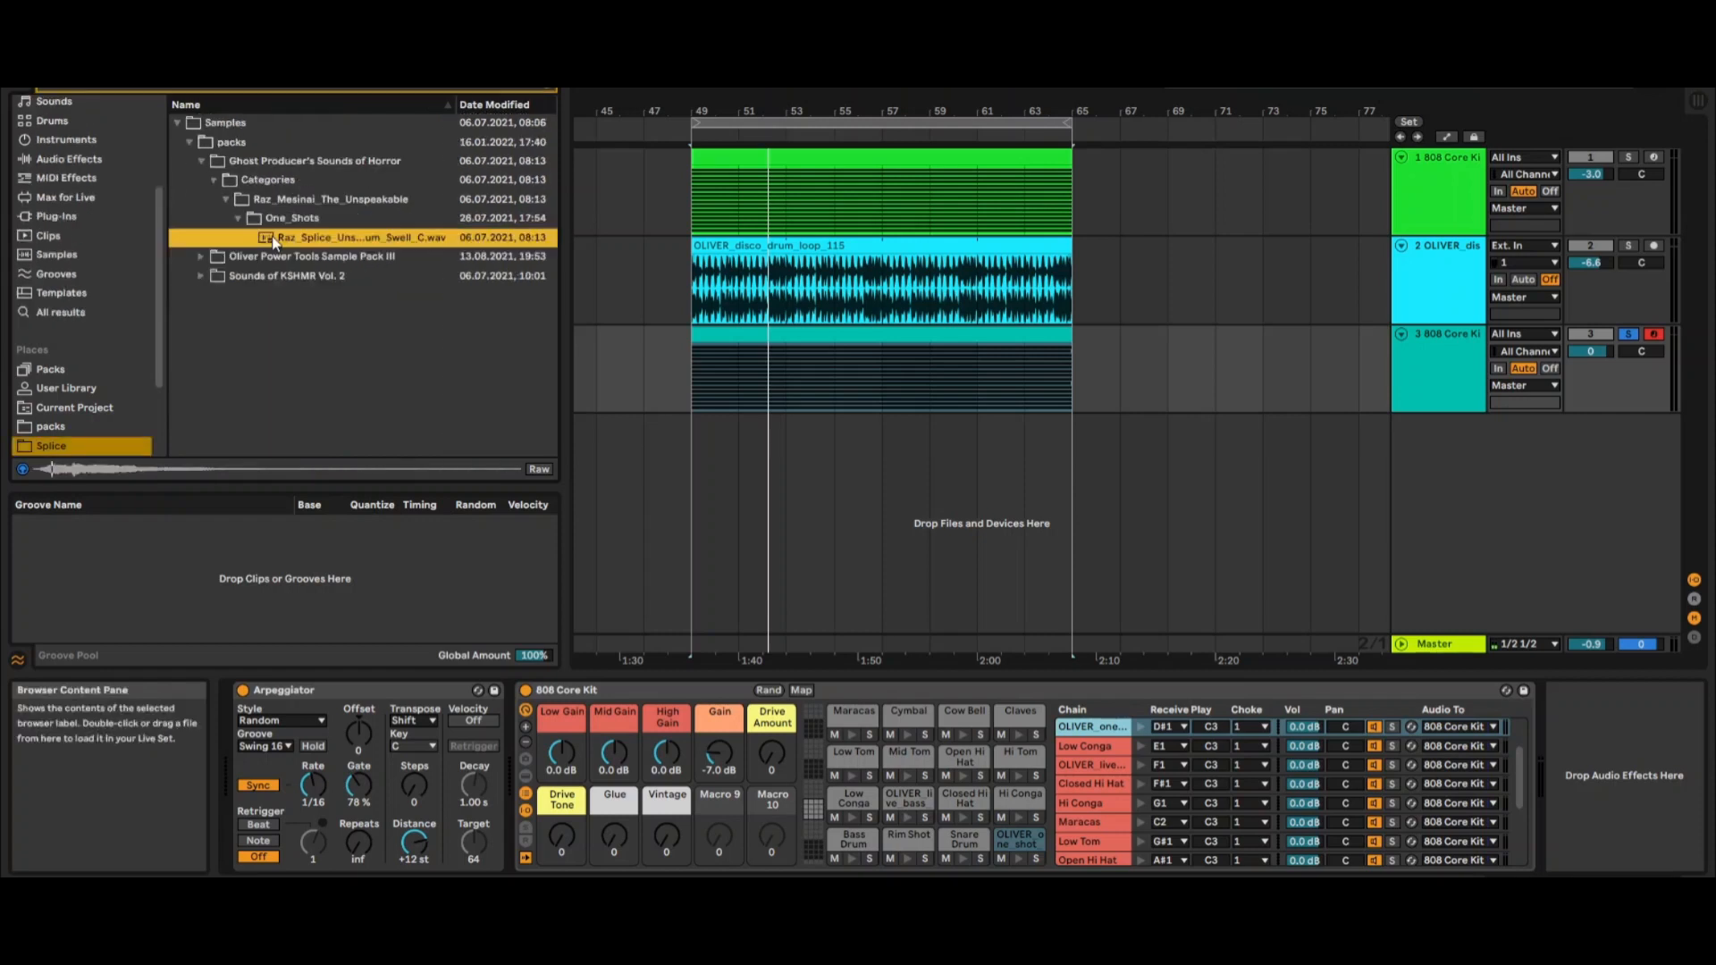
pyautogui.click(221, 256)
pyautogui.click(213, 200)
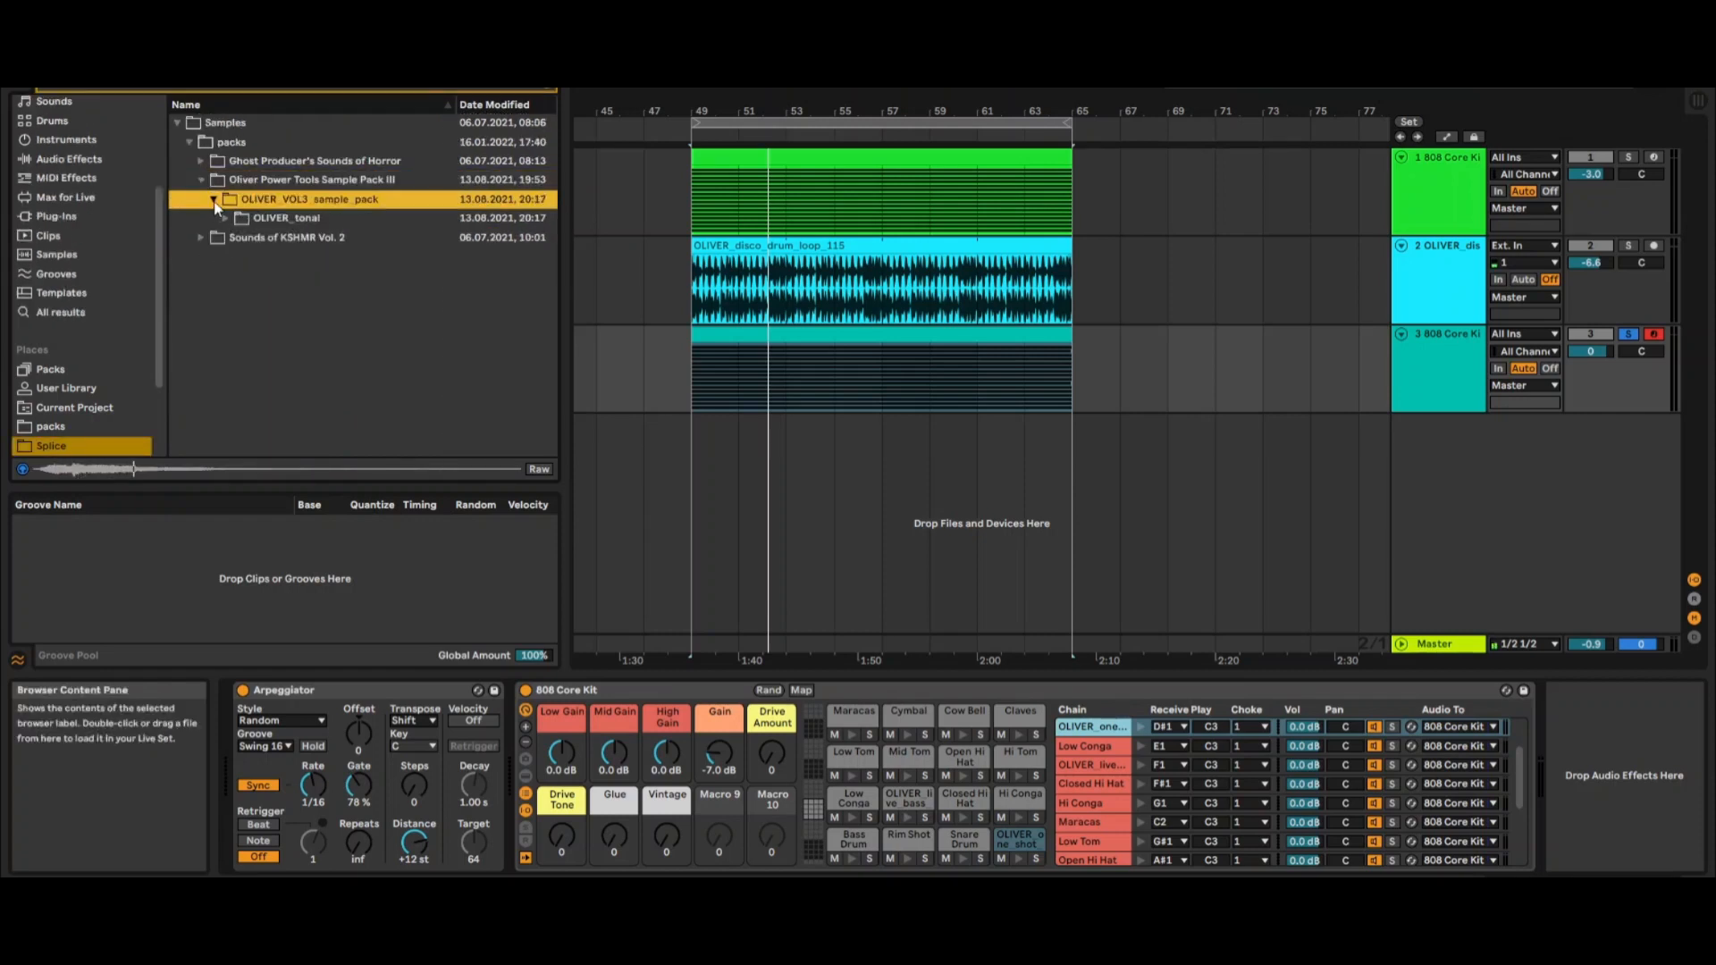
pyautogui.click(225, 218)
pyautogui.click(238, 237)
pyautogui.click(280, 257)
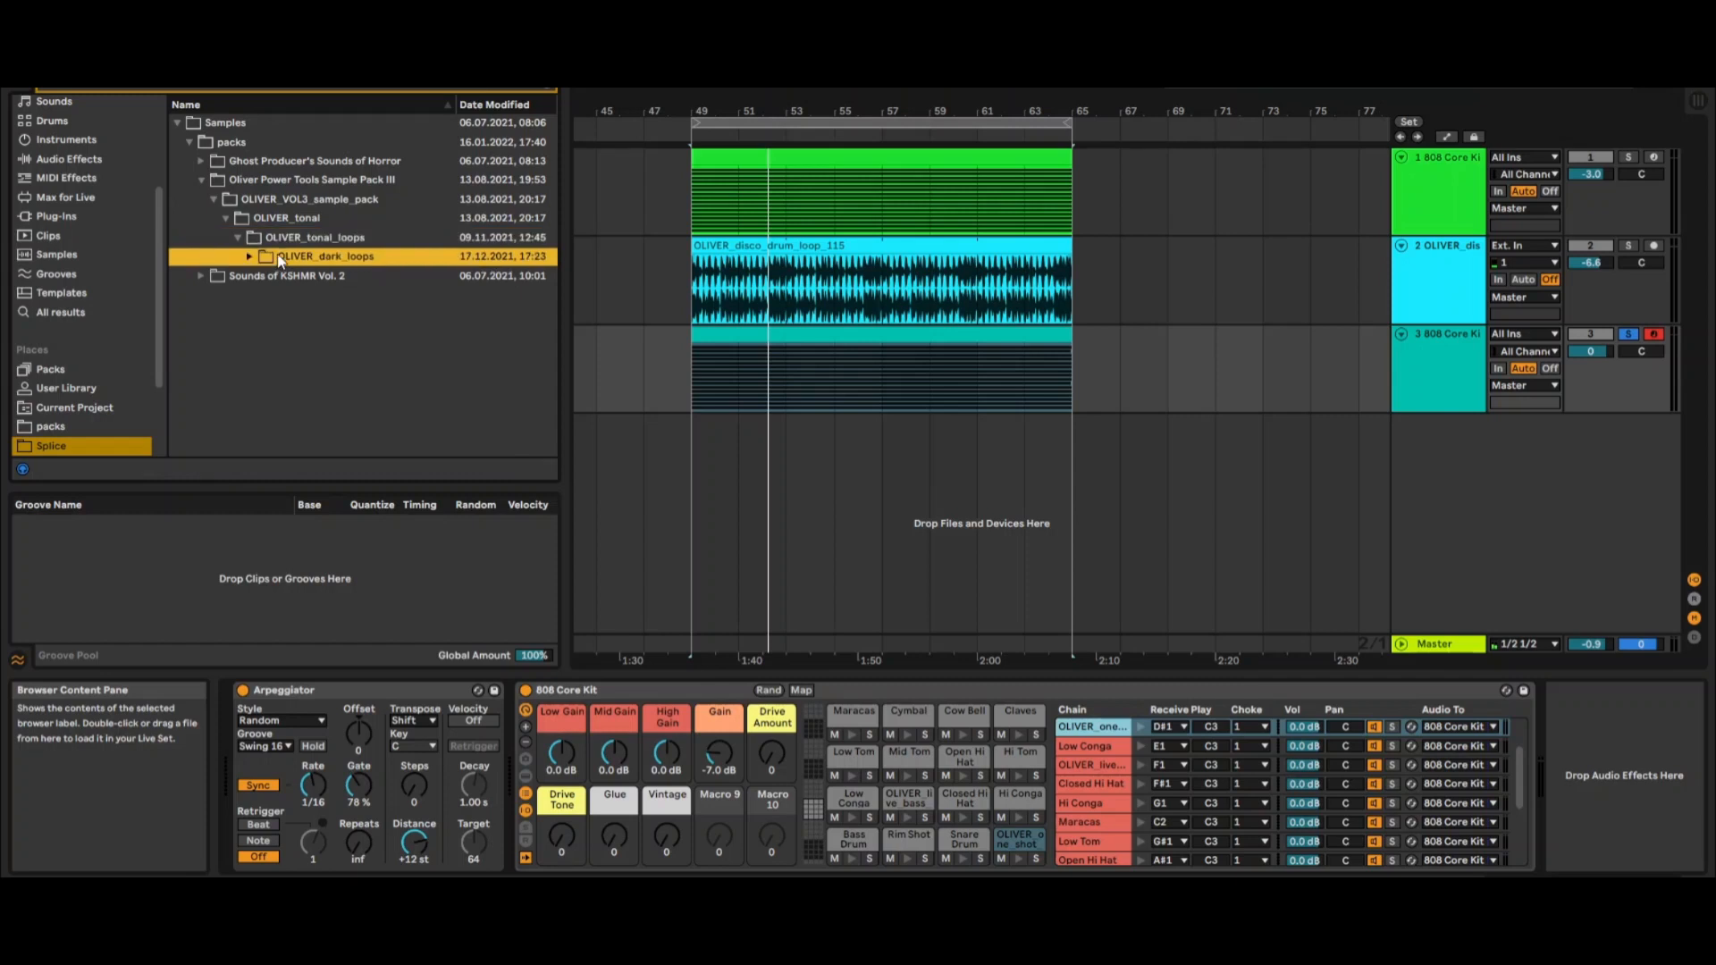
pyautogui.click(249, 256)
pyautogui.click(300, 277)
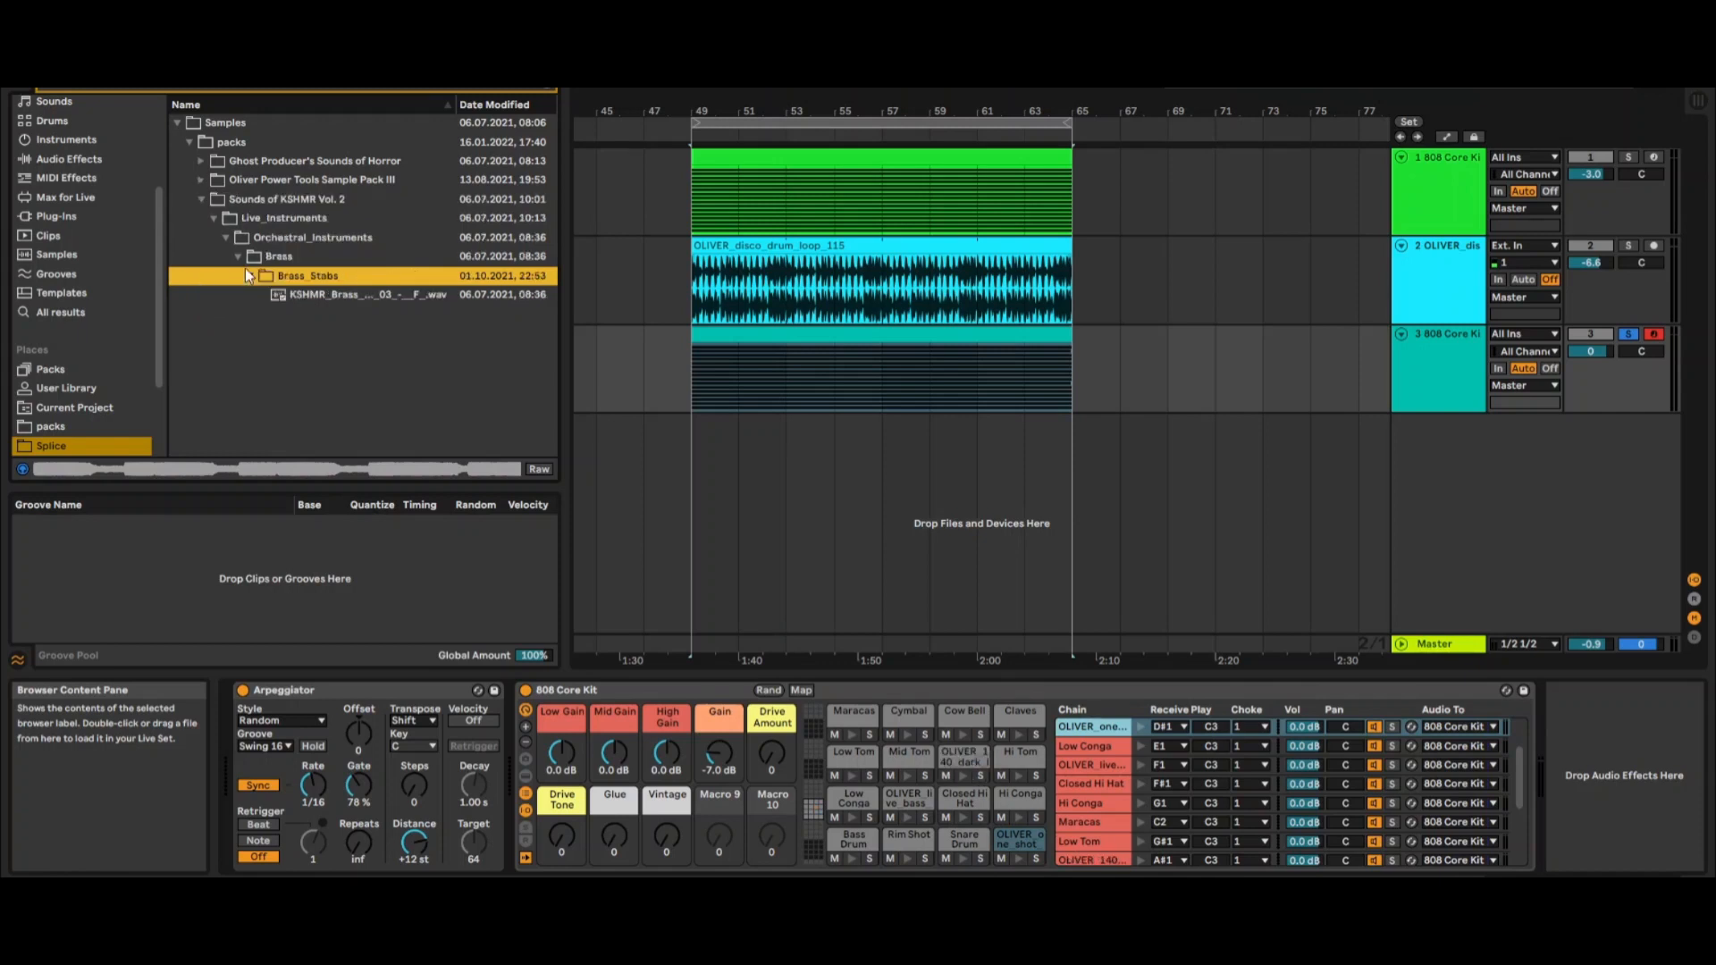
# Replace the Maracas pad with the KSHMR brass stab sample and play back the kit.
pyautogui.moveTo(300, 295); pyautogui.dragTo(851, 718)
pyautogui.press('space')
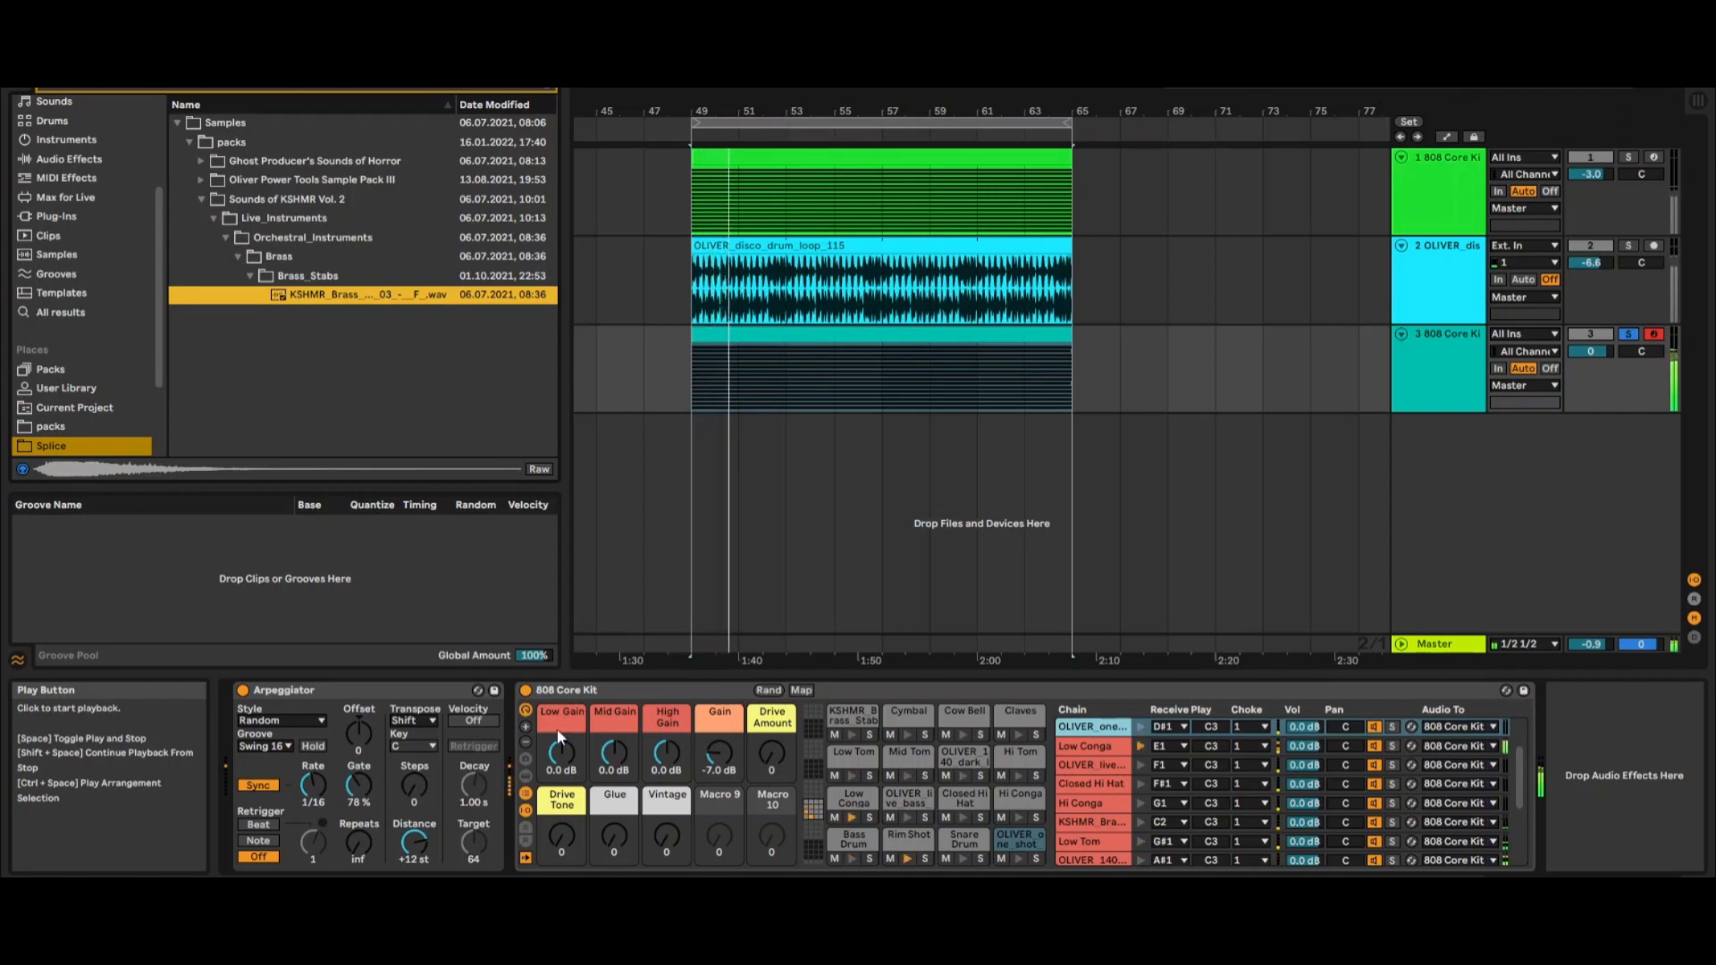
# Try a 28 % gate and the Swing 8 groove on the Arpeggiator while listening to the playback.
pyautogui.moveTo(352, 793); pyautogui.dragTo(352, 833)
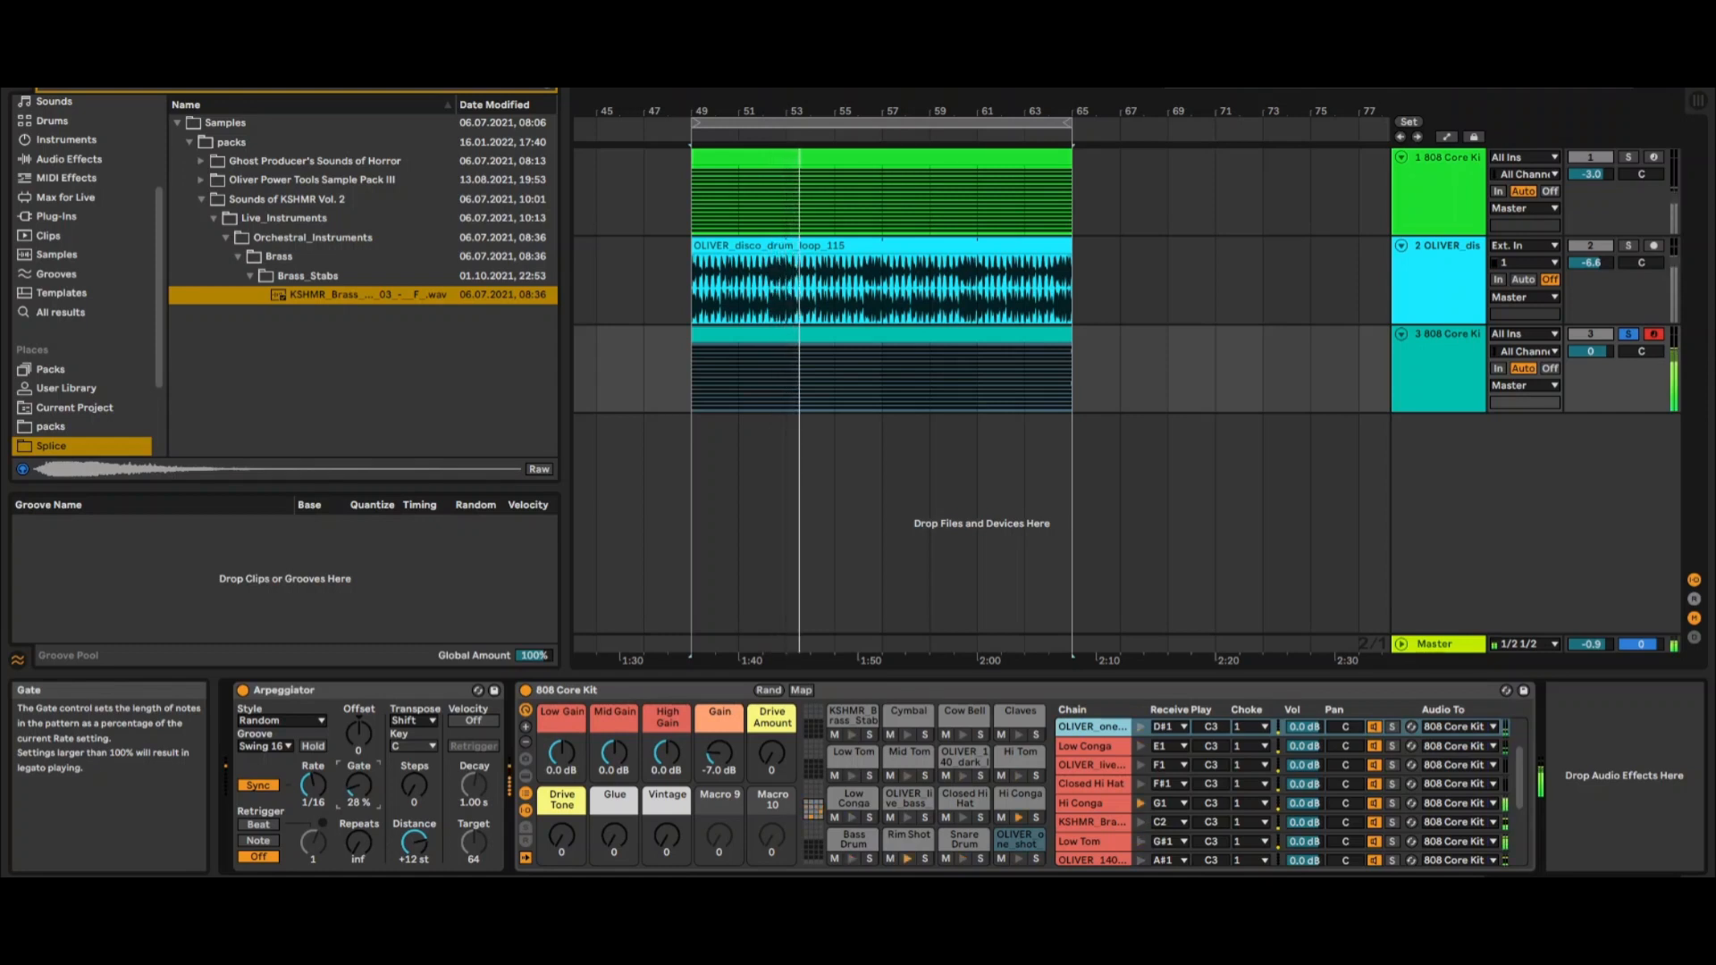
pyautogui.click(277, 747)
pyautogui.click(263, 775)
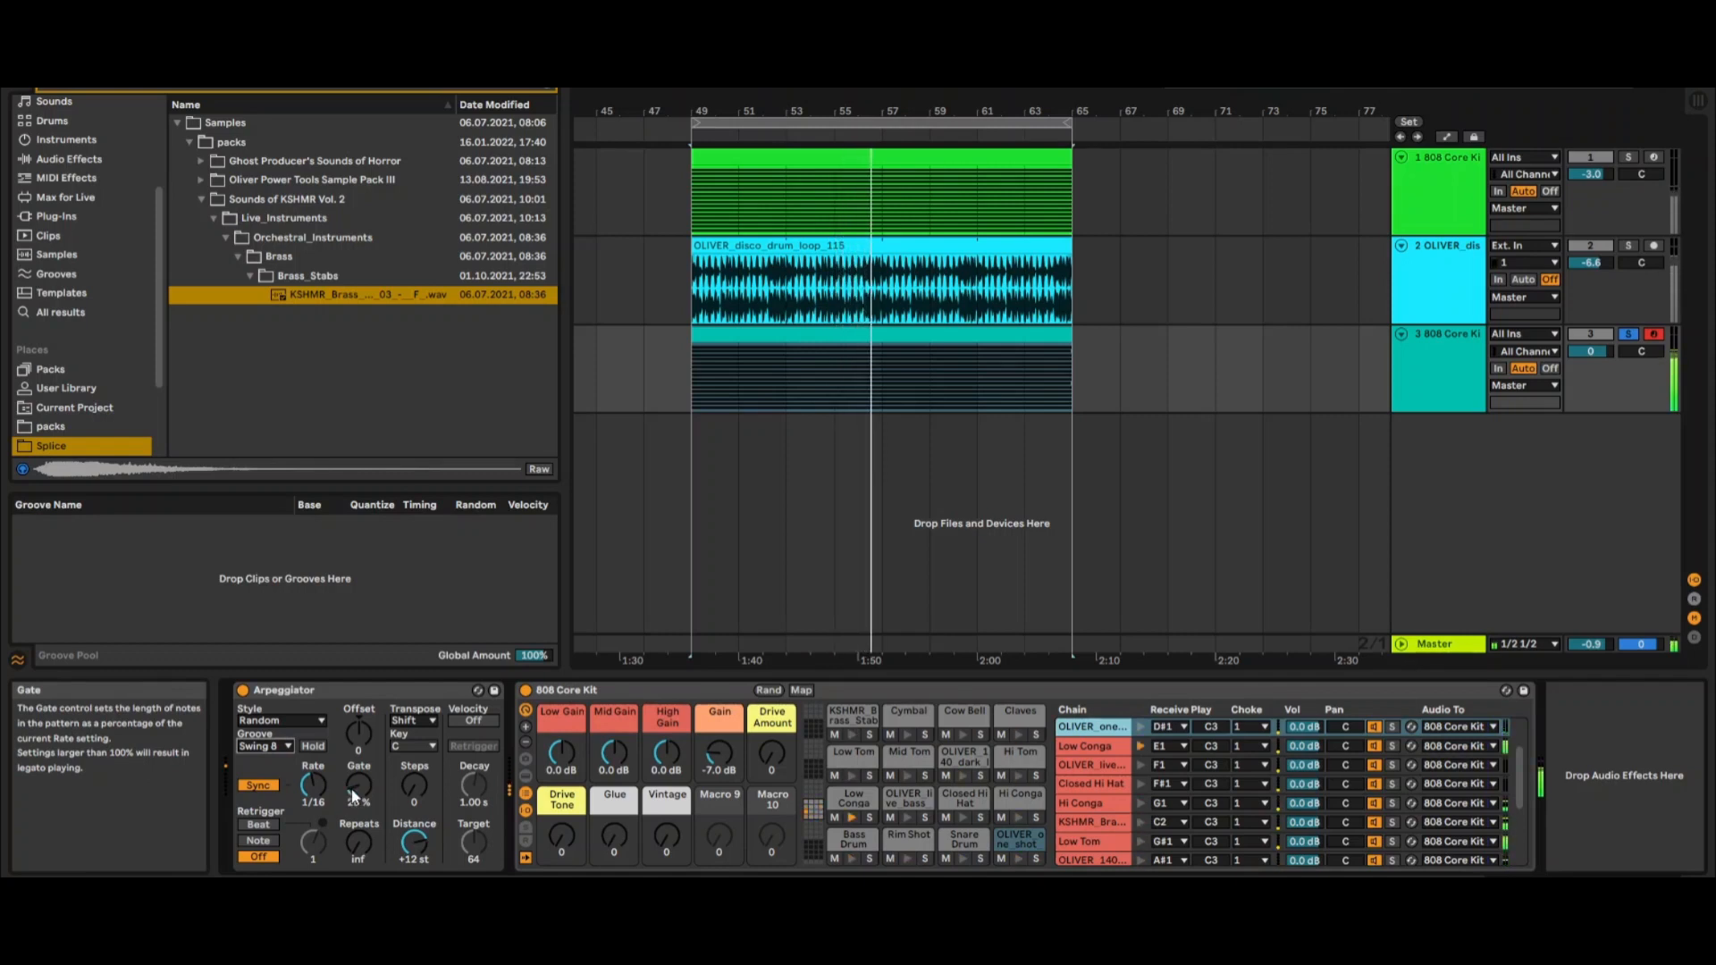
pyautogui.click(405, 690)
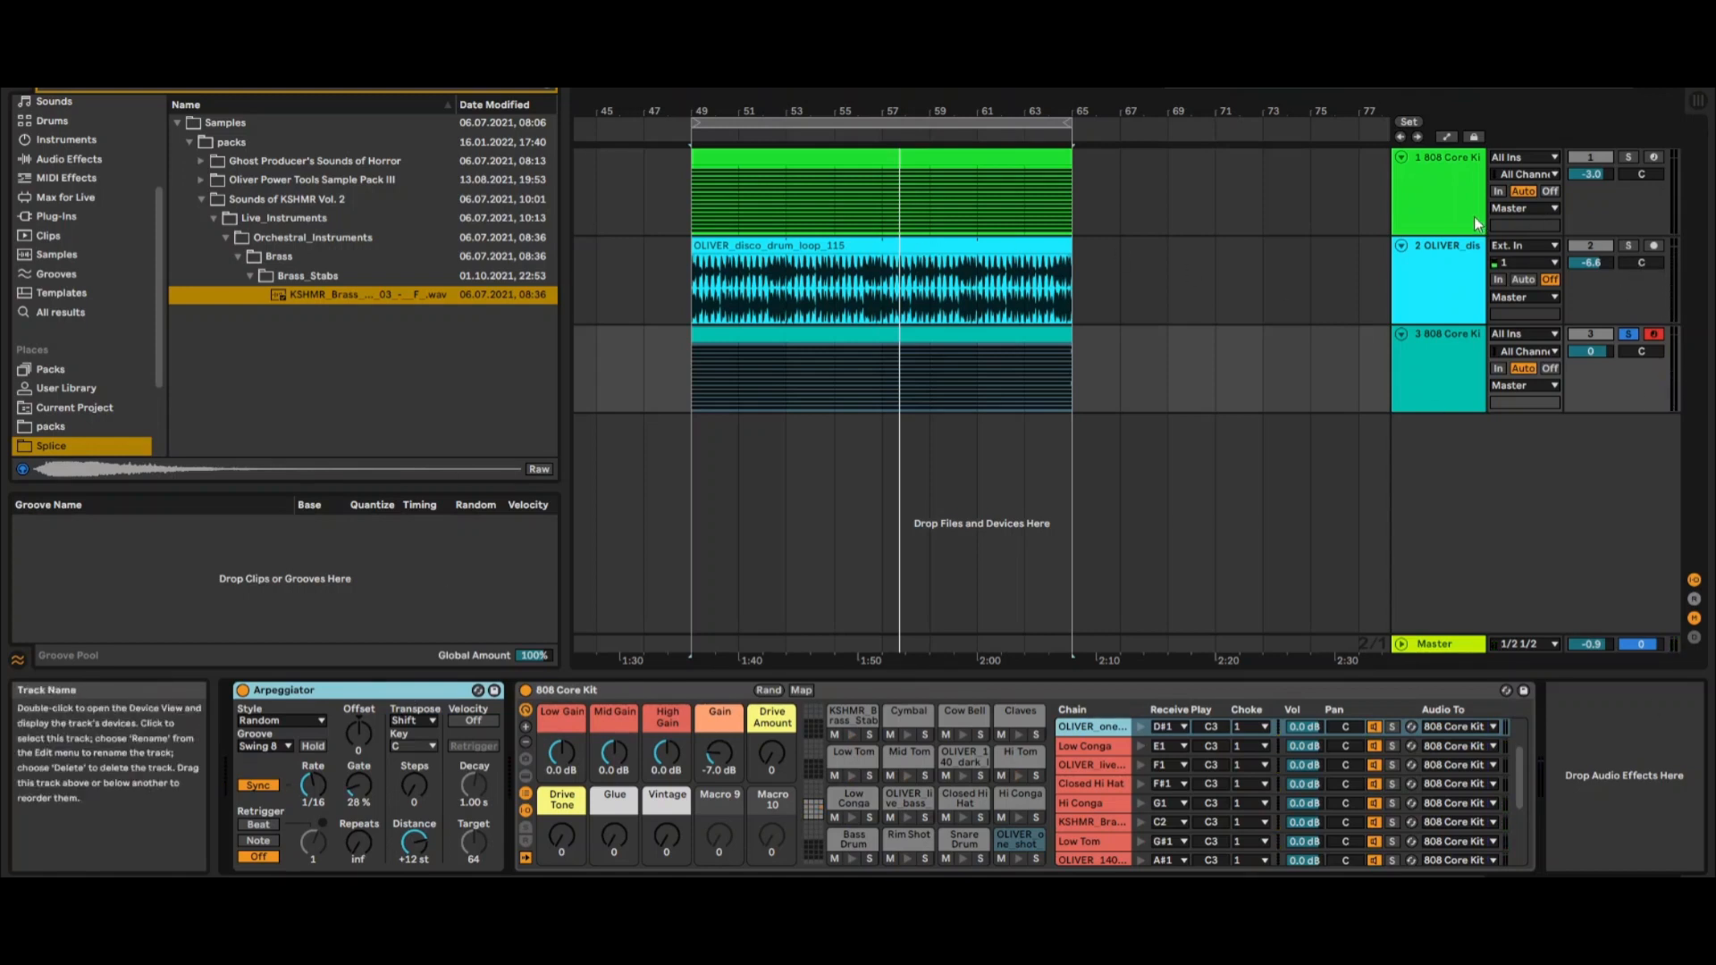
# Unsolo track 3, mute the first 808 Core Kit track, and play the randomized kit together with the OLIVER disco drum loop.
pyautogui.click(1576, 176)
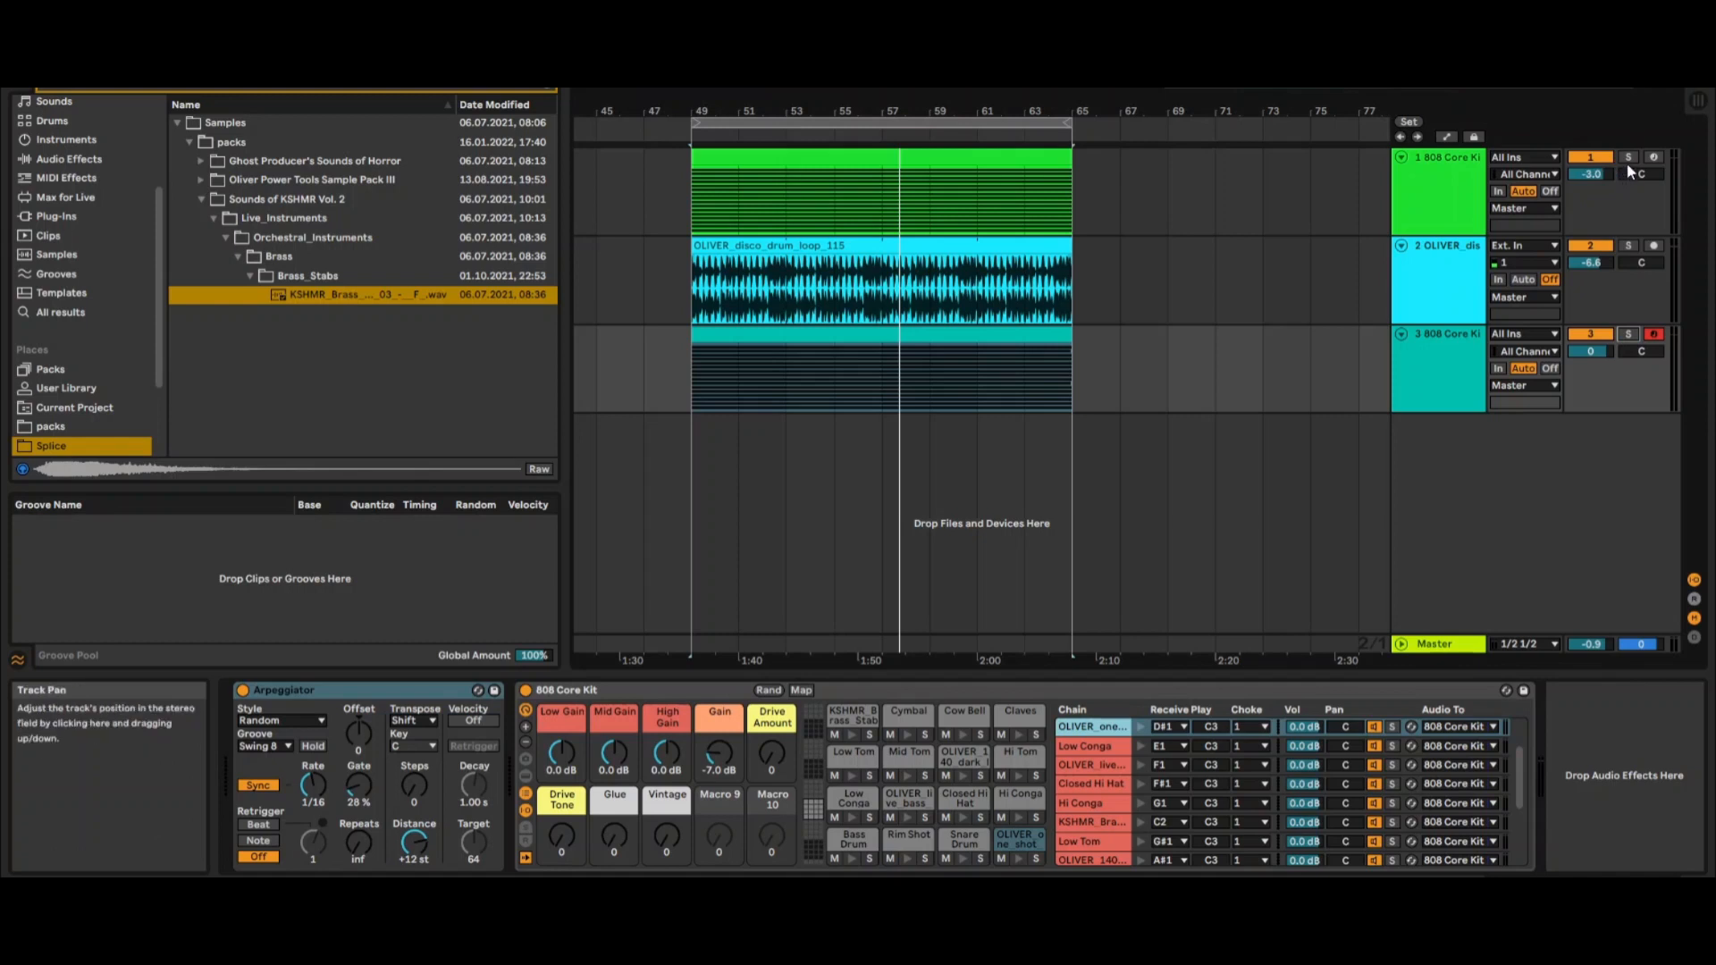
pyautogui.click(1595, 158)
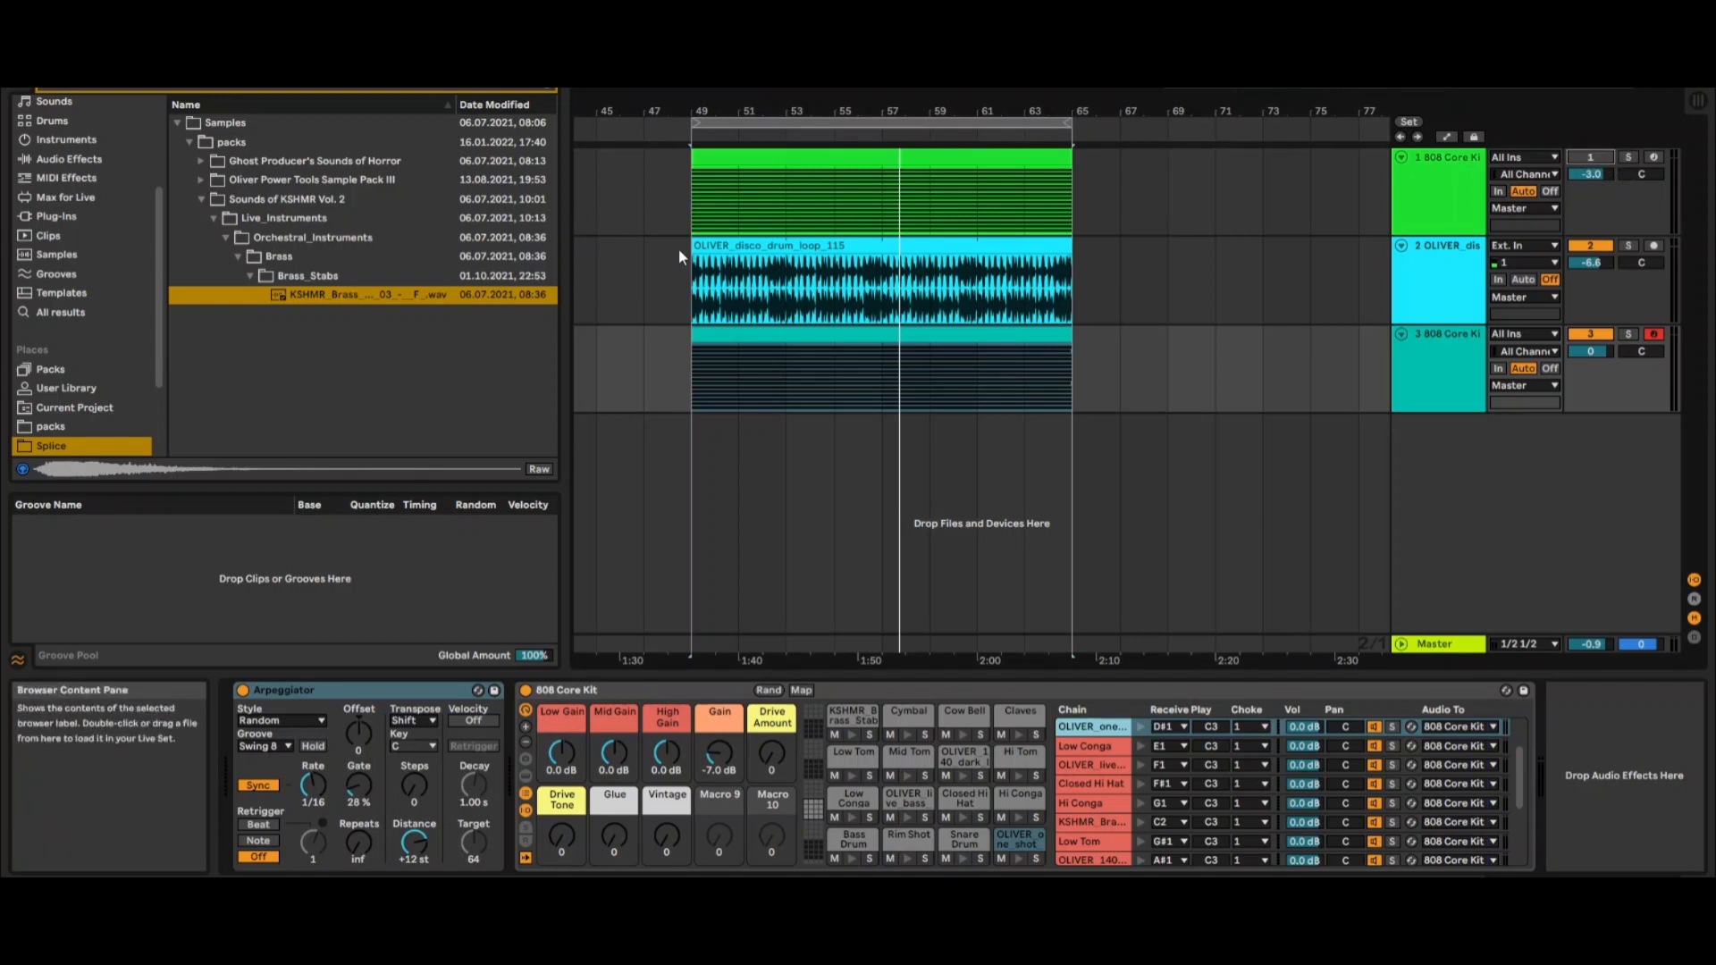
pyautogui.click(719, 246)
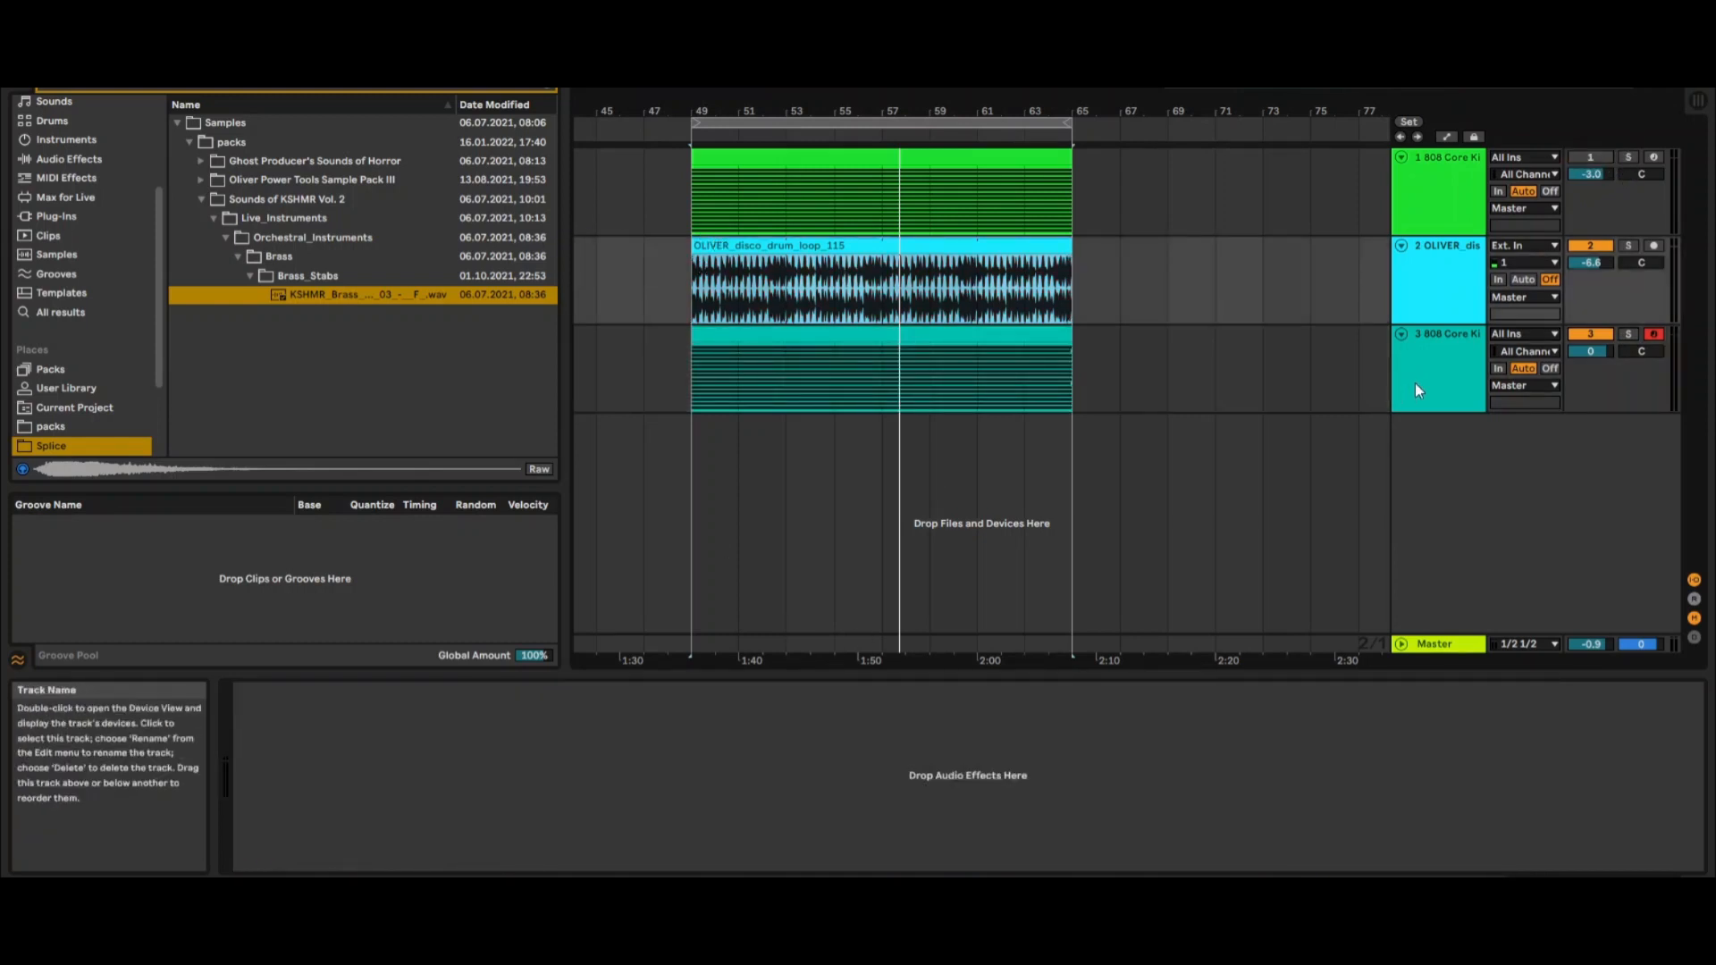
pyautogui.doubleClick(719, 245)
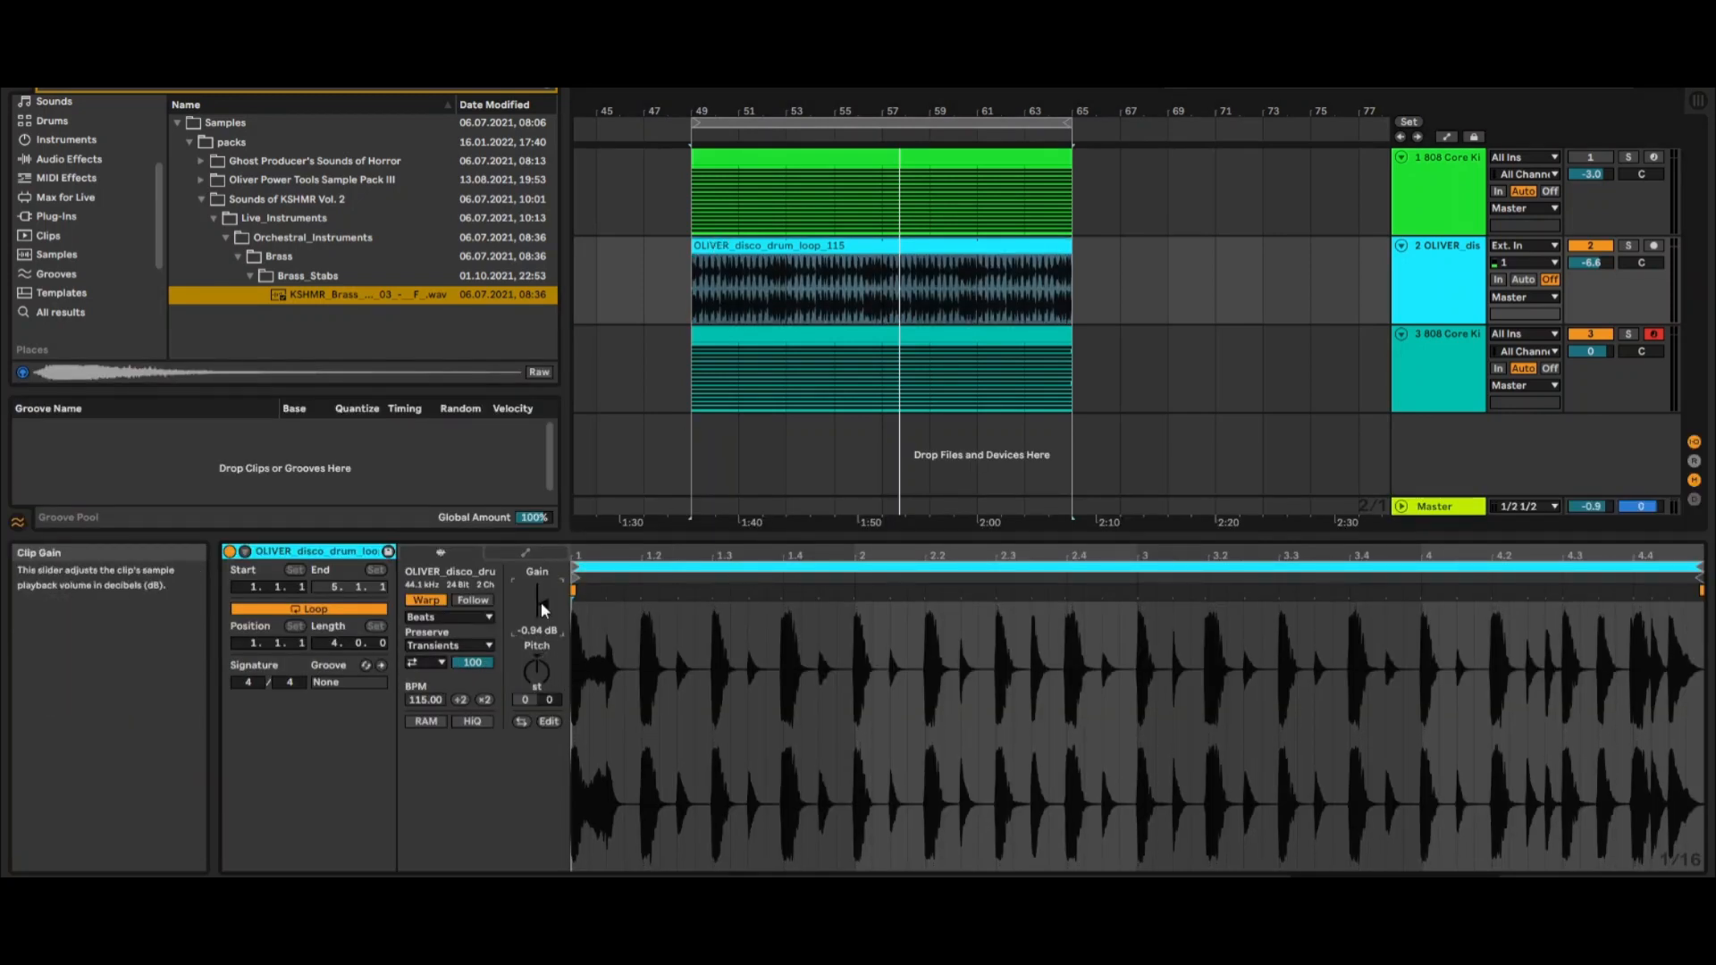
pyautogui.press('space')
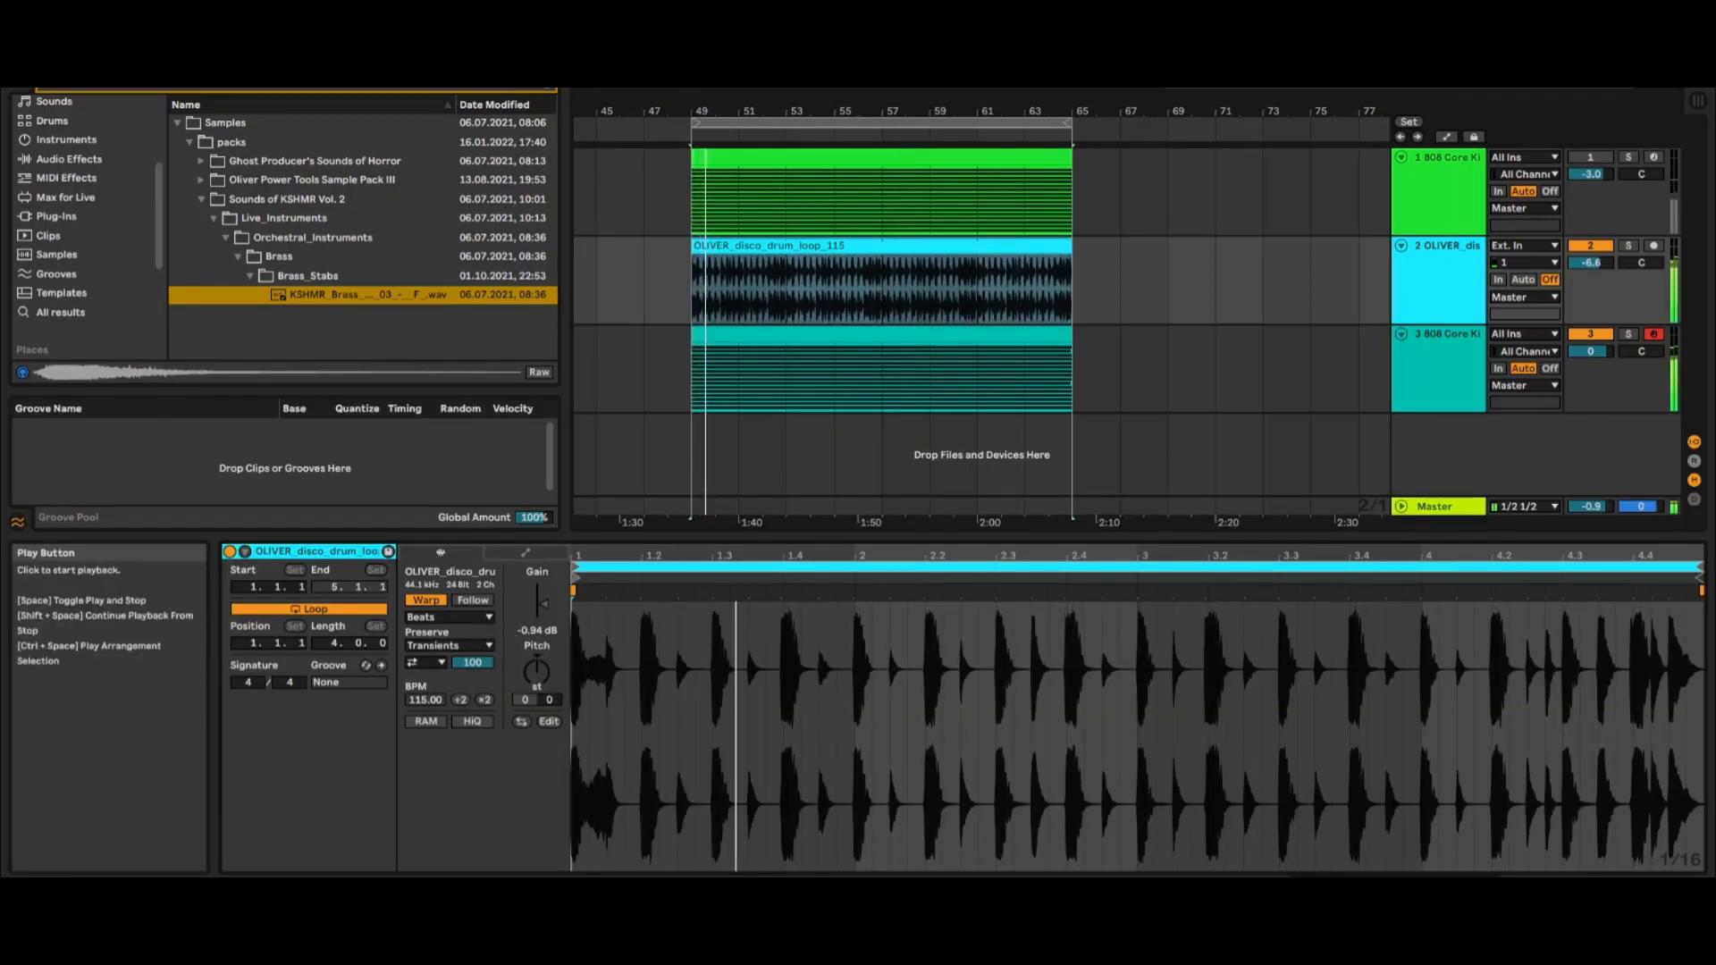
# Try the Swing 16 groove with a 91 % gate on track 3's Arpeggiator during playback.
pyautogui.click(1451, 354)
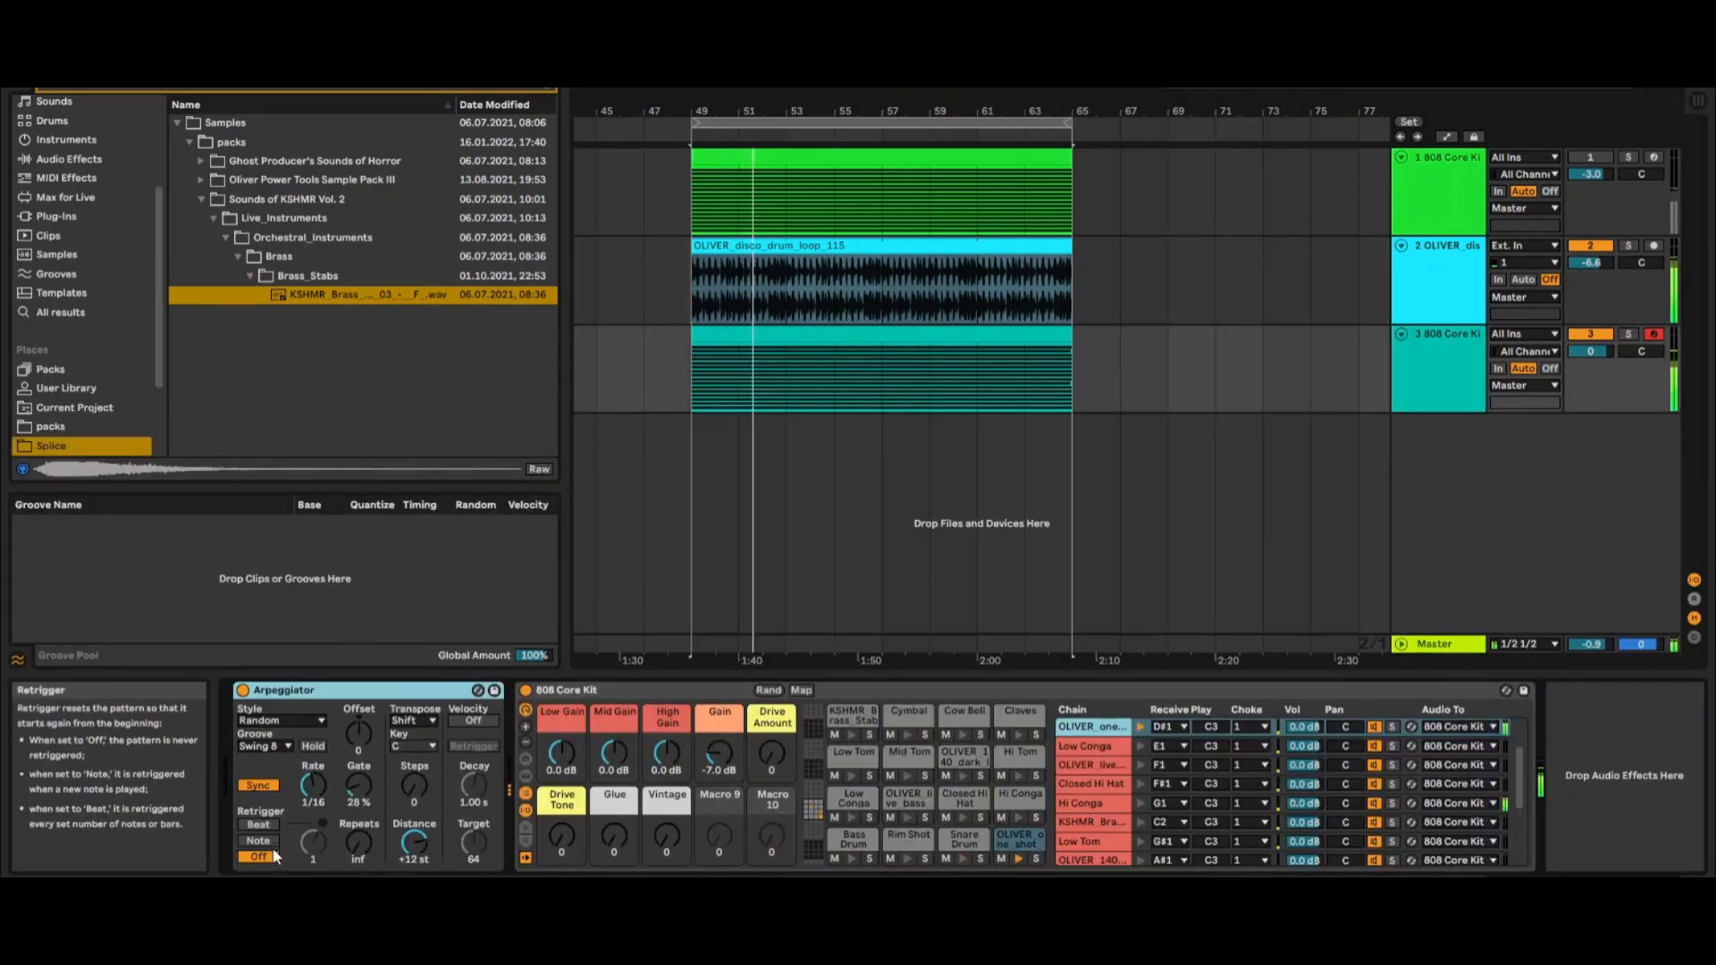
pyautogui.click(276, 747)
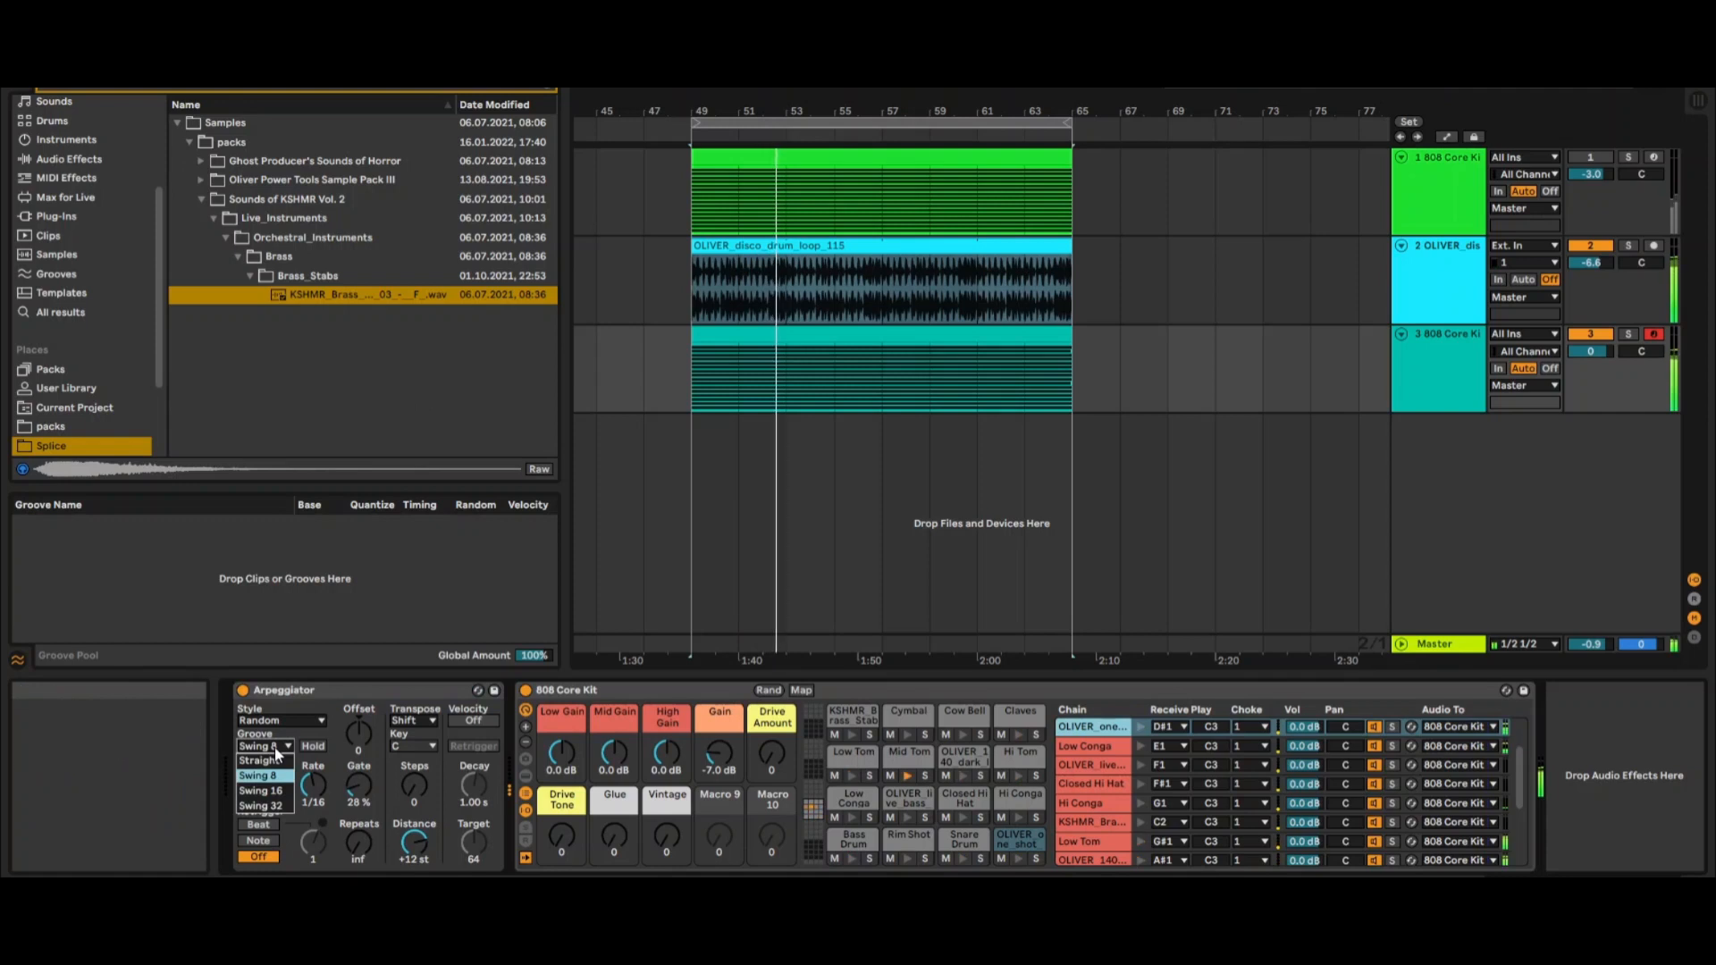
pyautogui.click(276, 792)
pyautogui.moveTo(365, 788); pyautogui.dragTo(364, 710)
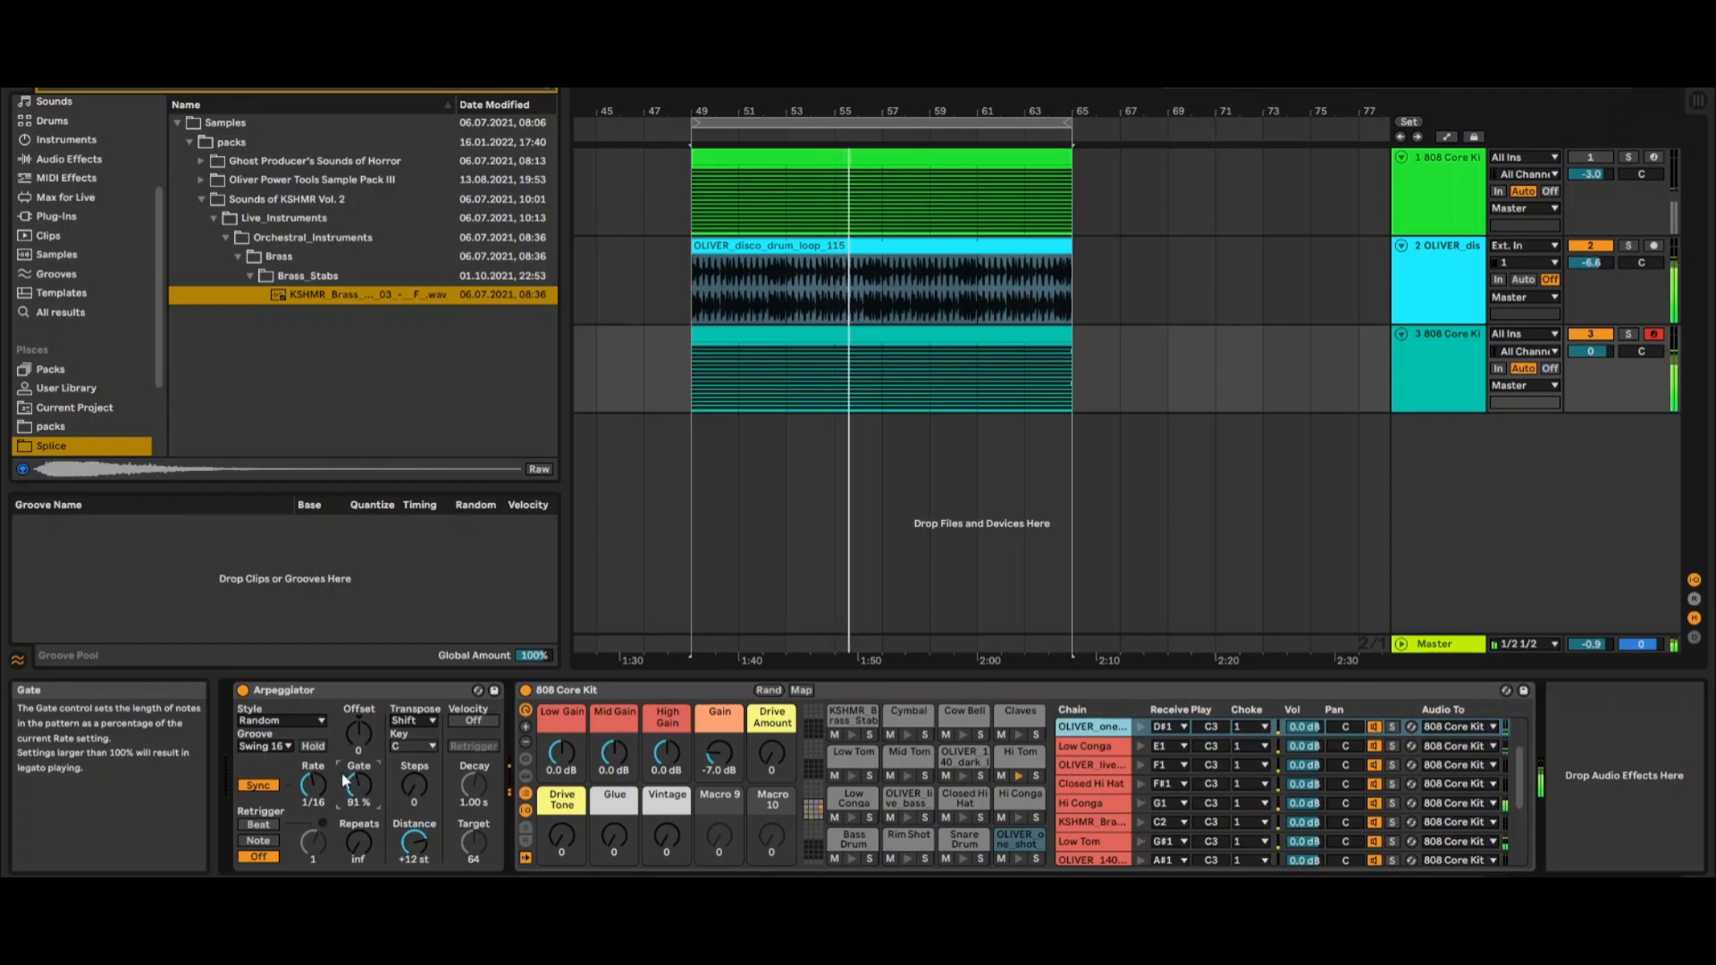
# Set the Arpeggiator's groove to Swing 32, its gate to 33 %, its style to Play Order and its retrigger to Beat.
pyautogui.click(262, 747)
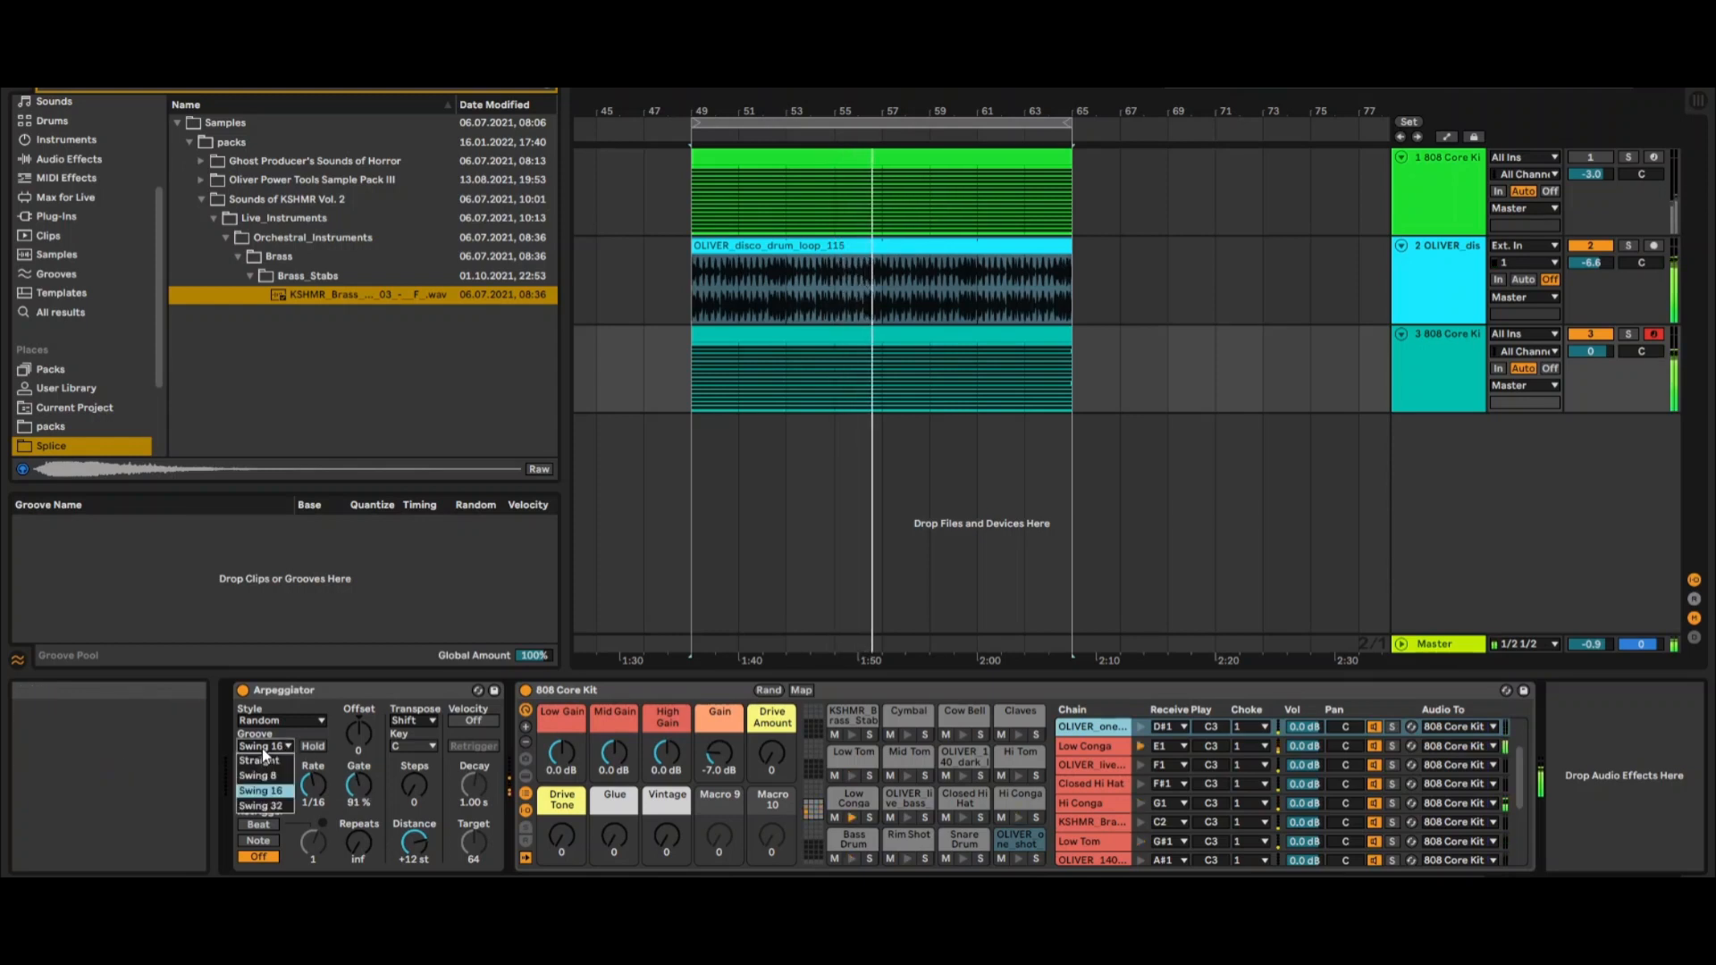
pyautogui.click(260, 805)
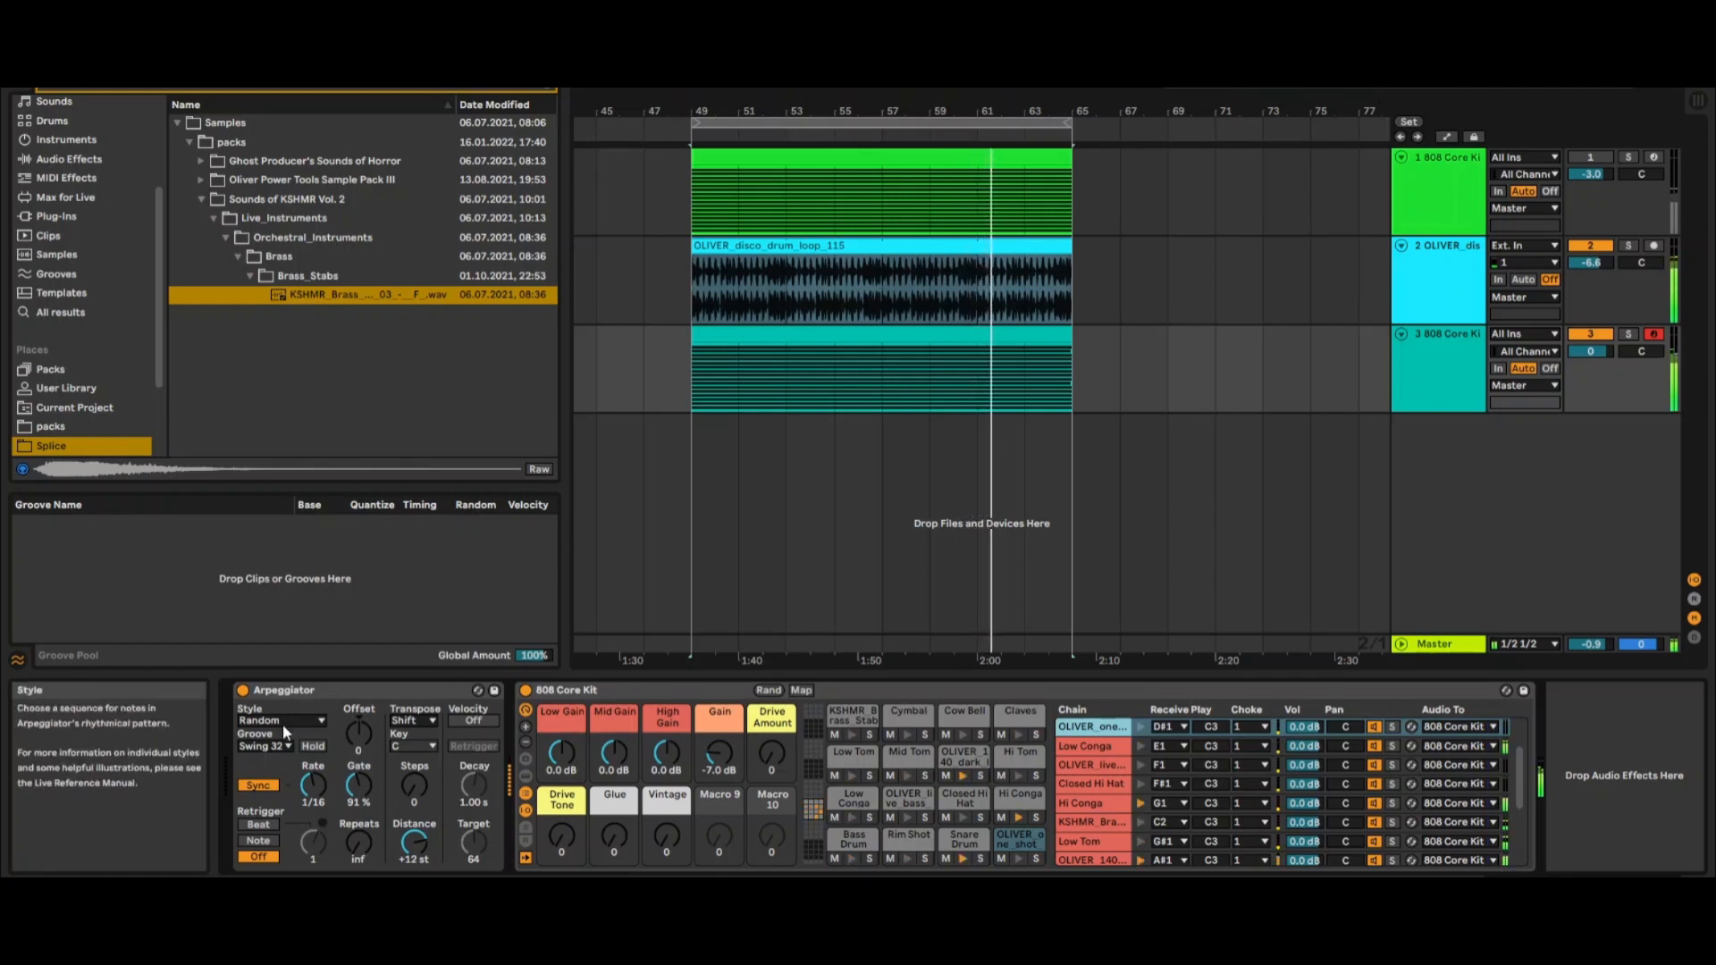
pyautogui.moveTo(358, 785)
pyautogui.mouseDown()
pyautogui.moveTo(358, 758)
pyautogui.moveTo(358, 813)
pyautogui.mouseUp()
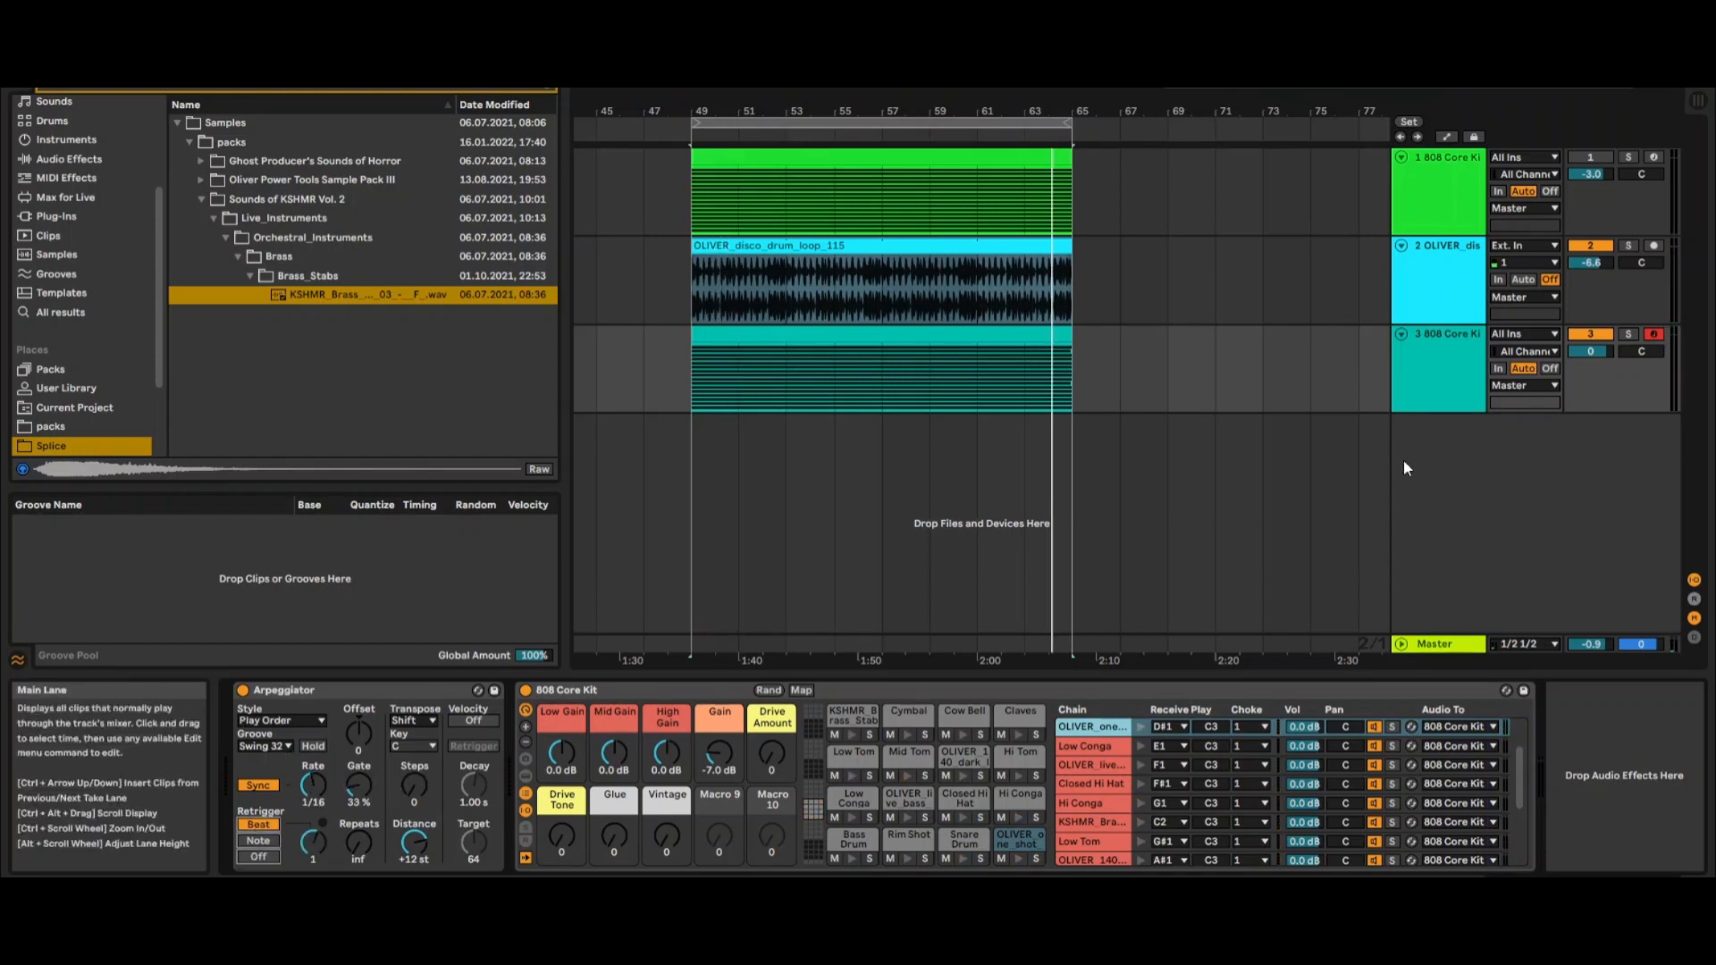
# Insert a new audio track, arm and solo it, and record about four bars starting at bar 49.
pyautogui.rightClick(1460, 511)
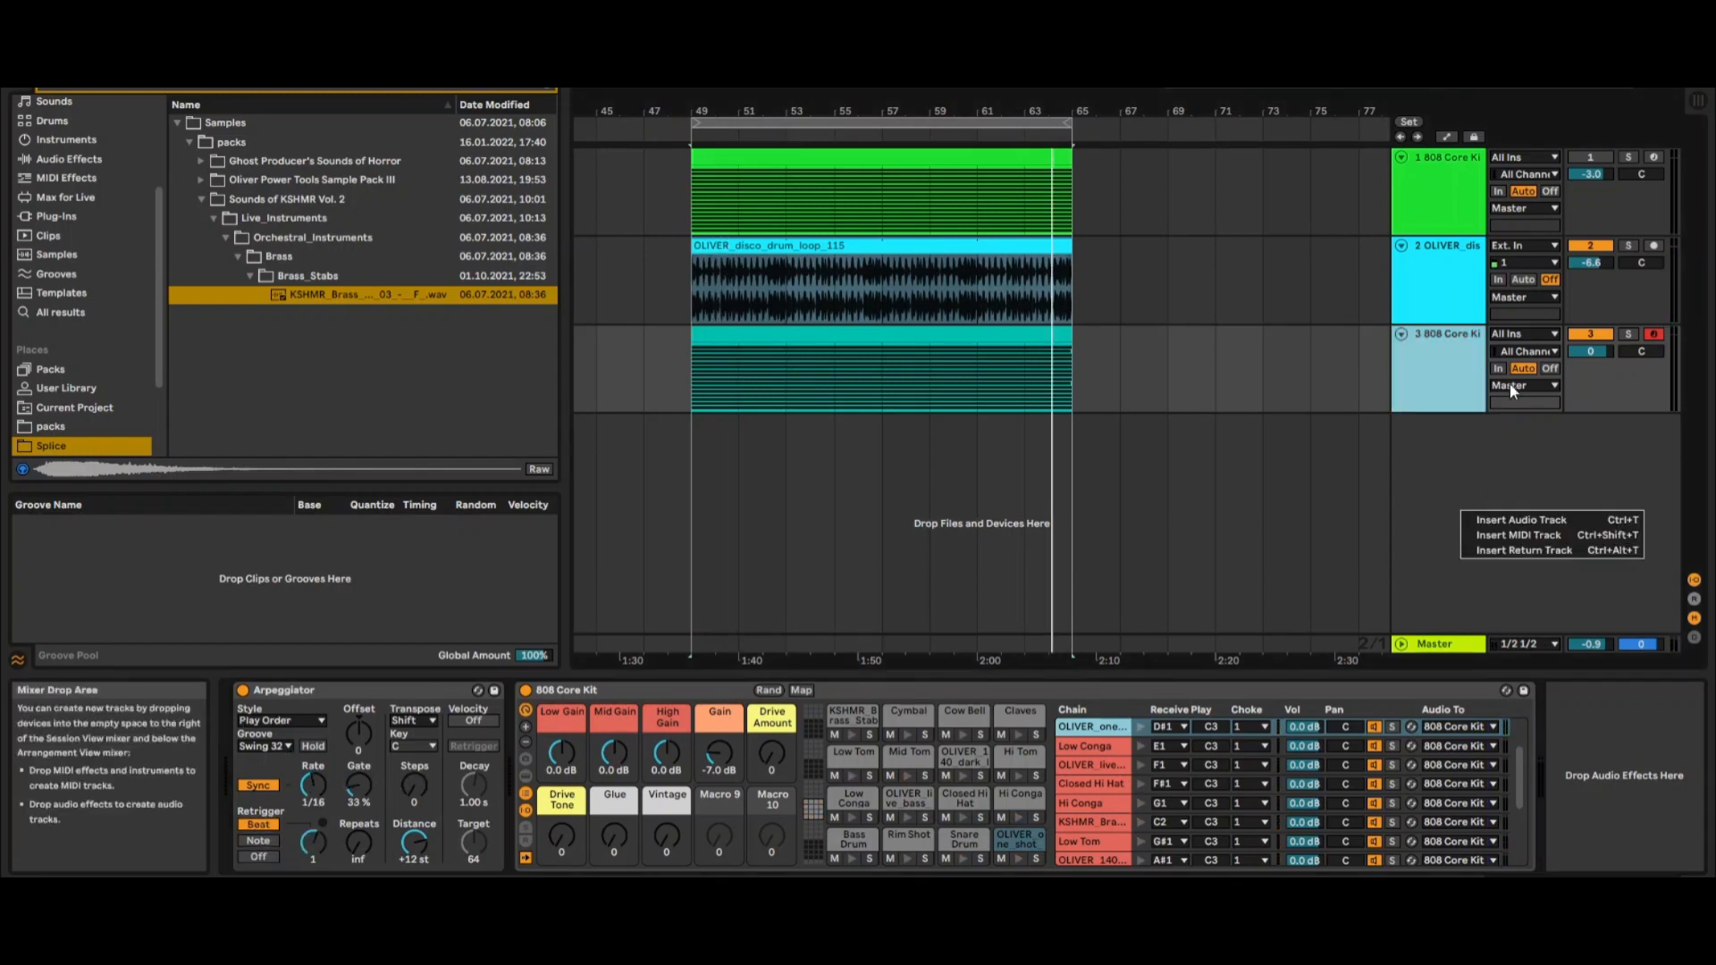
pyautogui.click(1565, 521)
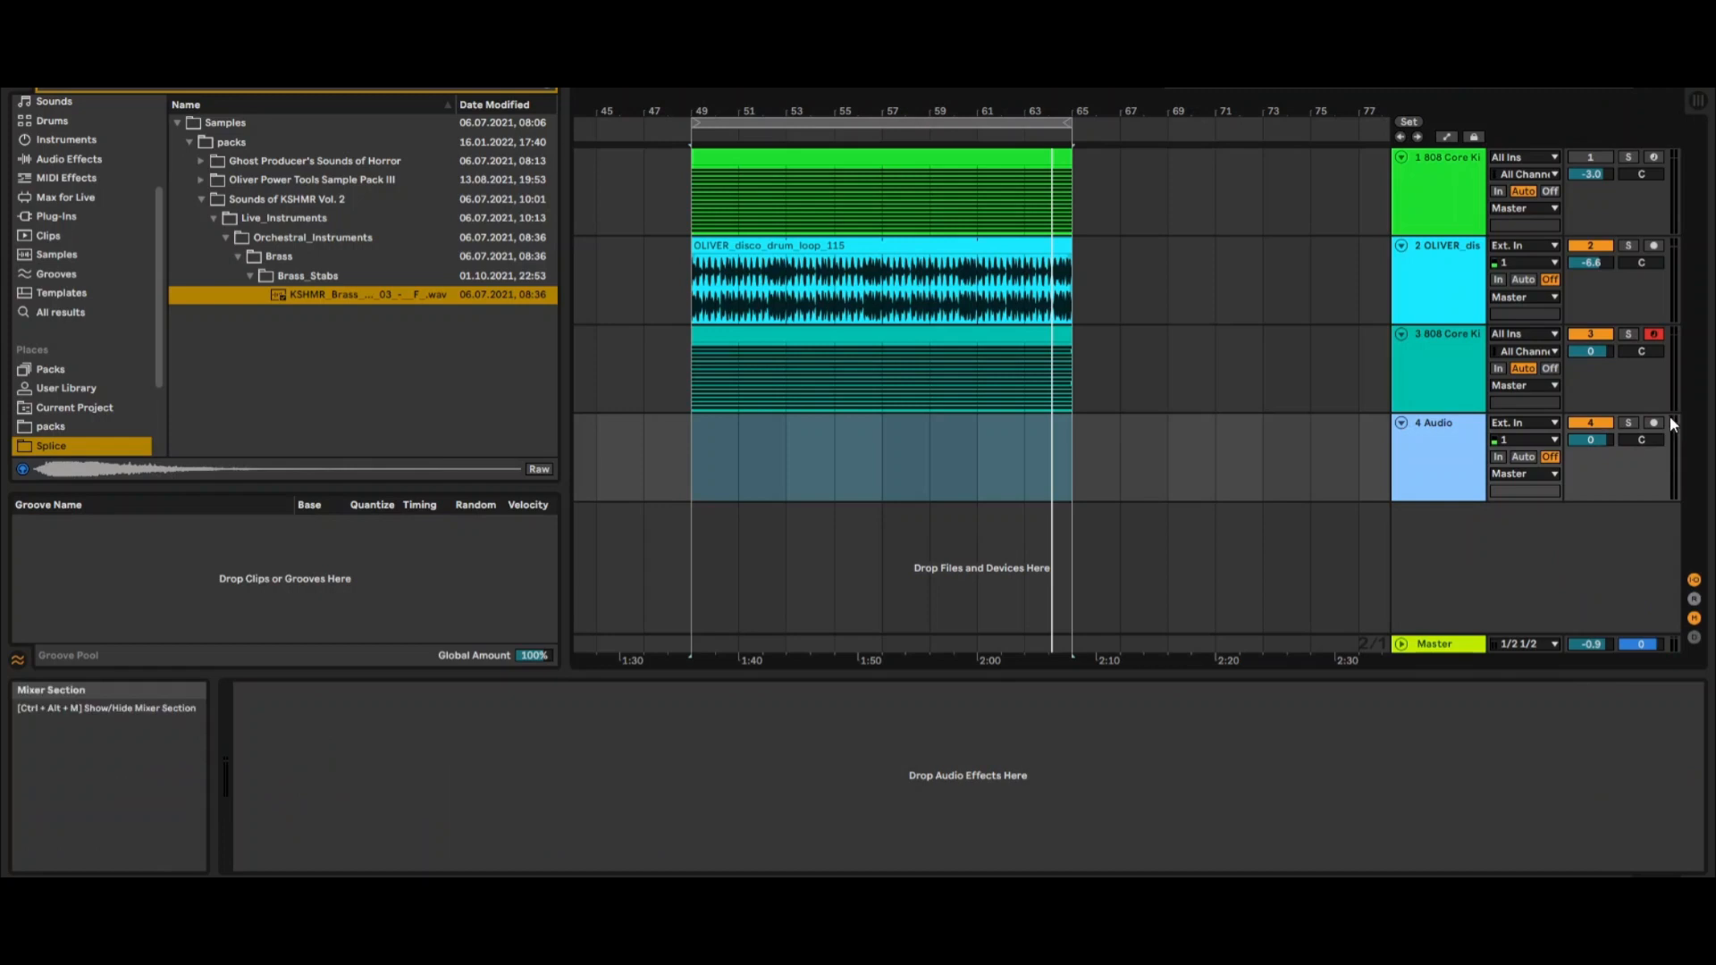
pyautogui.click(1652, 424)
pyautogui.click(1627, 423)
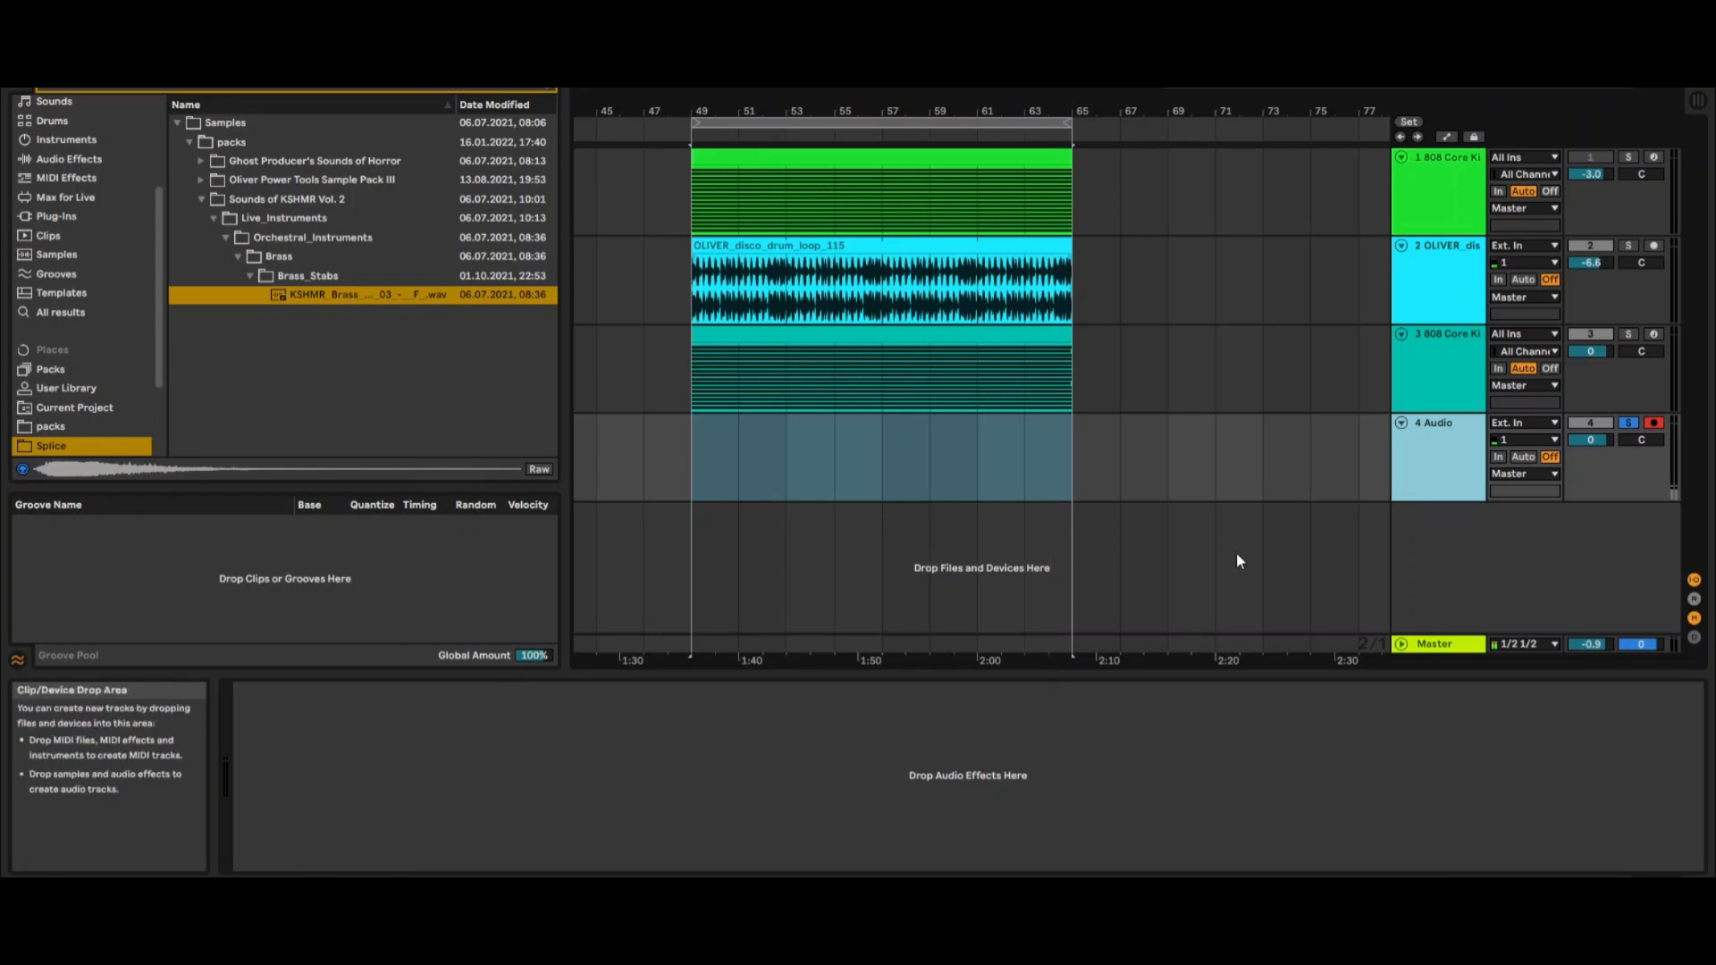
pyautogui.press('F9')
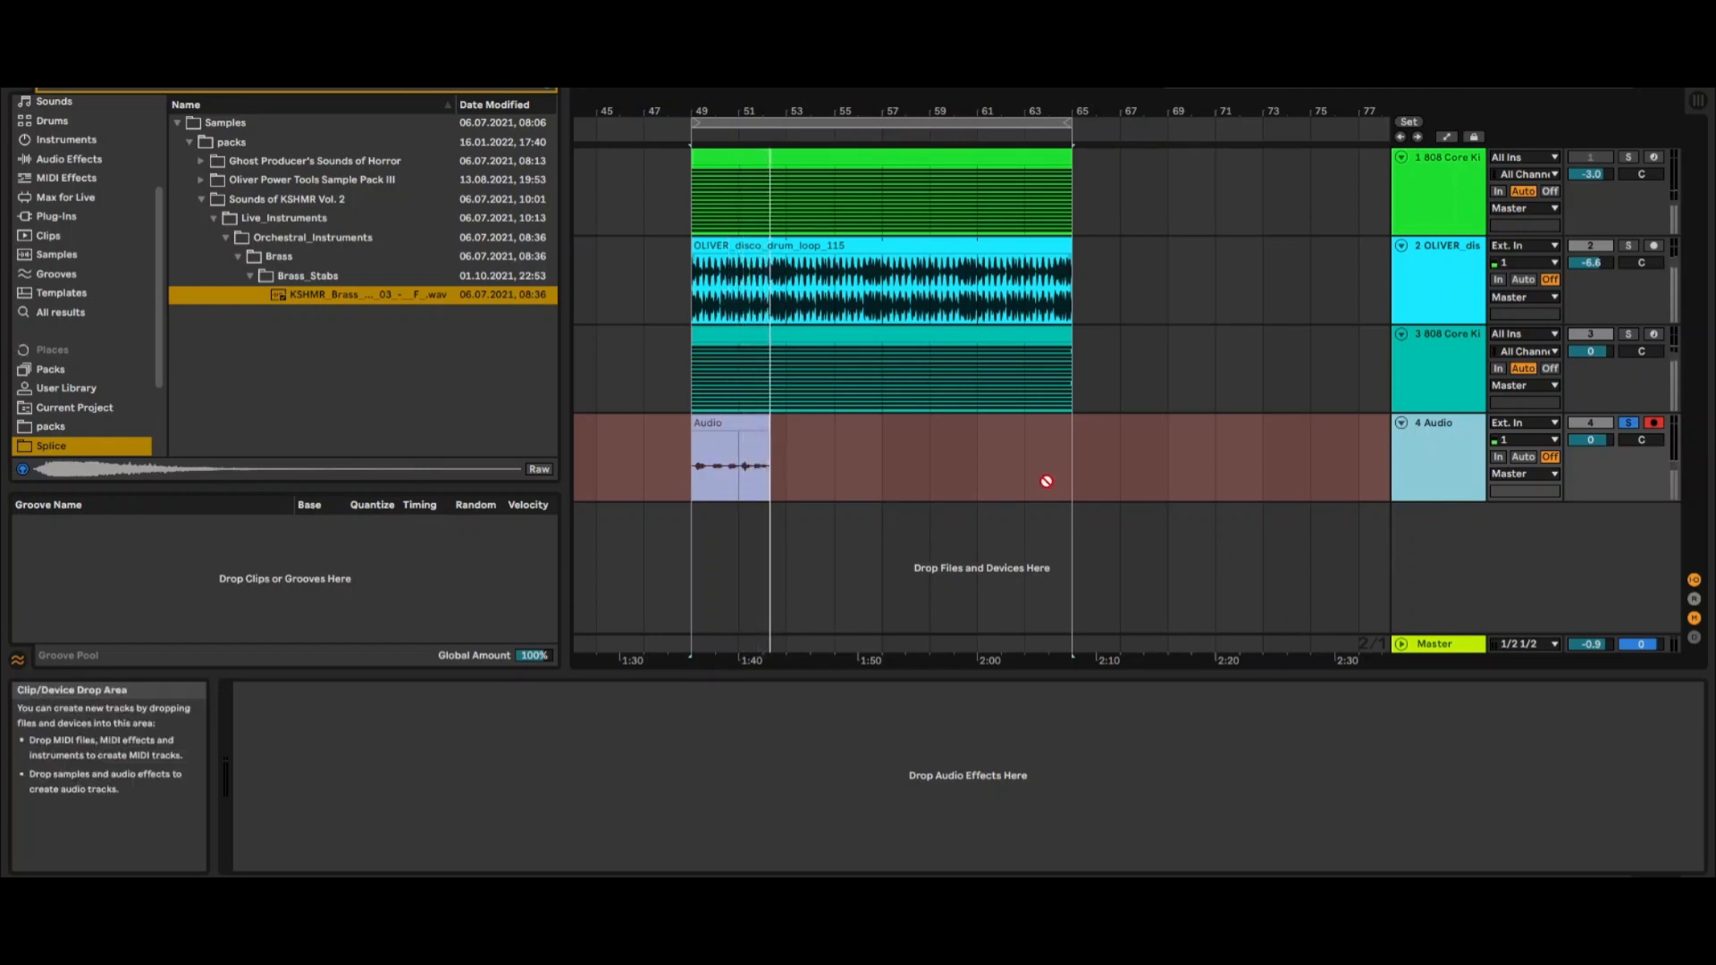
pyautogui.press('space')
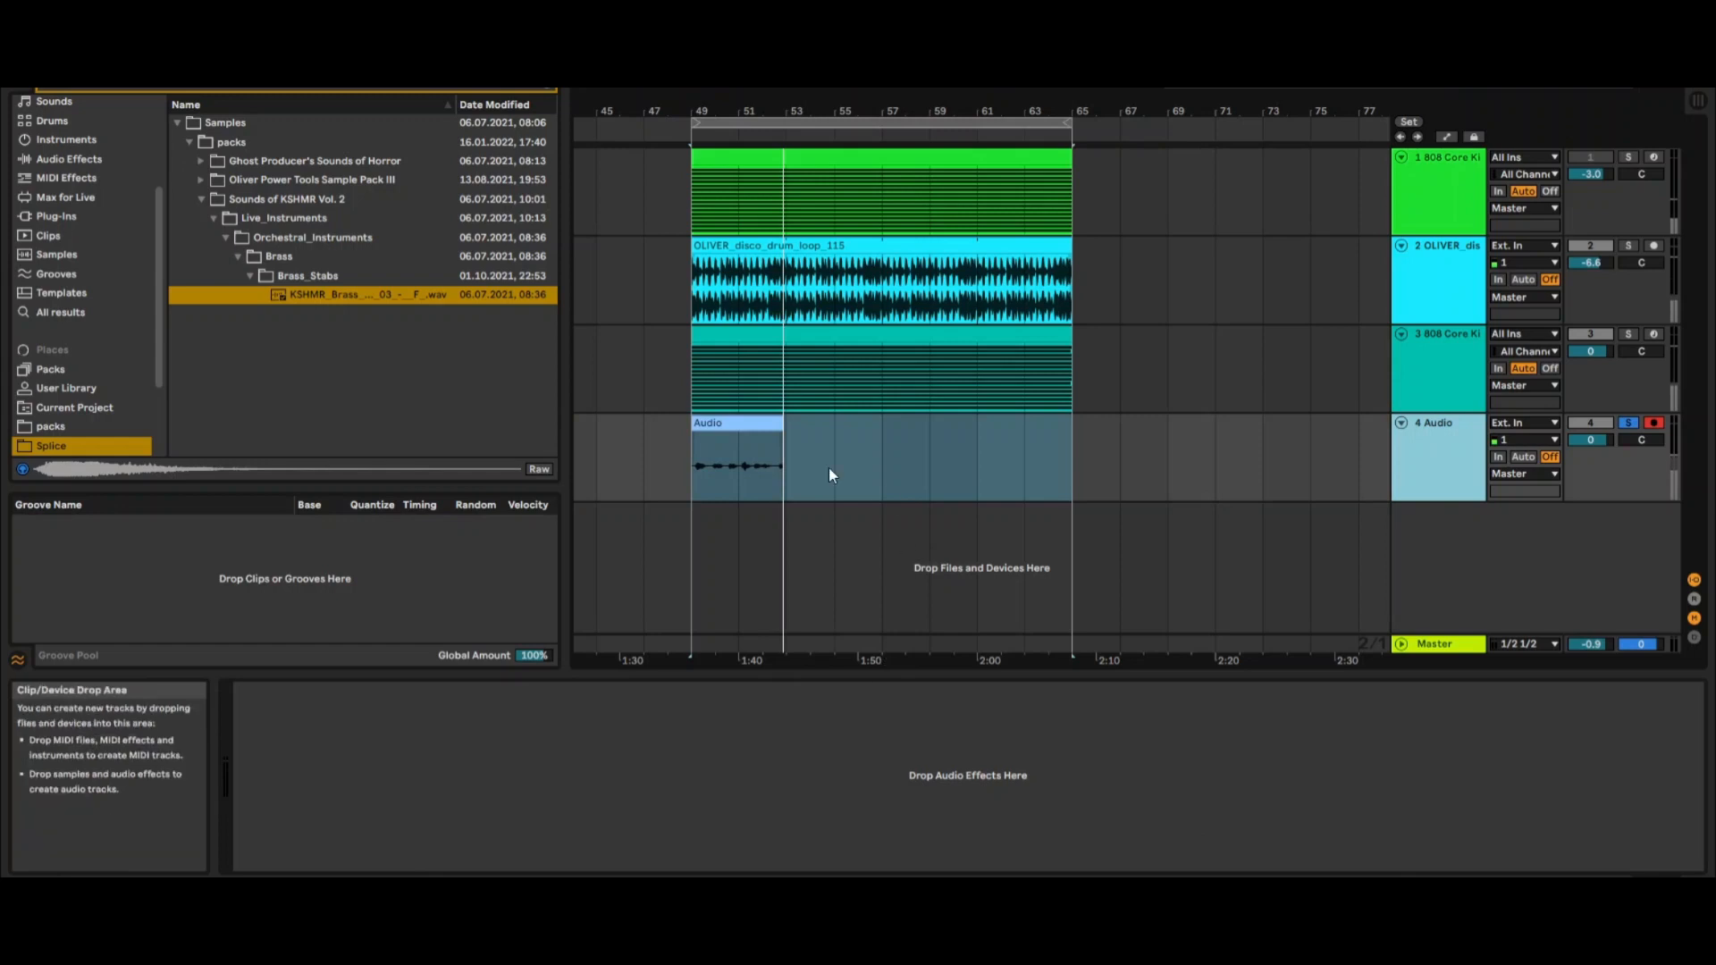
# Chop the recorded audio clip into short slices and place them on the kit's Mid Tom, Hi Conga, Rim Shot and Snare Drum pads.
pyautogui.click(1409, 364)
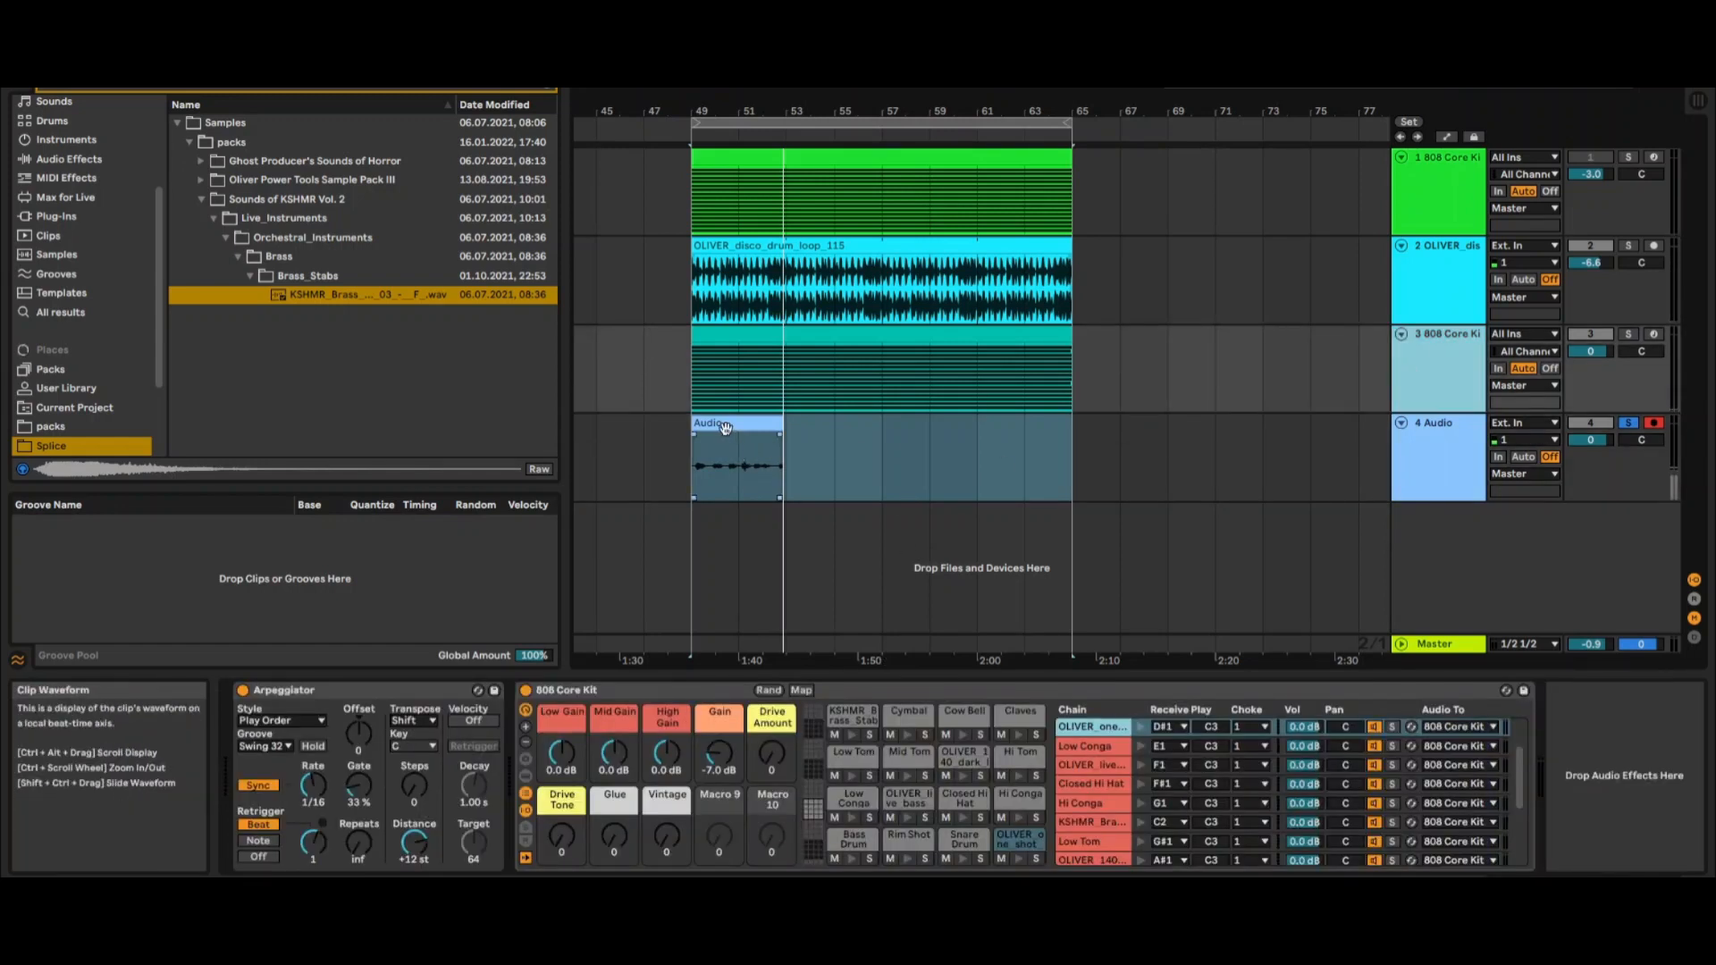
pyautogui.click(720, 440)
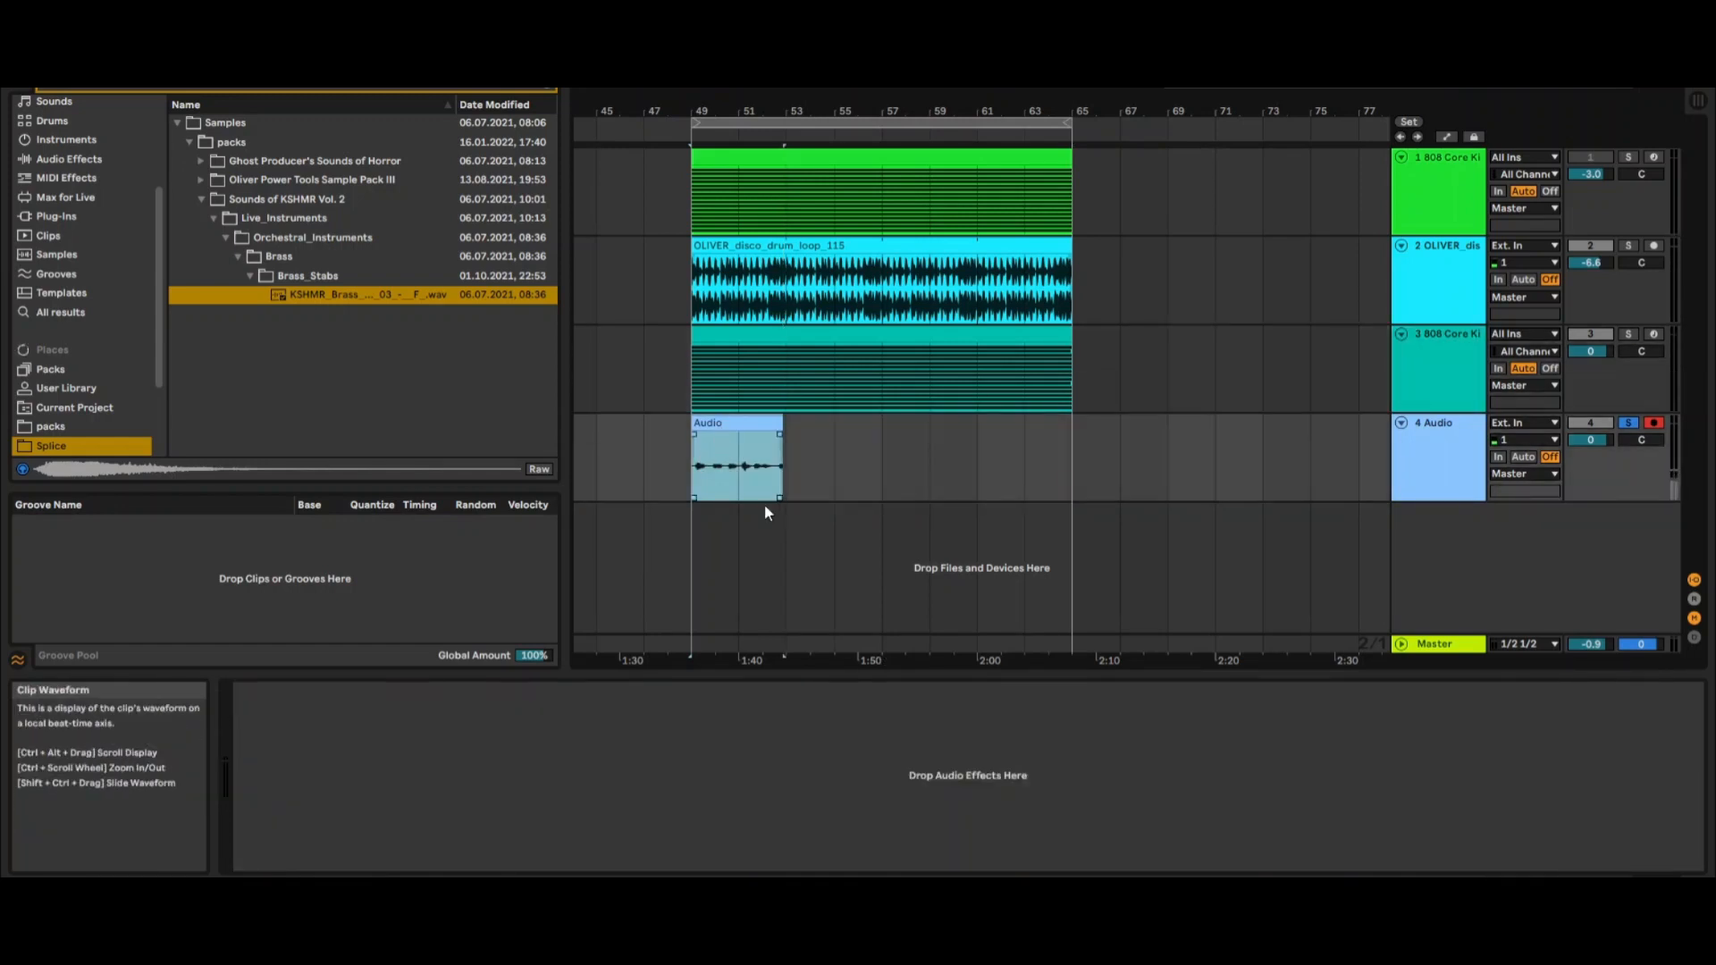
pyautogui.press('Up')
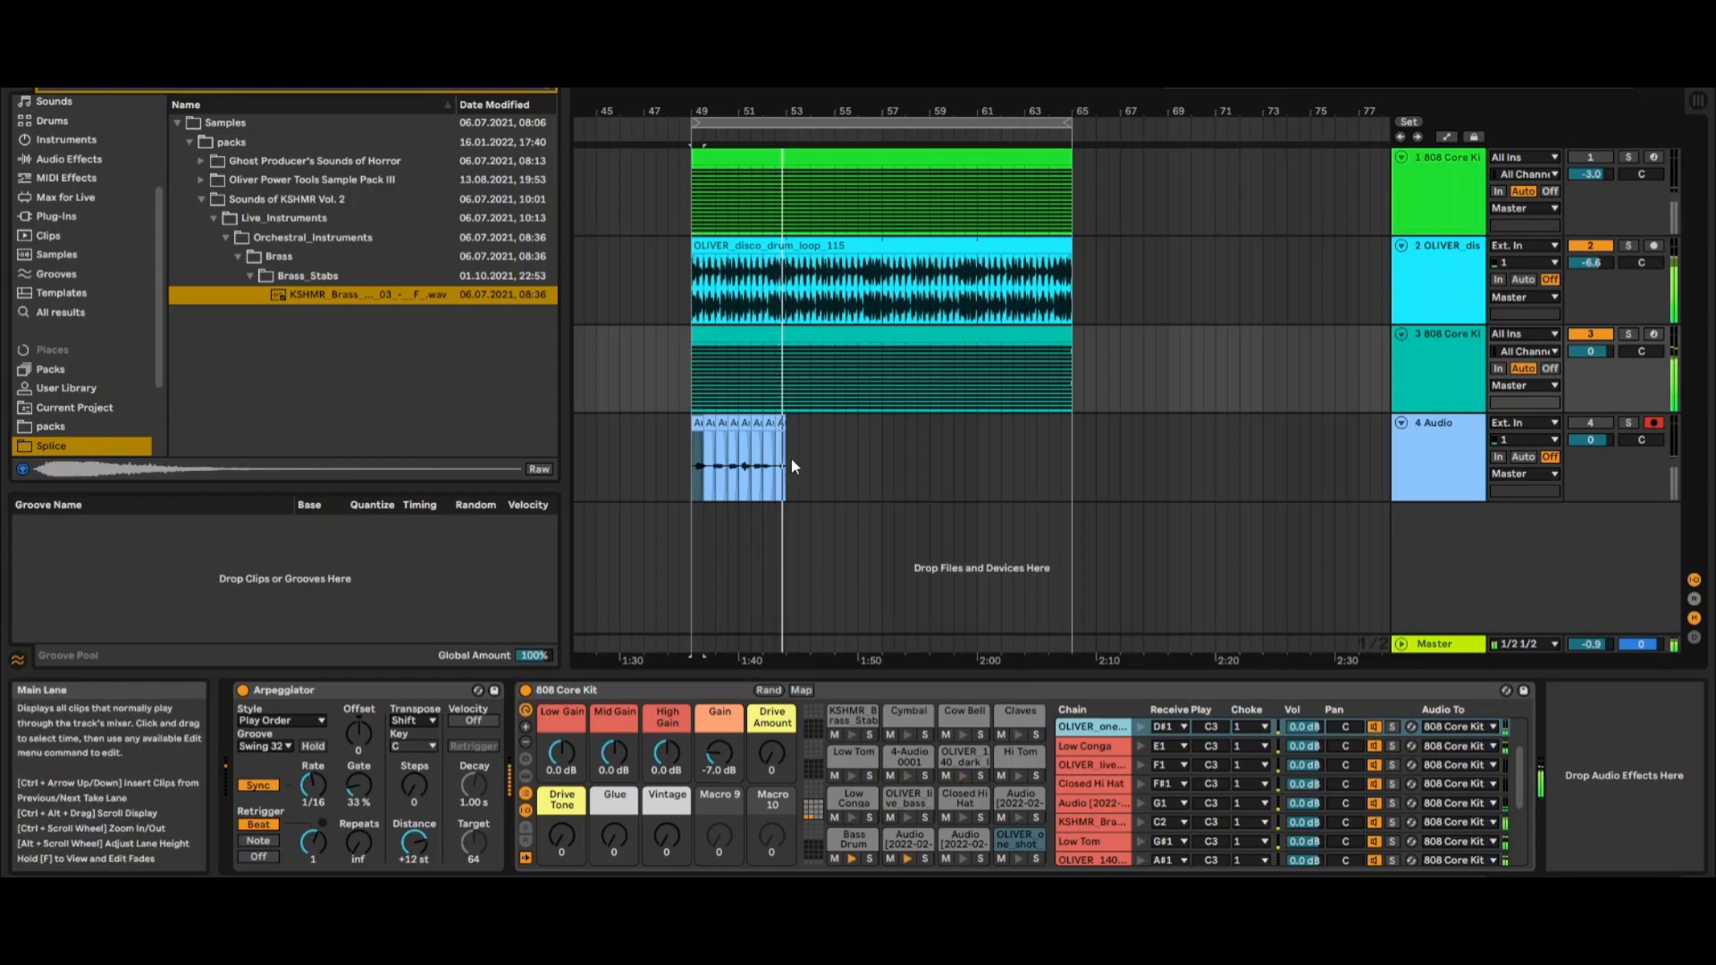
# Play the two 808 Core Kit tracks together with the disco drum loop by switching track 1 on.
pyautogui.click(760, 423)
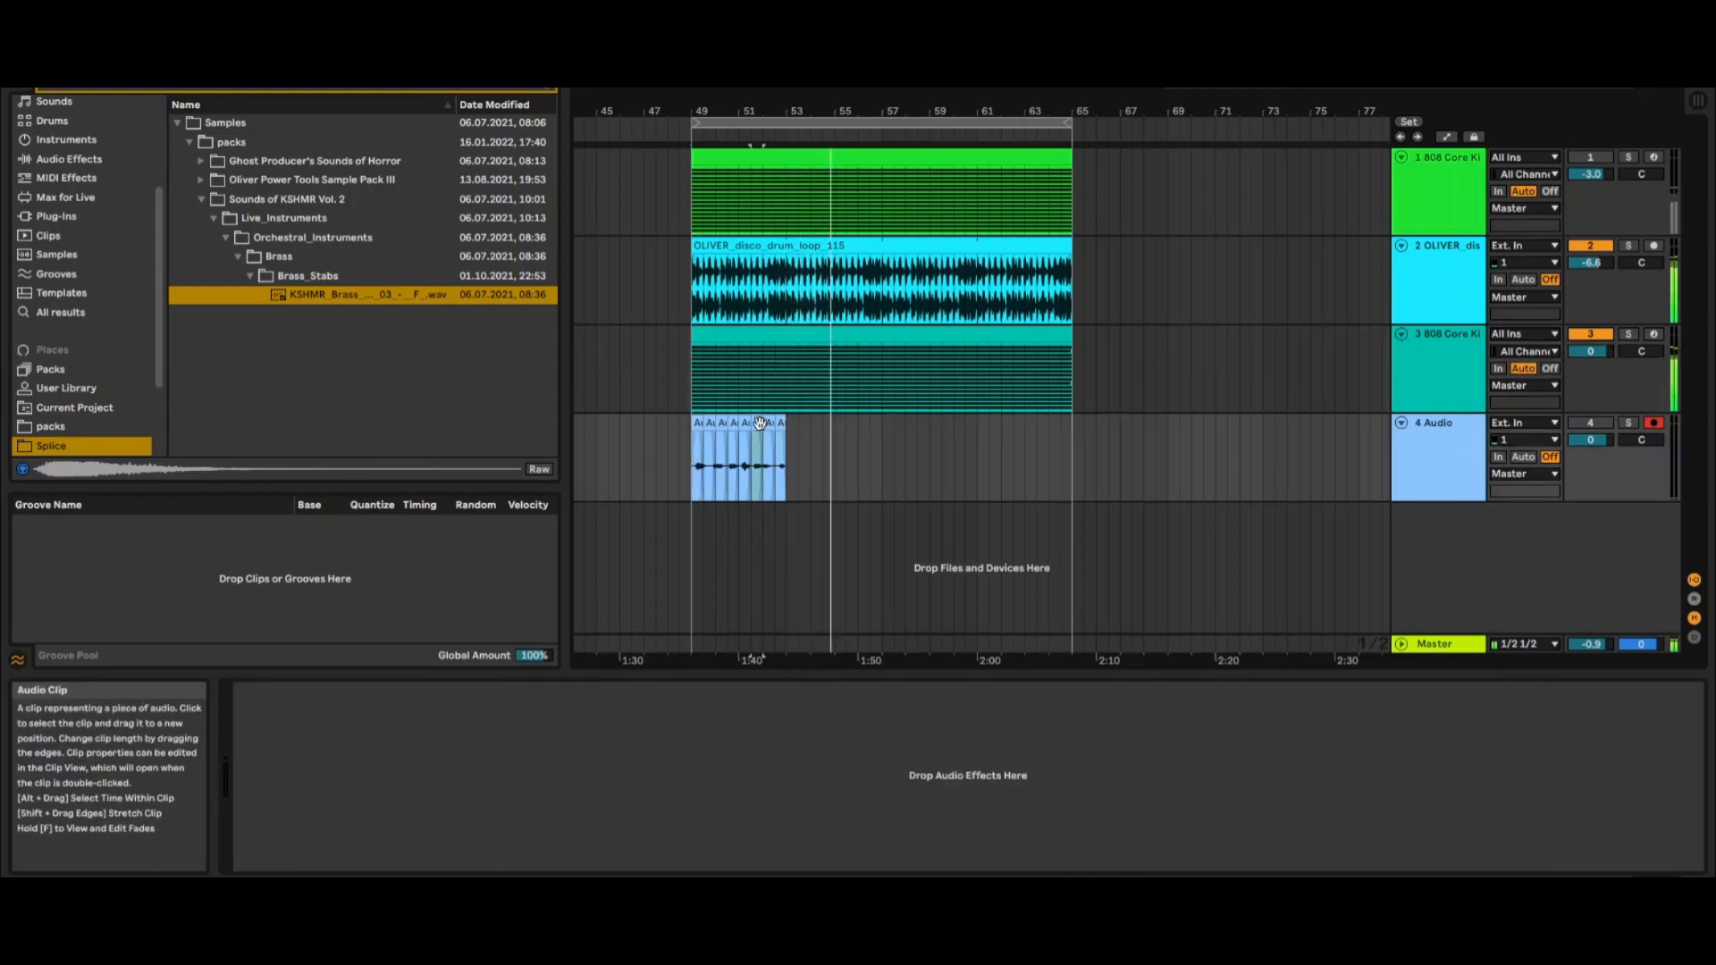
pyautogui.click(1433, 341)
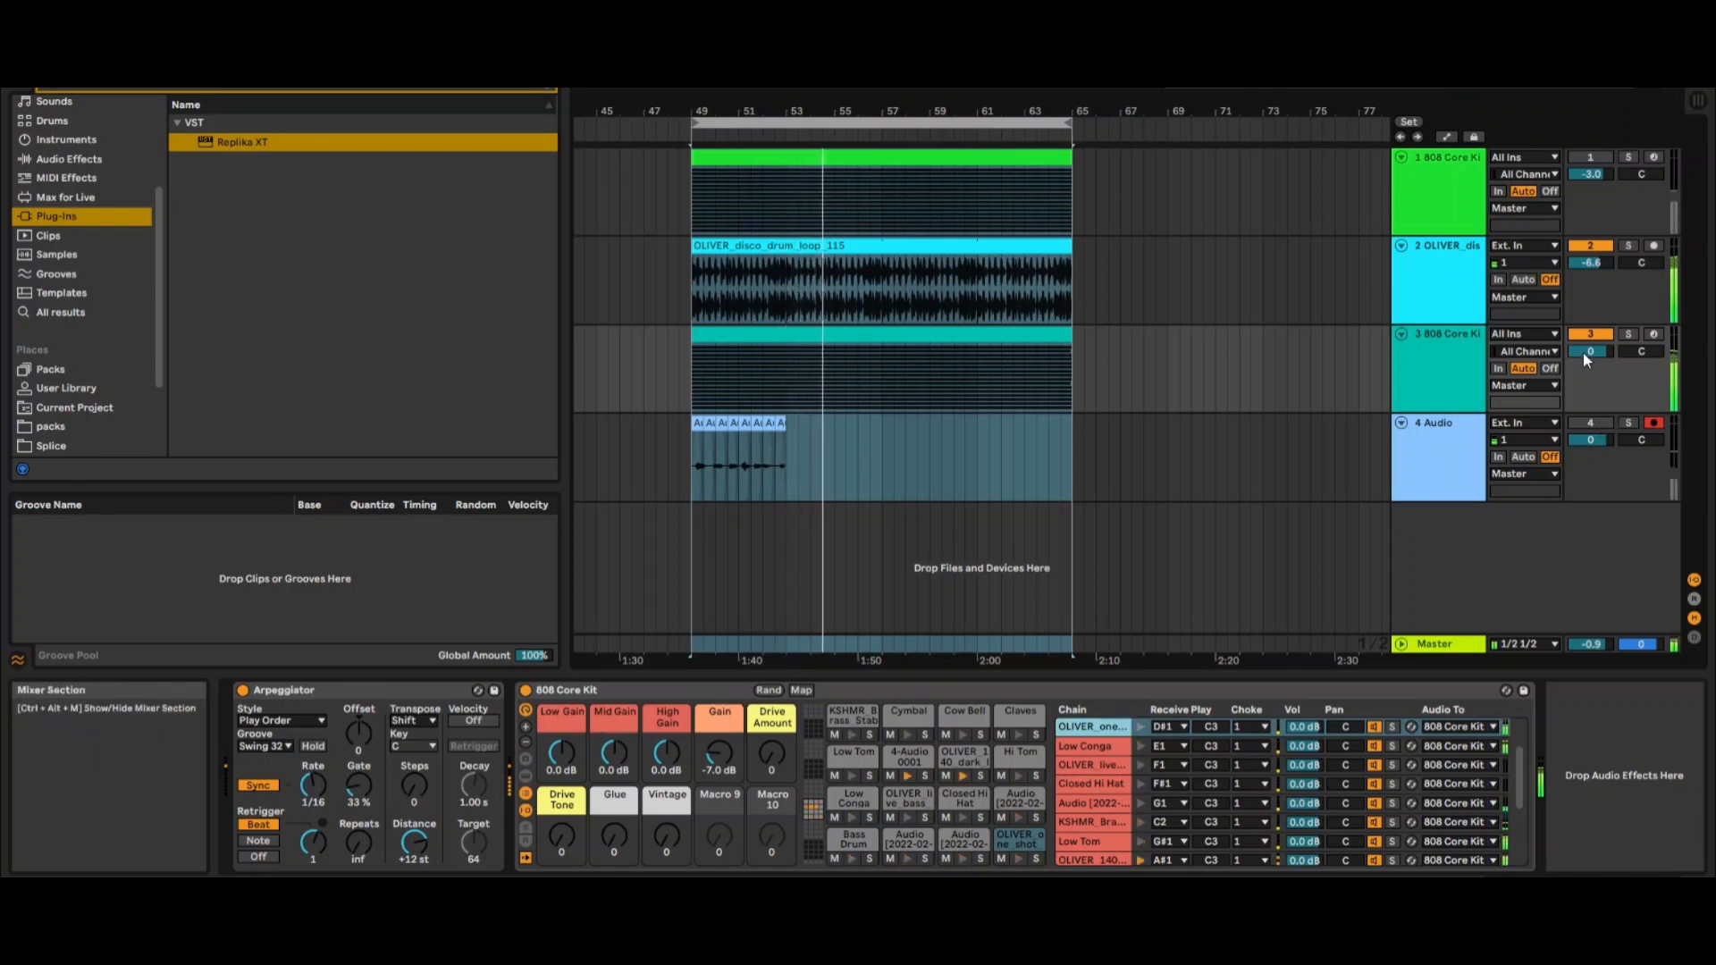
pyautogui.click(1590, 158)
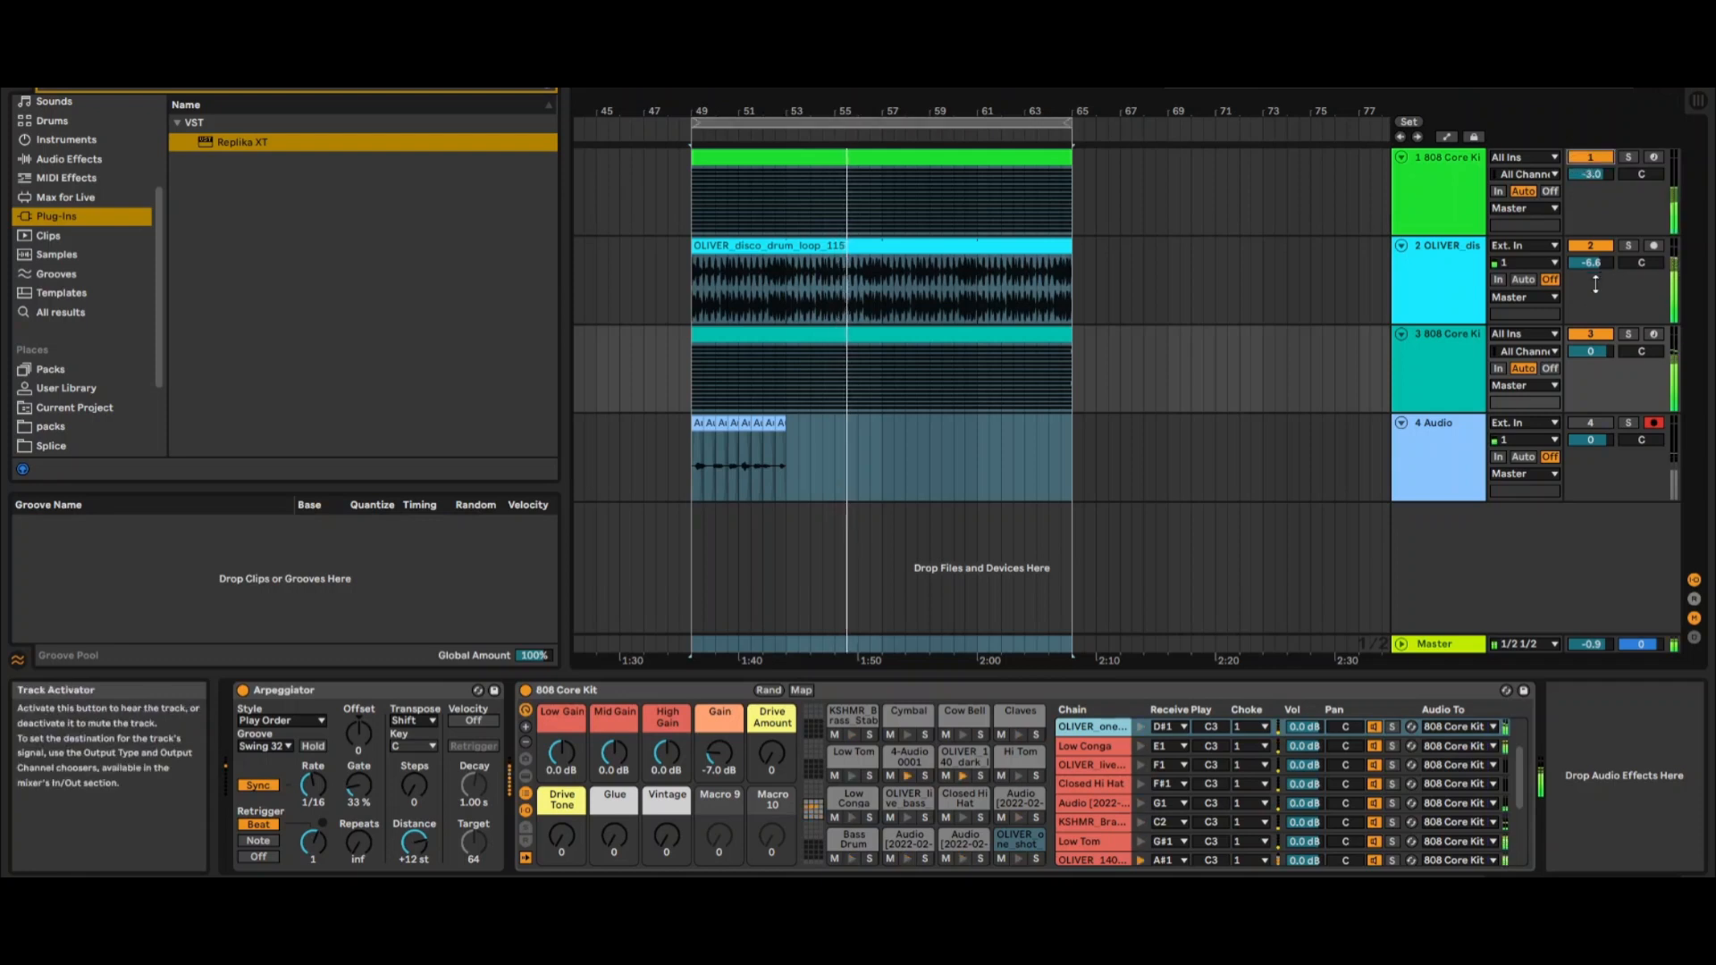
pyautogui.click(1604, 337)
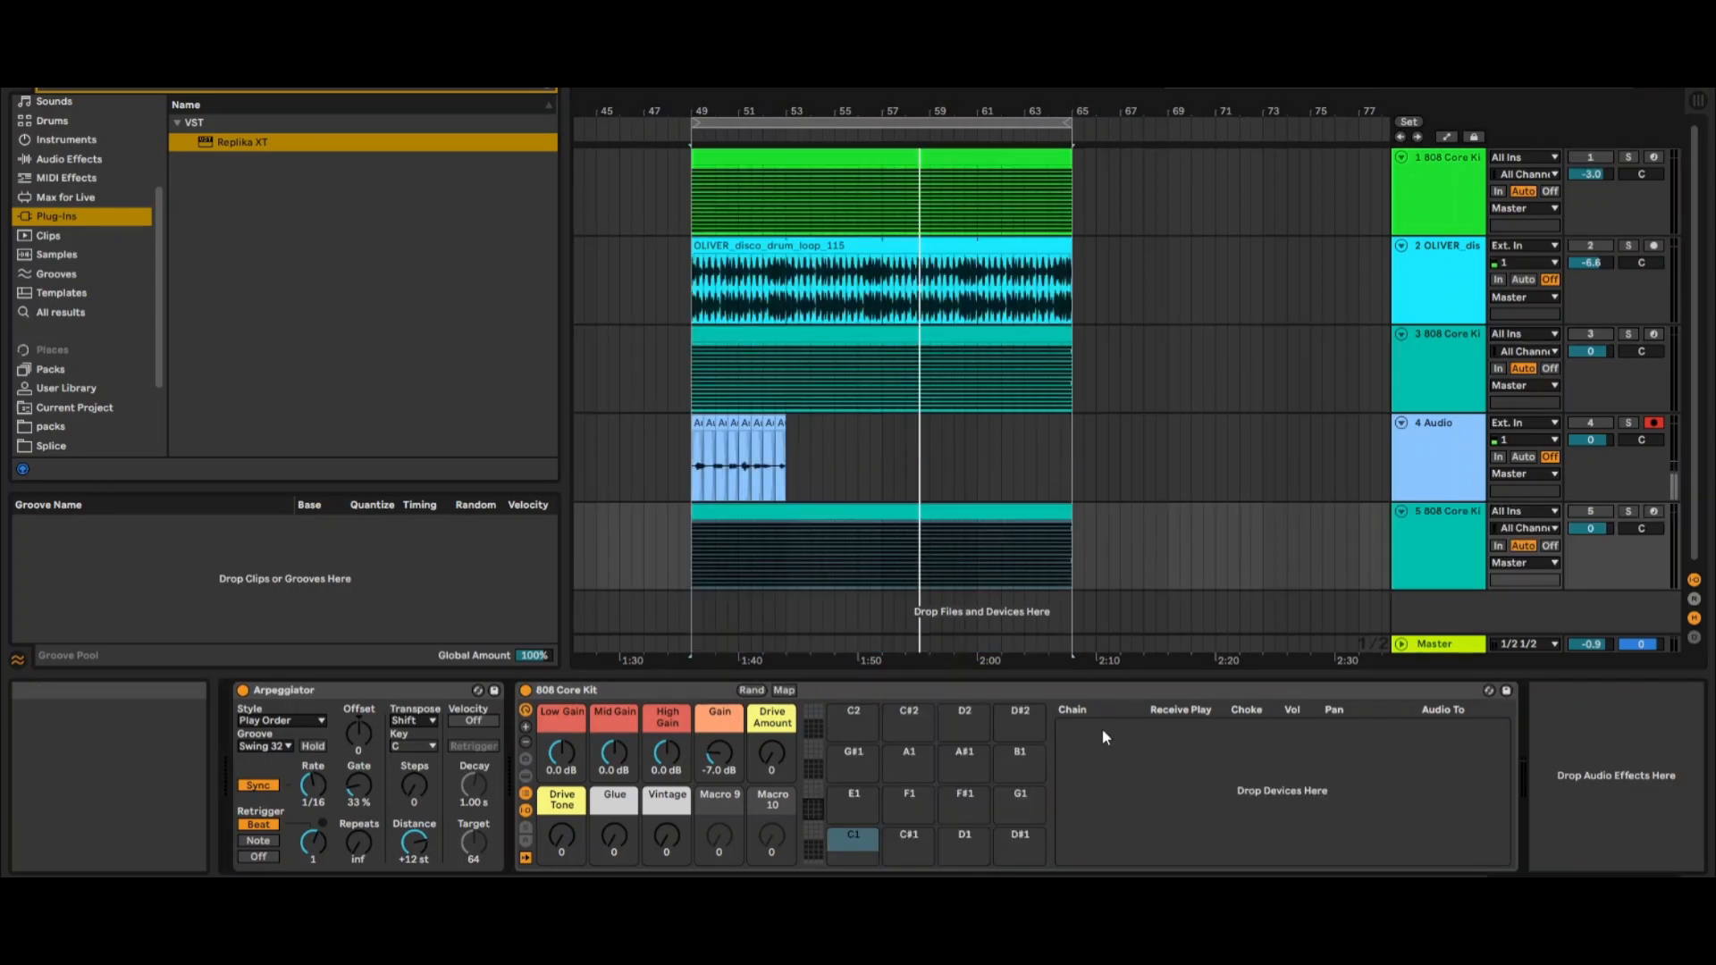
# Load the SO_BR_100 guitar demo Cmin loop from Splice's Brooklyn Breaks pack onto pad C2 of track 5's empty kit.
pyautogui.scroll(-3, 134, 336)
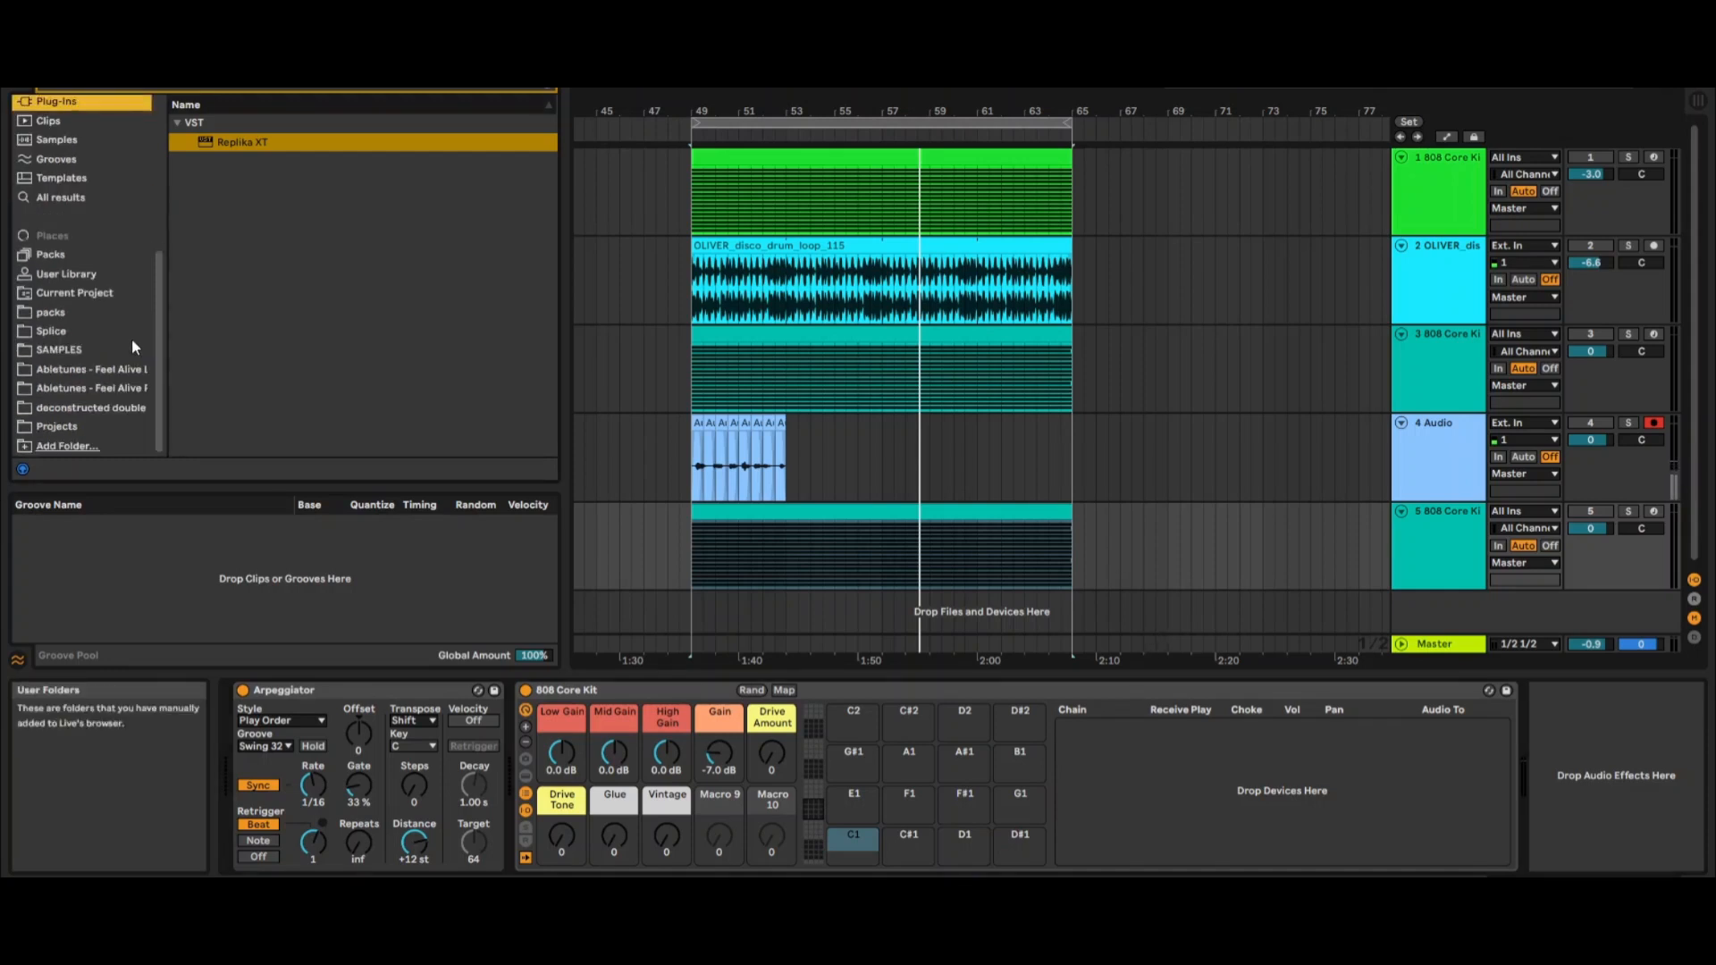
pyautogui.click(84, 333)
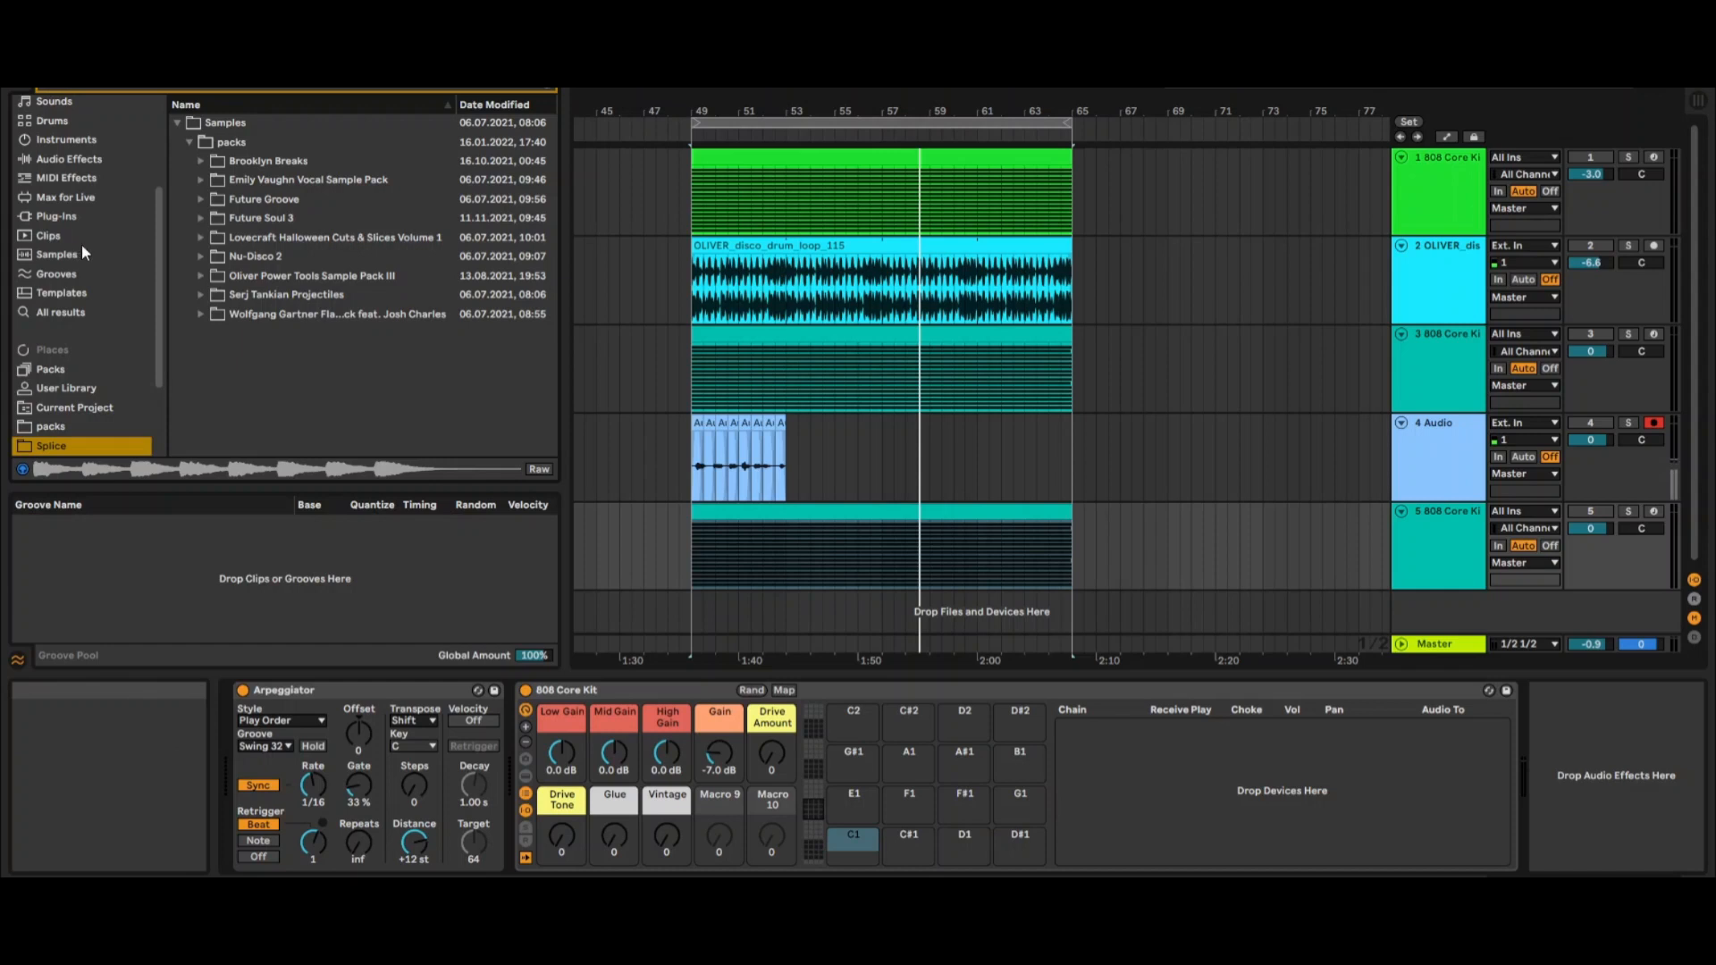
pyautogui.scroll(-2, 86, 248)
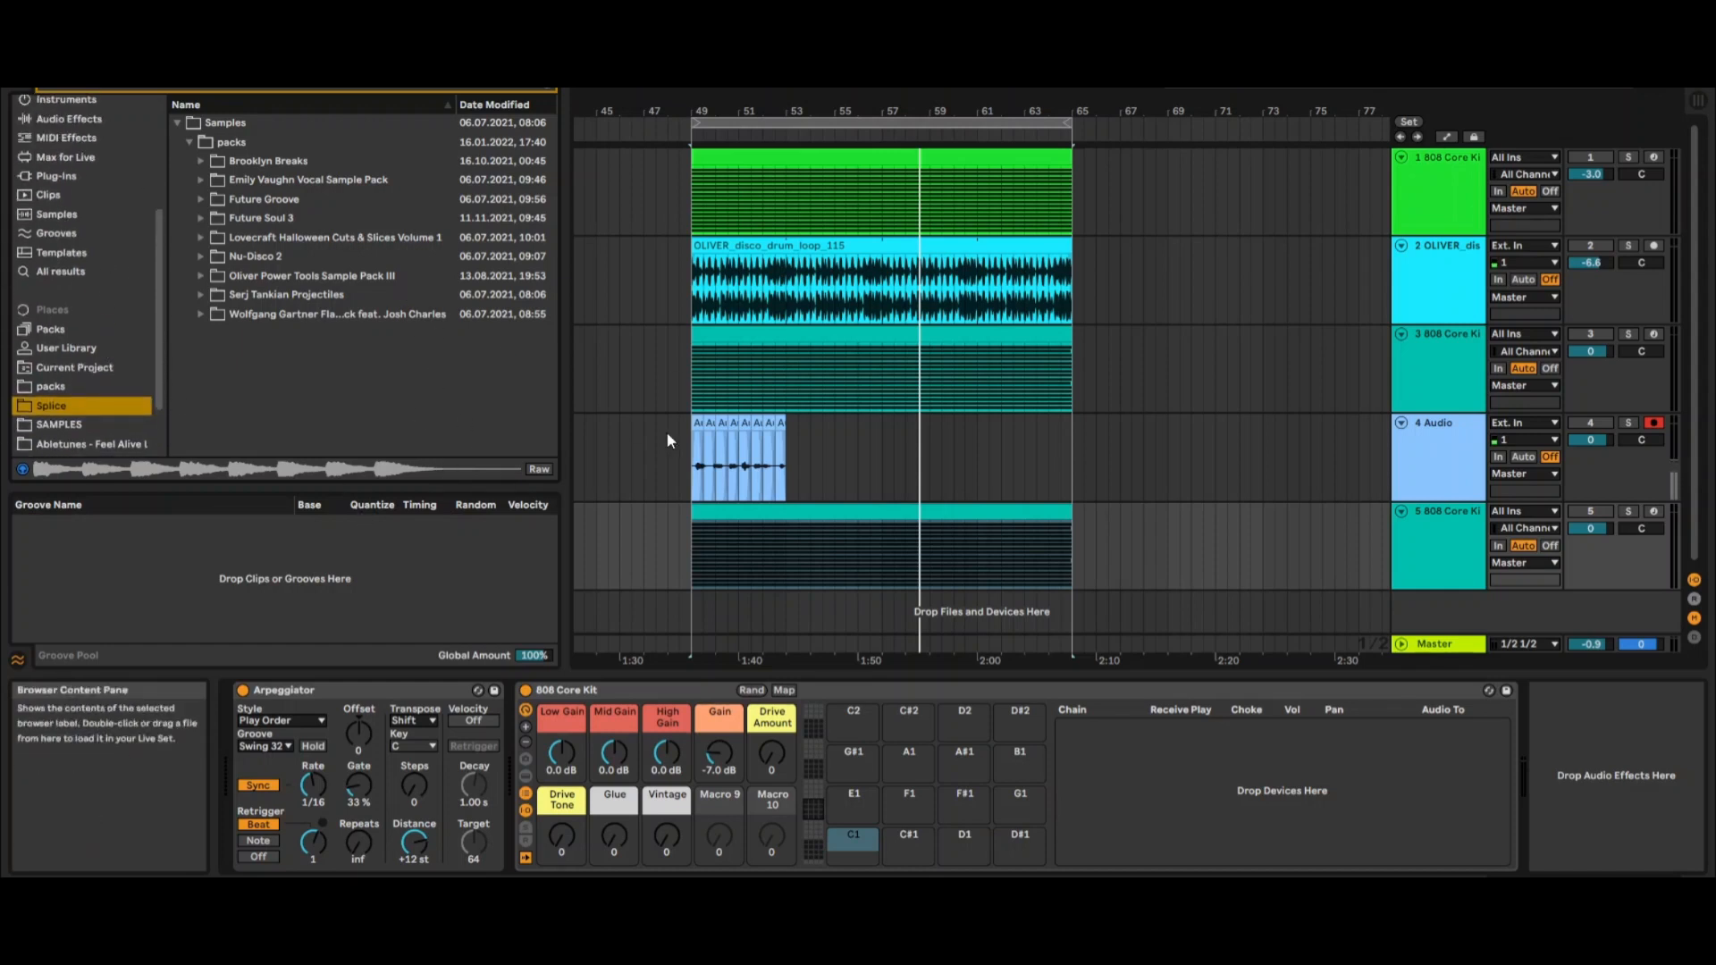
pyautogui.click(202, 161)
pyautogui.click(215, 180)
pyautogui.click(225, 198)
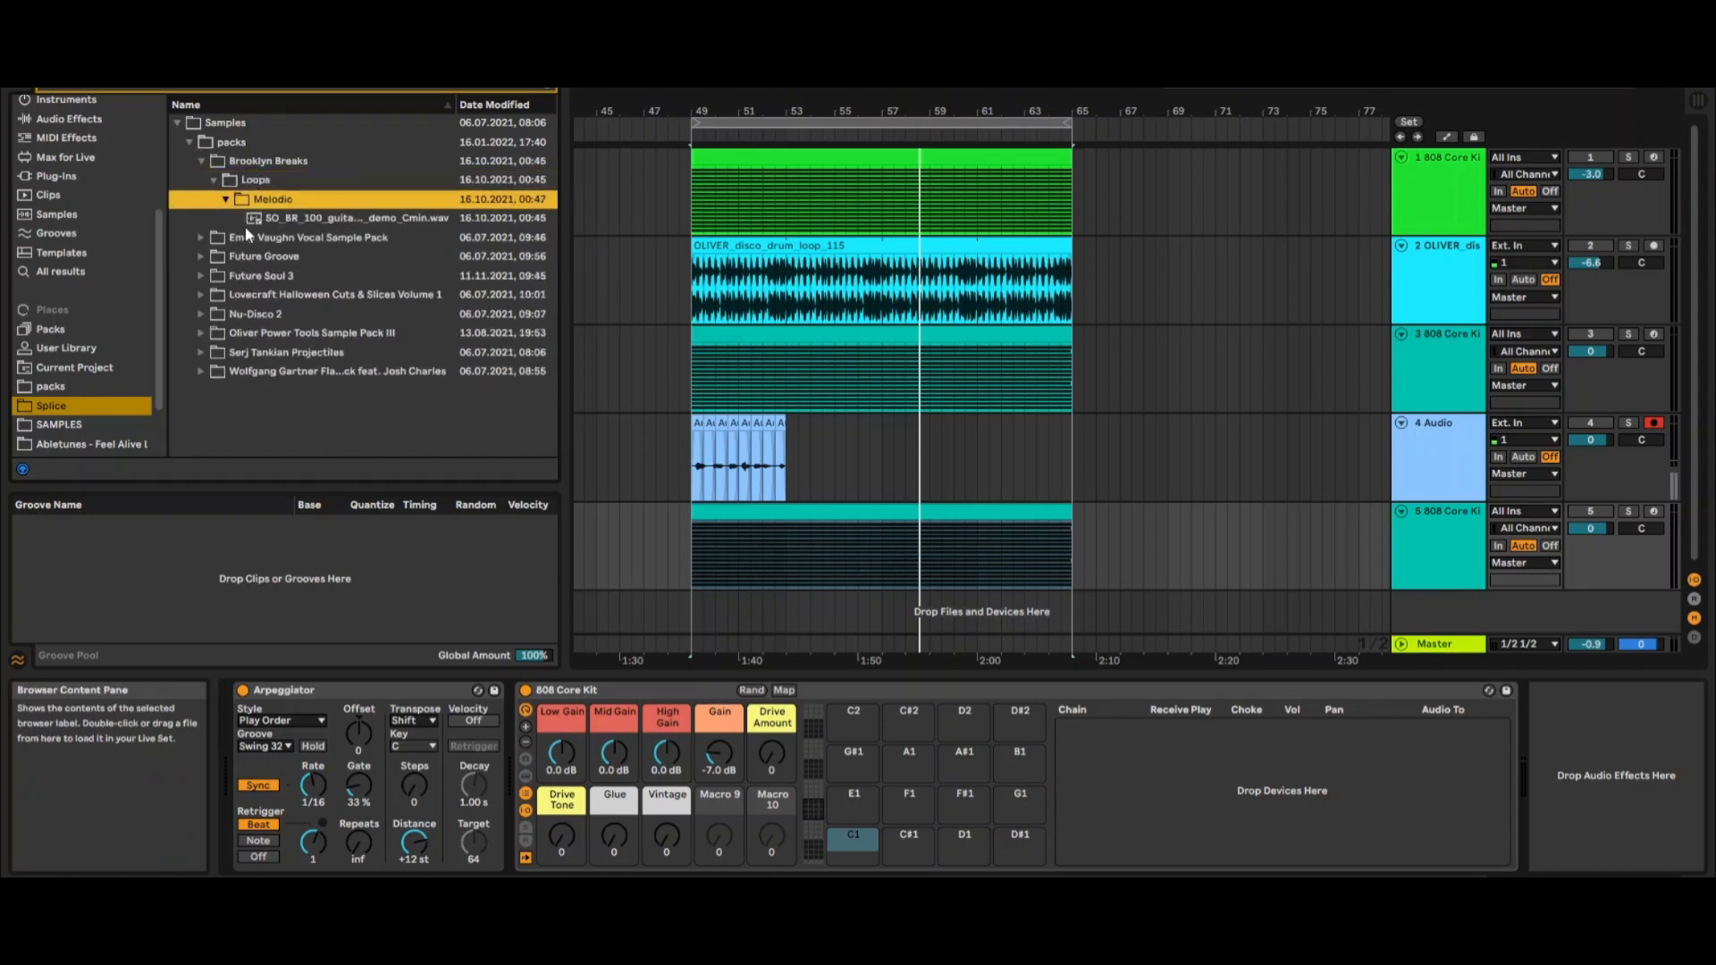
pyautogui.click(284, 220)
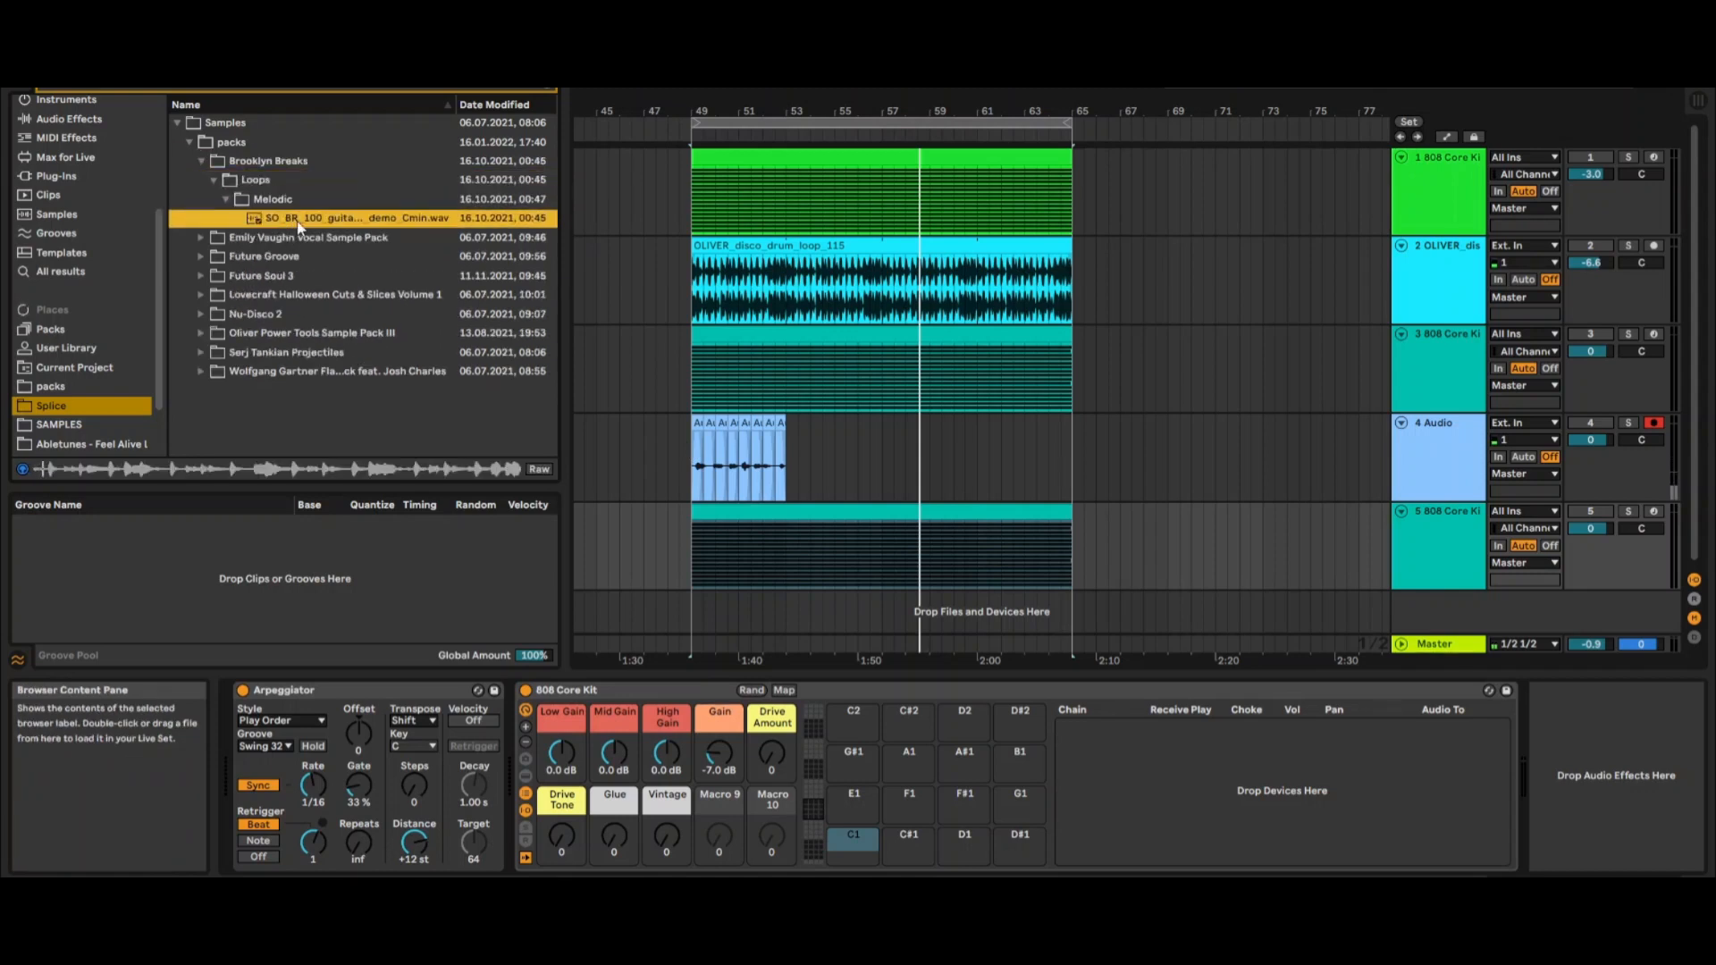
pyautogui.moveTo(283, 218); pyautogui.dragTo(927, 851)
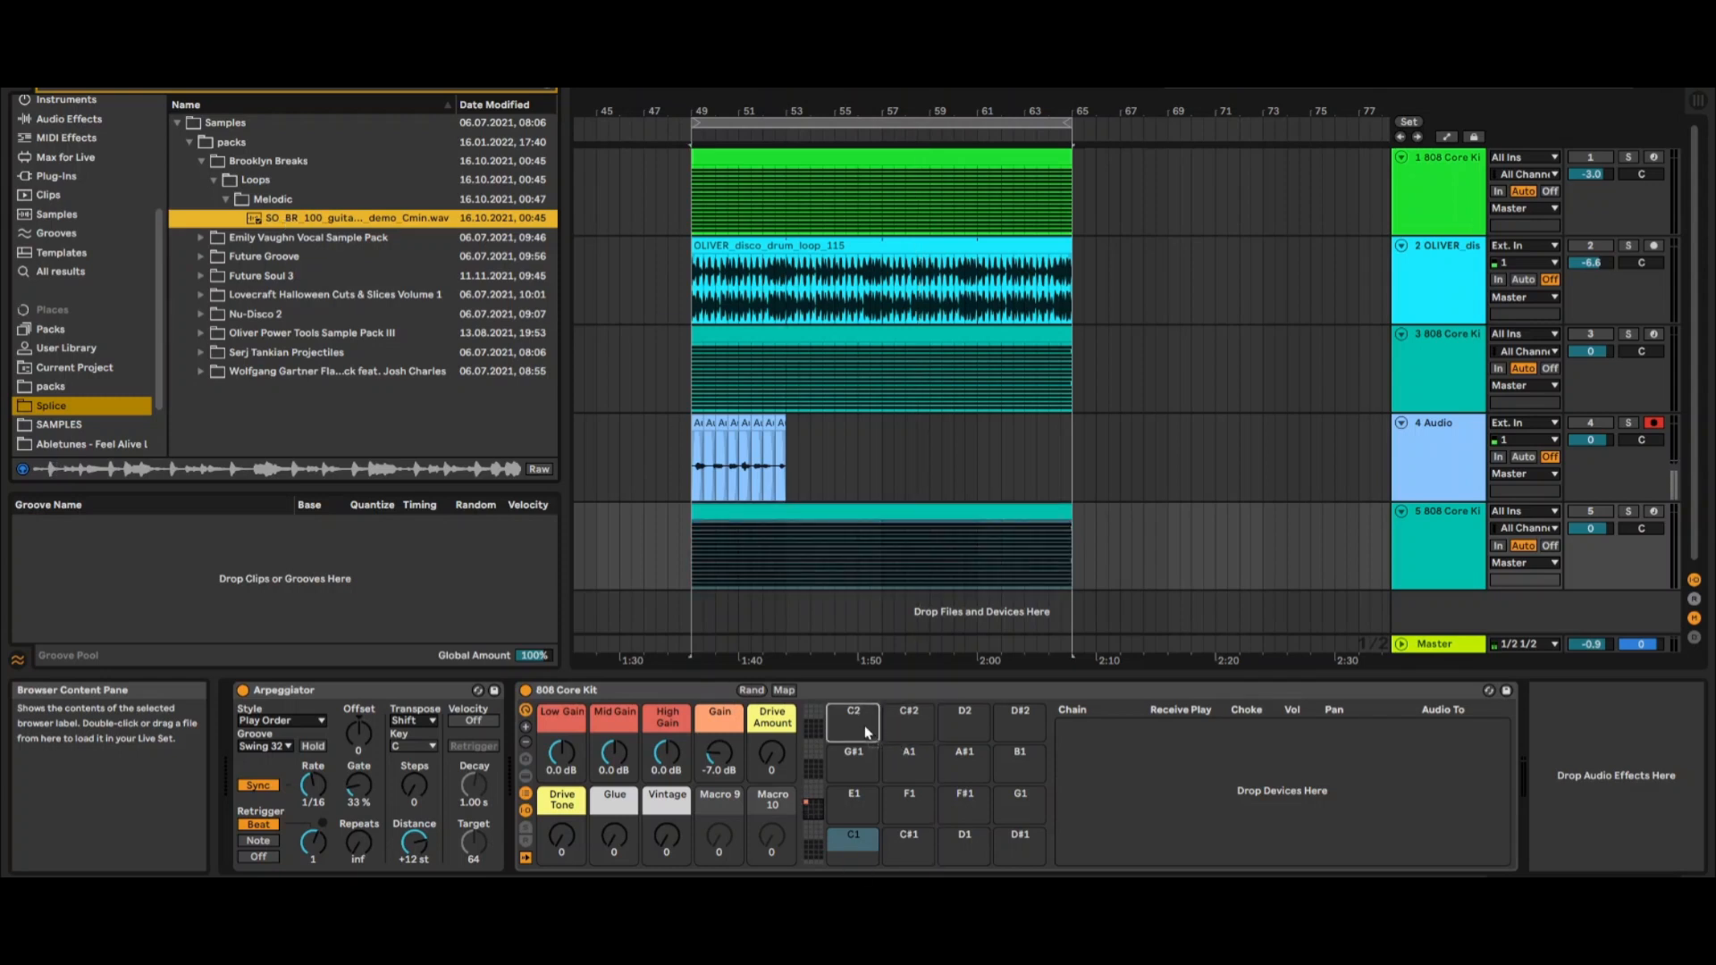
# Fill pads C#2 to D#2 and G#1 to B1 with vocal, melodic, keys, Lovecraft and Nu-Disco samples, and assign all eight chains to choke group 1.
pyautogui.click(199, 236)
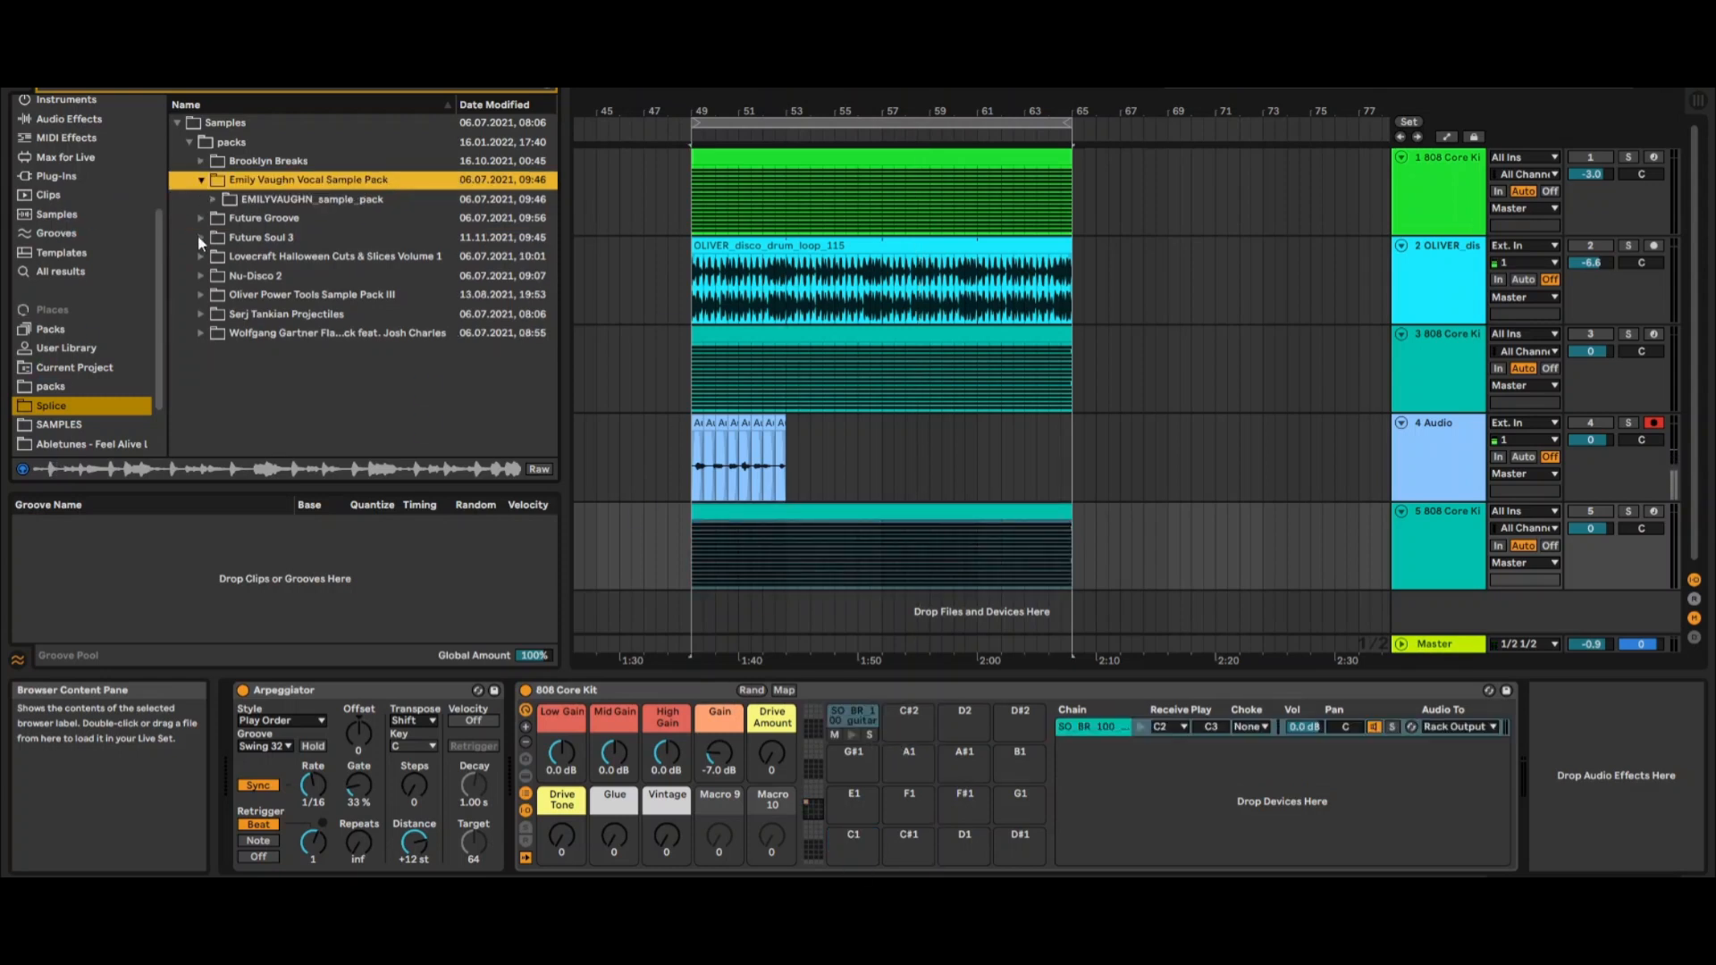
pyautogui.click(212, 199)
pyautogui.click(237, 237)
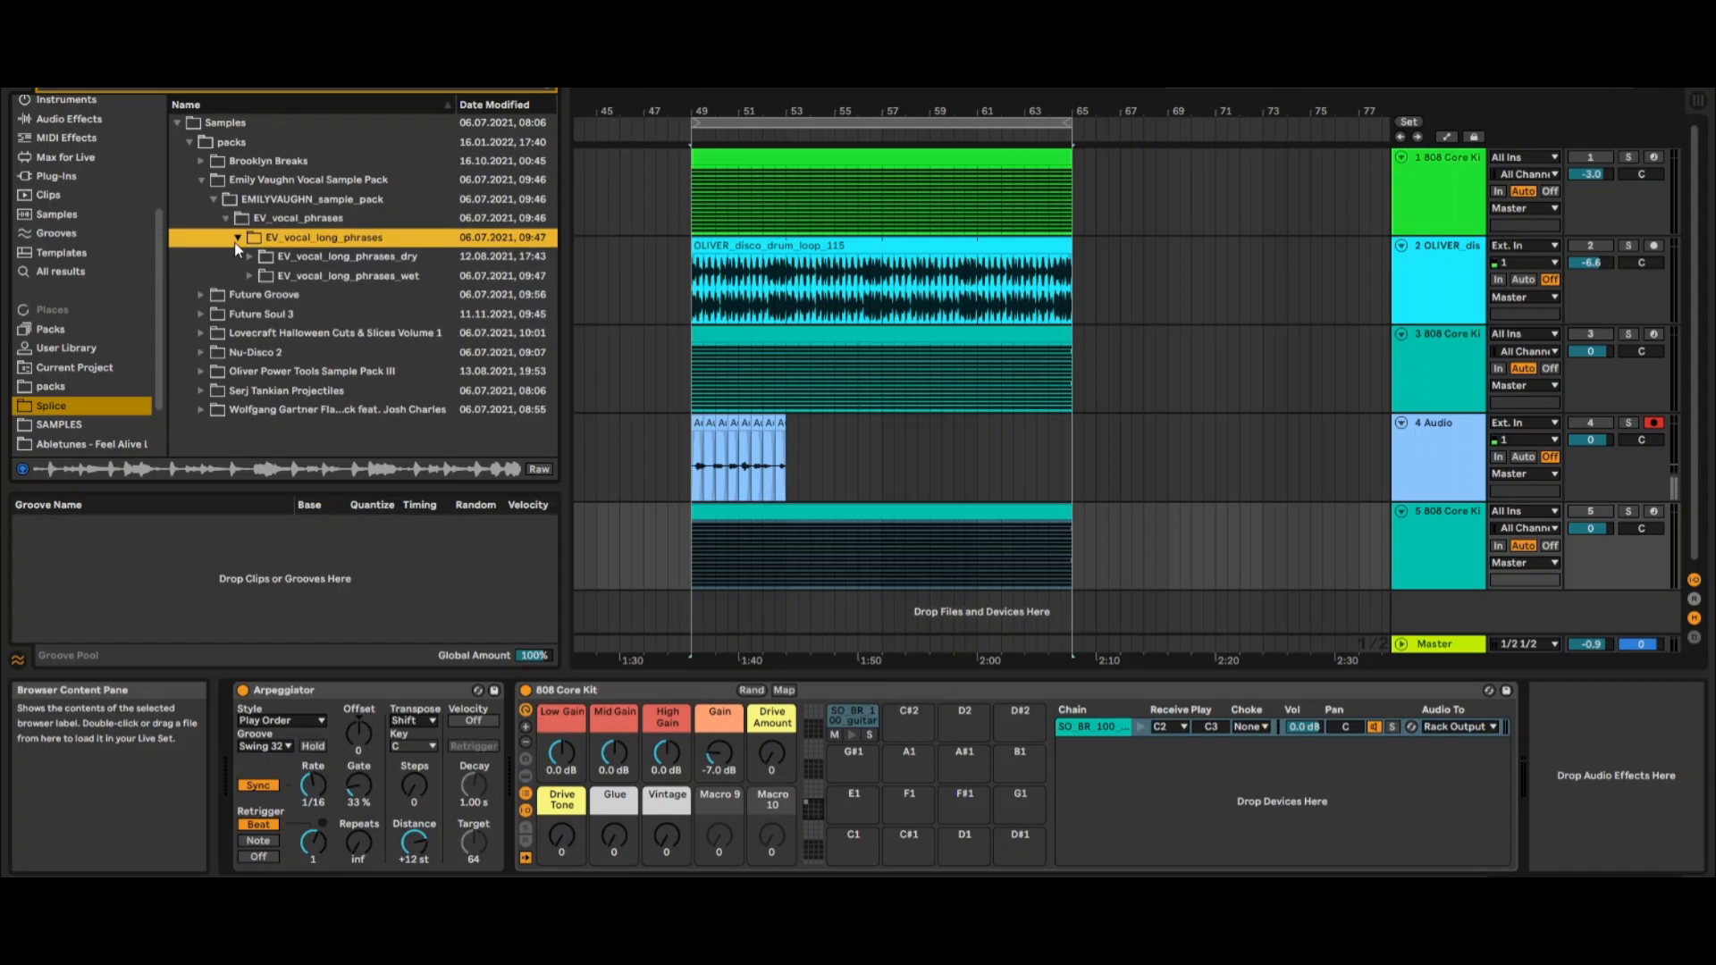
pyautogui.click(250, 257)
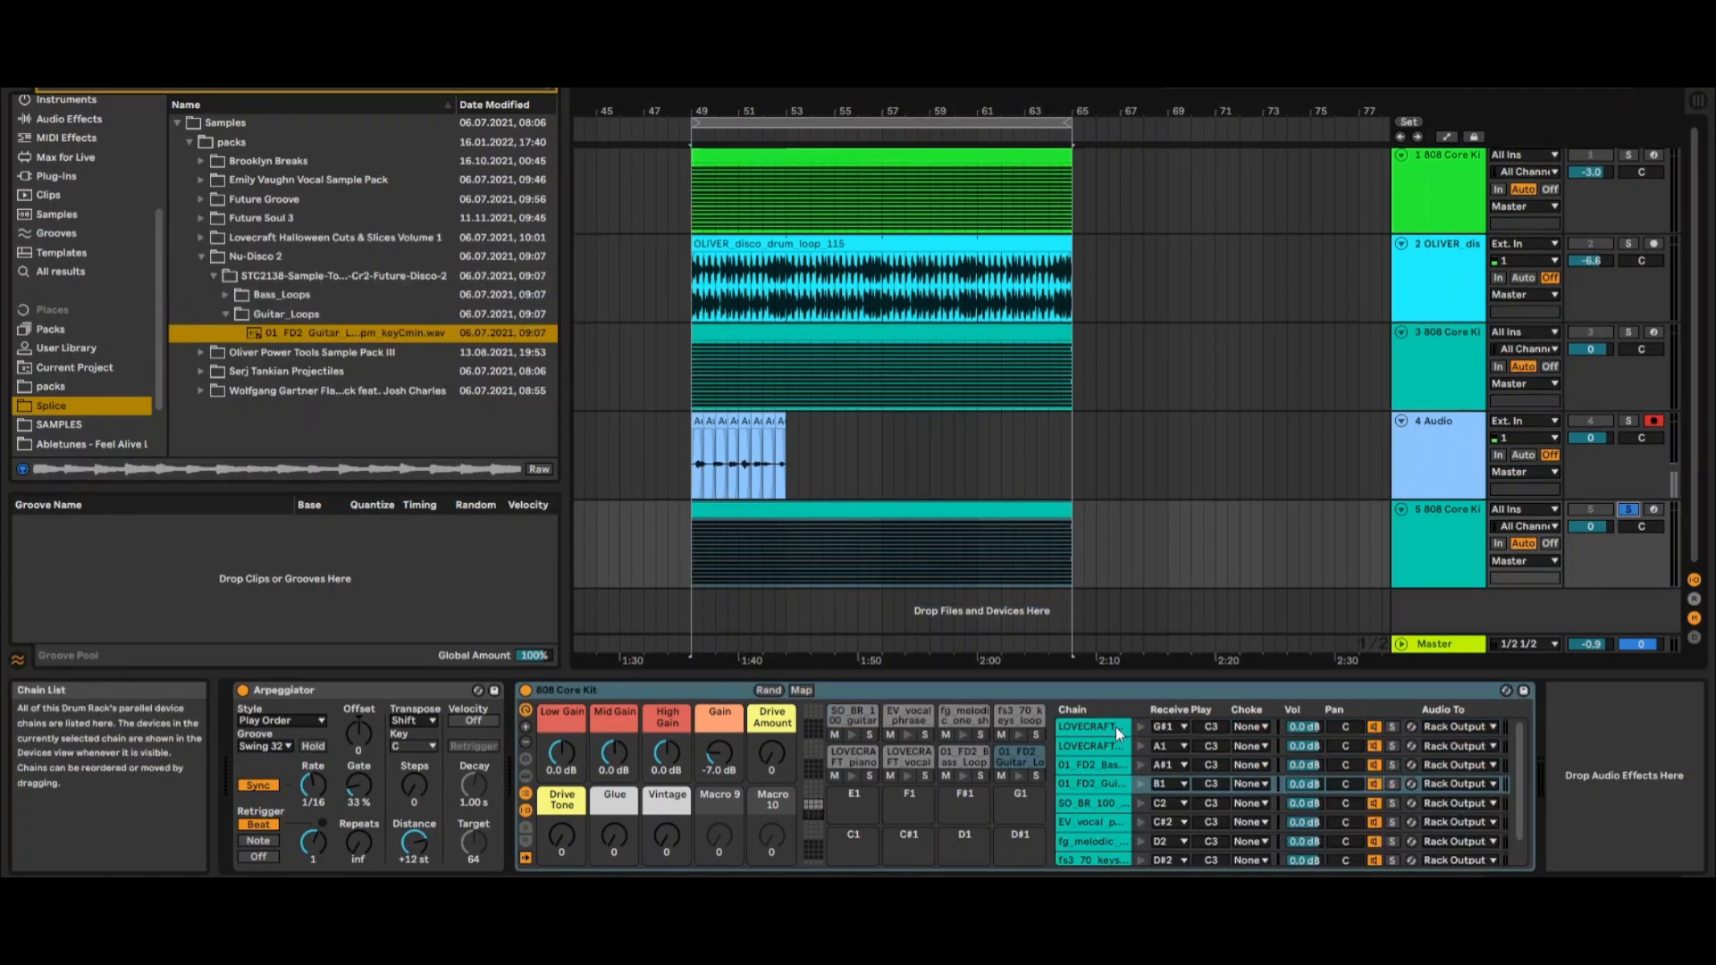
pyautogui.click(1115, 726)
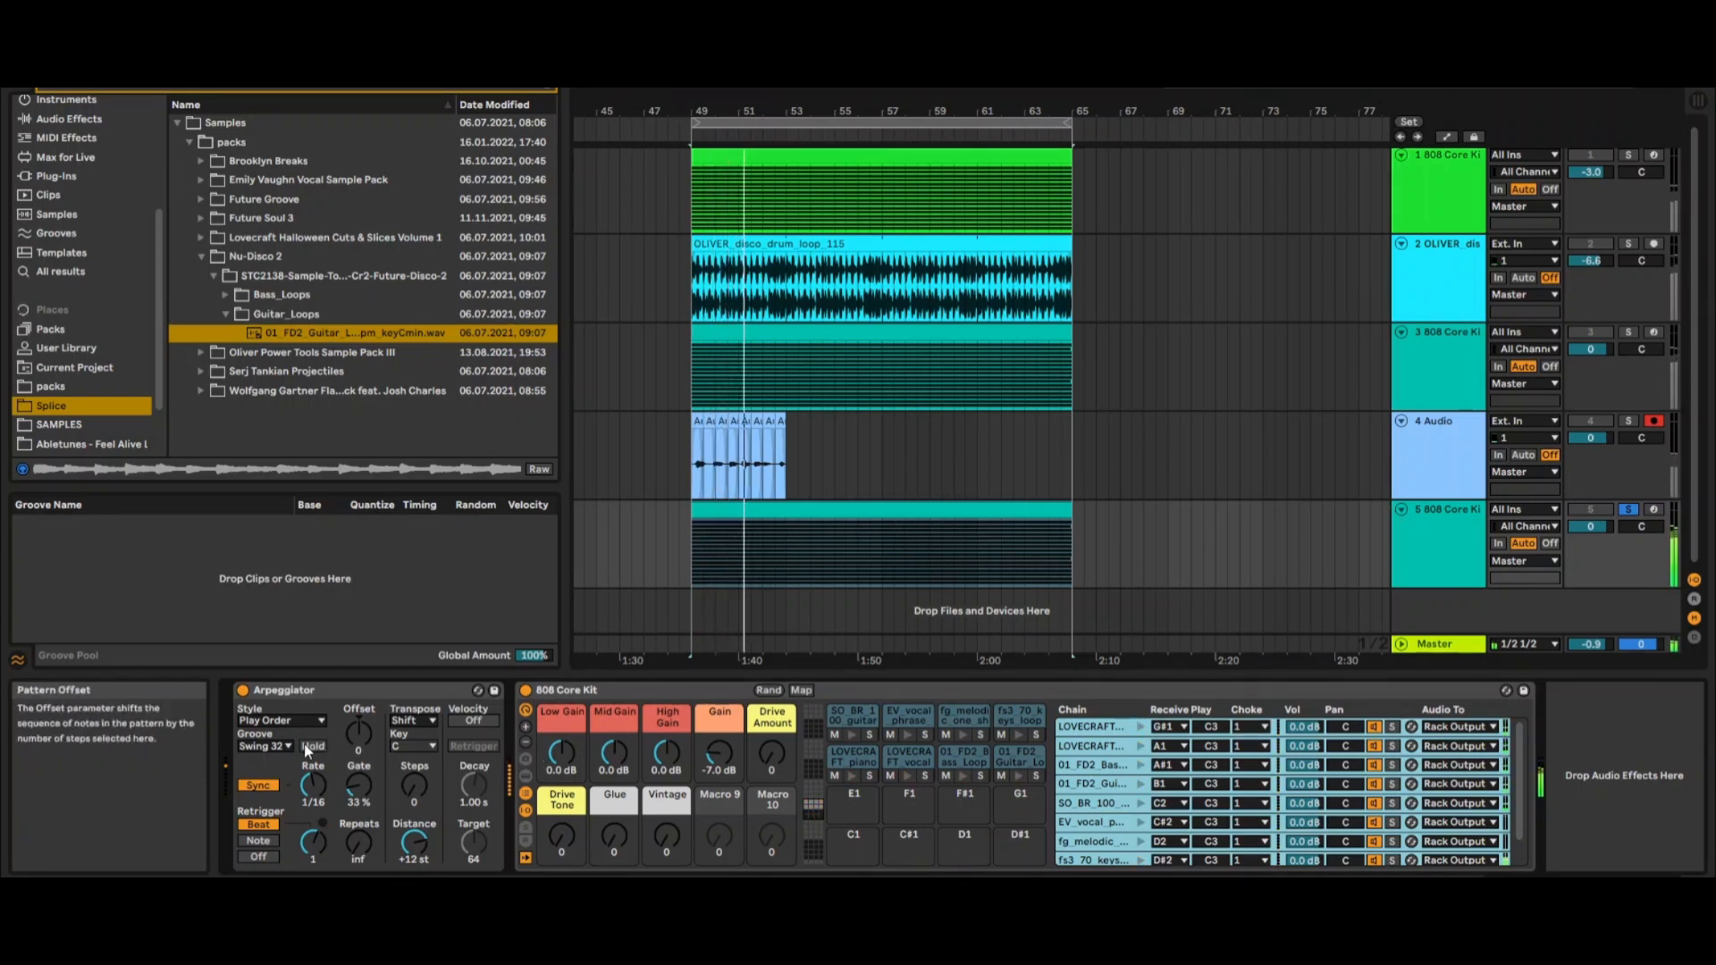
# Set track 5's Arpeggiator style to Random Other and unsolo the track to hear it with the drum loop.
pyautogui.click(280, 720)
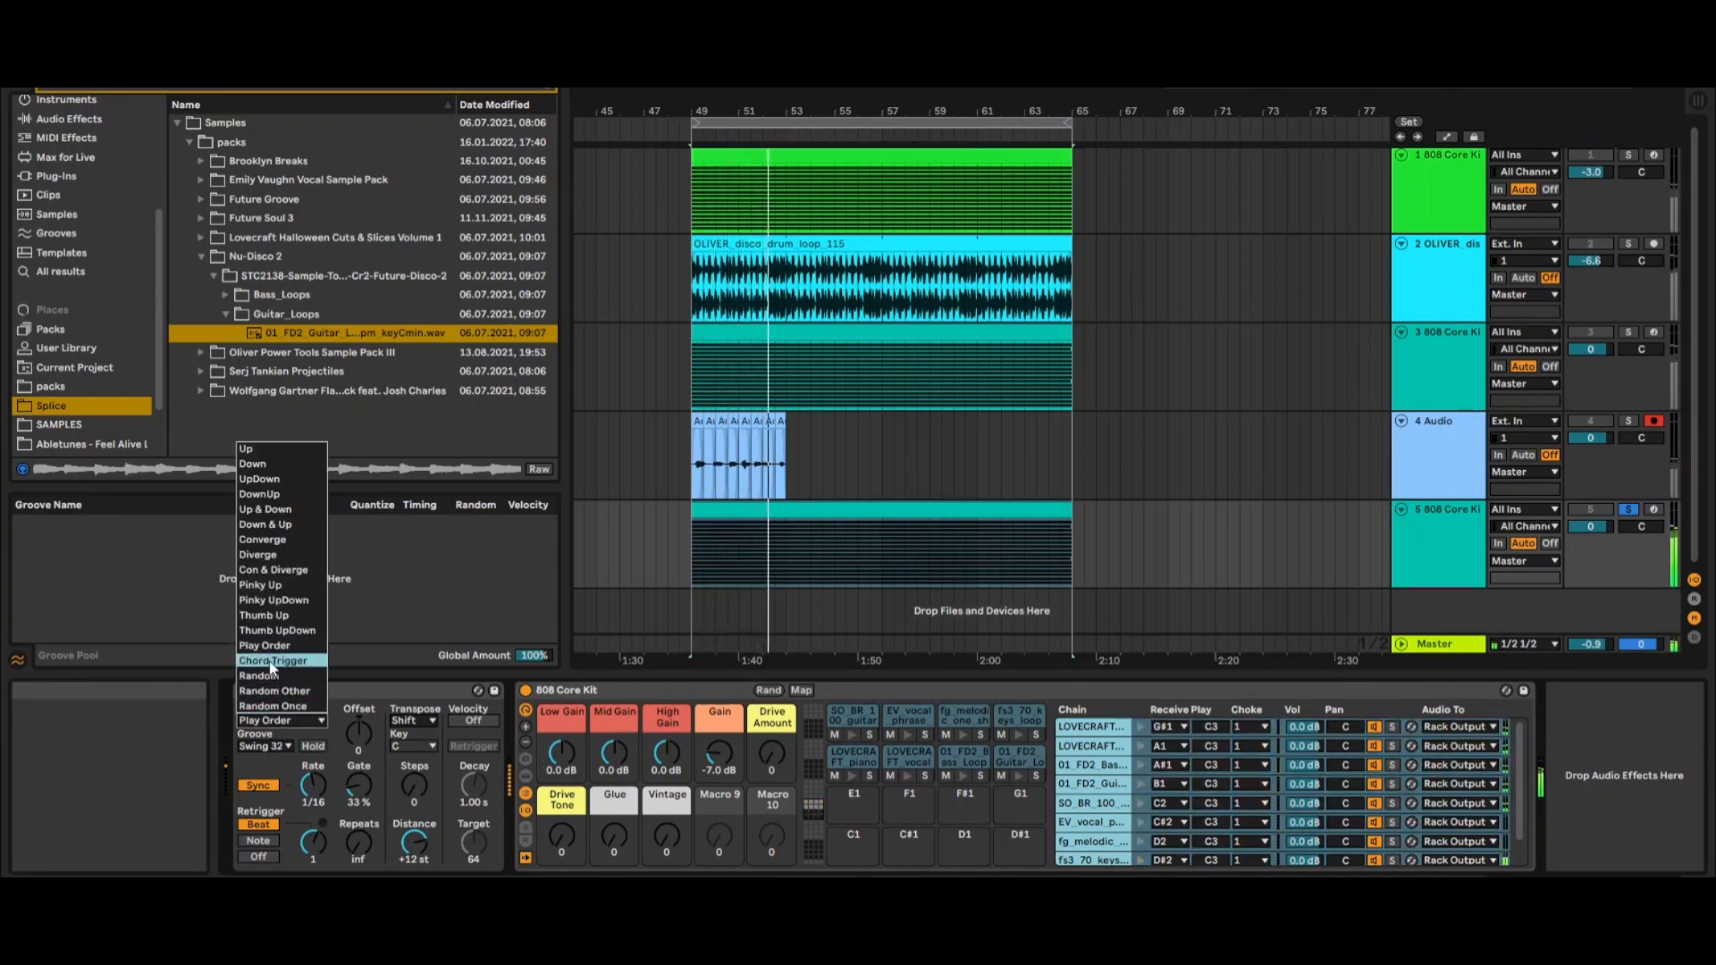
pyautogui.click(279, 691)
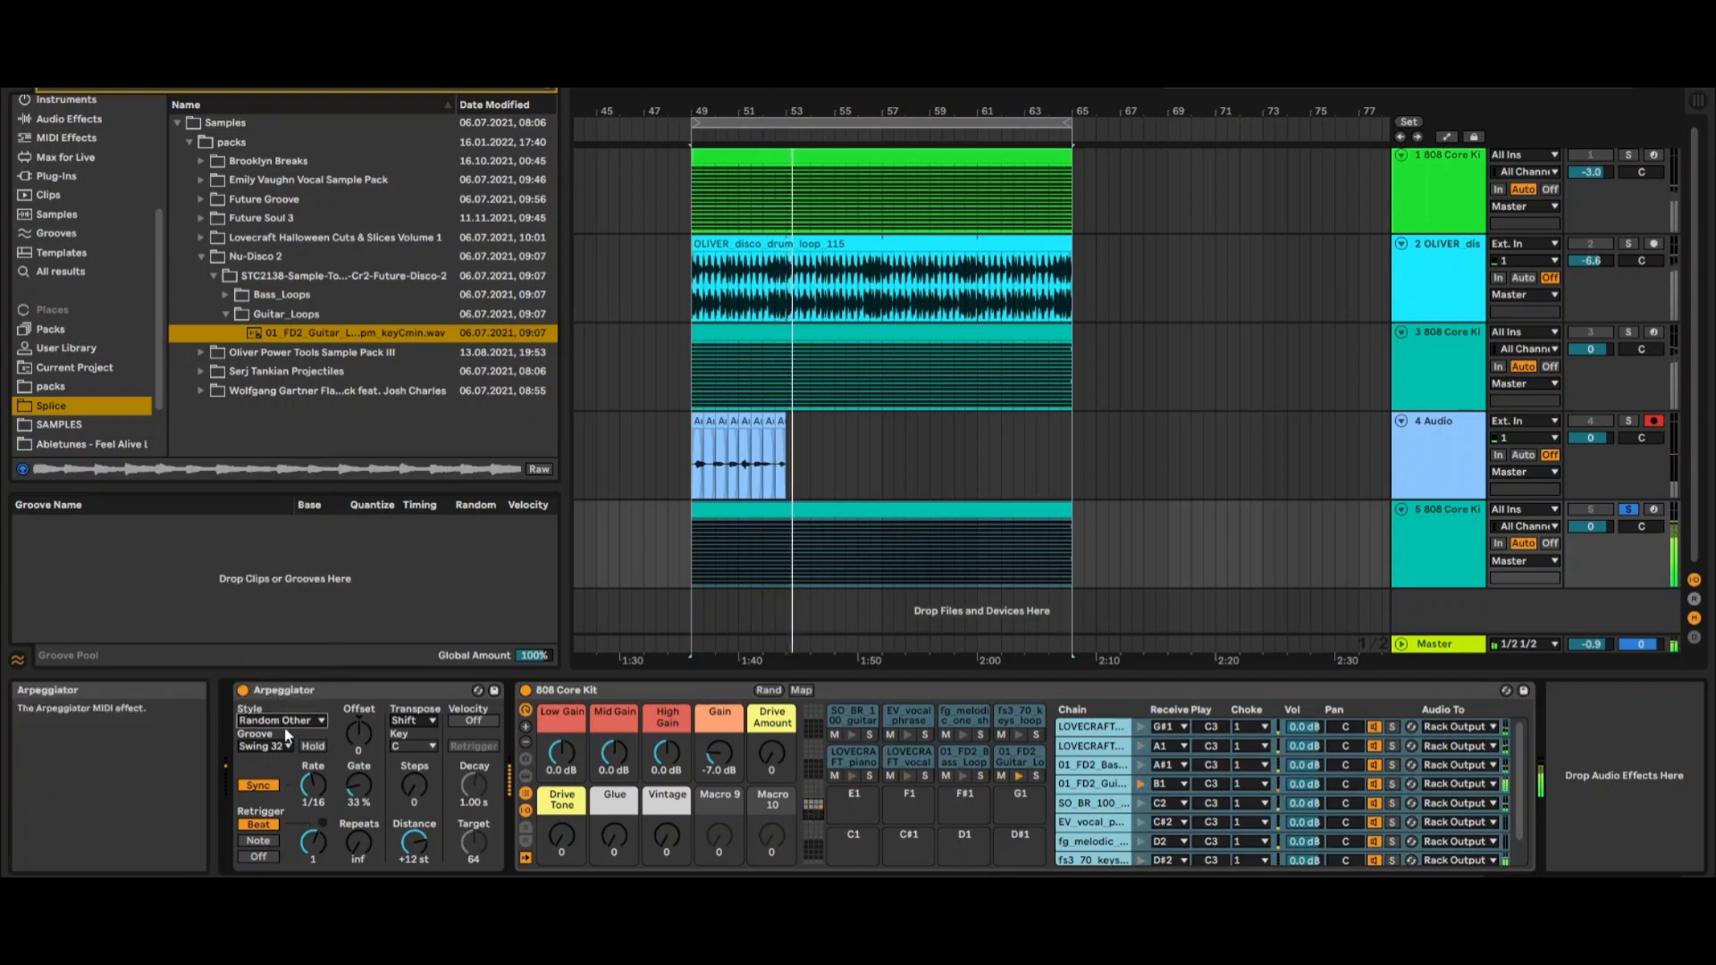
pyautogui.click(309, 699)
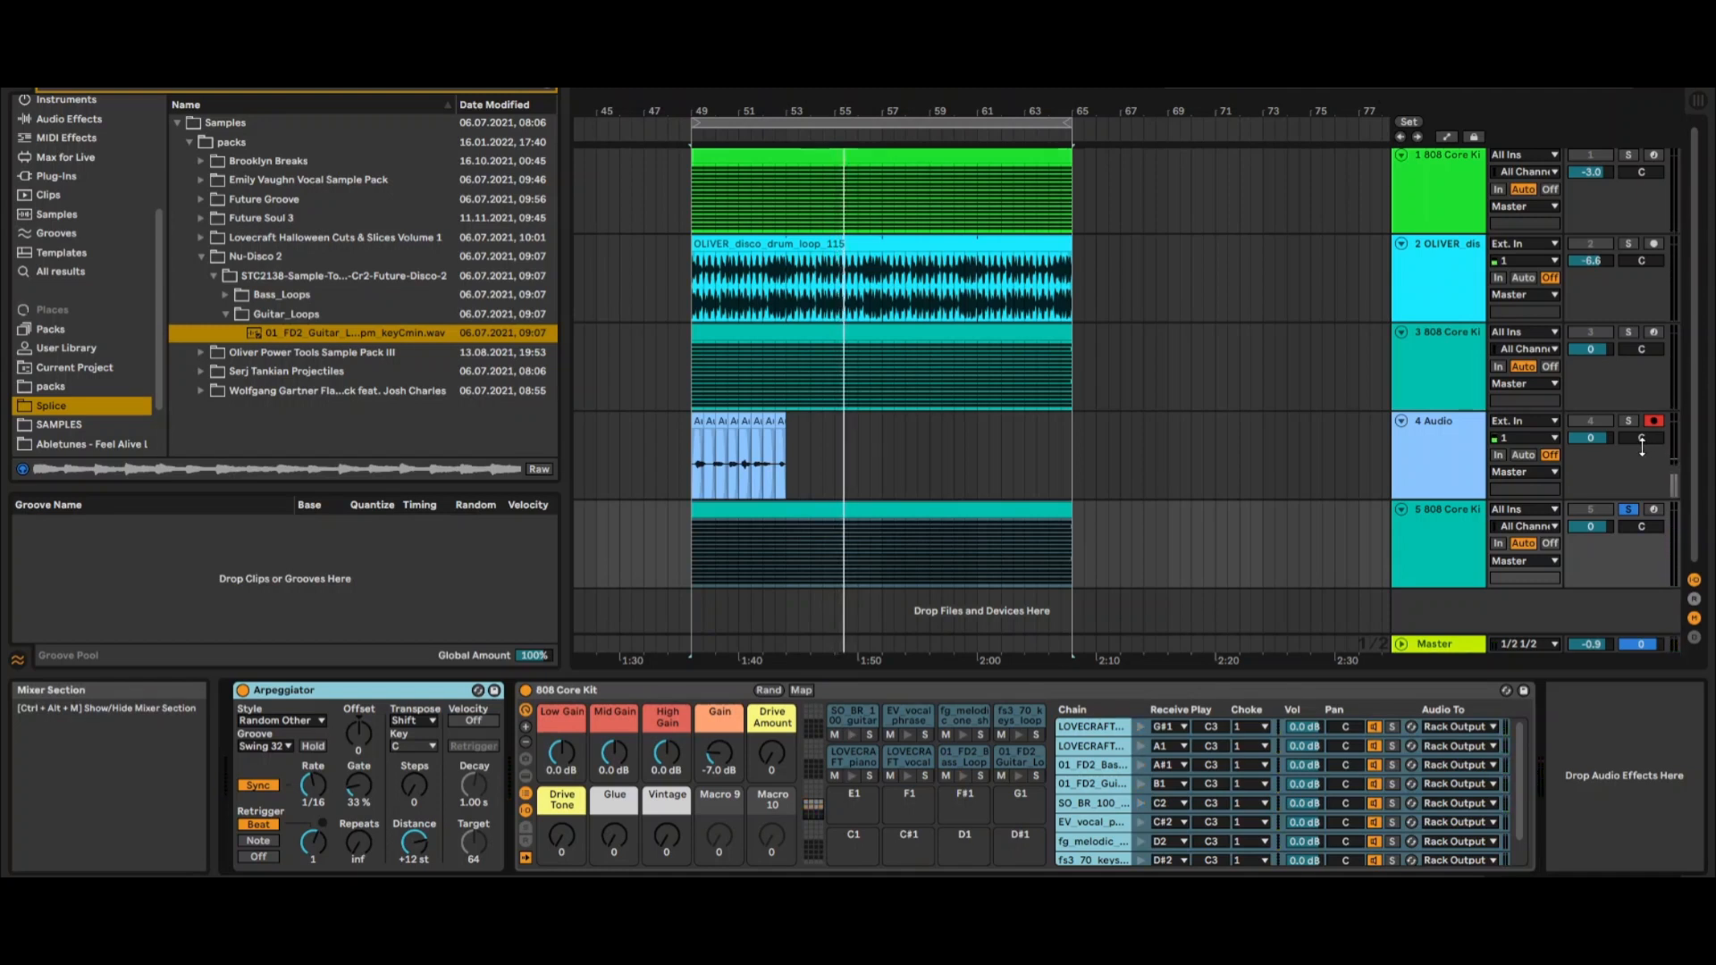
pyautogui.click(1628, 509)
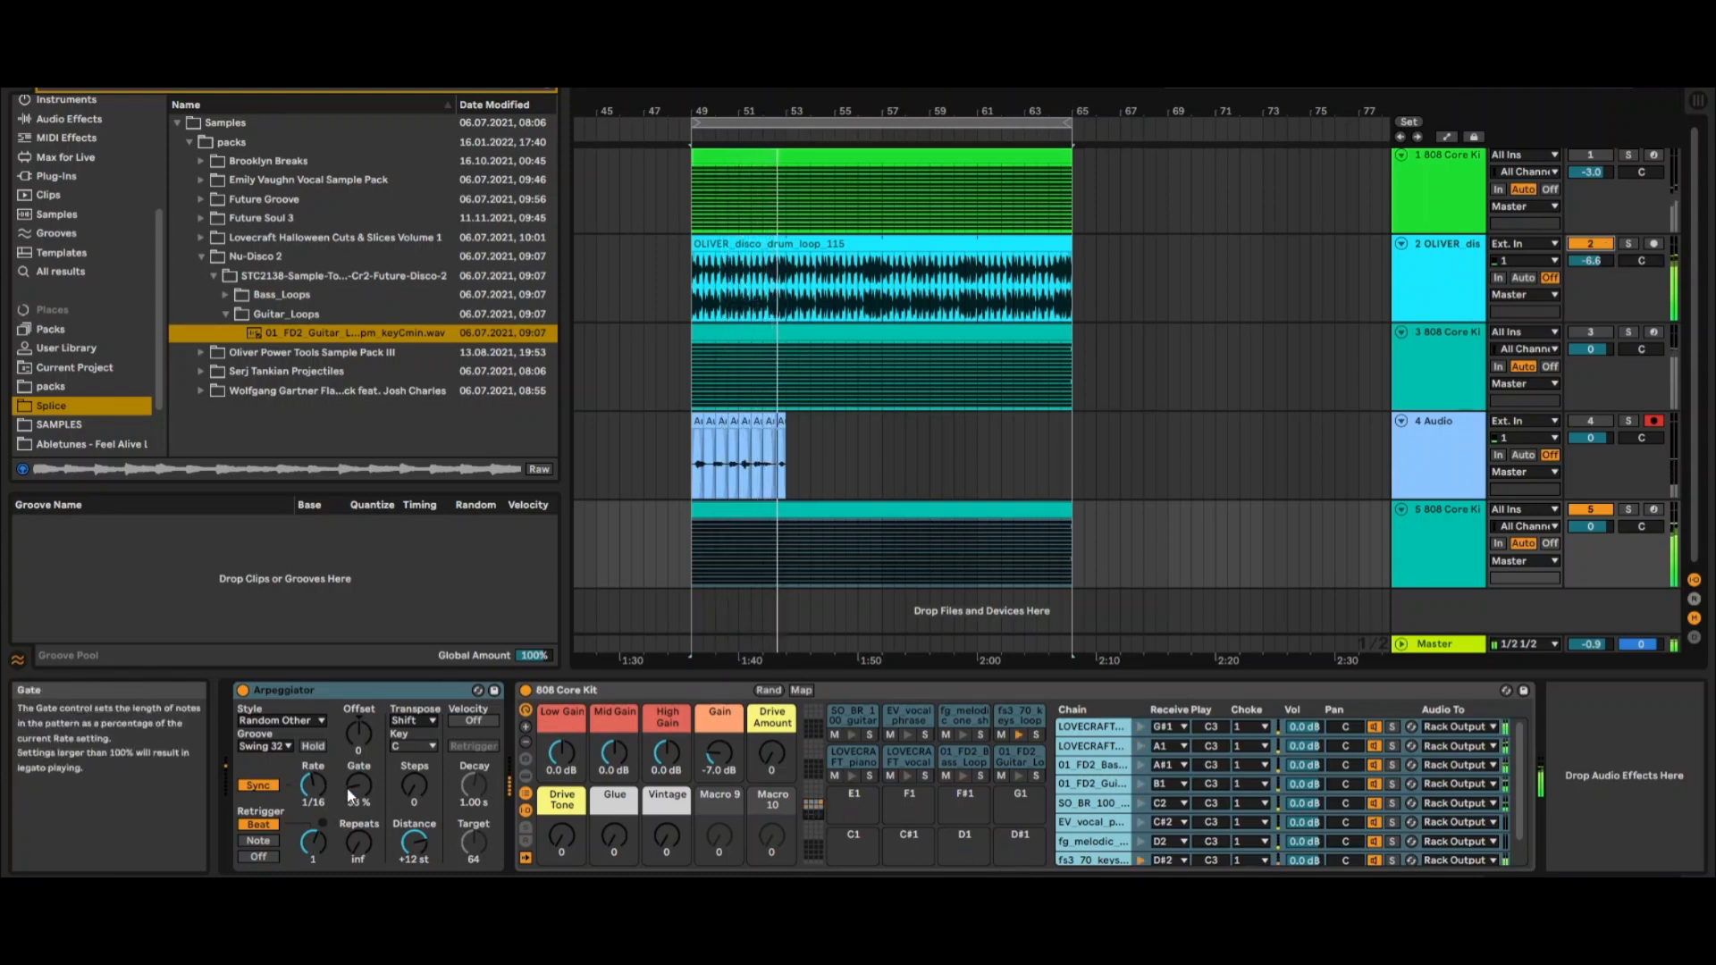
# Try the OLIVER_80 cinematic bass loop from Oliver Power Tools Sample Pack III on the D#2 pad.
pyautogui.click(202, 352)
pyautogui.click(269, 359)
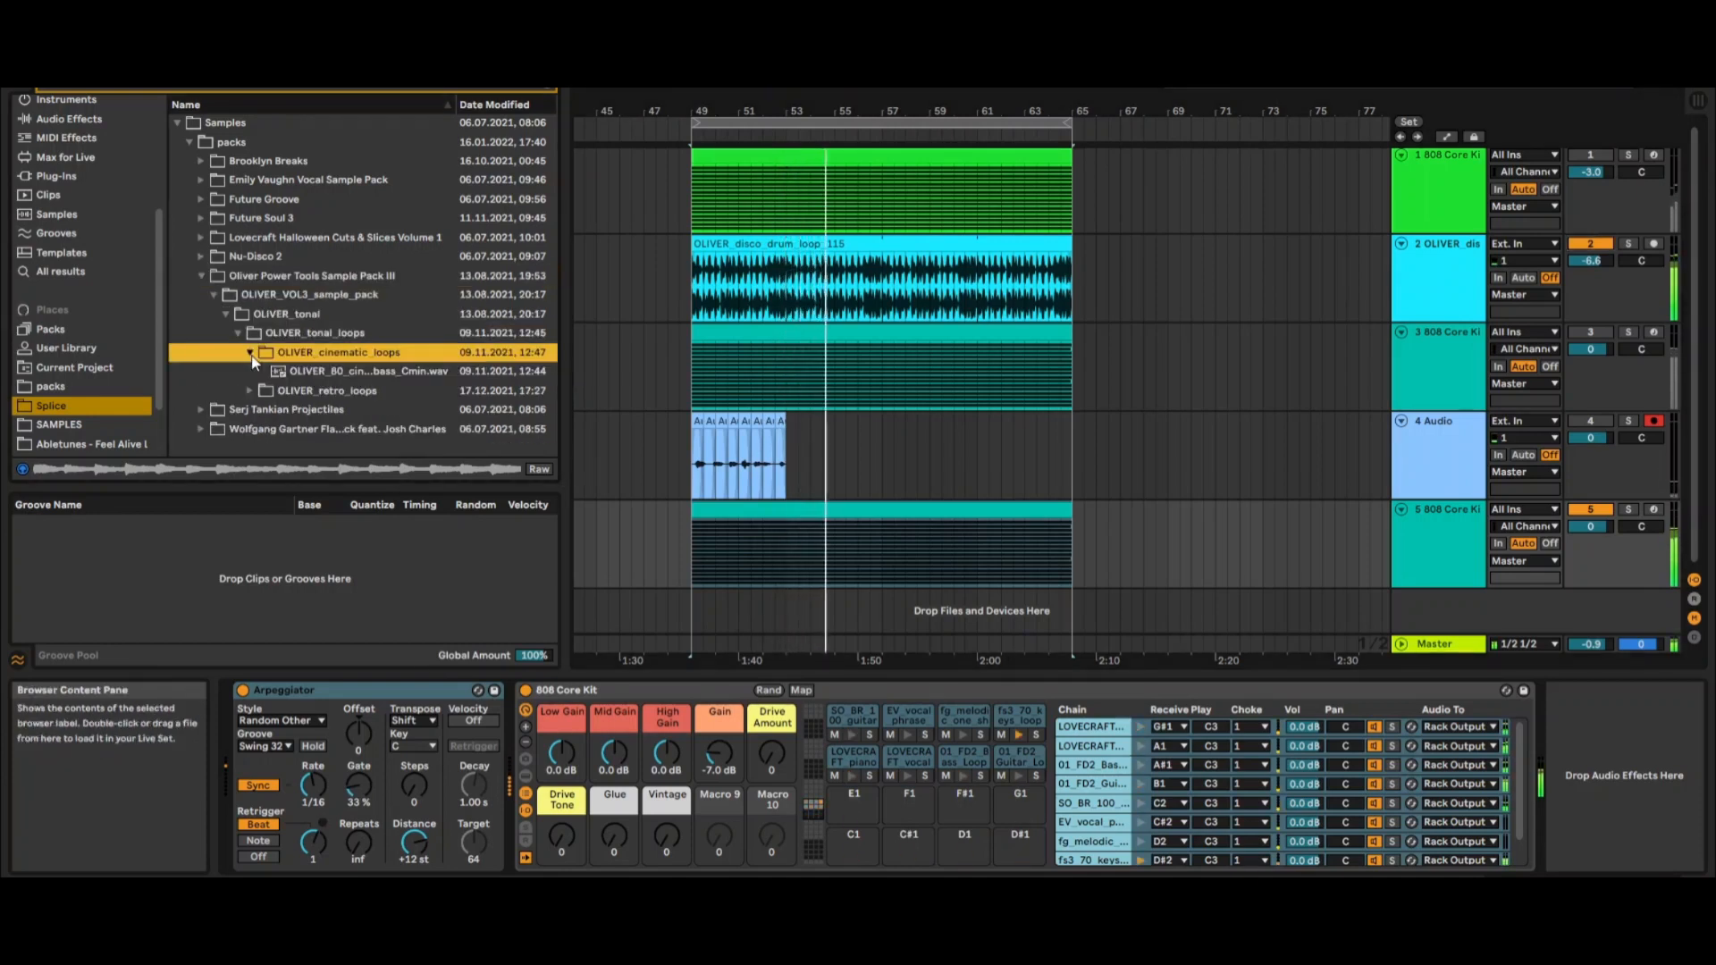
pyautogui.click(277, 372)
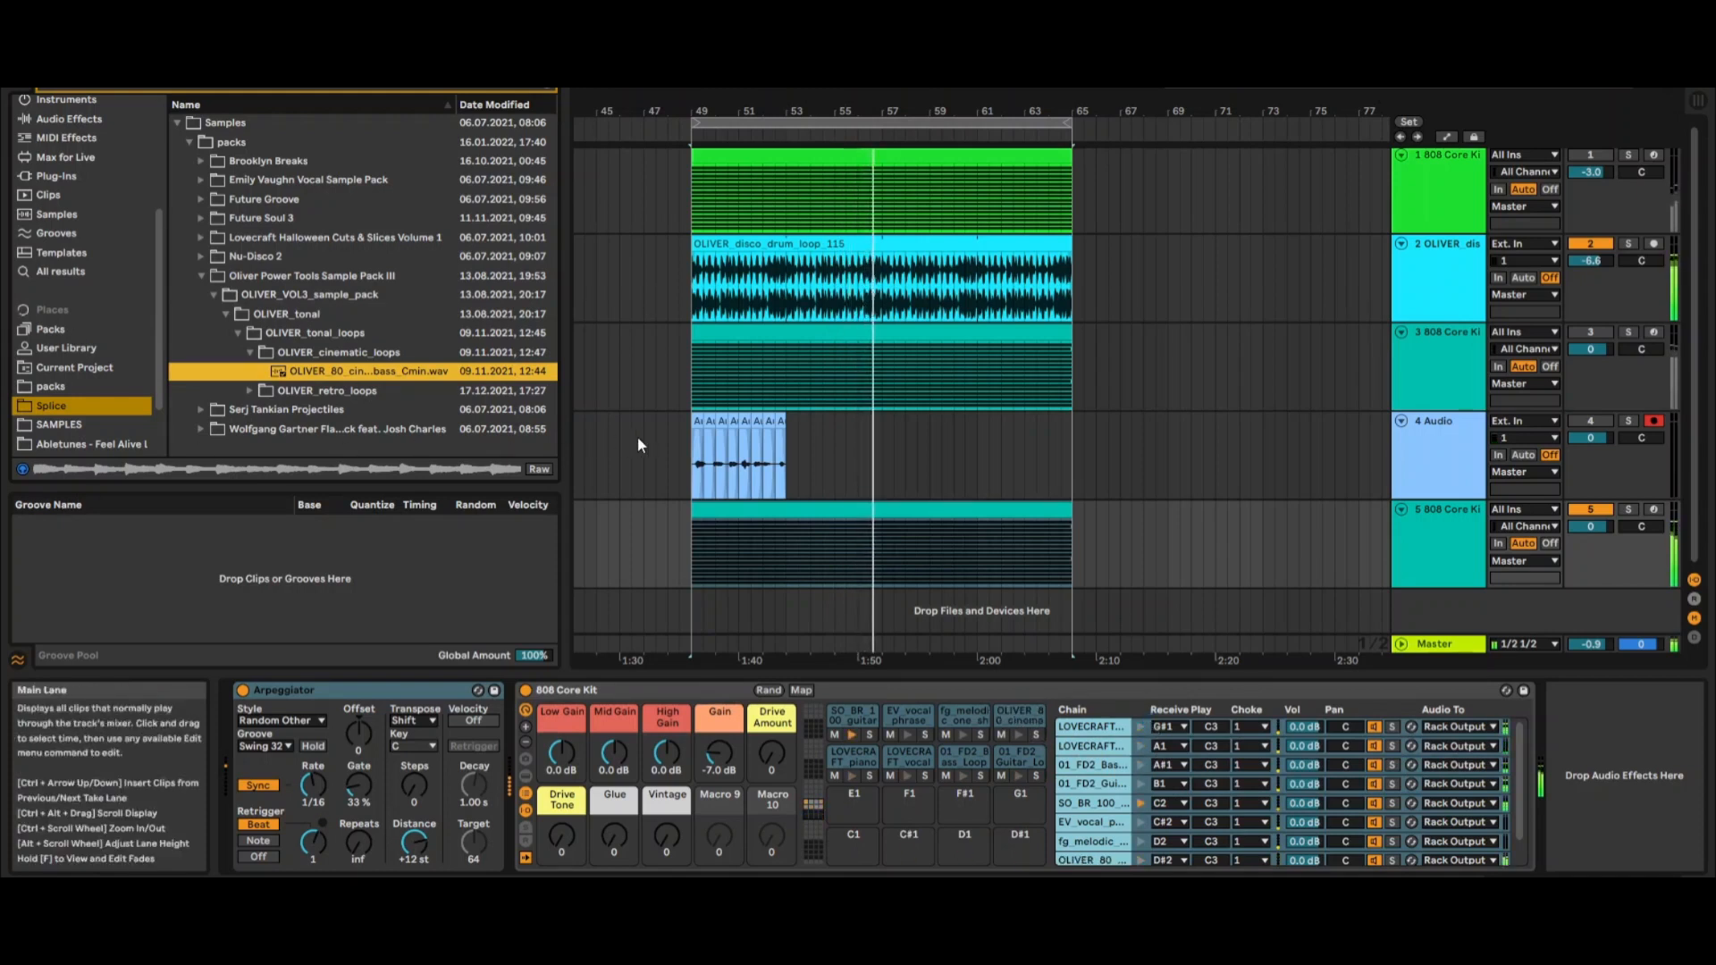
# Replace the D#2 pad's sample with the OLIVER_117 retro bass Cmin loop from the OLIVER_retro_loops folder.
pyautogui.click(251, 389)
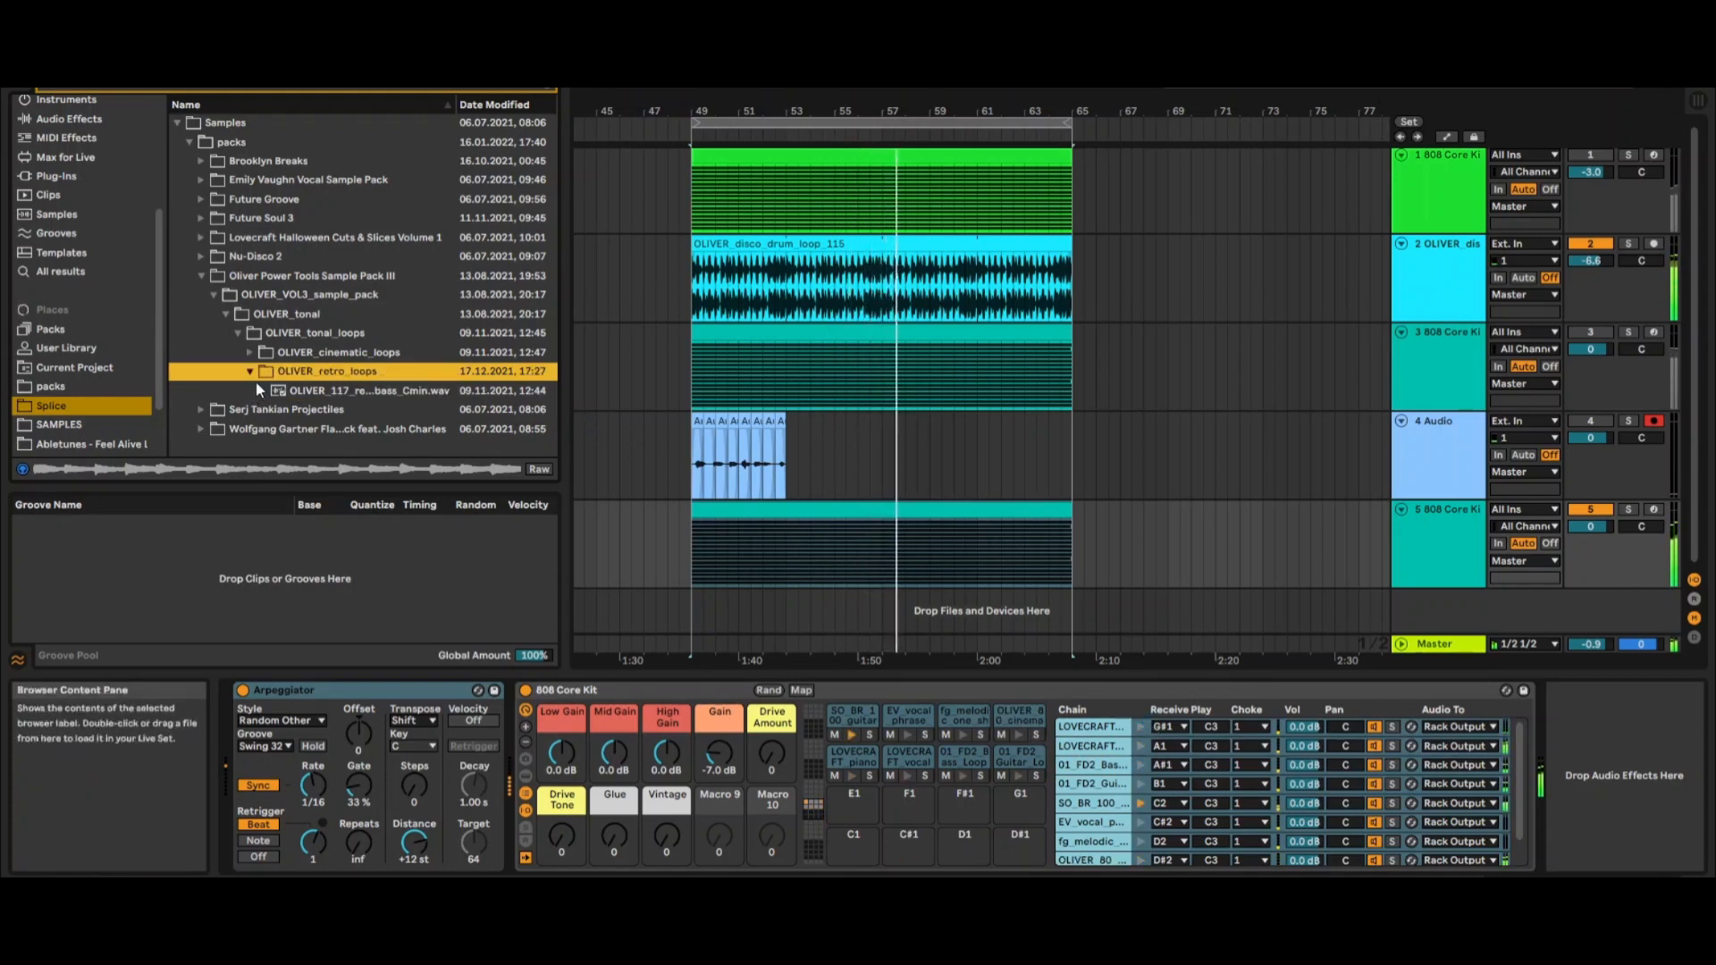
pyautogui.click(293, 390)
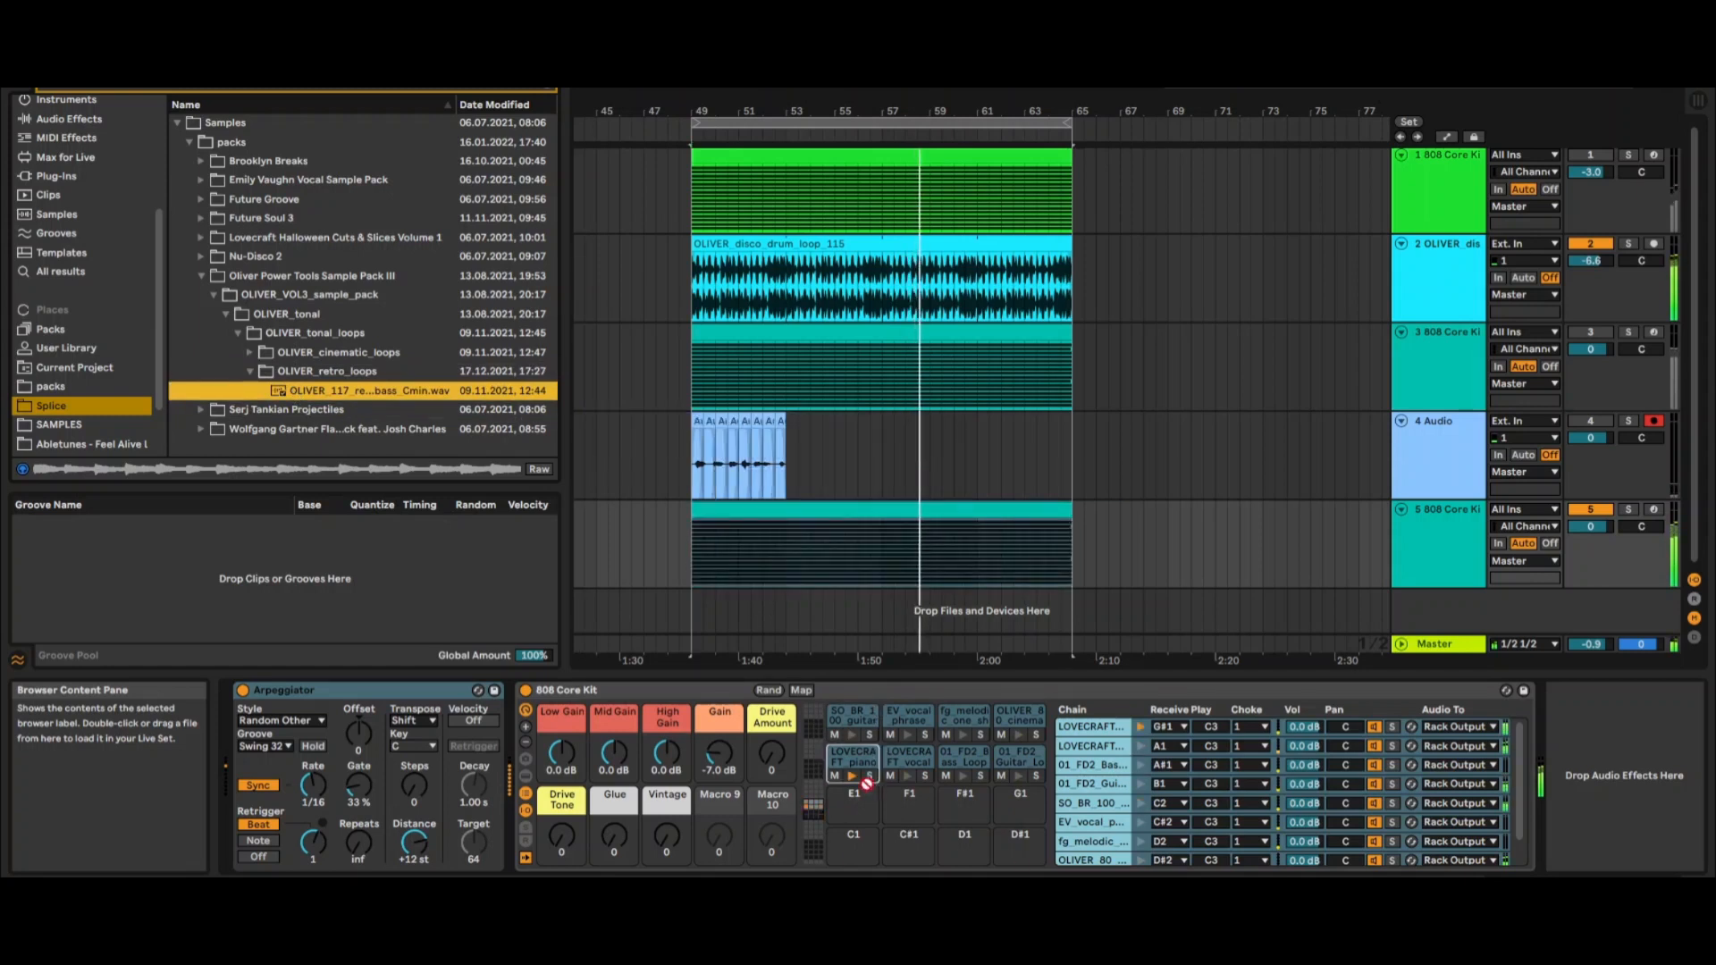
pyautogui.click(889, 811)
pyautogui.click(975, 775)
pyautogui.click(1019, 715)
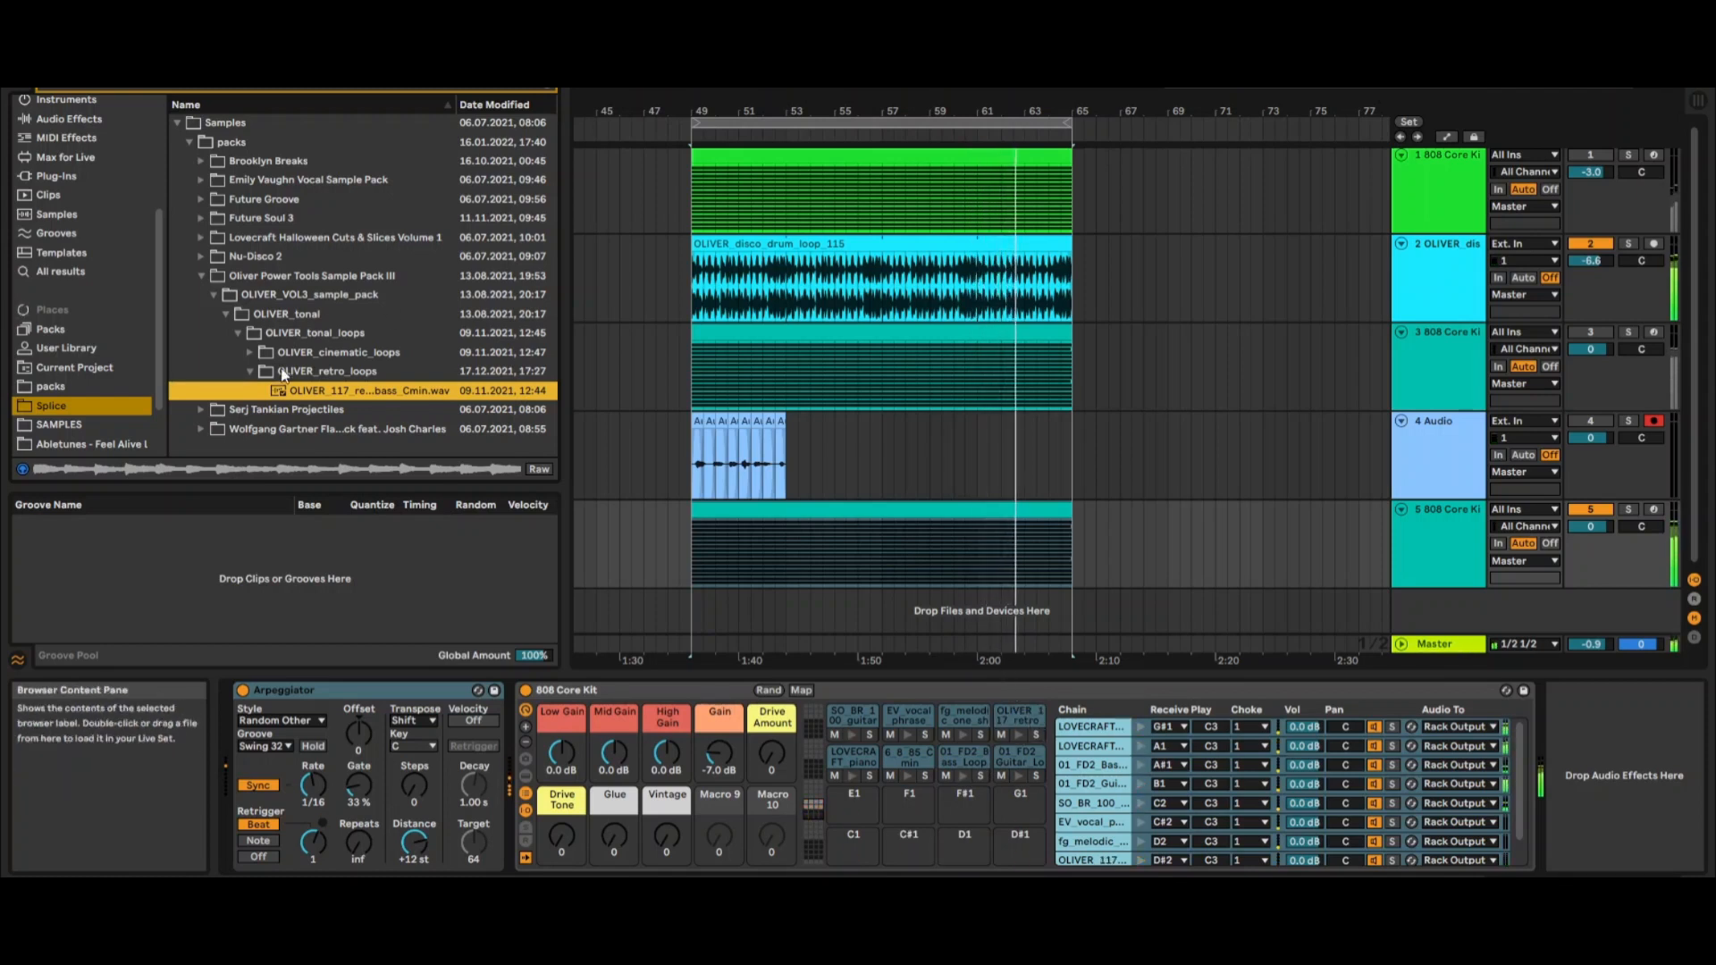
pyautogui.click(286, 409)
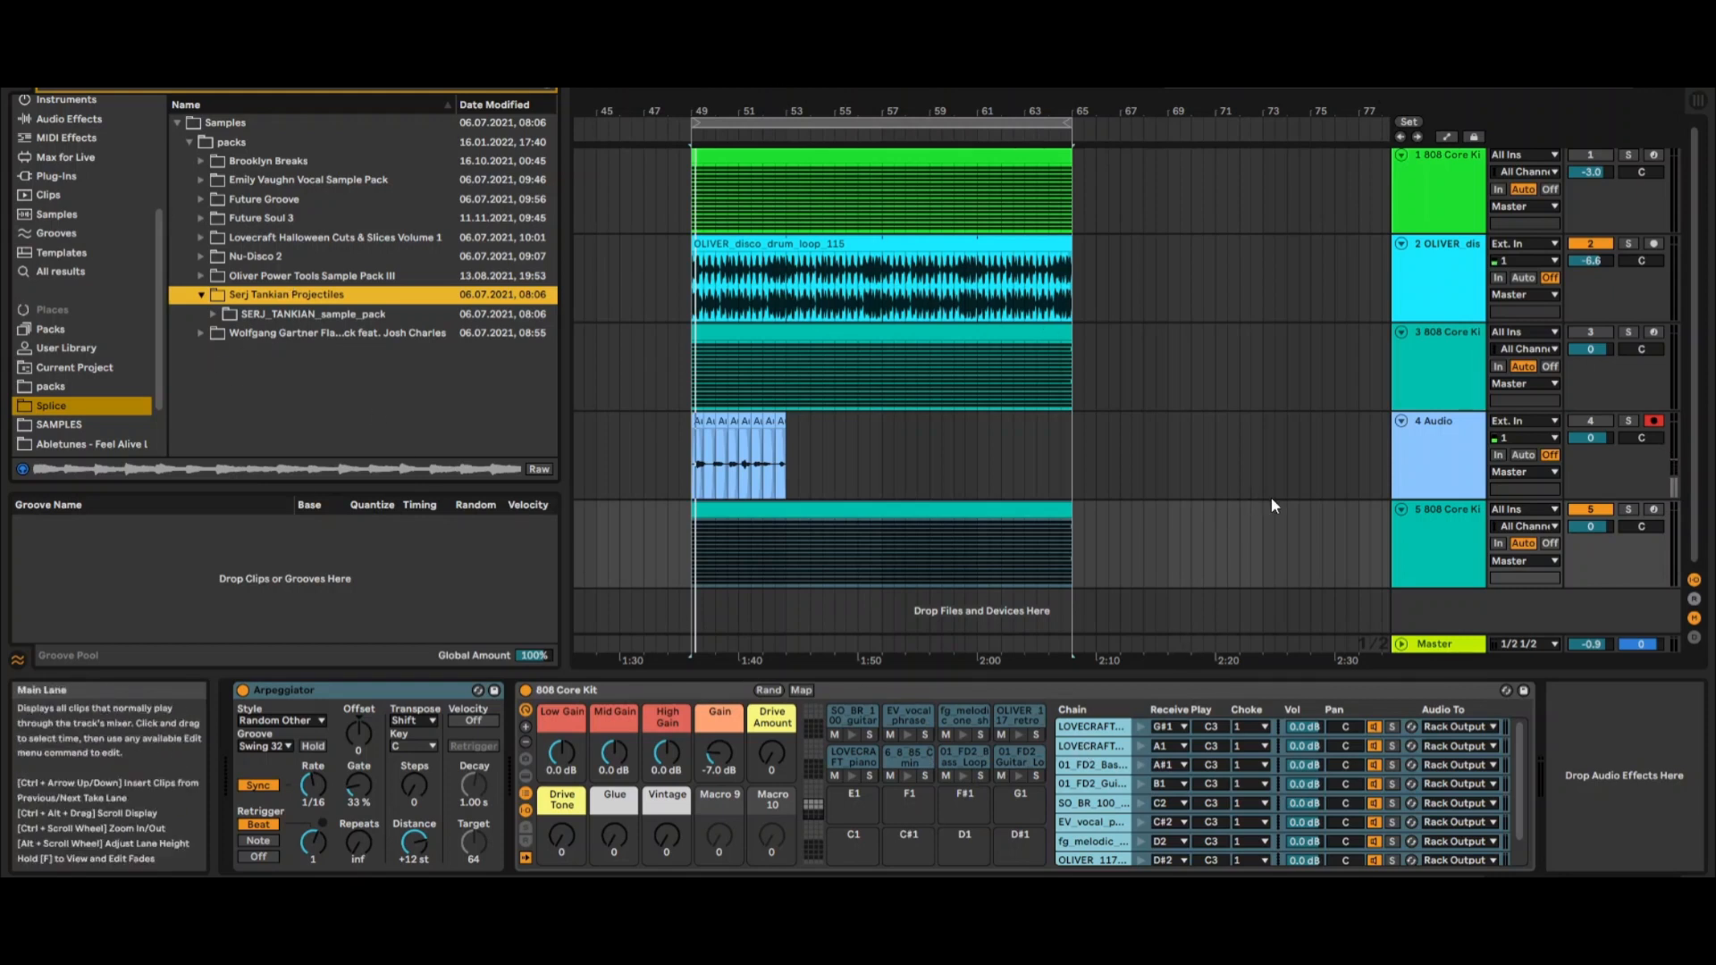
pyautogui.click(855, 715)
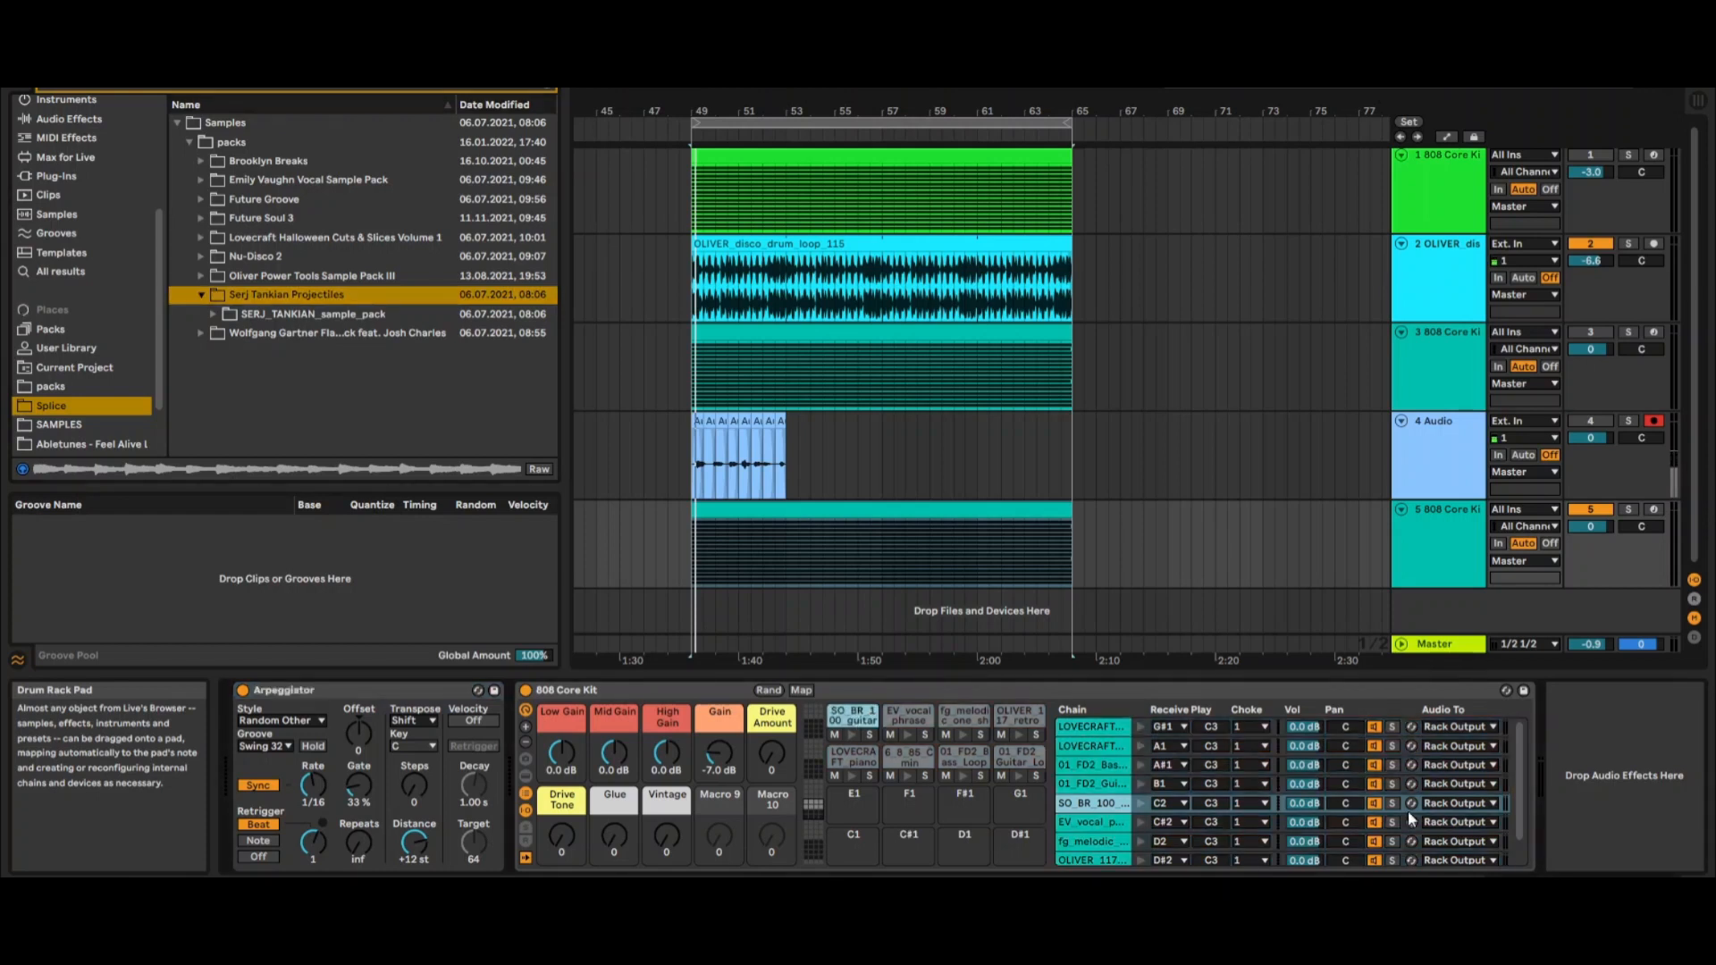
pyautogui.scroll(-1, 1278, 787)
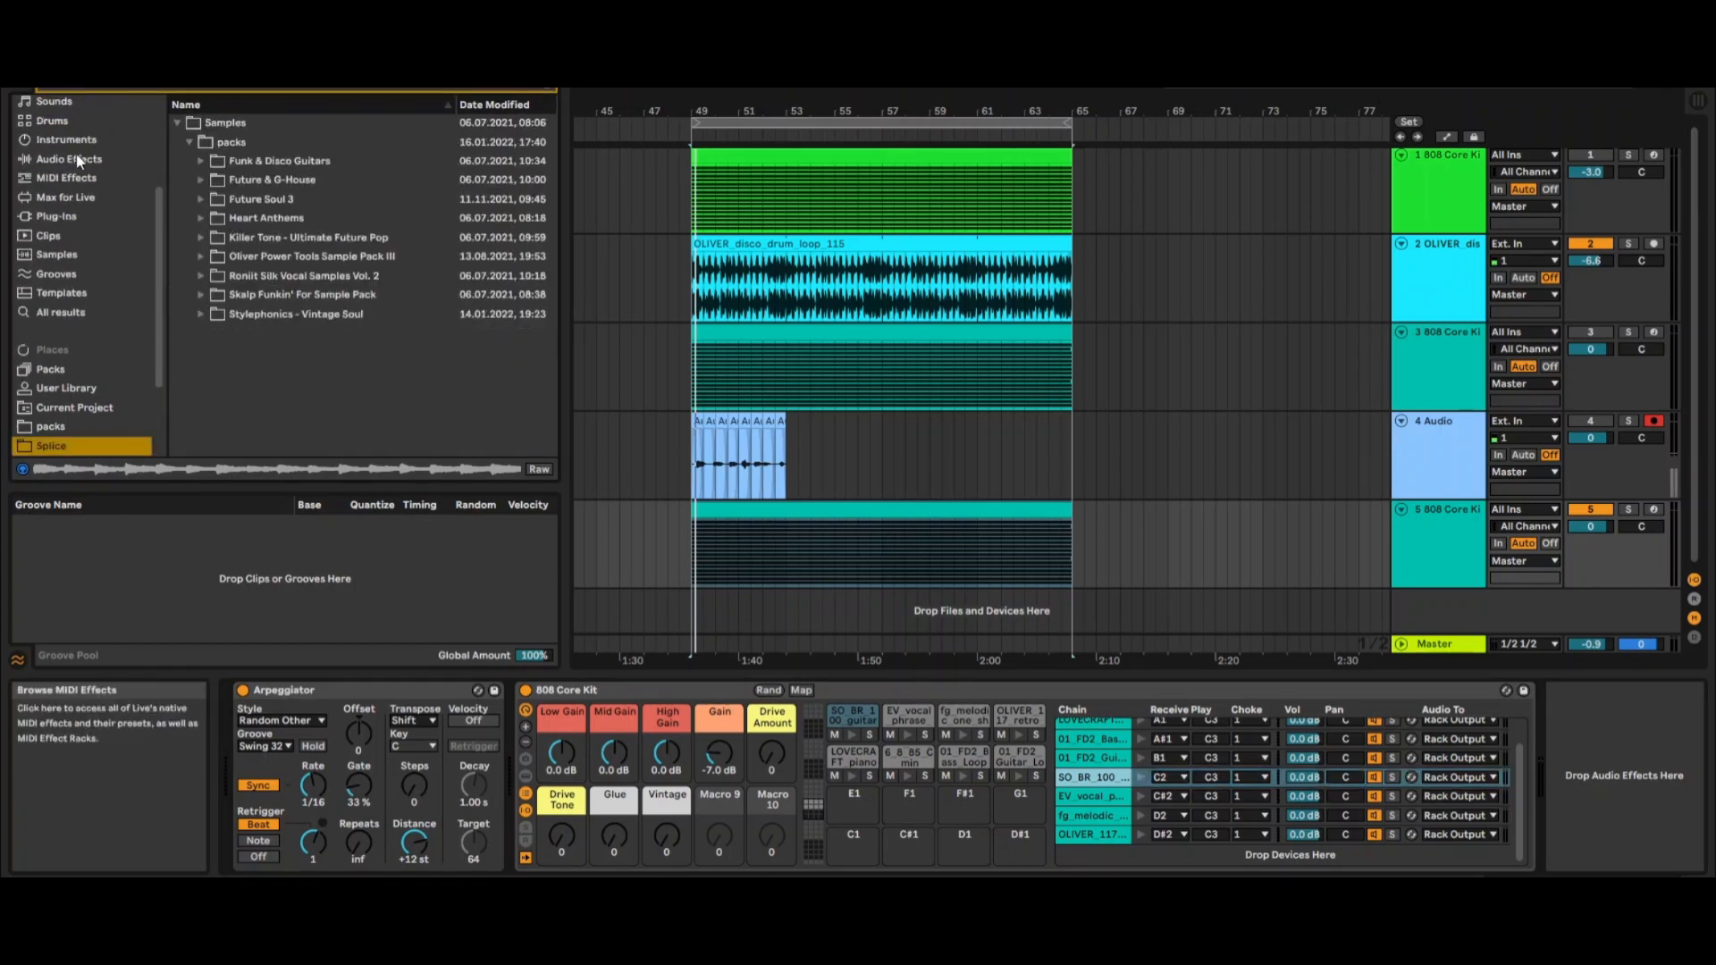
# Load FDG_100_Fmin_B06_Thirds.wav onto pad E1 and fill pads C1 to D#1 and F1 to G1 with samples from the other listed packs.
pyautogui.click(199, 163)
pyautogui.click(212, 181)
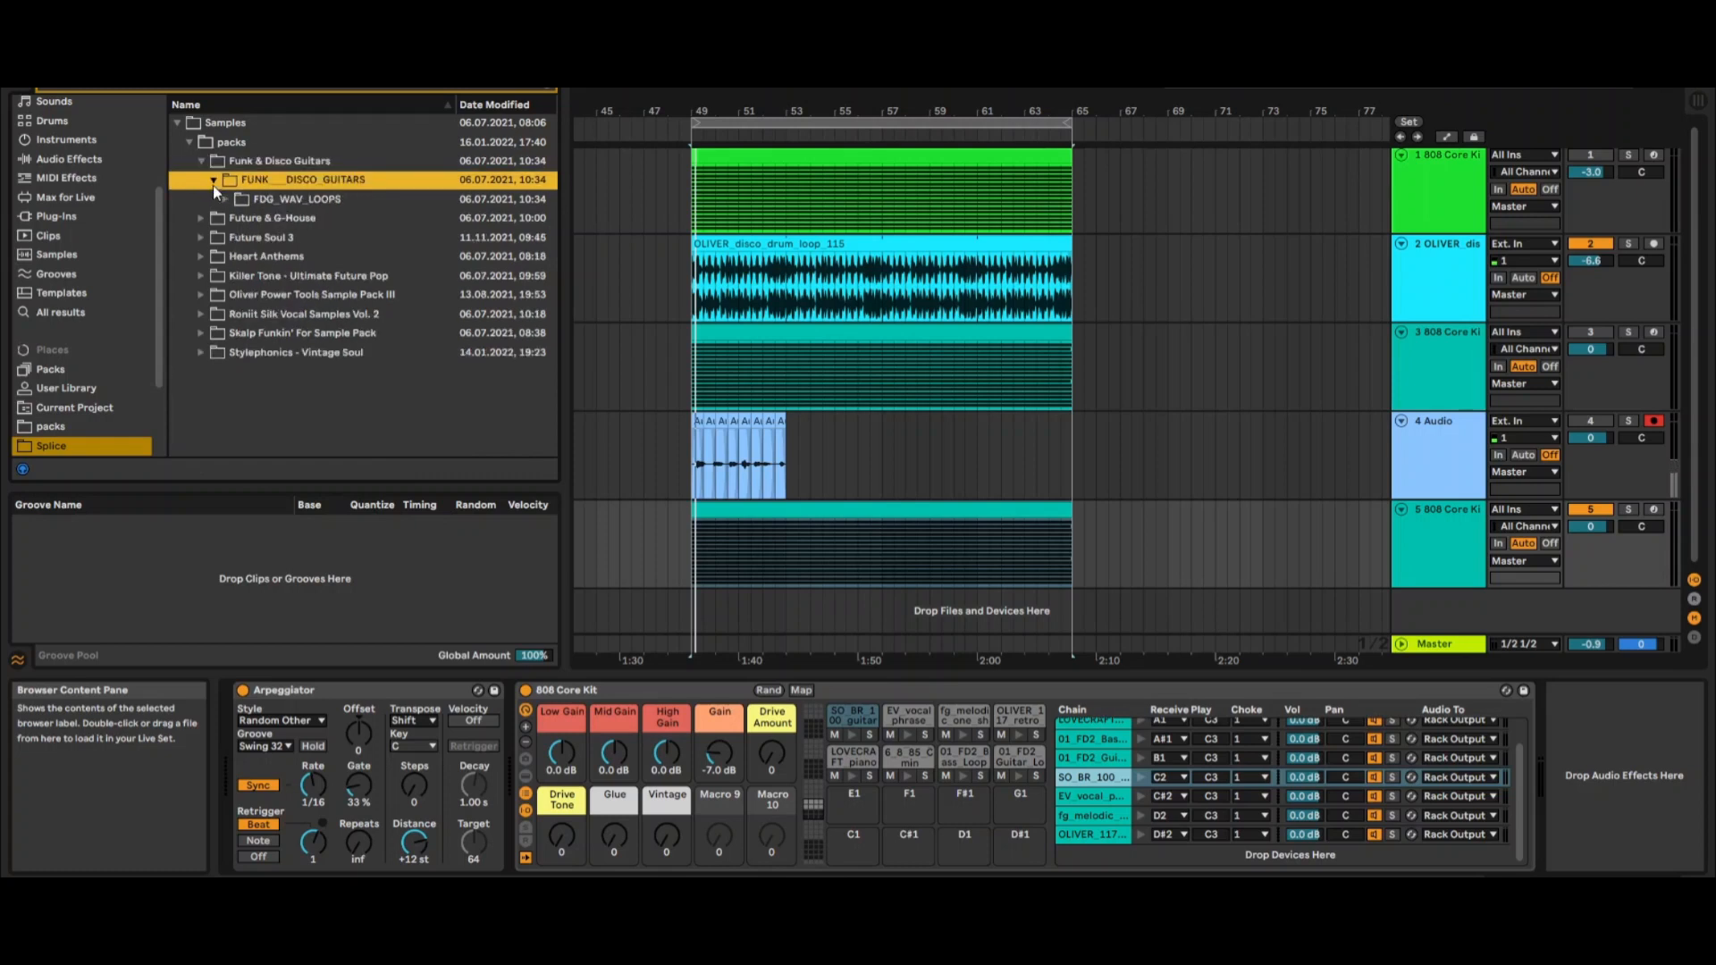
pyautogui.click(225, 200)
pyautogui.click(238, 219)
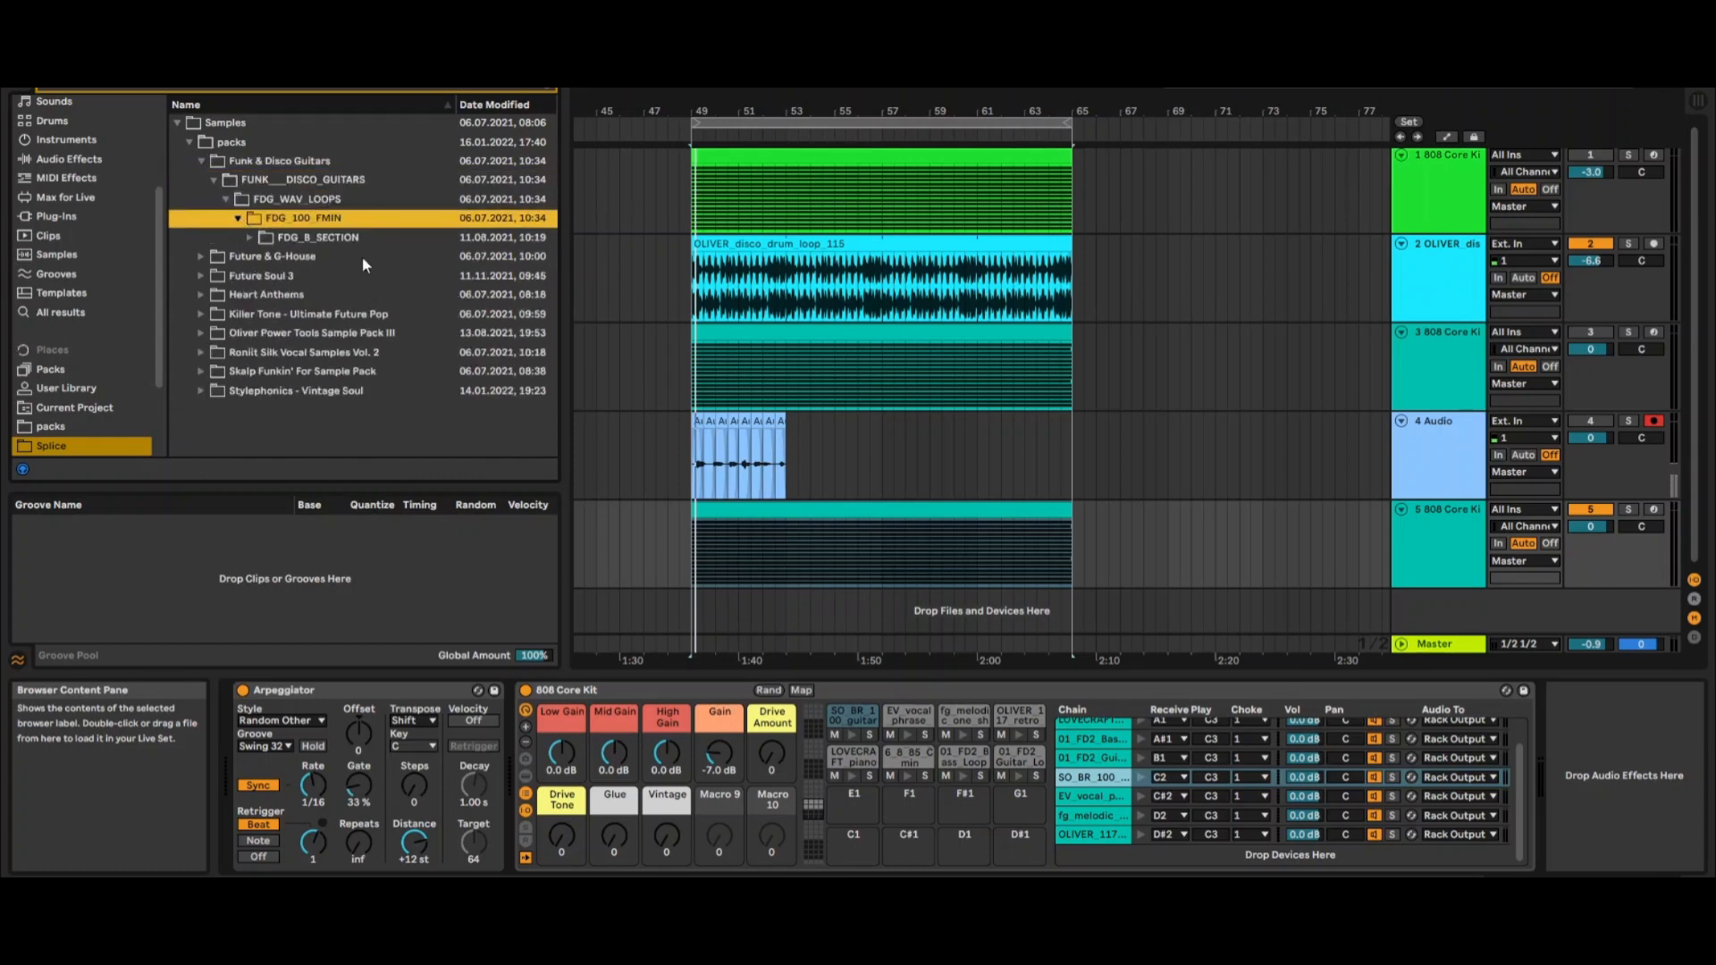
pyautogui.click(250, 237)
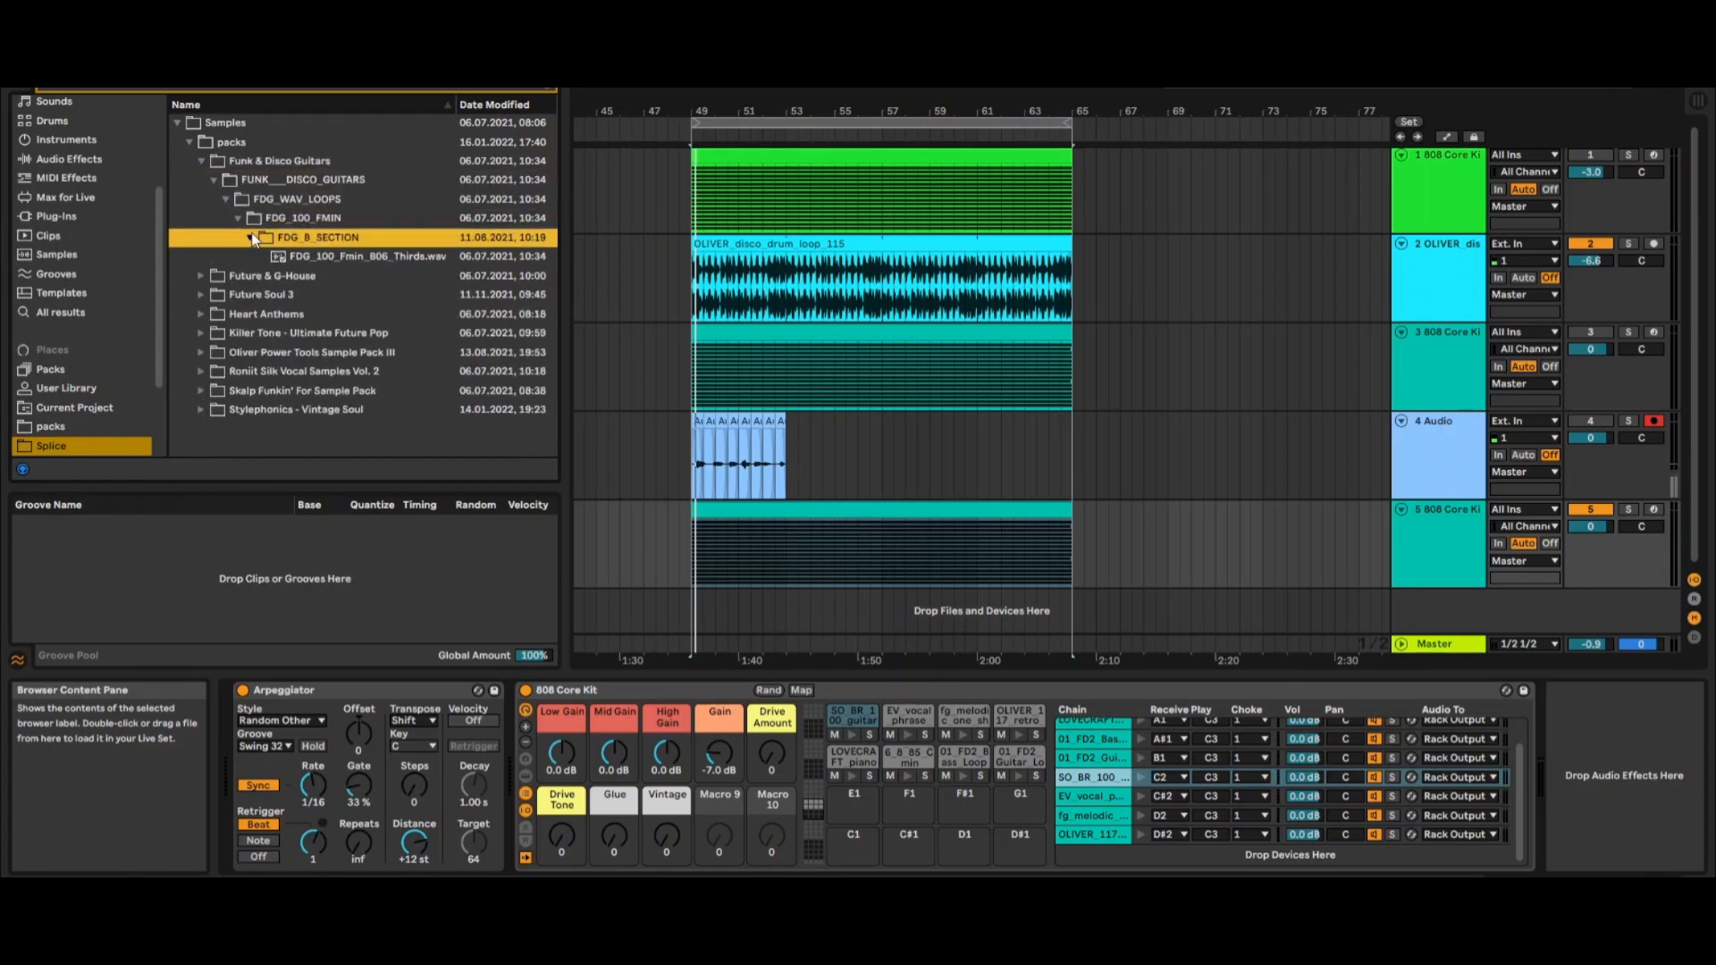
pyautogui.doubleClick(277, 257)
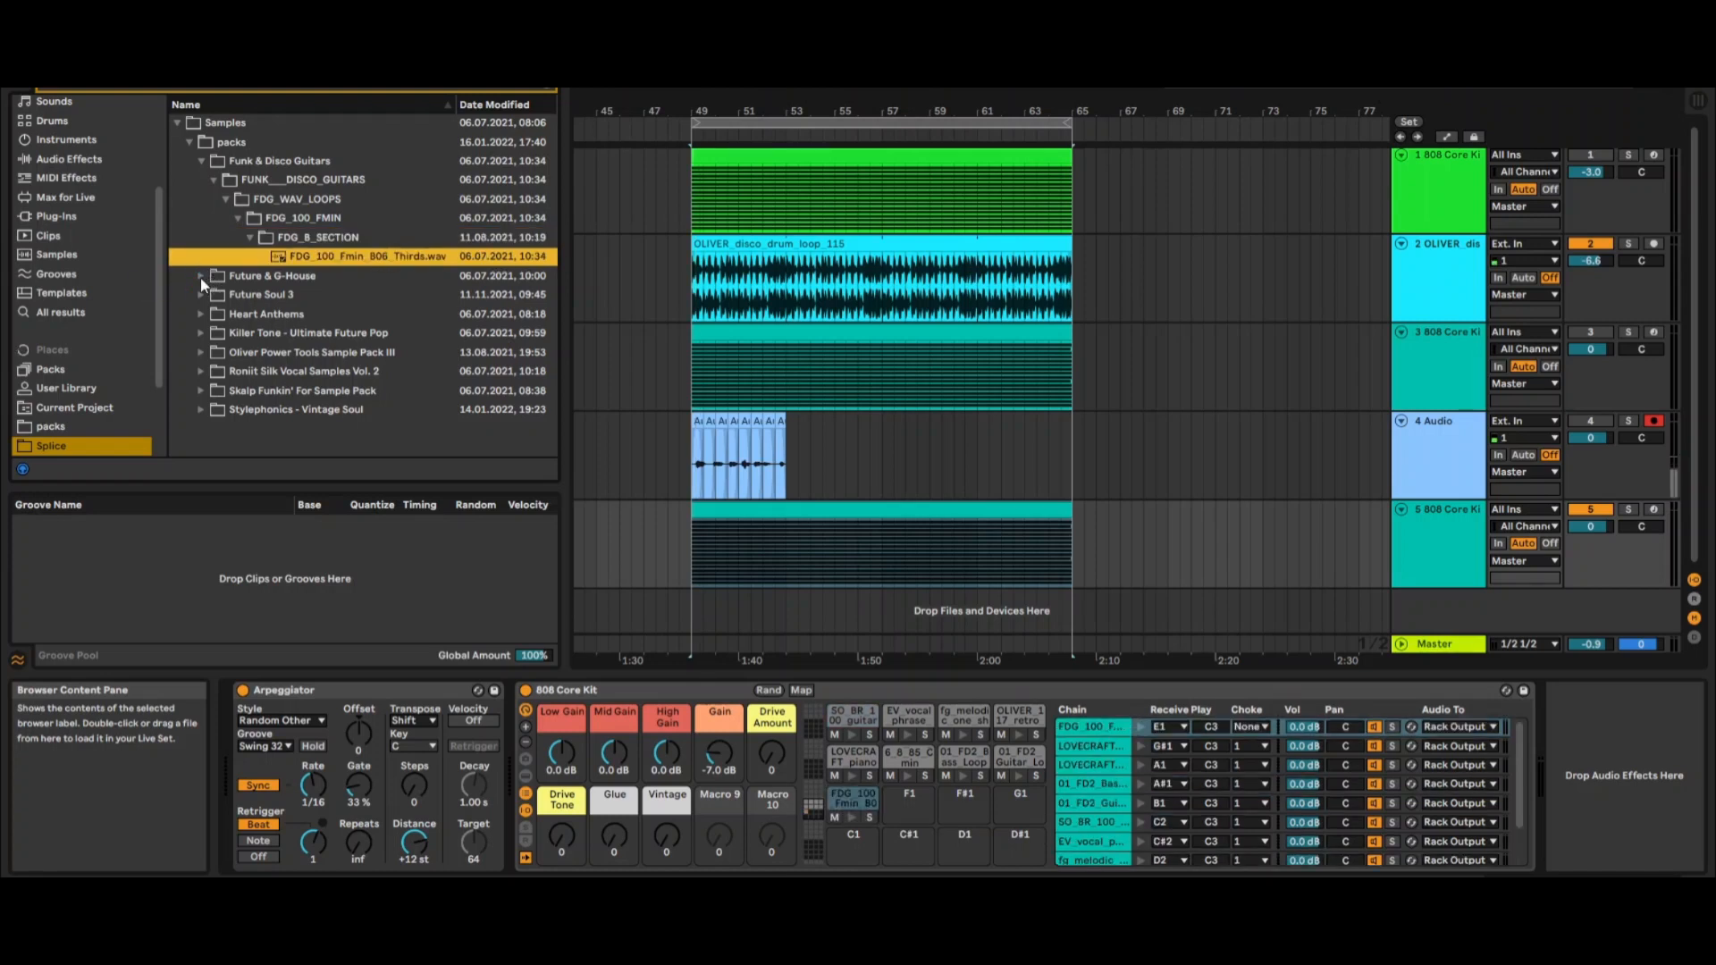
pyautogui.click(203, 284)
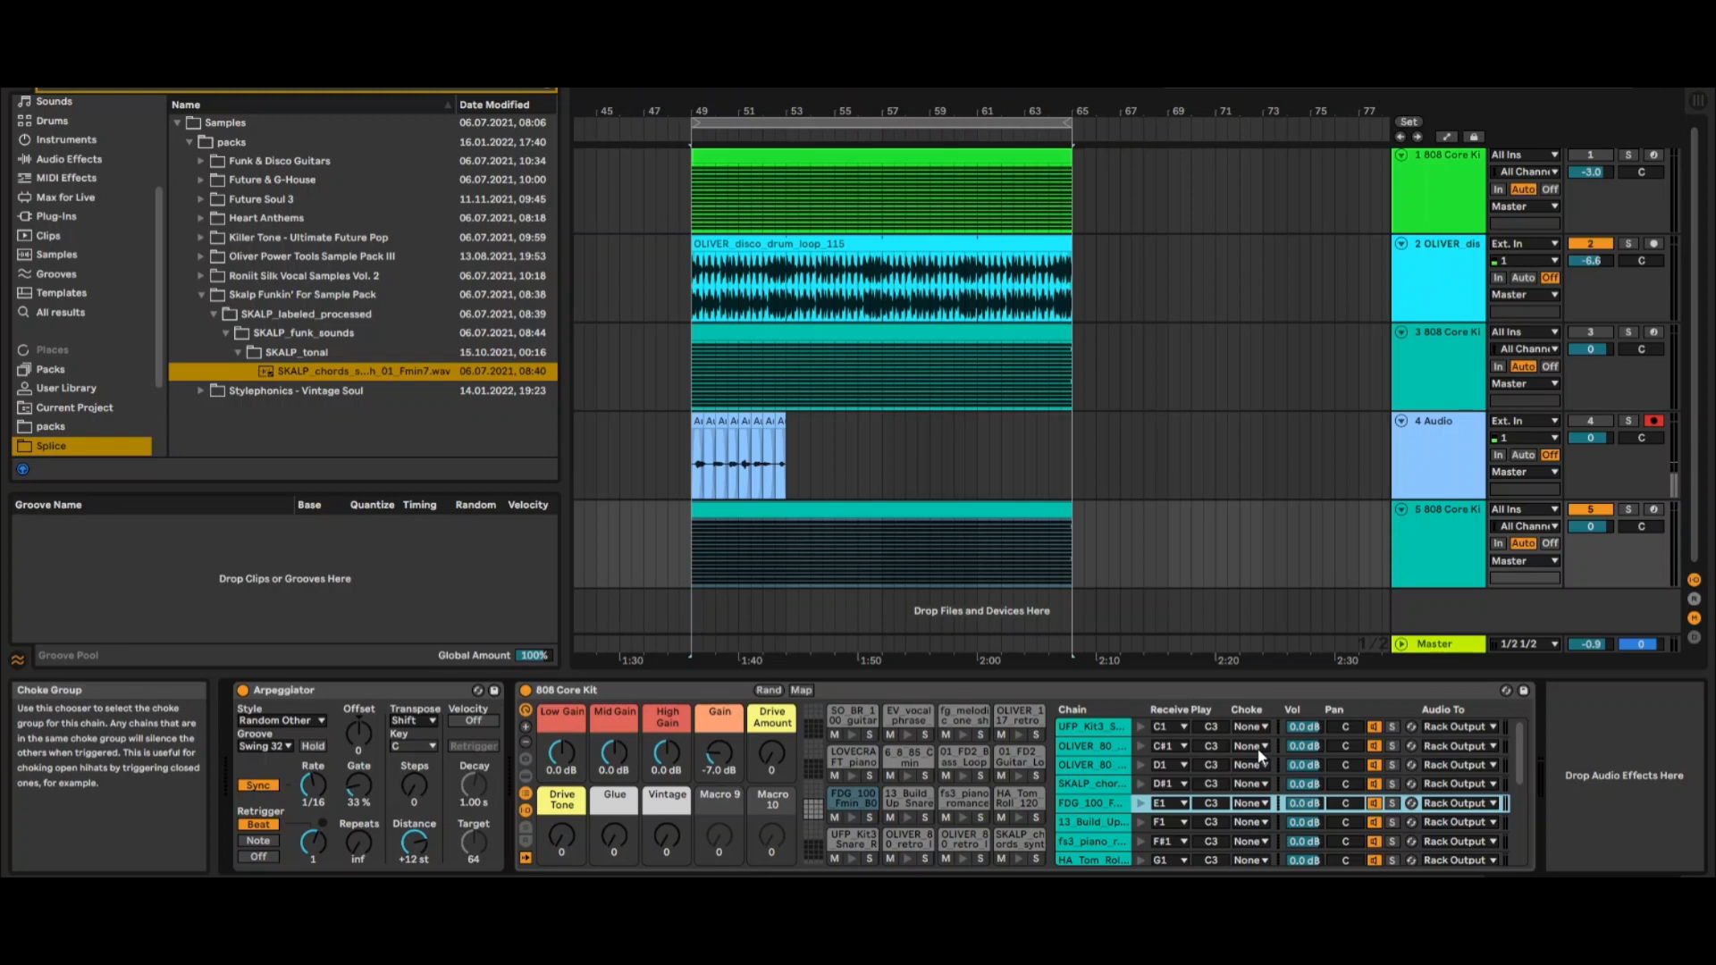
# Assign the new chains on pads C1 to G1 to choke group 2 and start playback.
pyautogui.scroll(-4, 1260, 758)
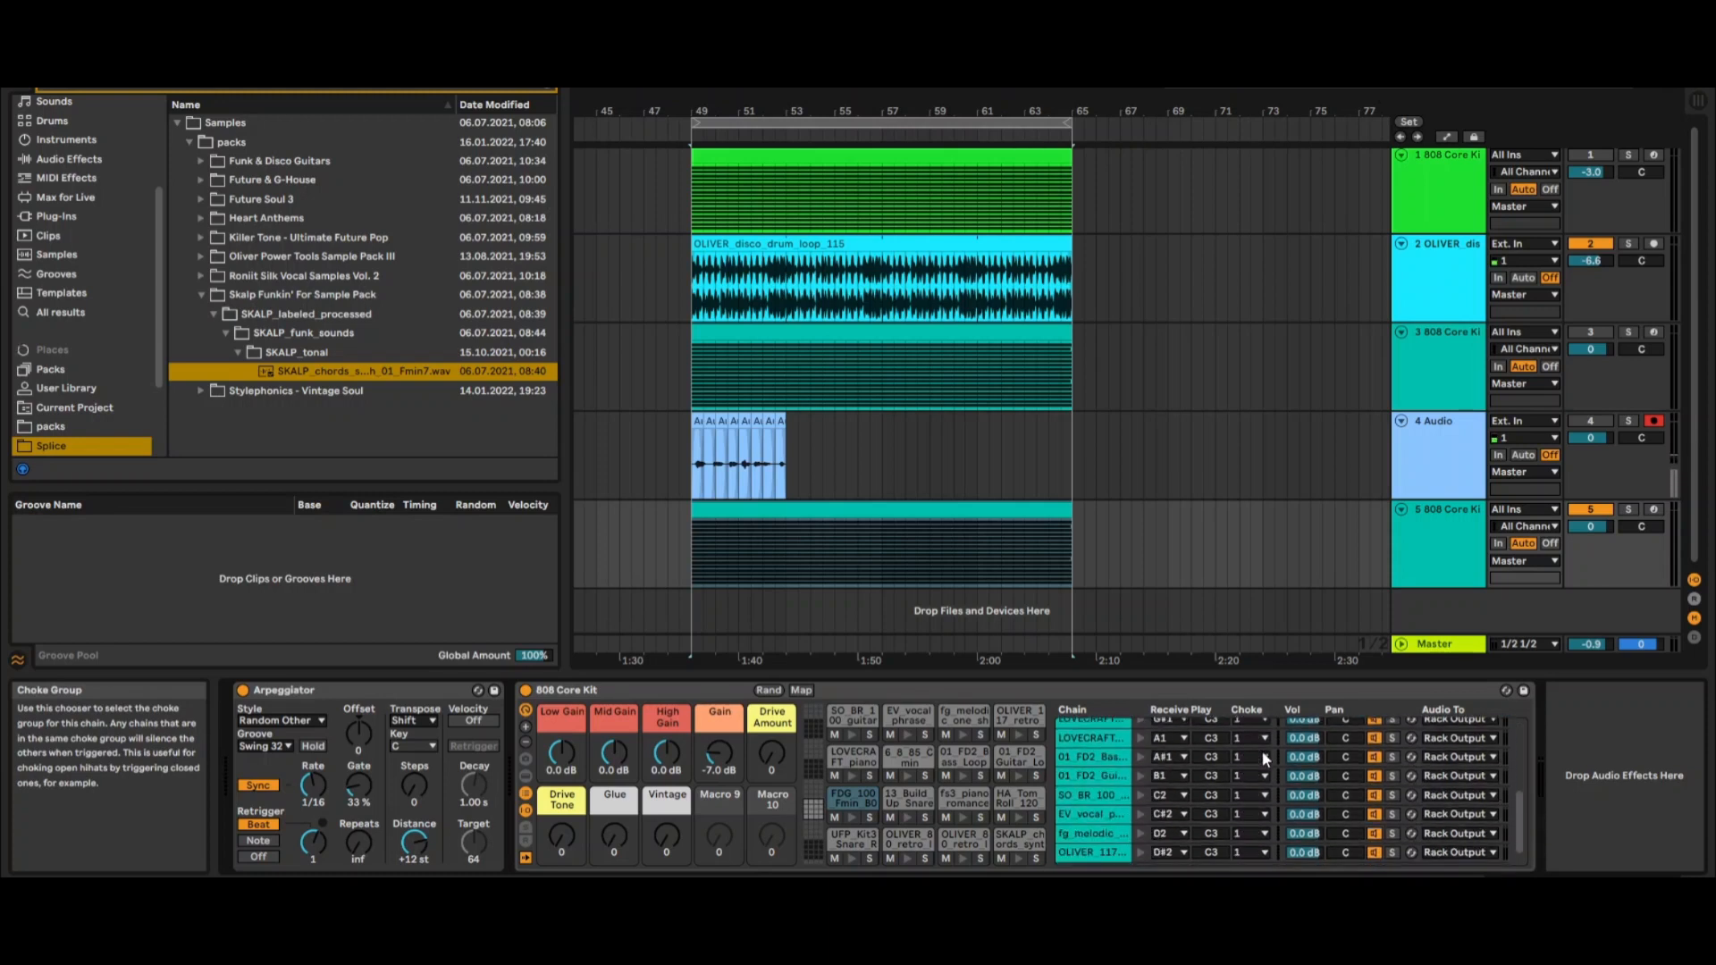
pyautogui.scroll(2, 1262, 749)
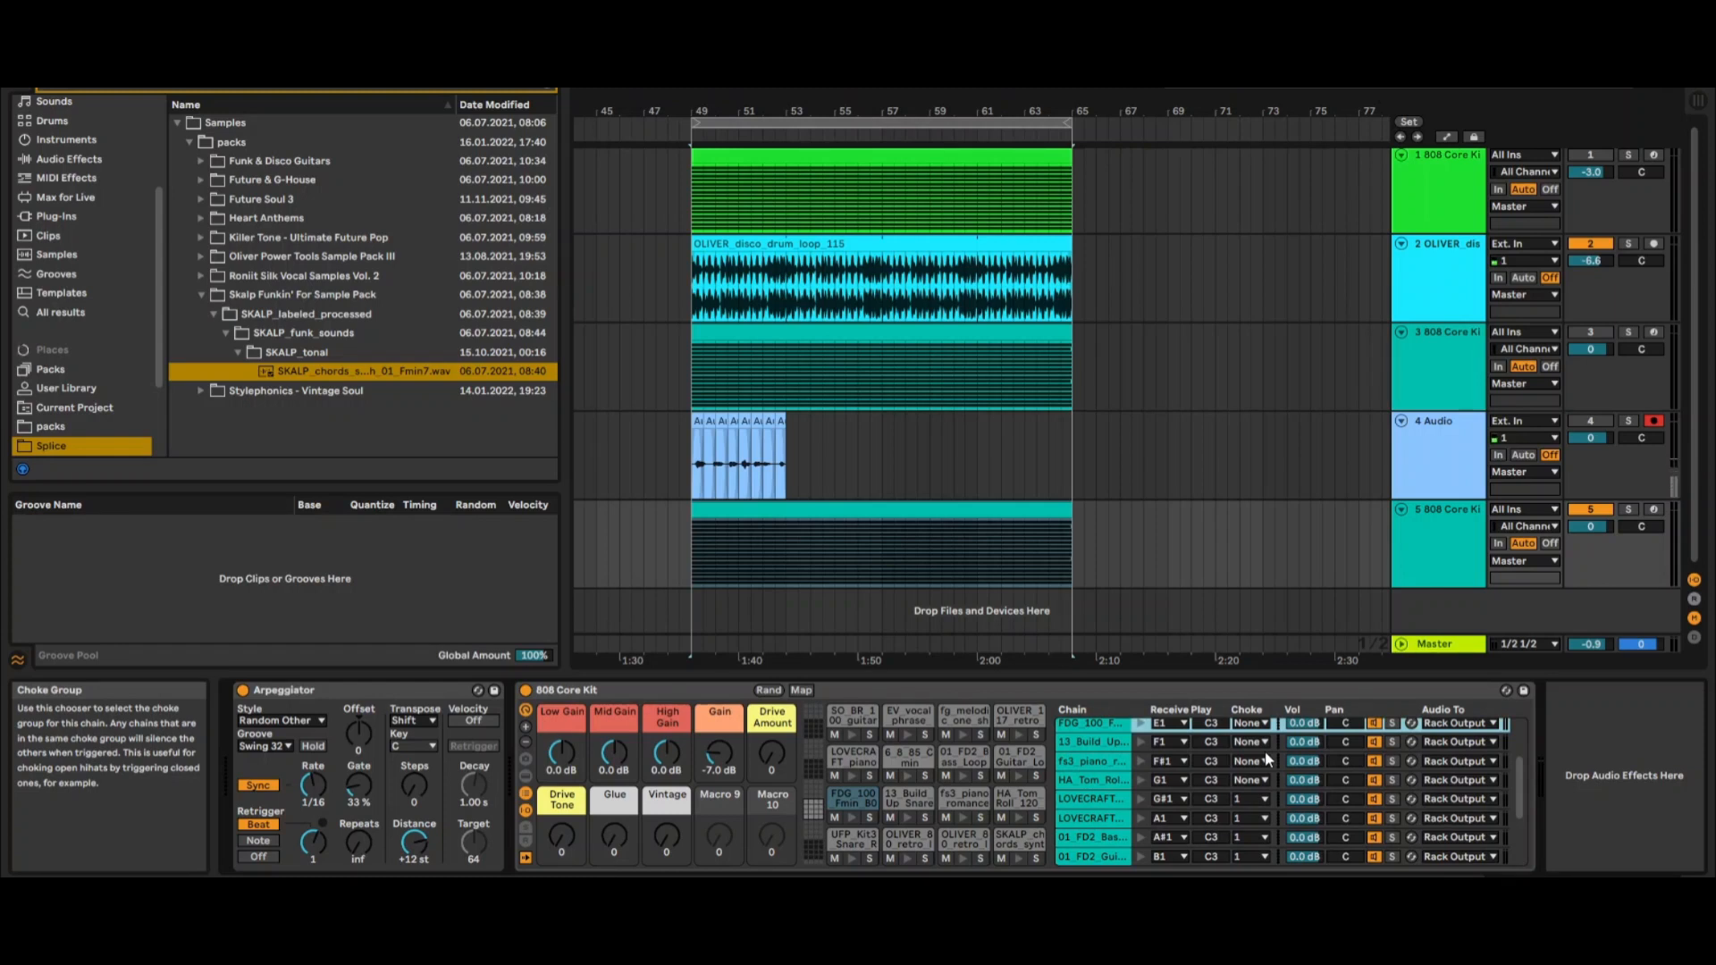
pyautogui.moveTo(1264, 751); pyautogui.dragTo(1128, 738)
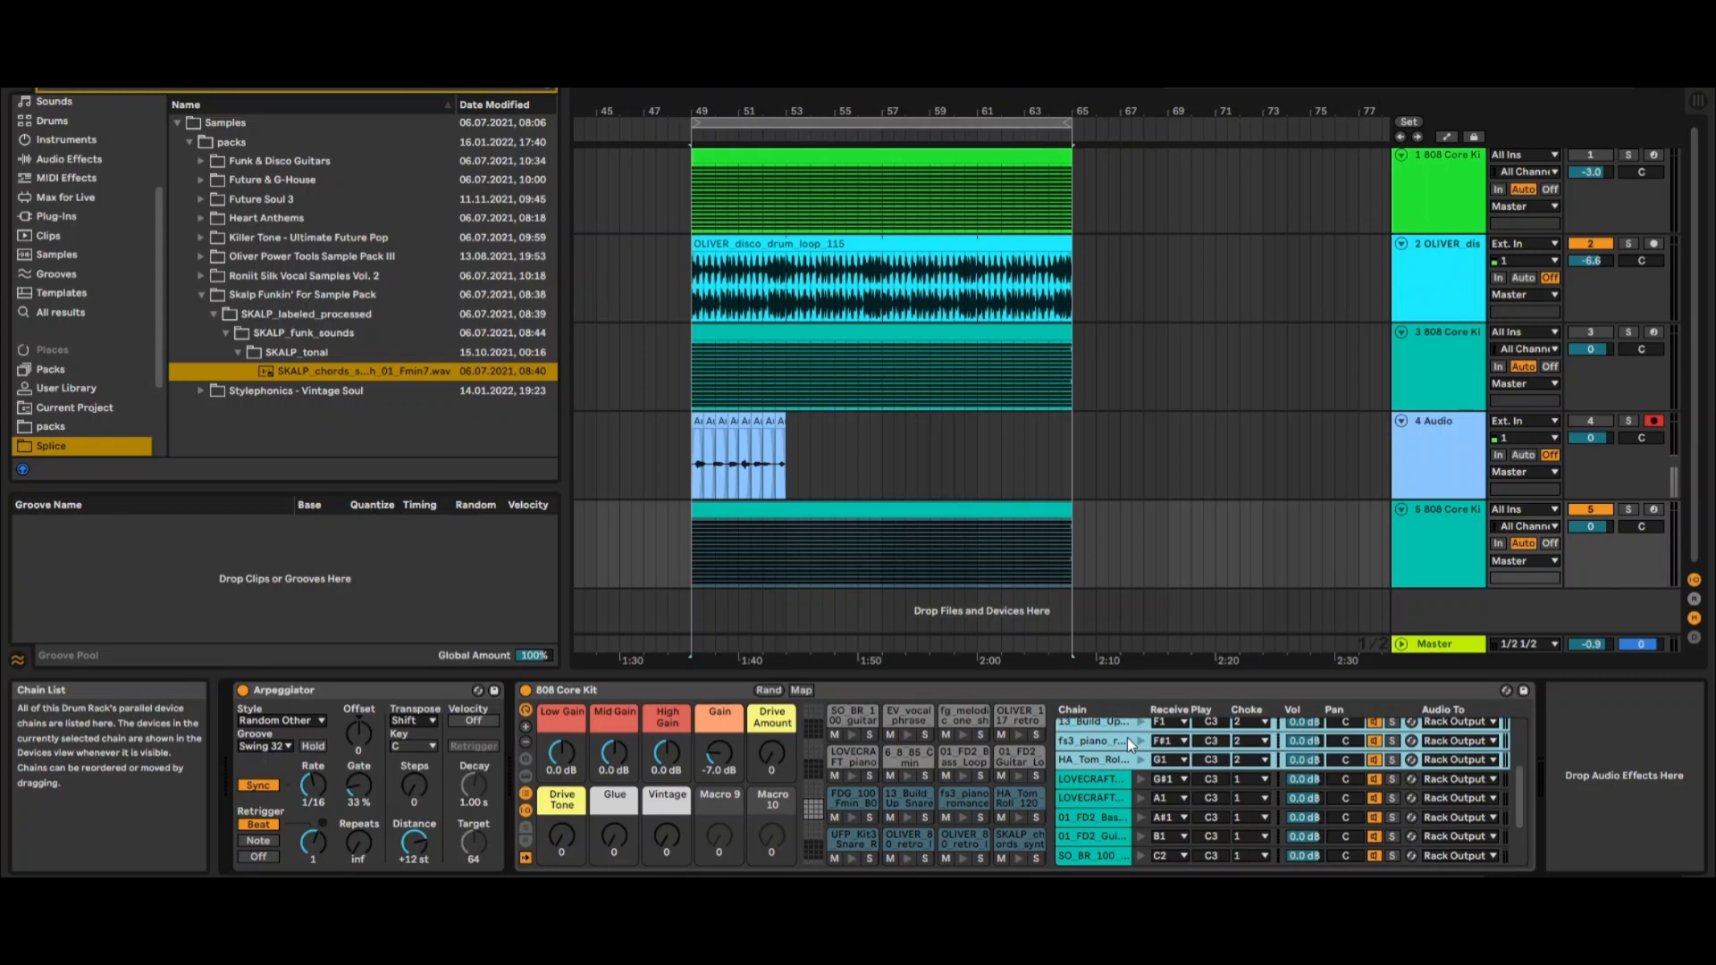
pyautogui.press('space')
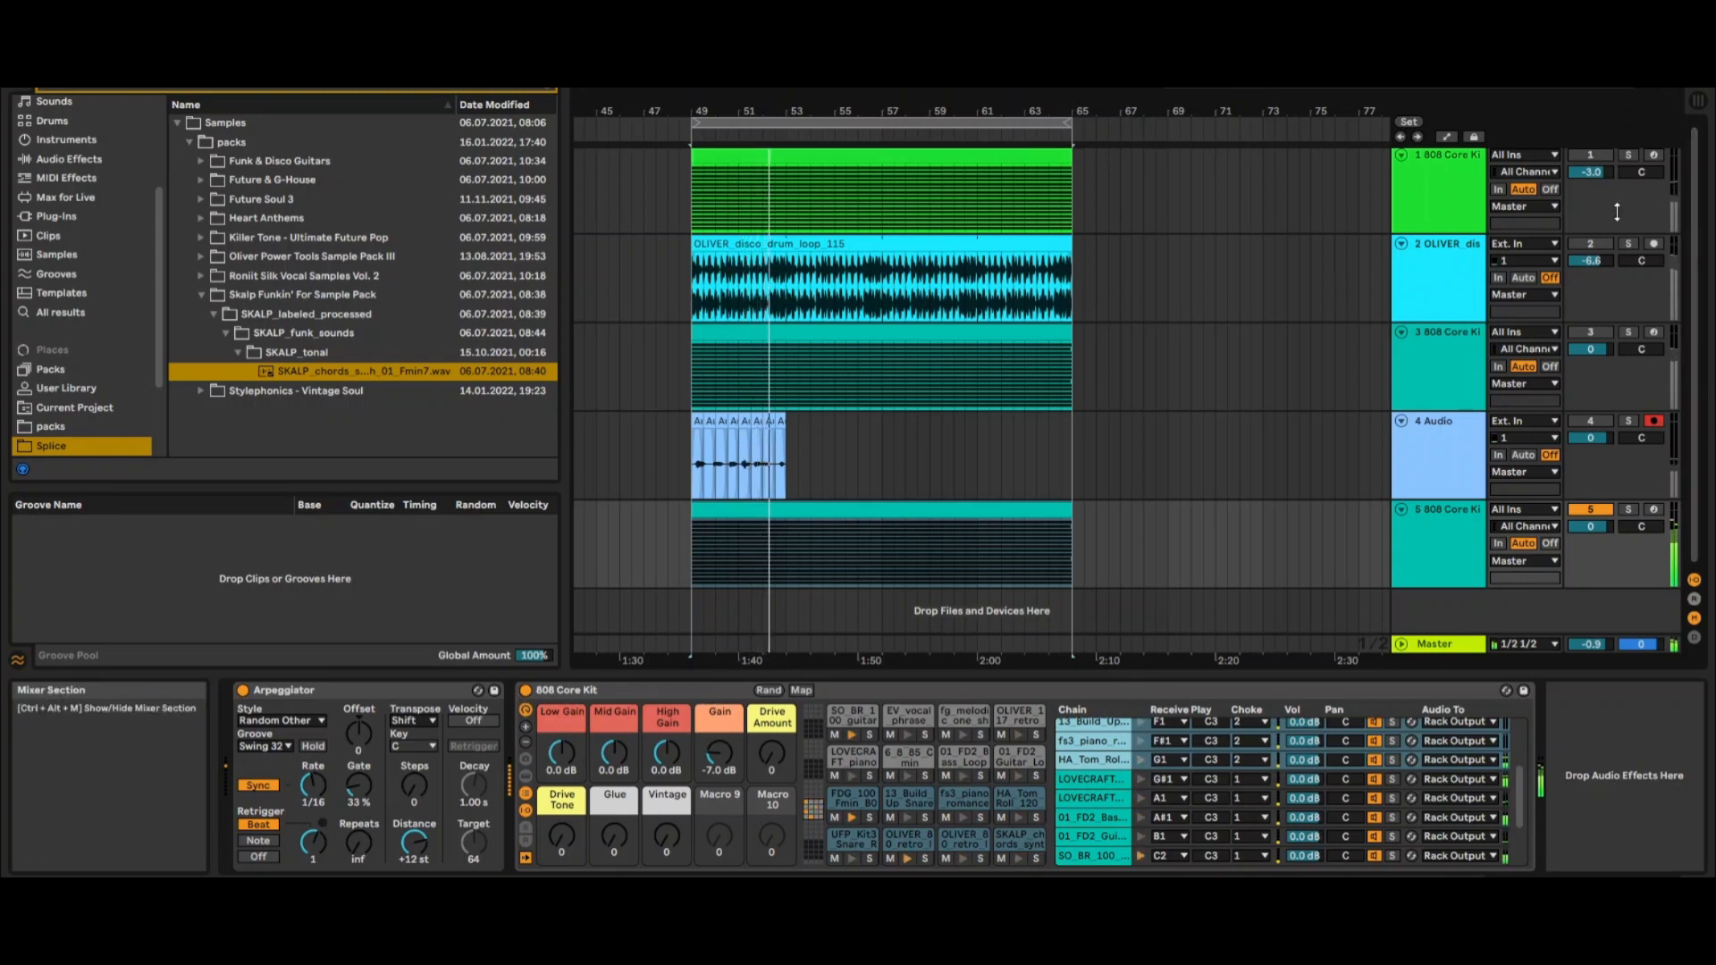
# Set the Arpeggiator on track 5 to Random Once with Swing 16 and a 1/8 rate, adjust its gate, and play it against the disco drum loop.
pyautogui.click(1591, 244)
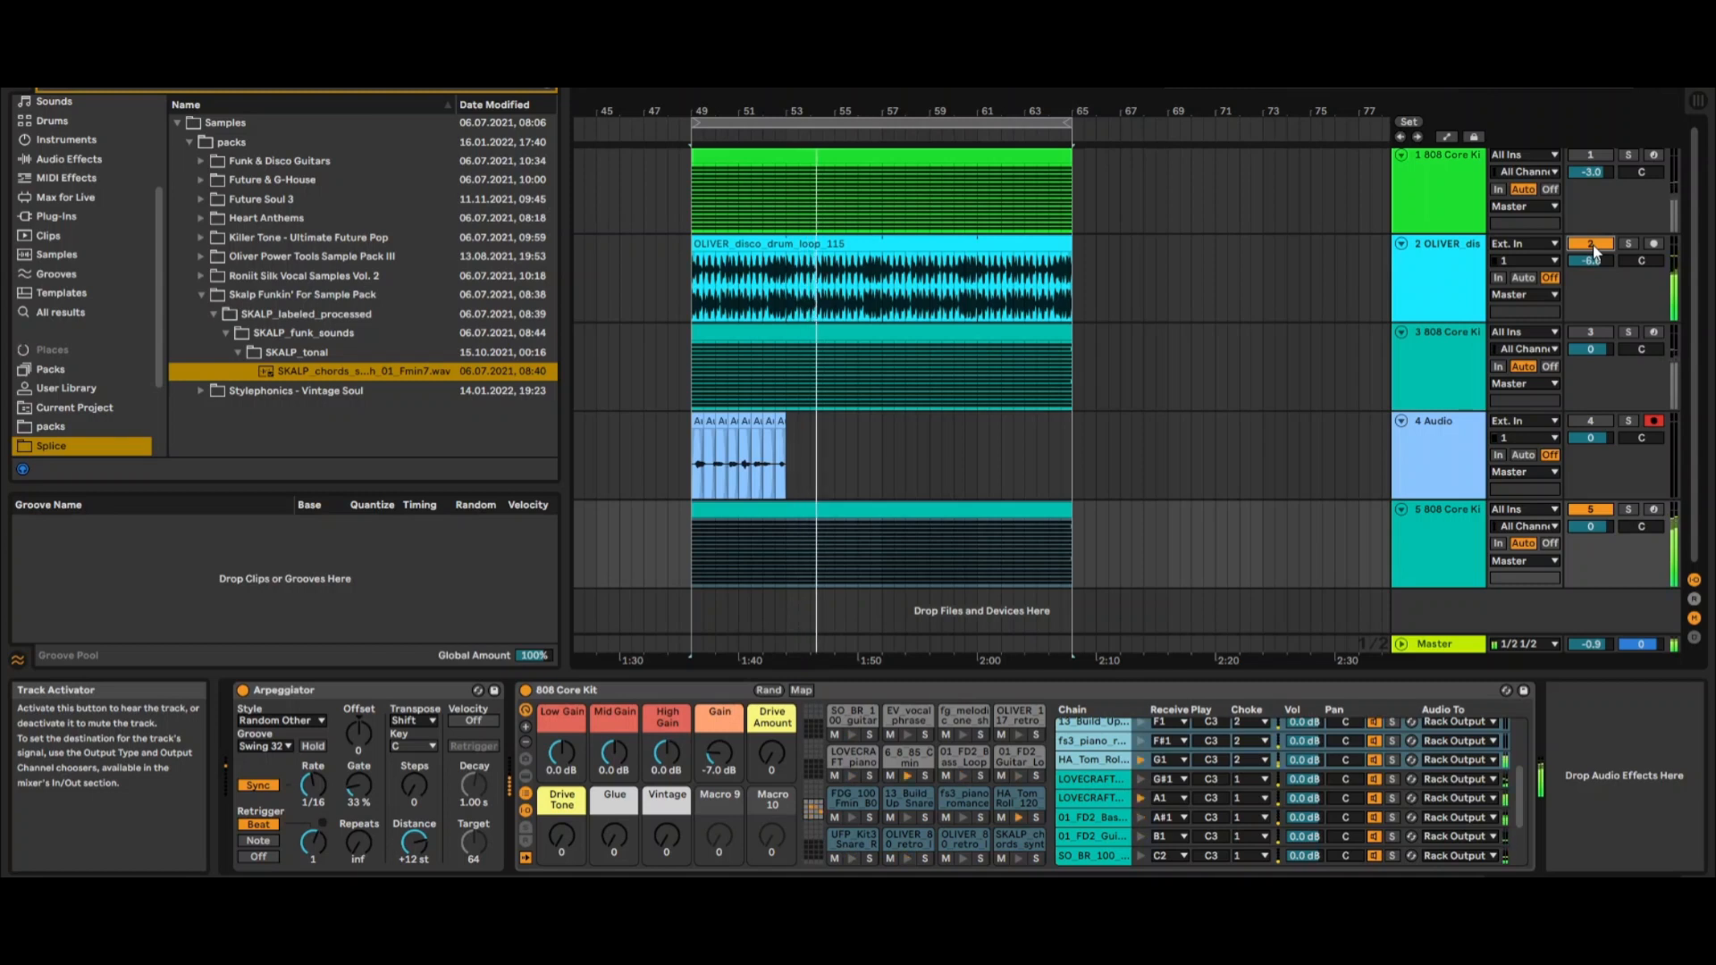
pyautogui.click(1591, 244)
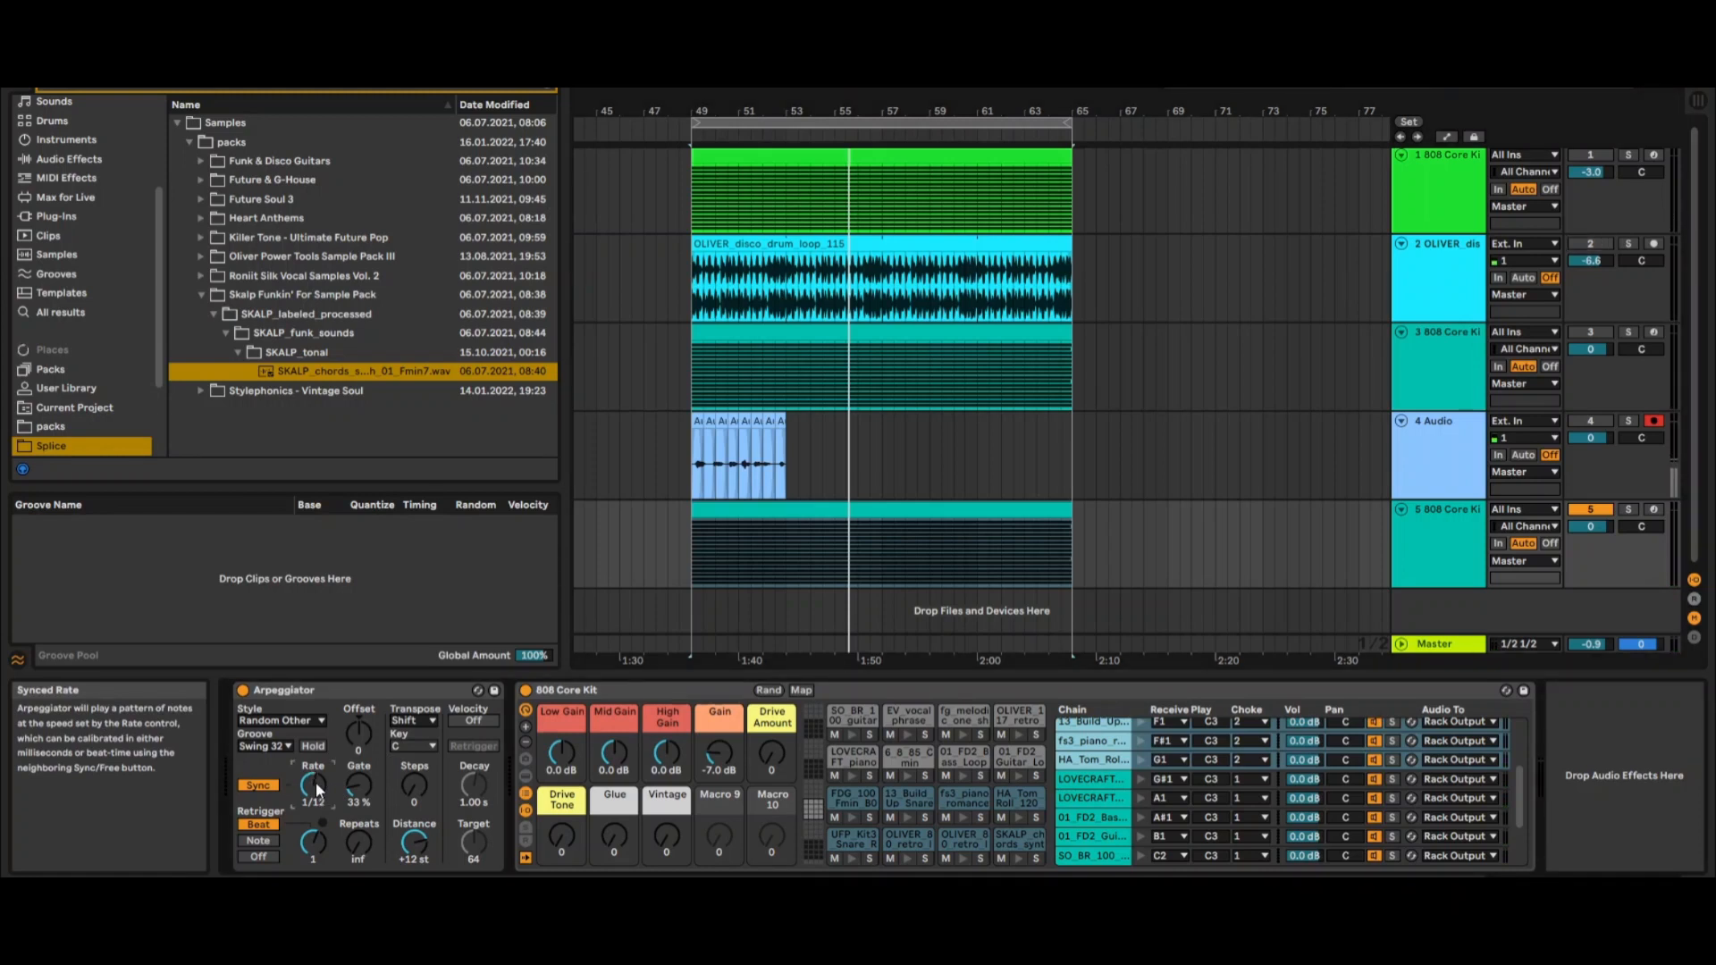
pyautogui.click(303, 693)
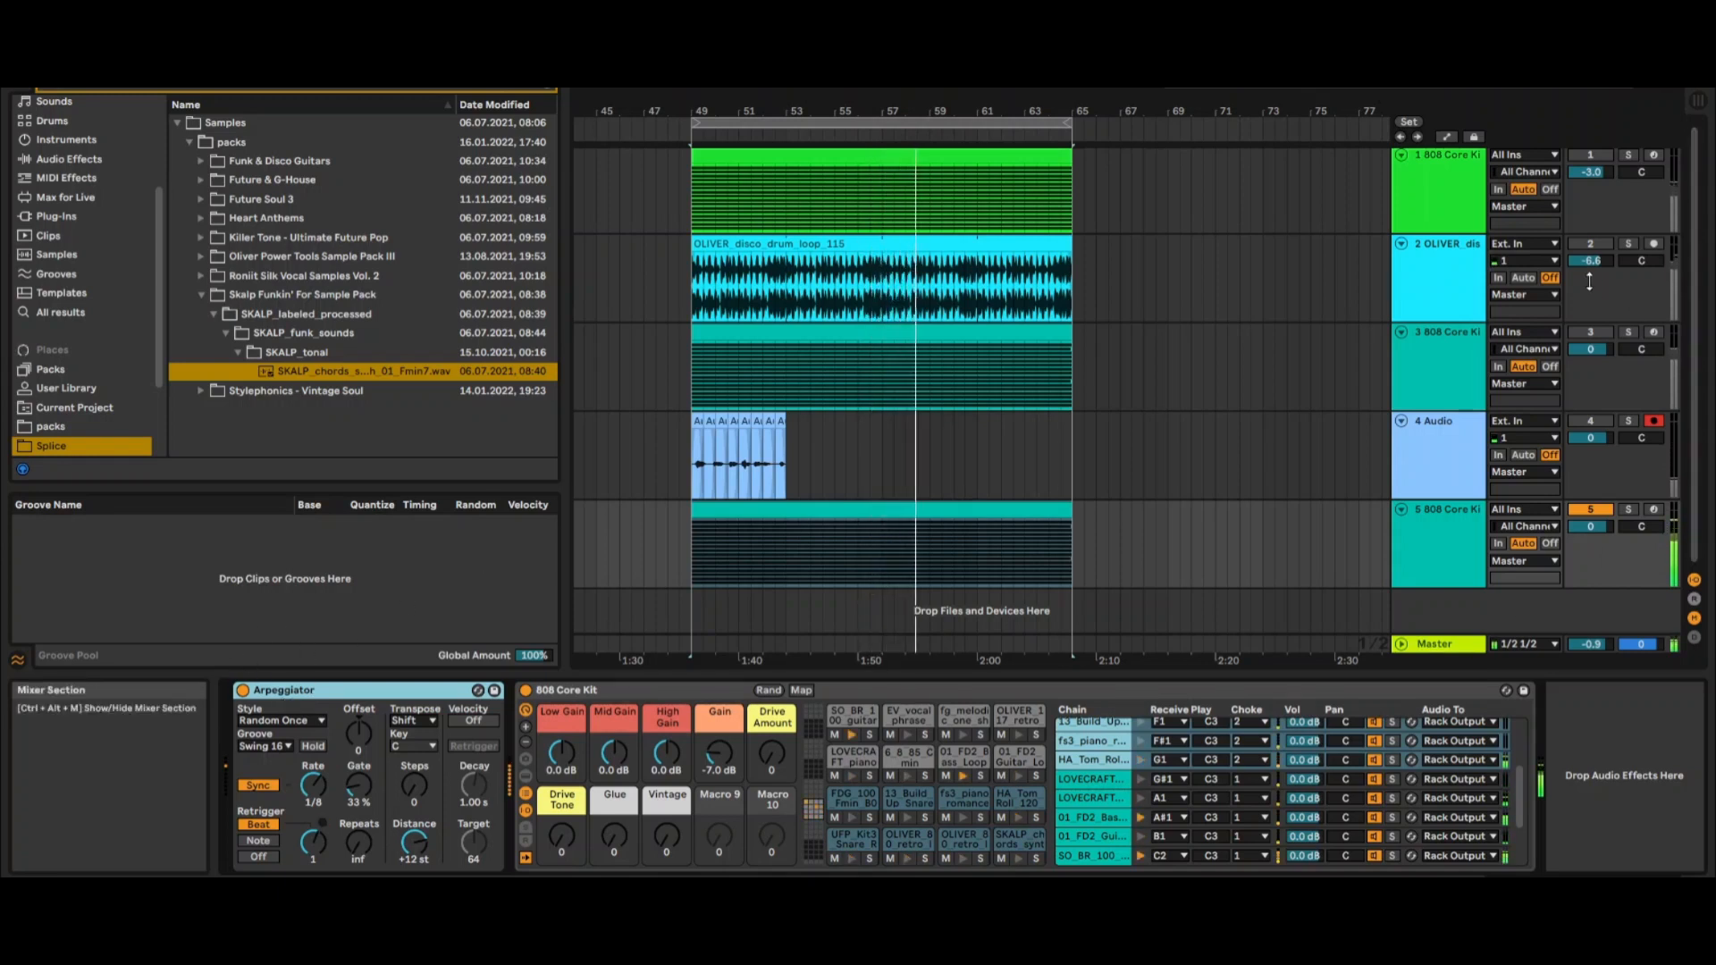
pyautogui.click(1588, 244)
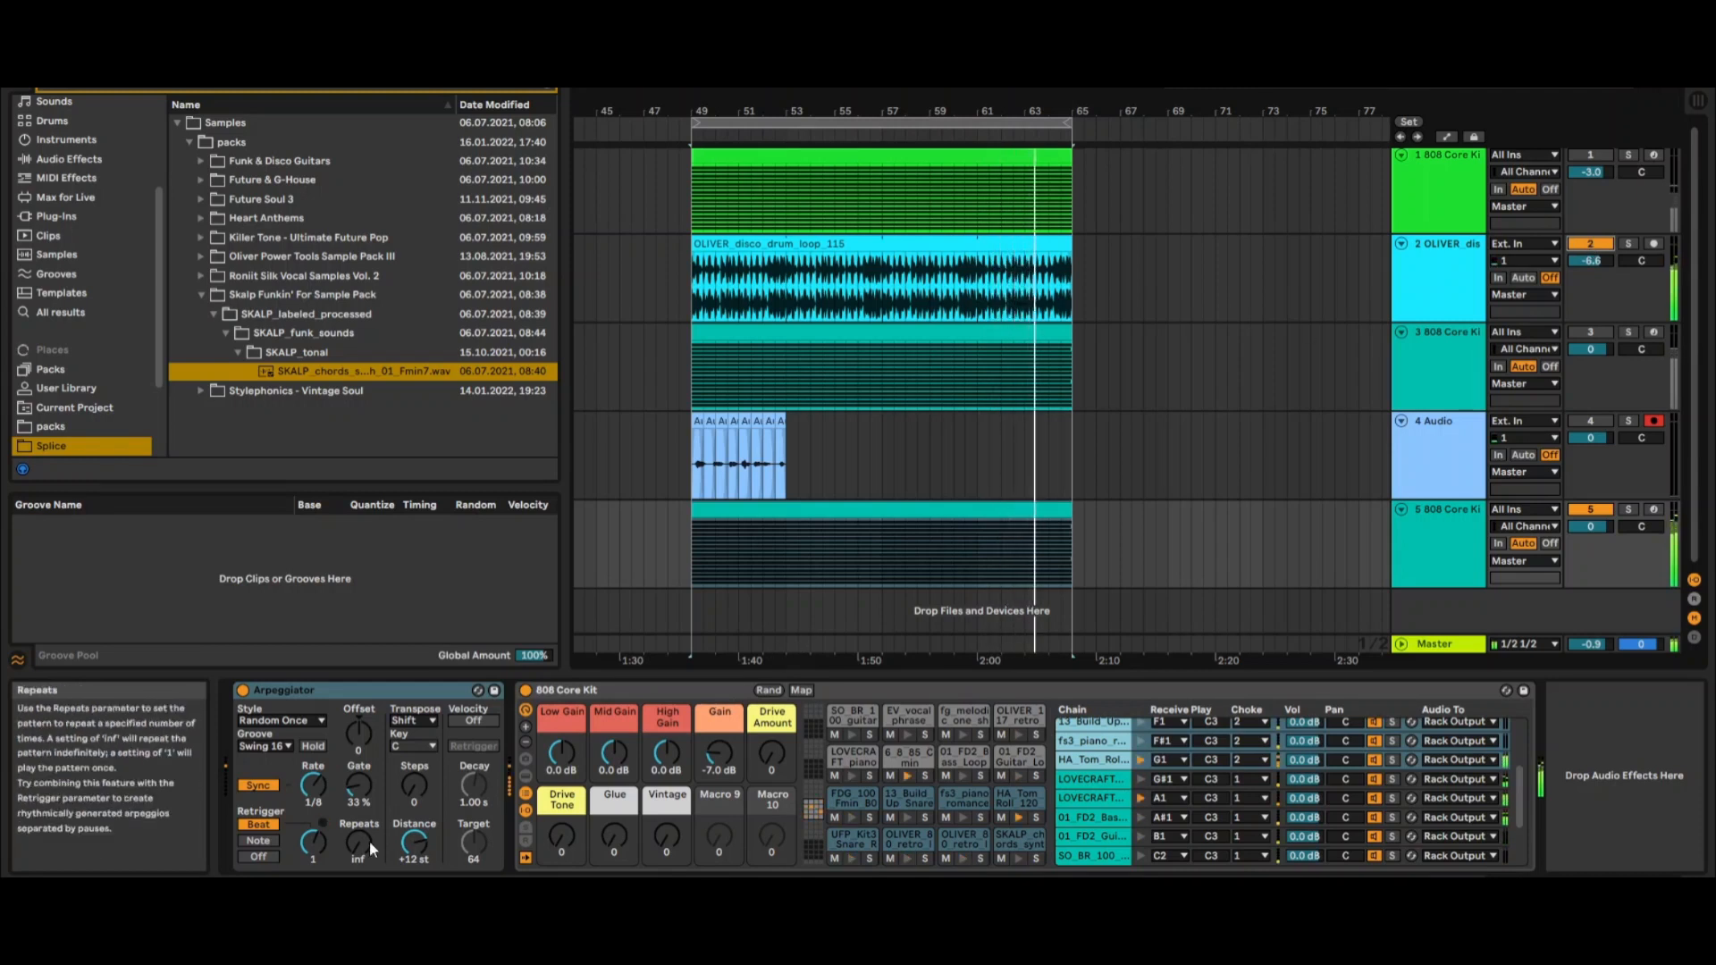
pyautogui.moveTo(359, 785); pyautogui.dragTo(358, 635)
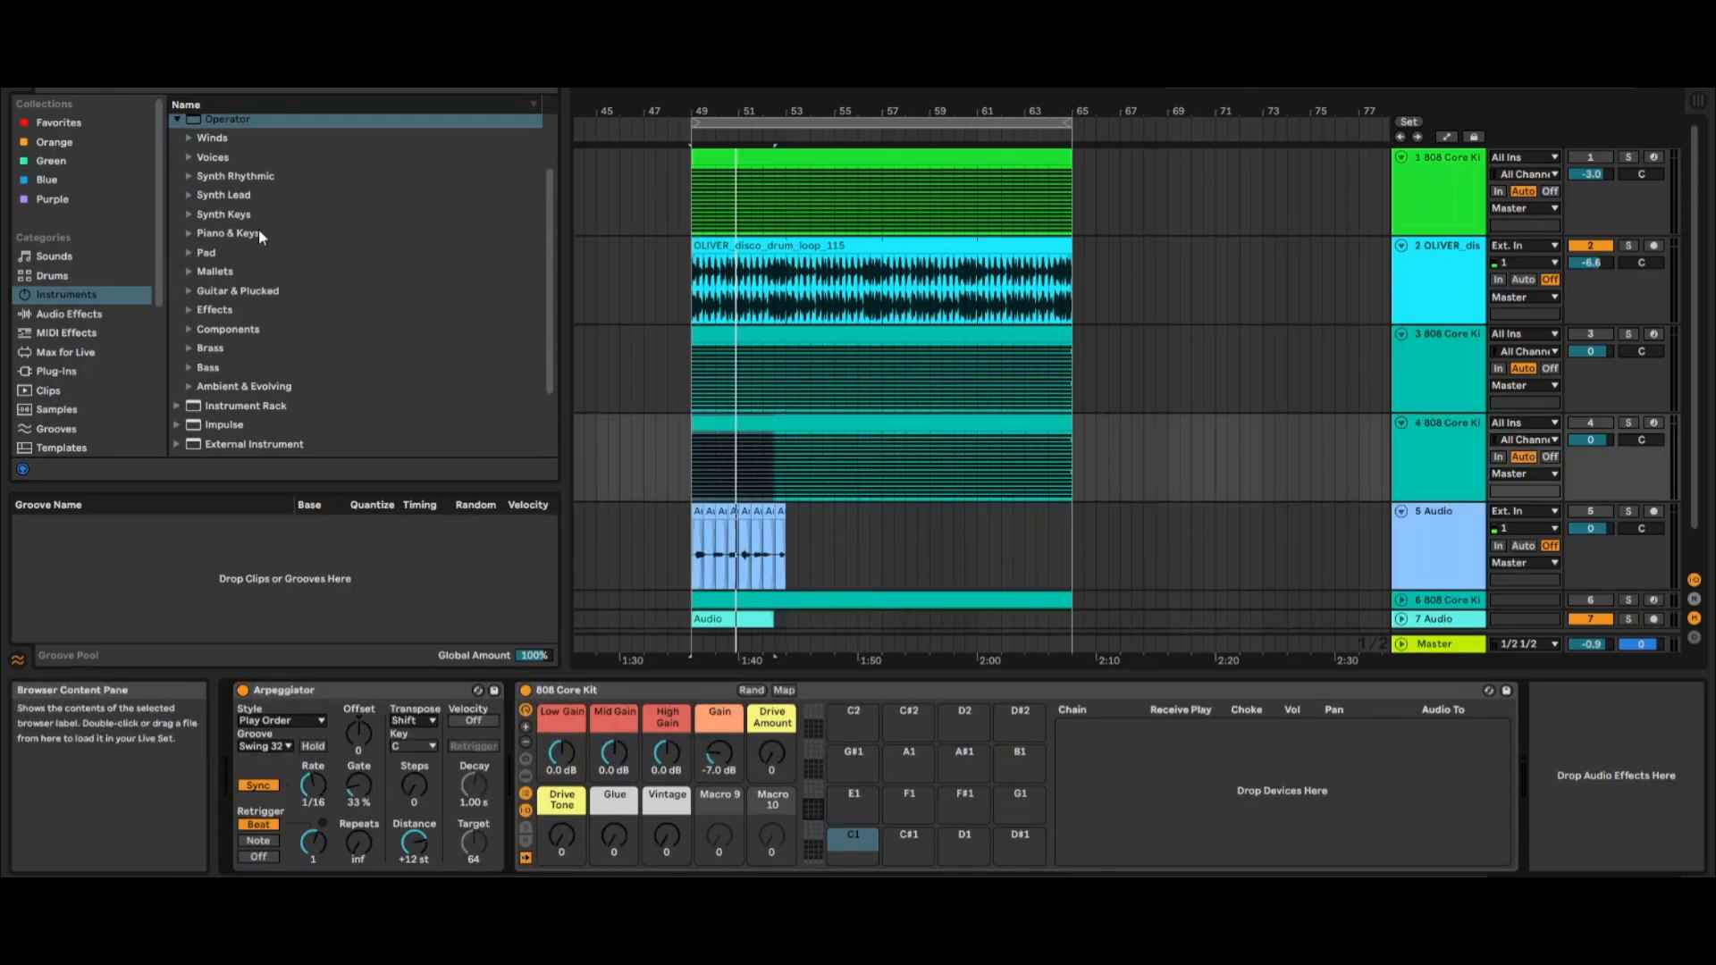
# Fill pads C1 to G1 of track 4's empty 808 Core Kit with Operator presets, from Warm Chime Keys to Slight Vibrato Brass, in choke group 1.
pyautogui.scroll(1, 258, 291)
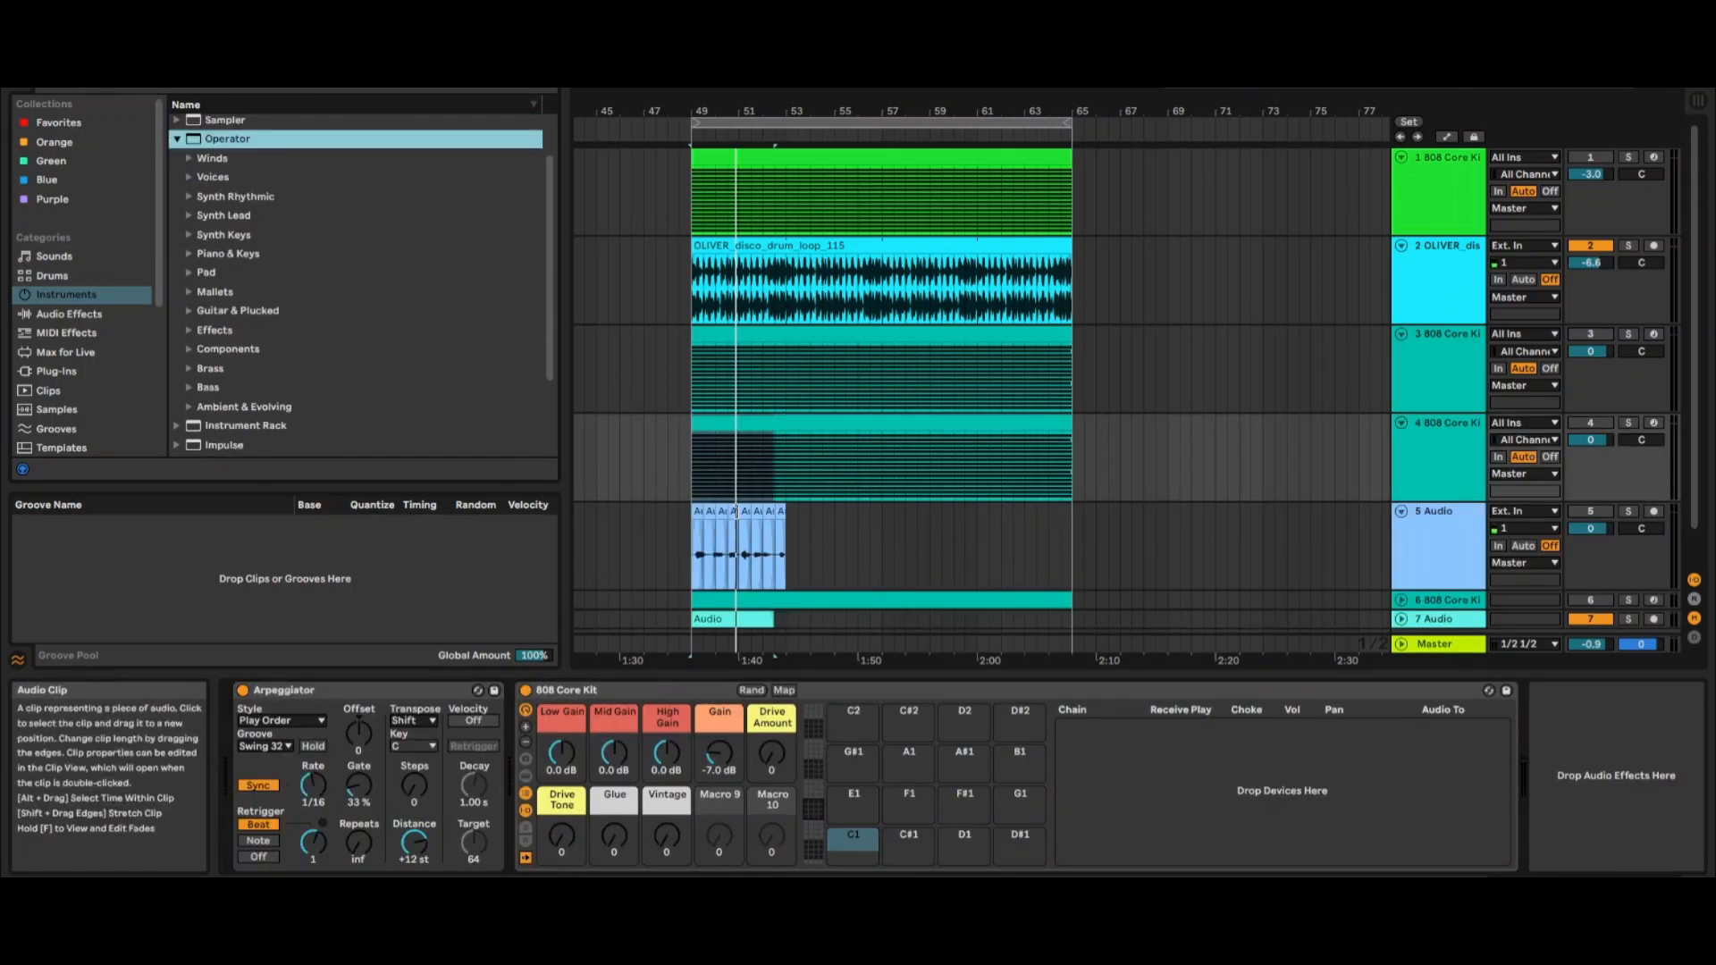
pyautogui.click(783, 440)
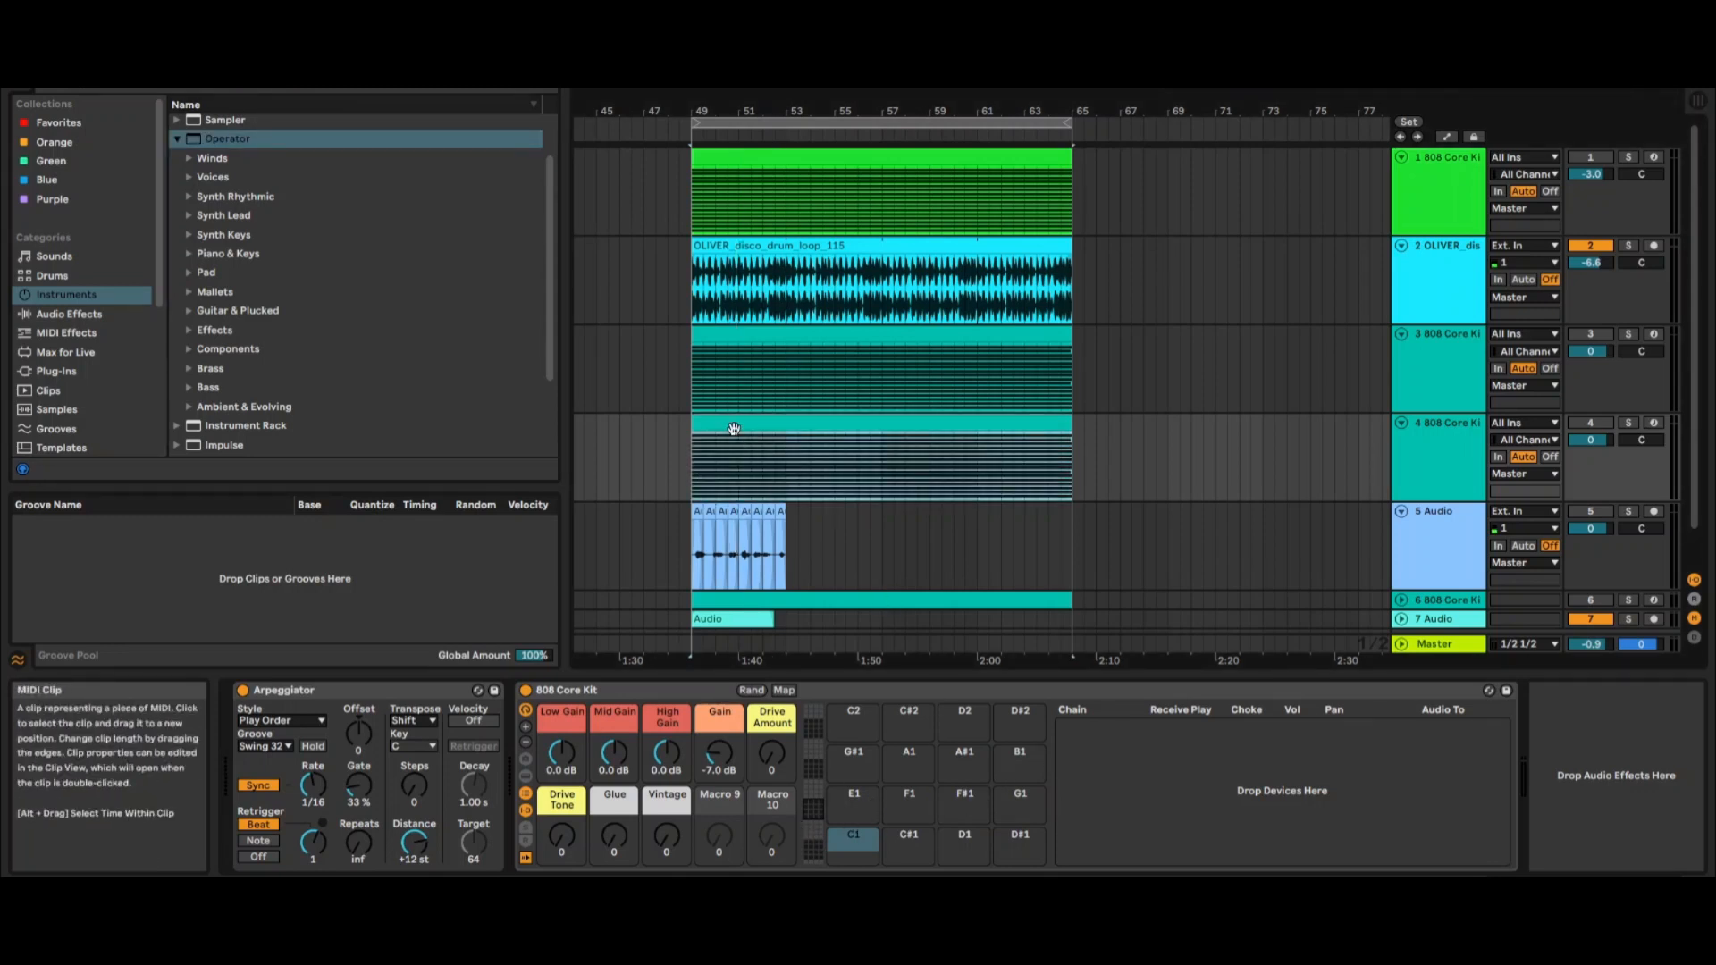
pyautogui.click(189, 235)
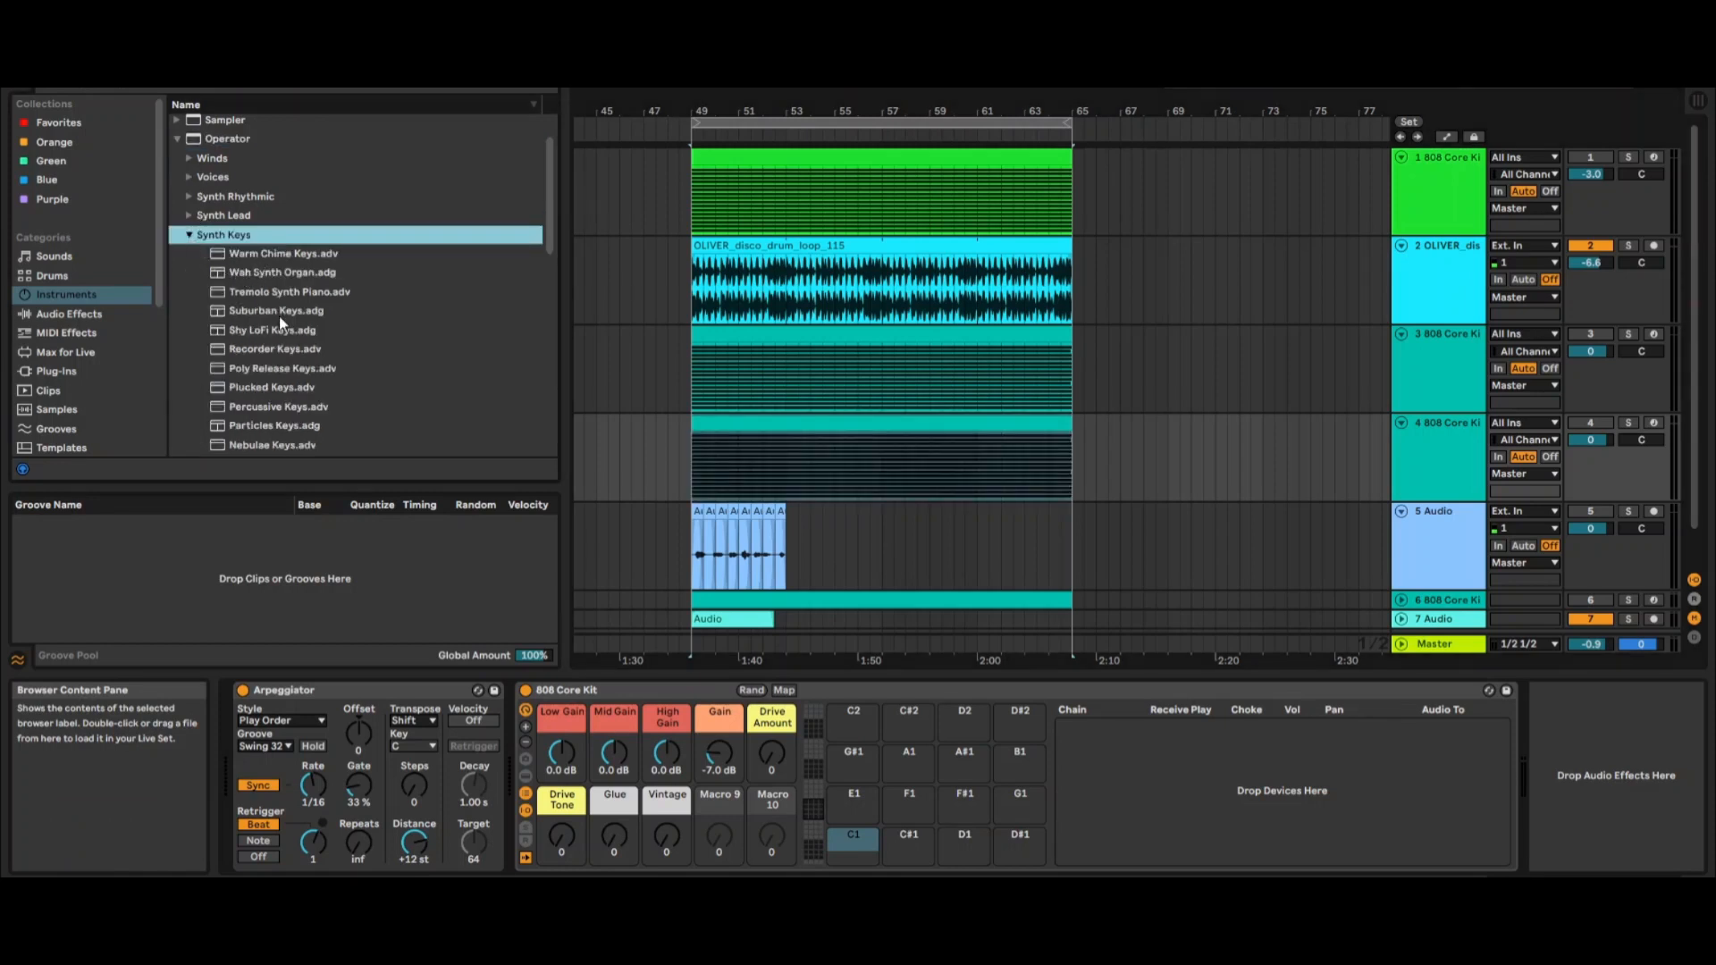
pyautogui.moveTo(250, 254); pyautogui.dragTo(1251, 822)
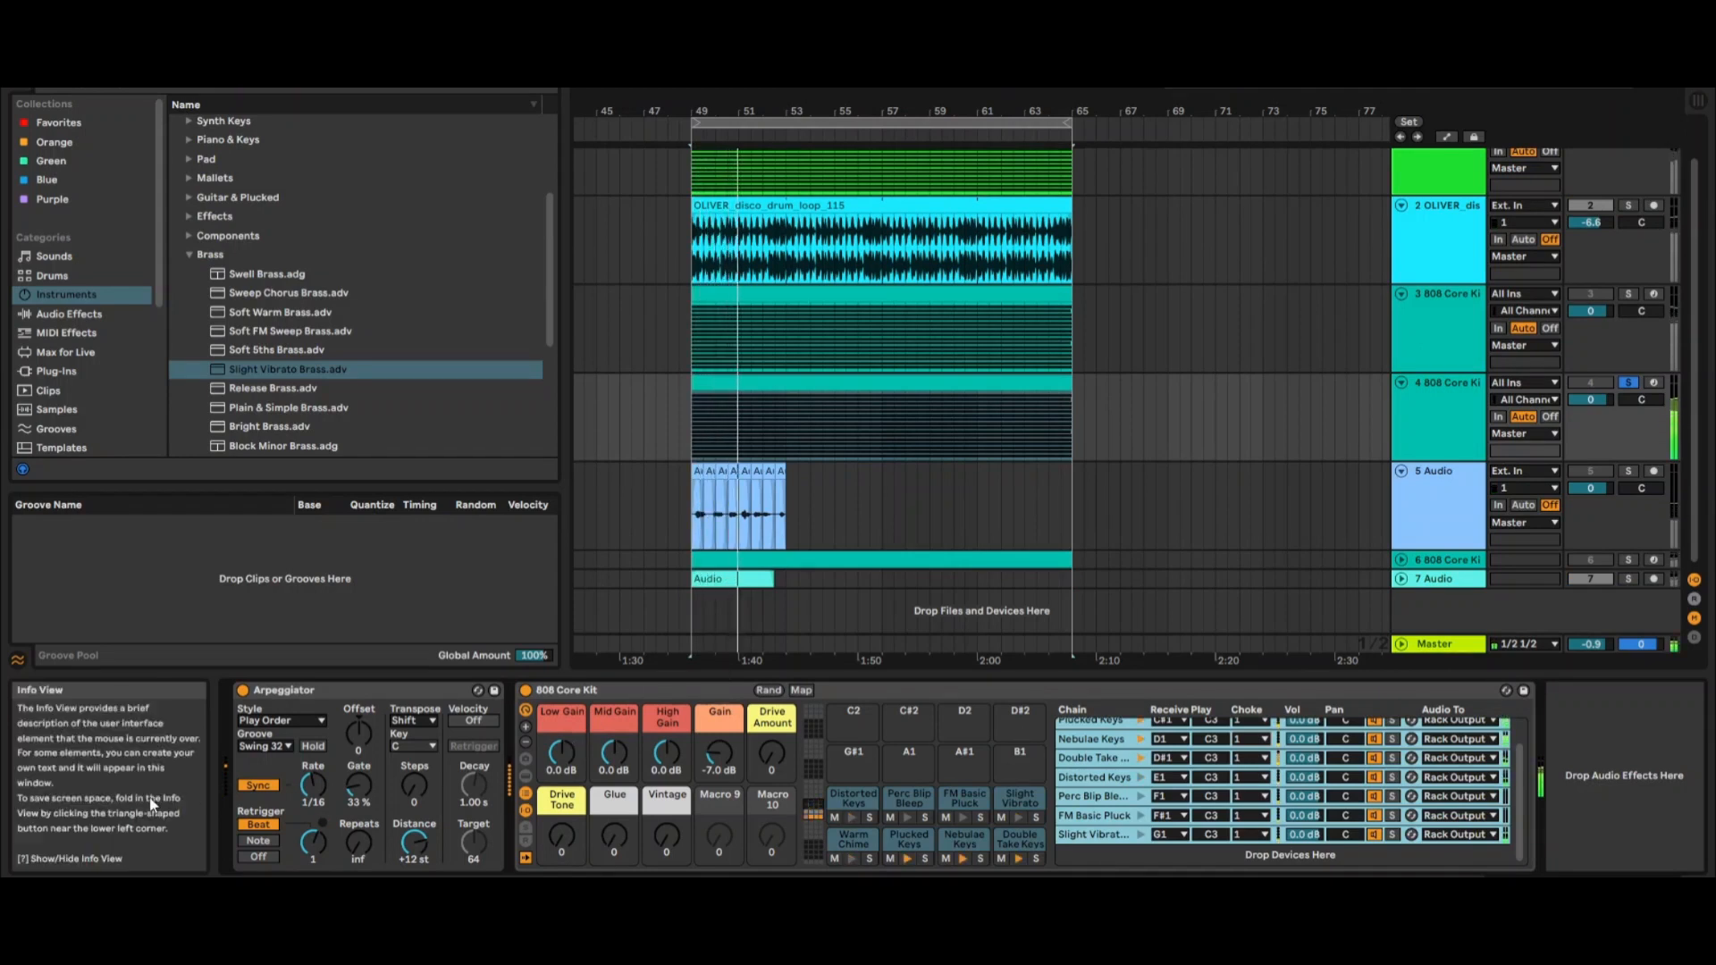
# Set track 4's Arpeggiator style to Random Other, with a 1/8 rate and an 18% gate.
pyautogui.click(280, 720)
pyautogui.click(278, 683)
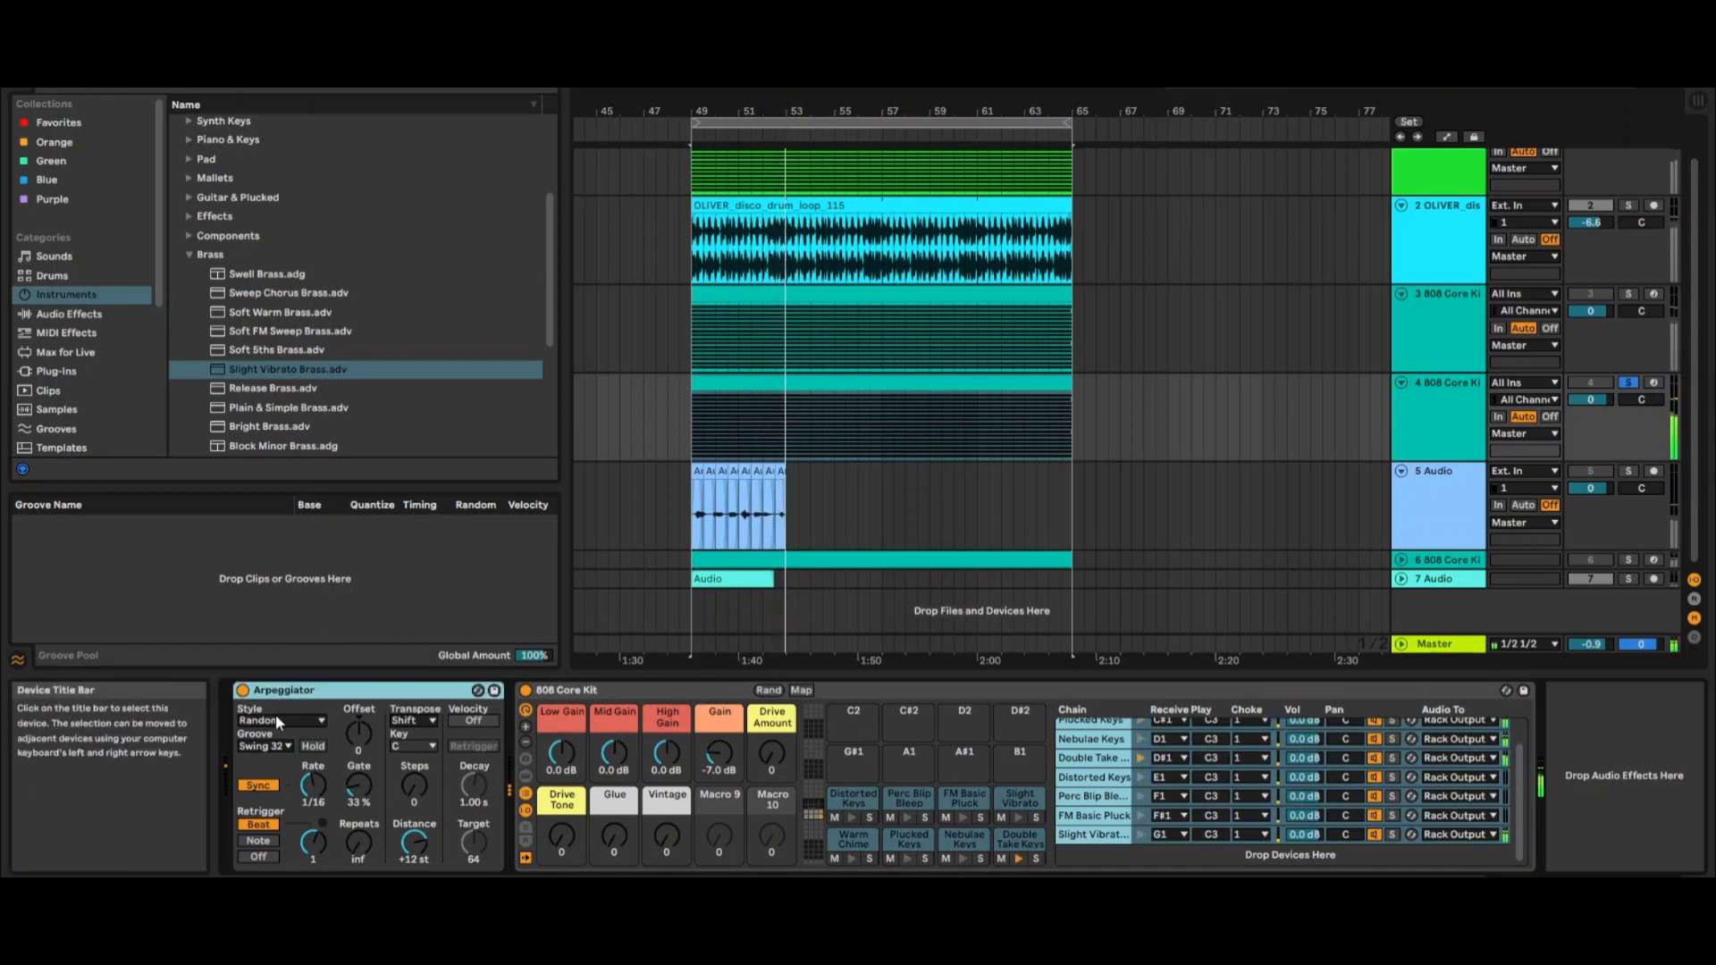
pyautogui.click(276, 719)
pyautogui.click(284, 697)
pyautogui.click(314, 776)
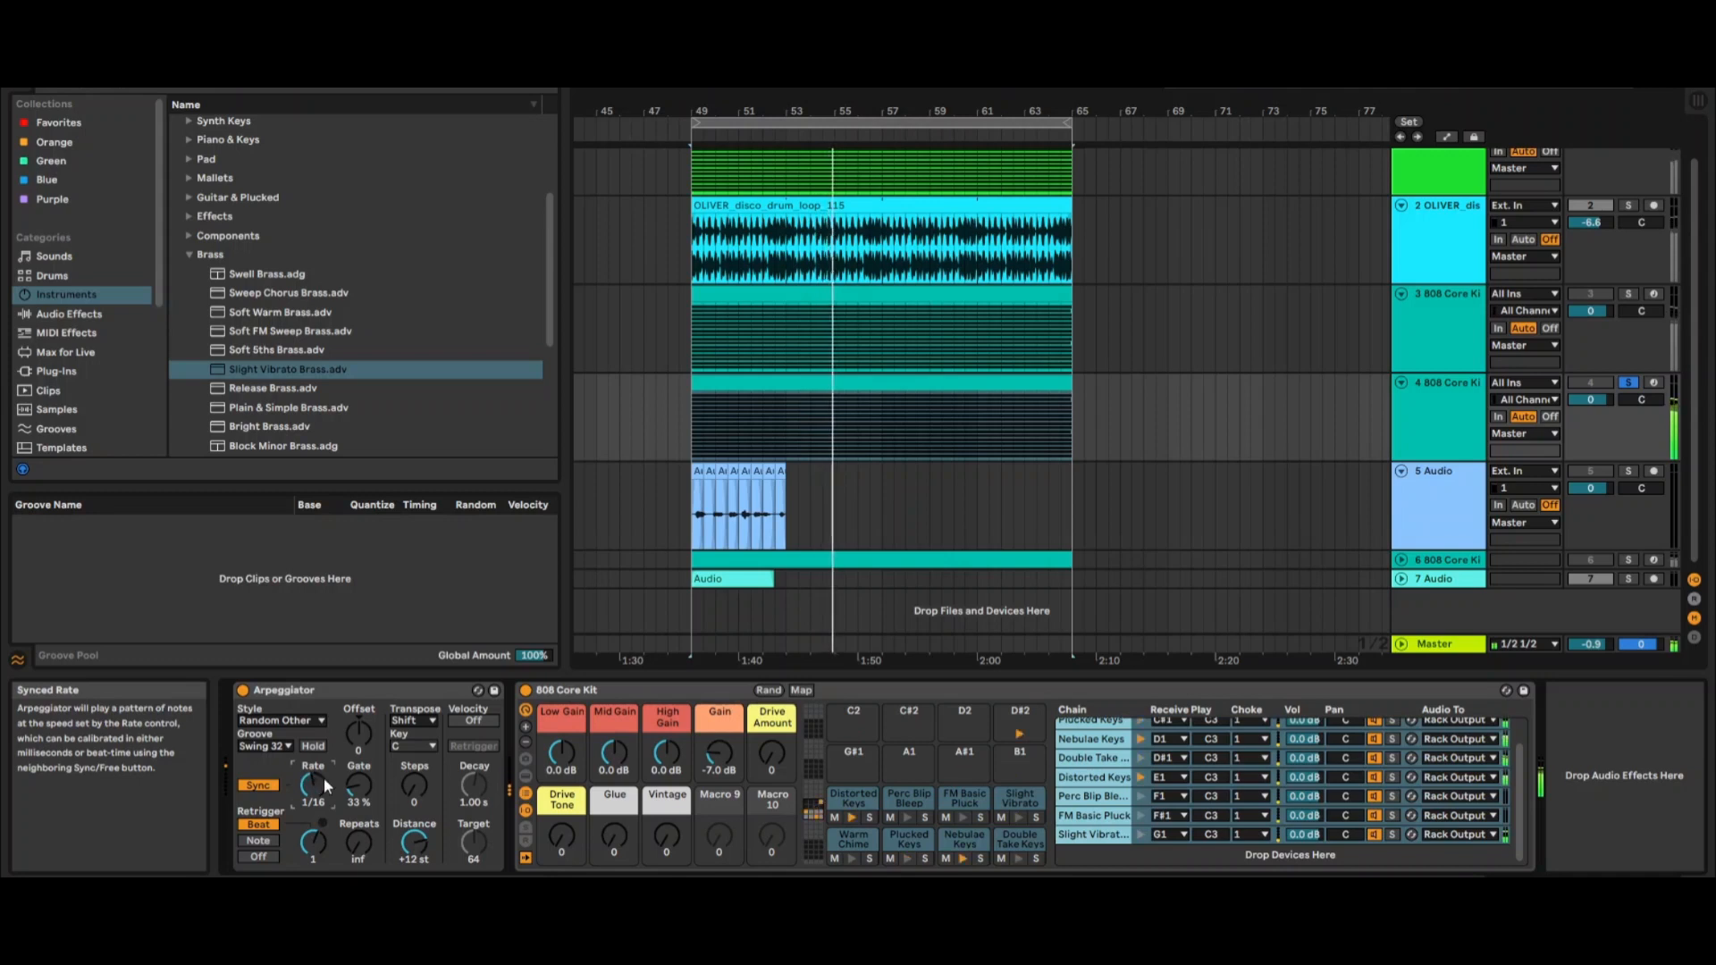
pyautogui.moveTo(360, 785); pyautogui.dragTo(361, 715)
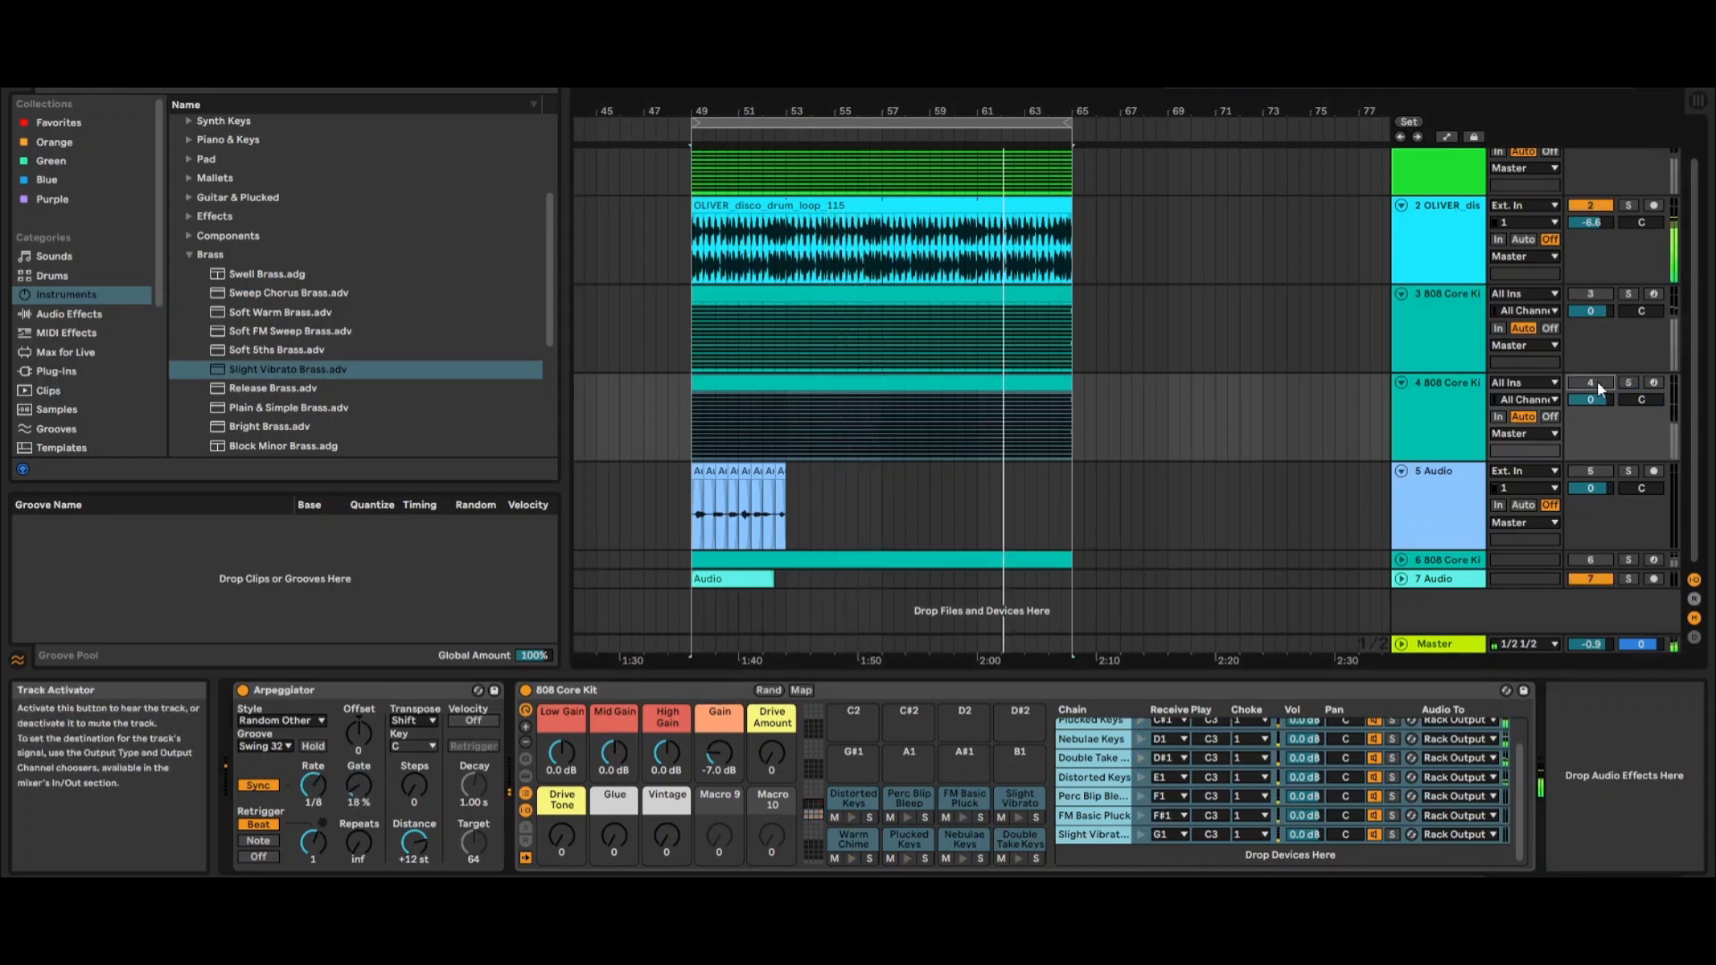
# Unmute track 4 and mute audio track 7.
pyautogui.click(1597, 385)
pyautogui.click(1599, 579)
pyautogui.click(1599, 579)
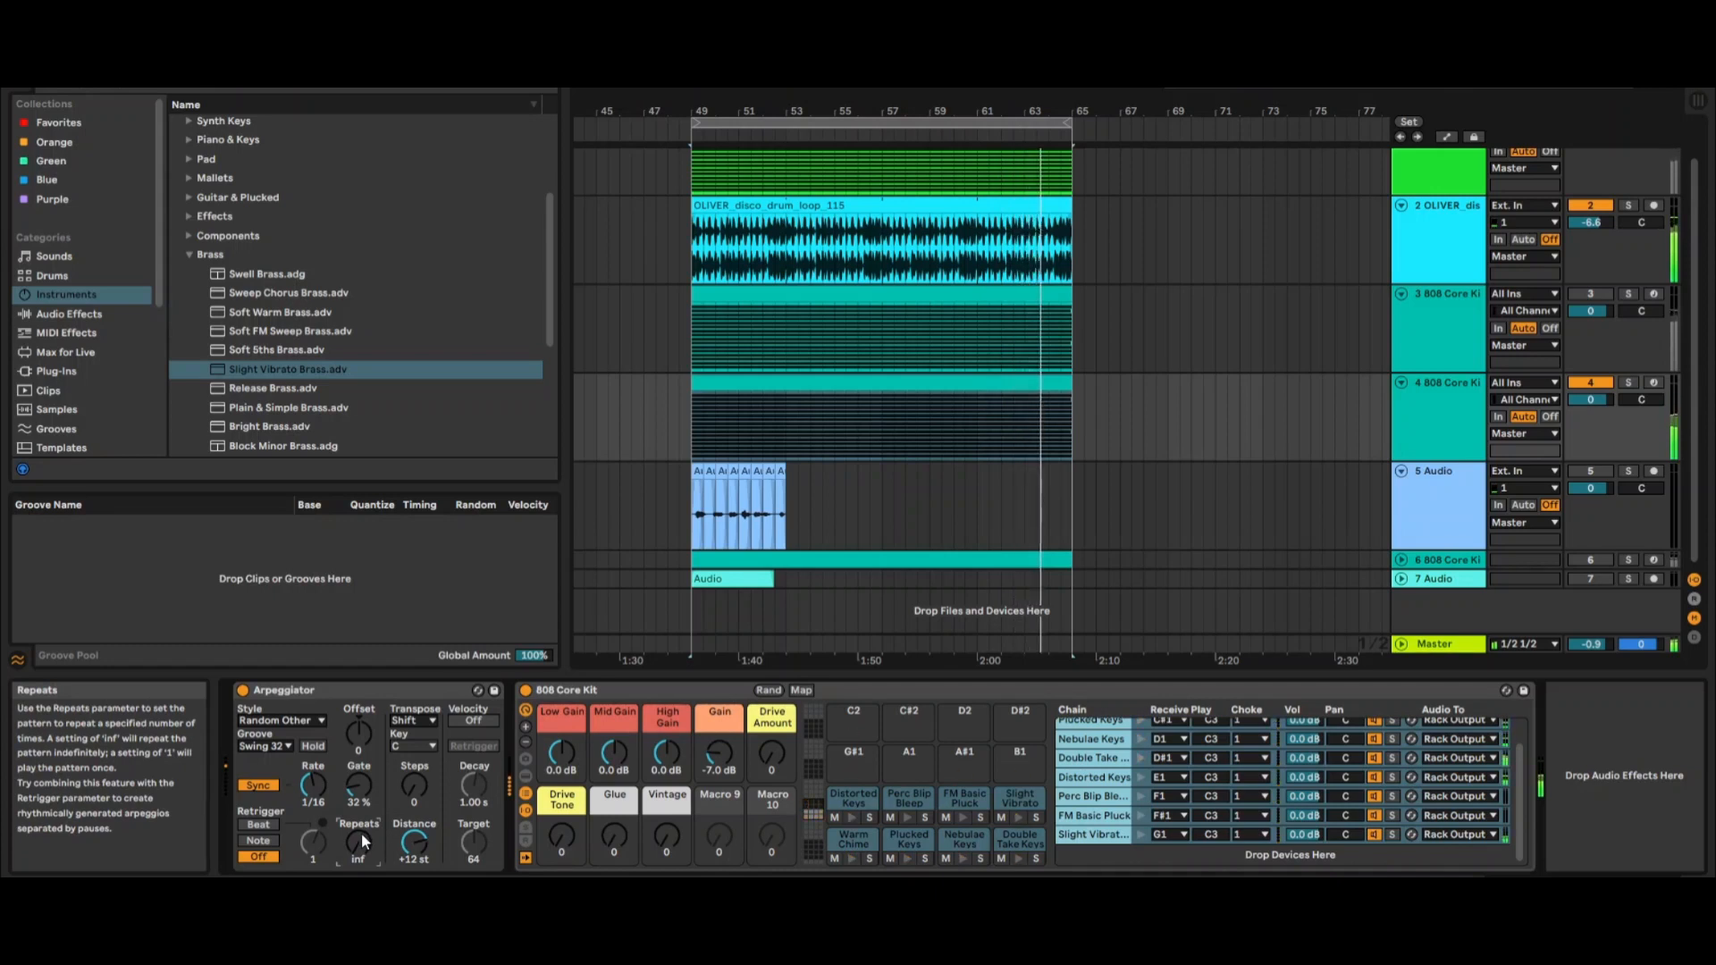
# Enable velocity on track 4's Arpeggiator and set its decay to 79.4 ms and its target to 39.
pyautogui.click(409, 744)
pyautogui.click(410, 742)
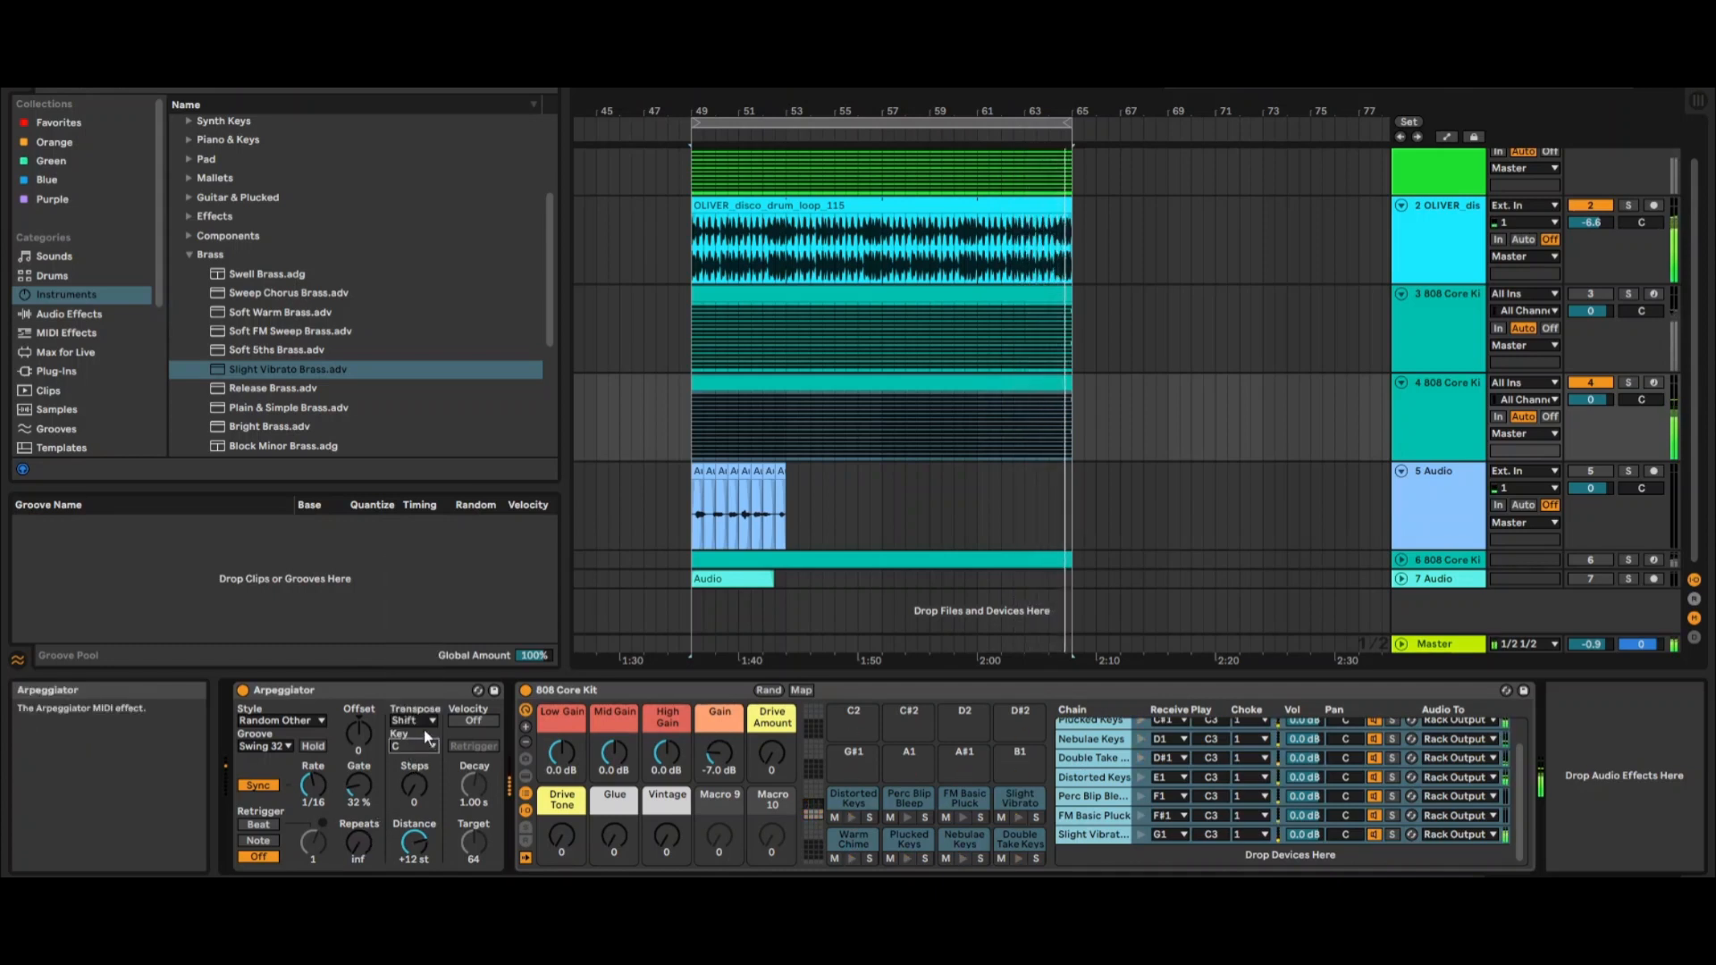
pyautogui.click(472, 721)
pyautogui.moveTo(472, 780); pyautogui.dragTo(472, 814)
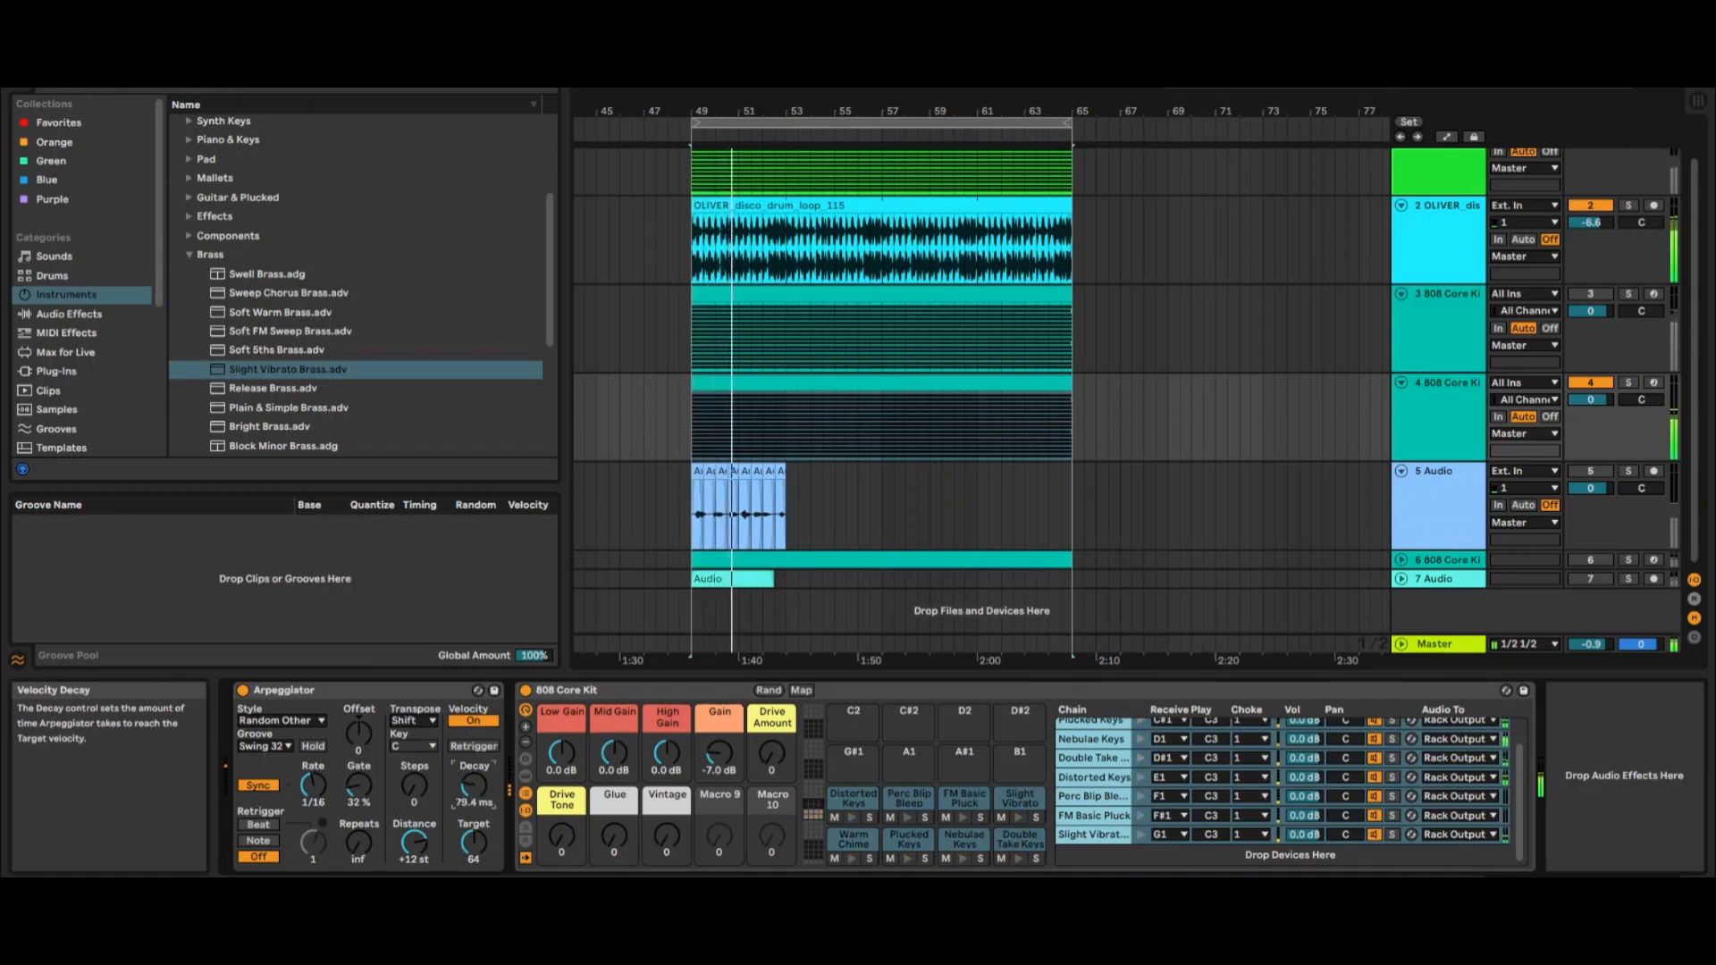
pyautogui.moveTo(474, 842); pyautogui.dragTo(473, 848)
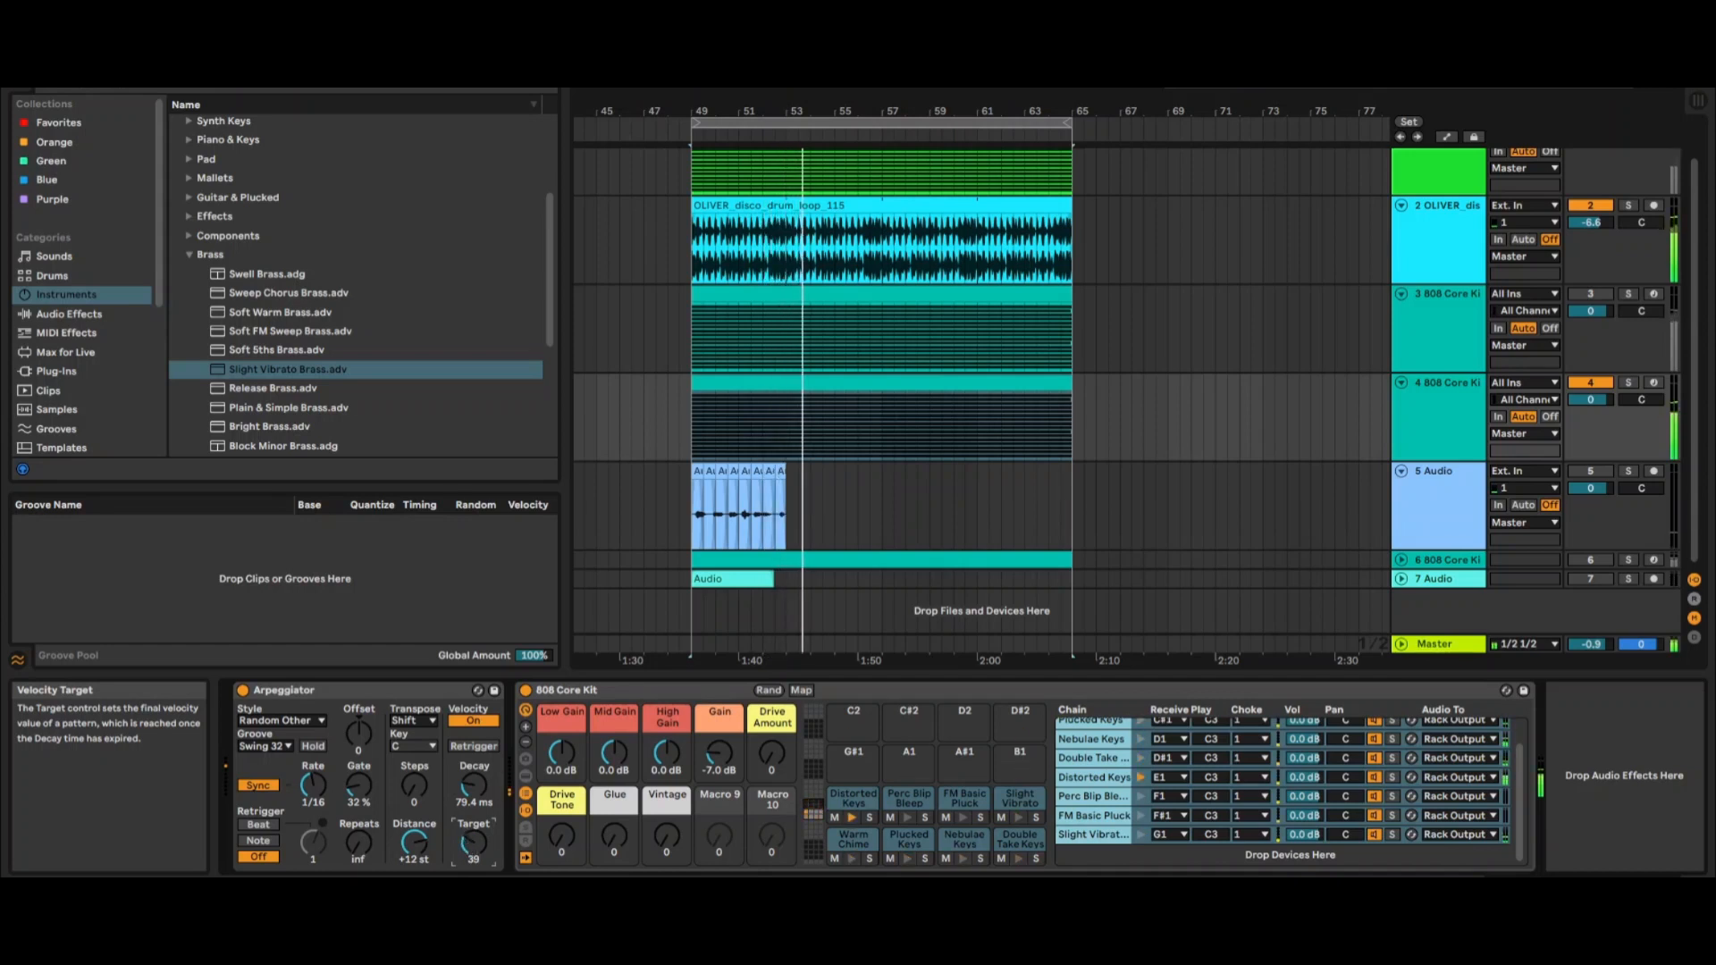
# Try moving the Distorted Keys and Double Take Keys chains to choke group 2.
pyautogui.click(1251, 777)
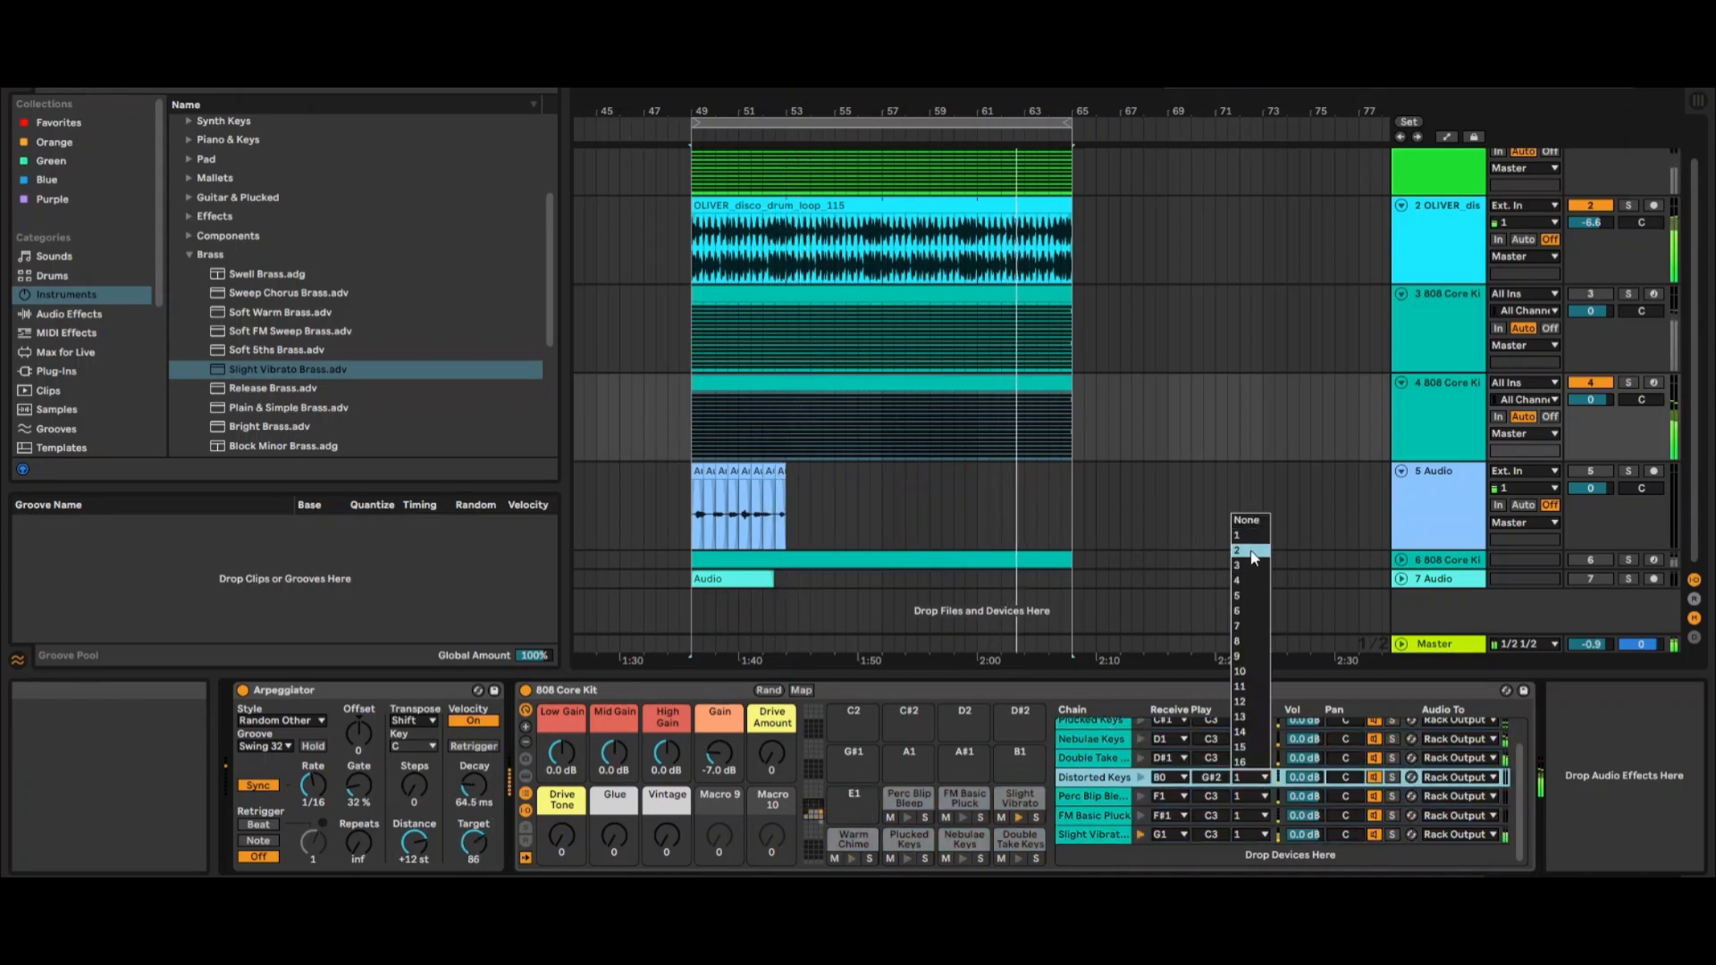
pyautogui.click(1252, 551)
pyautogui.click(1251, 757)
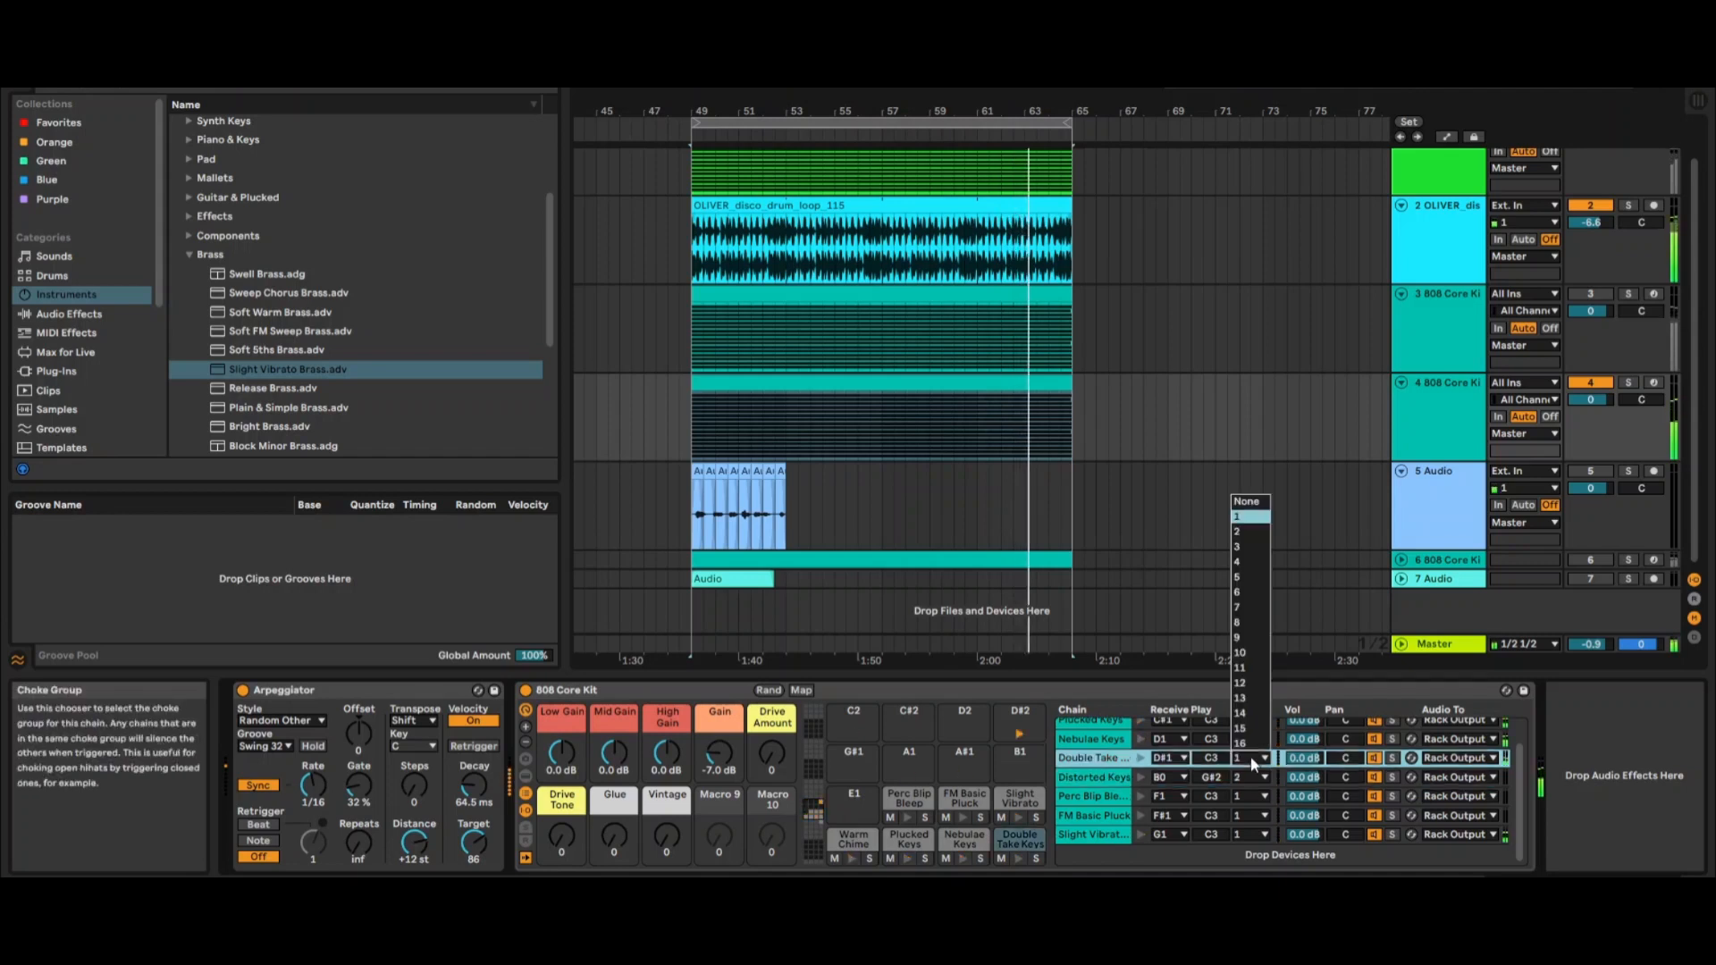
pyautogui.click(1251, 532)
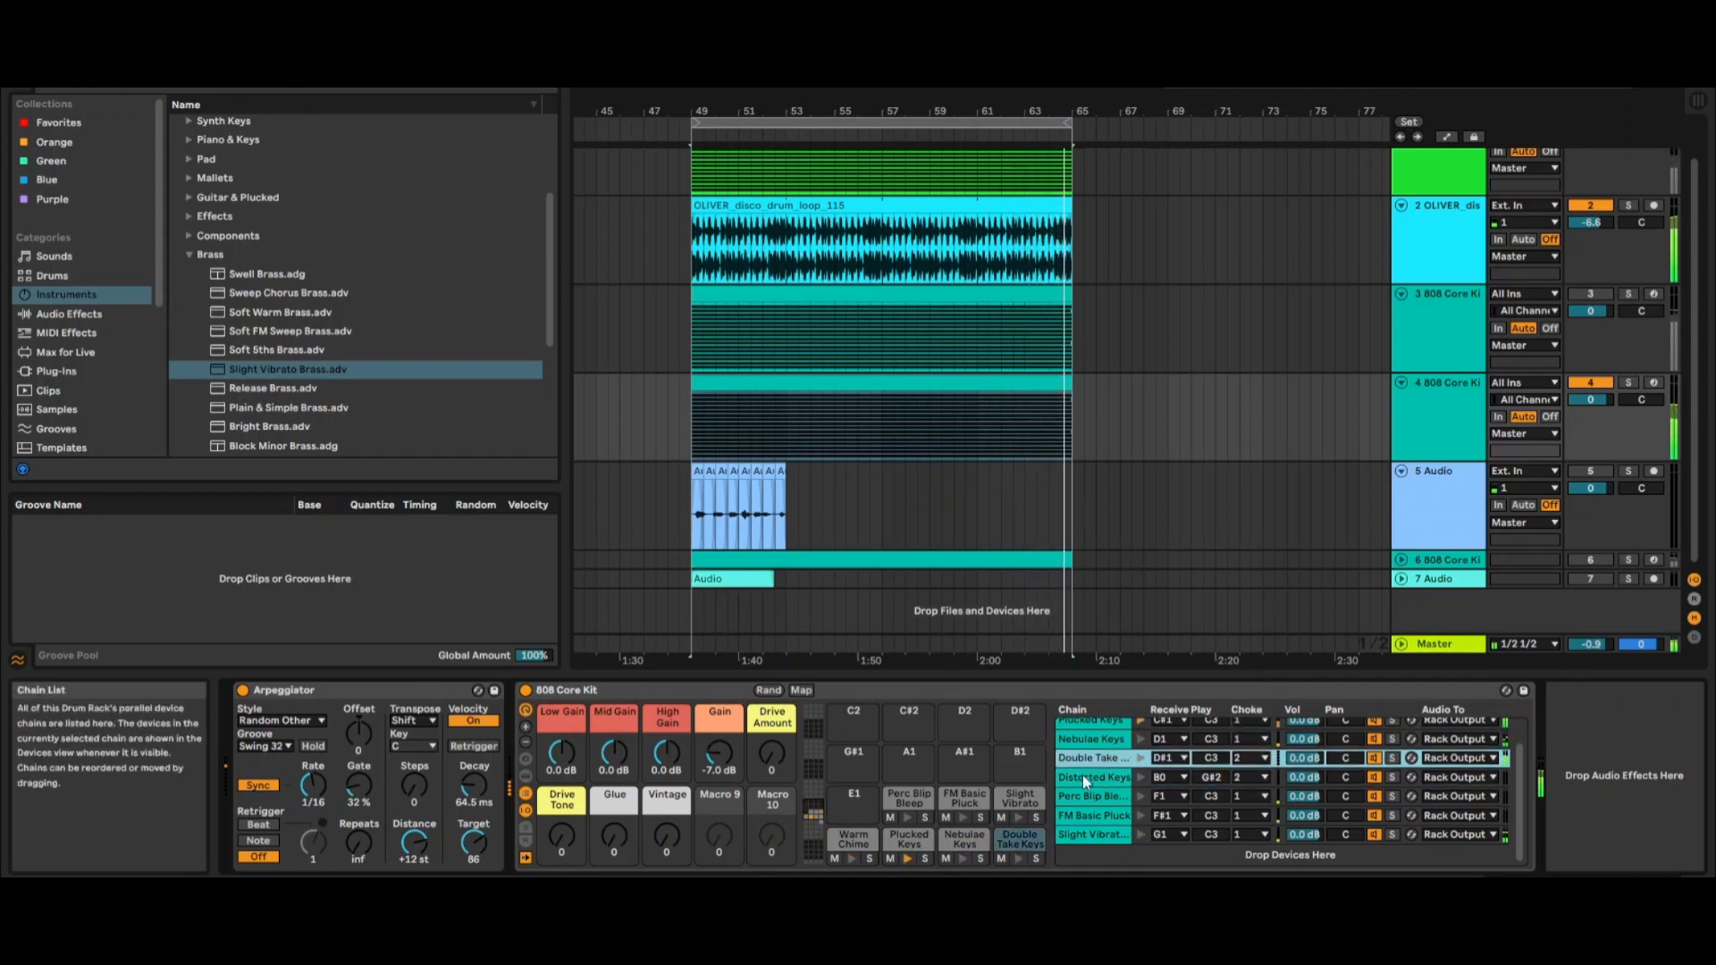
pyautogui.click(1247, 794)
pyautogui.click(1247, 794)
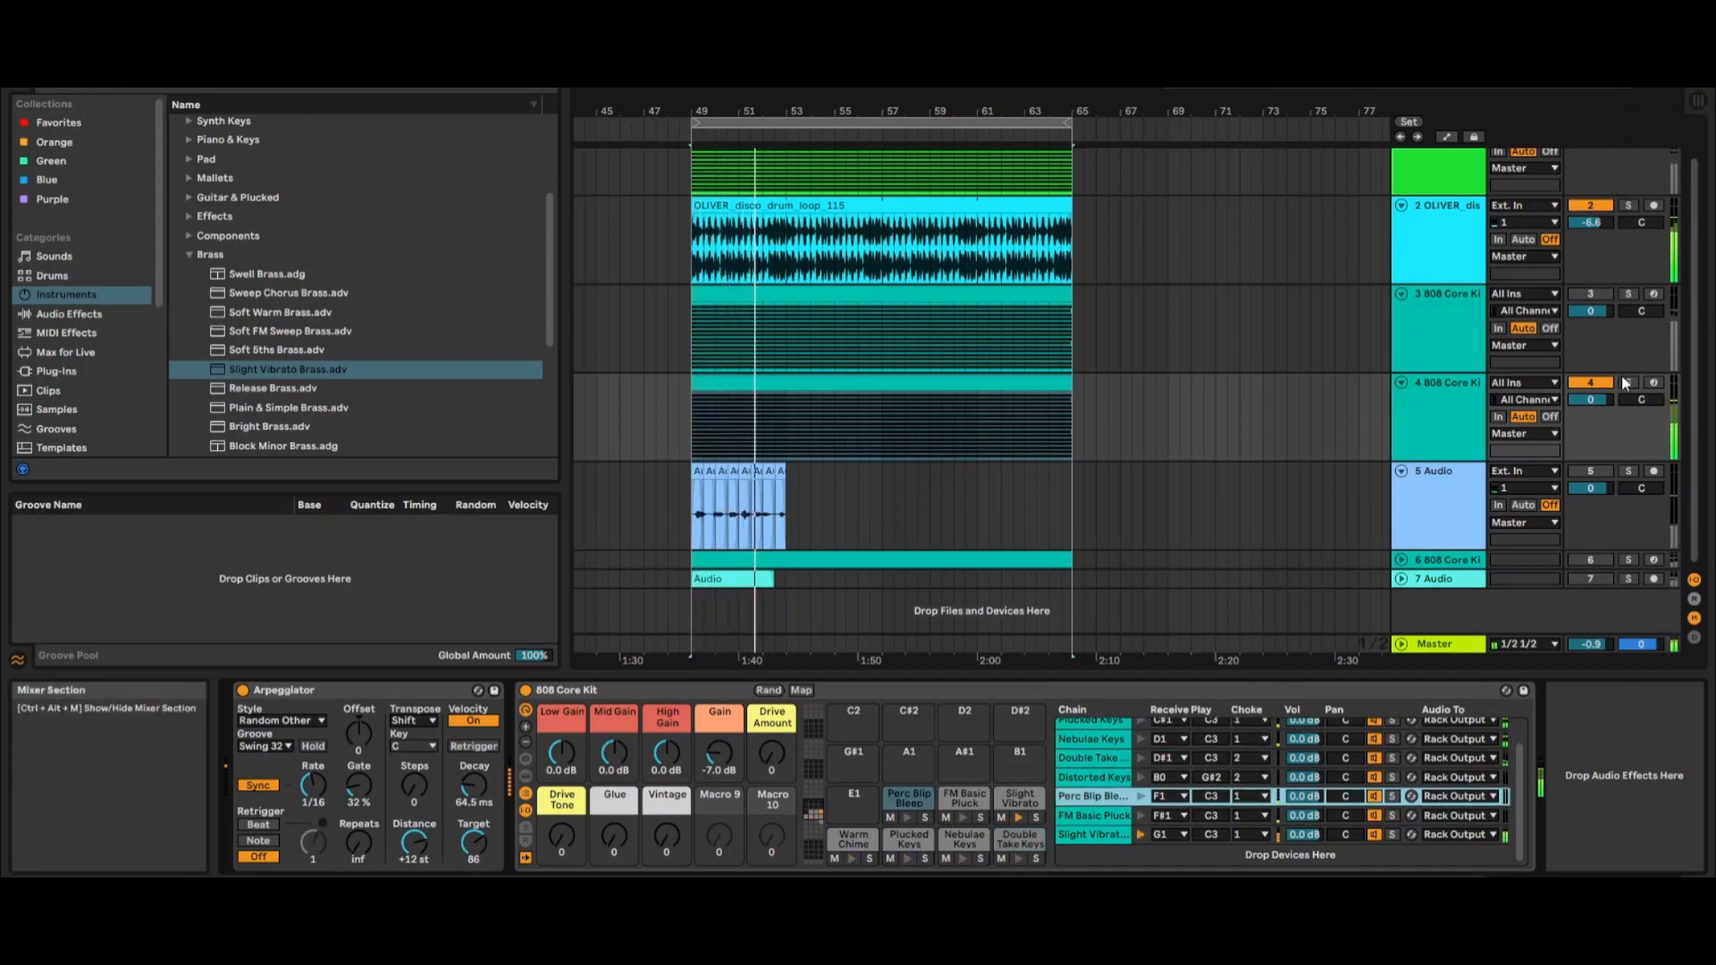
# Set the disco drum loop track's volume to -8.4 and load recorded audio slices onto pads C1 to D#1 of track 5's 808 Core Kit.
pyautogui.moveTo(1591, 222); pyautogui.dragTo(1591, 240)
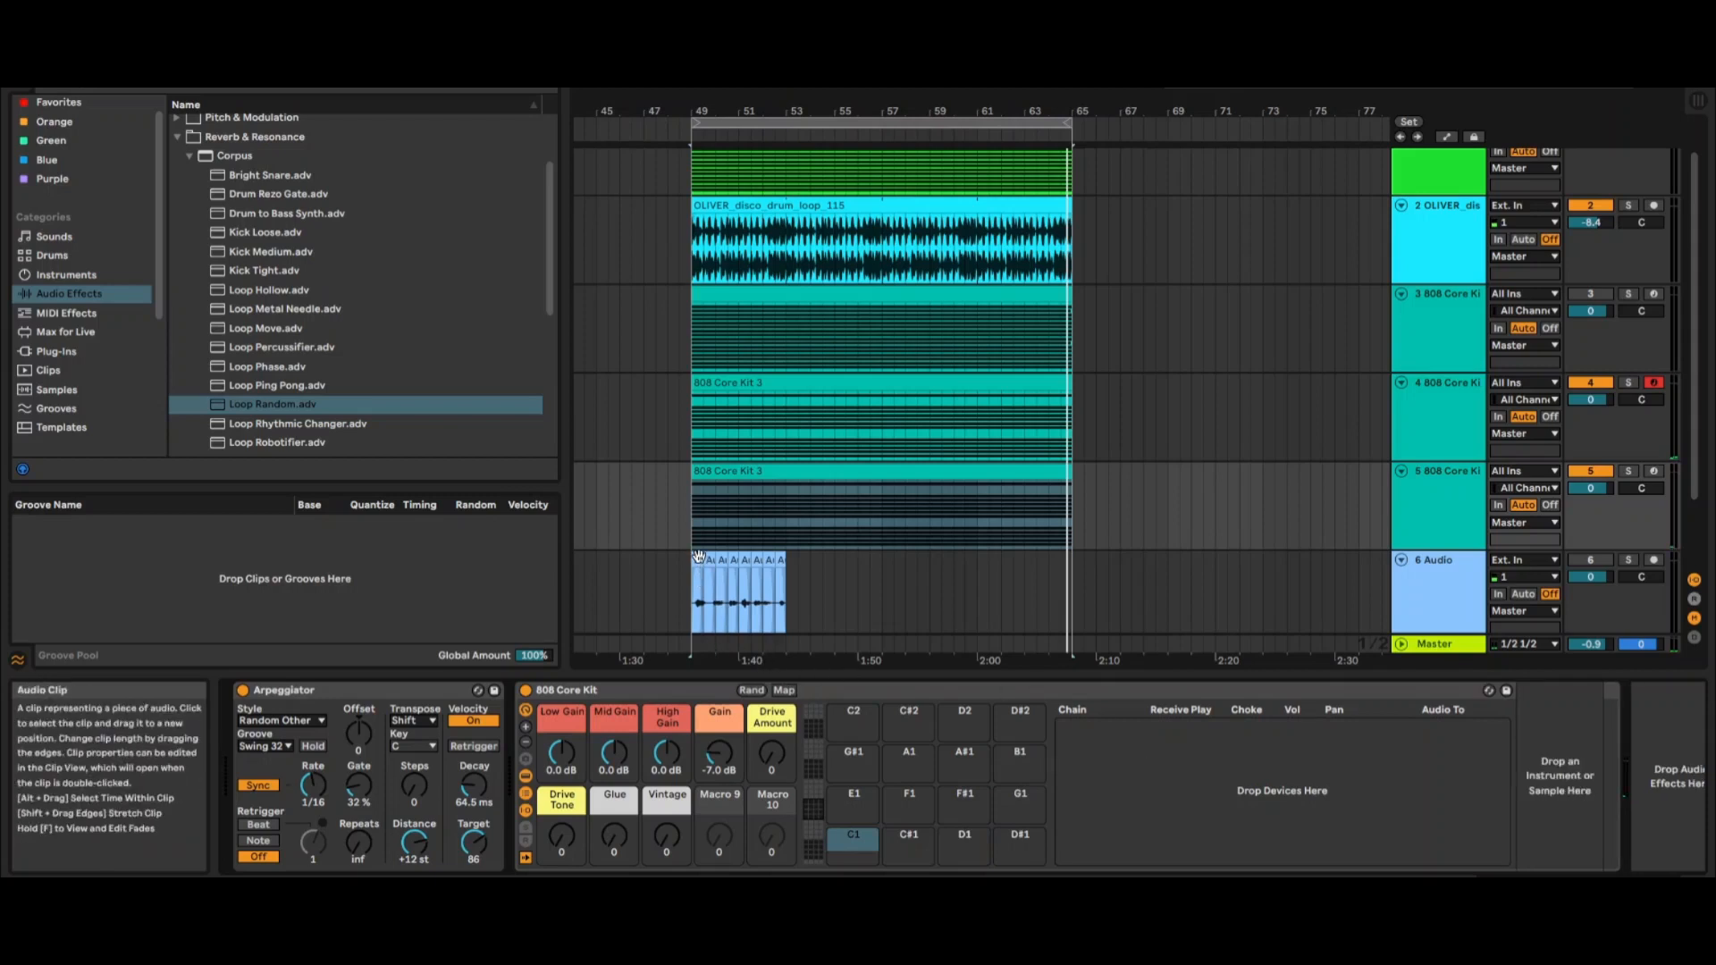
pyautogui.moveTo(699, 557); pyautogui.dragTo(1117, 774)
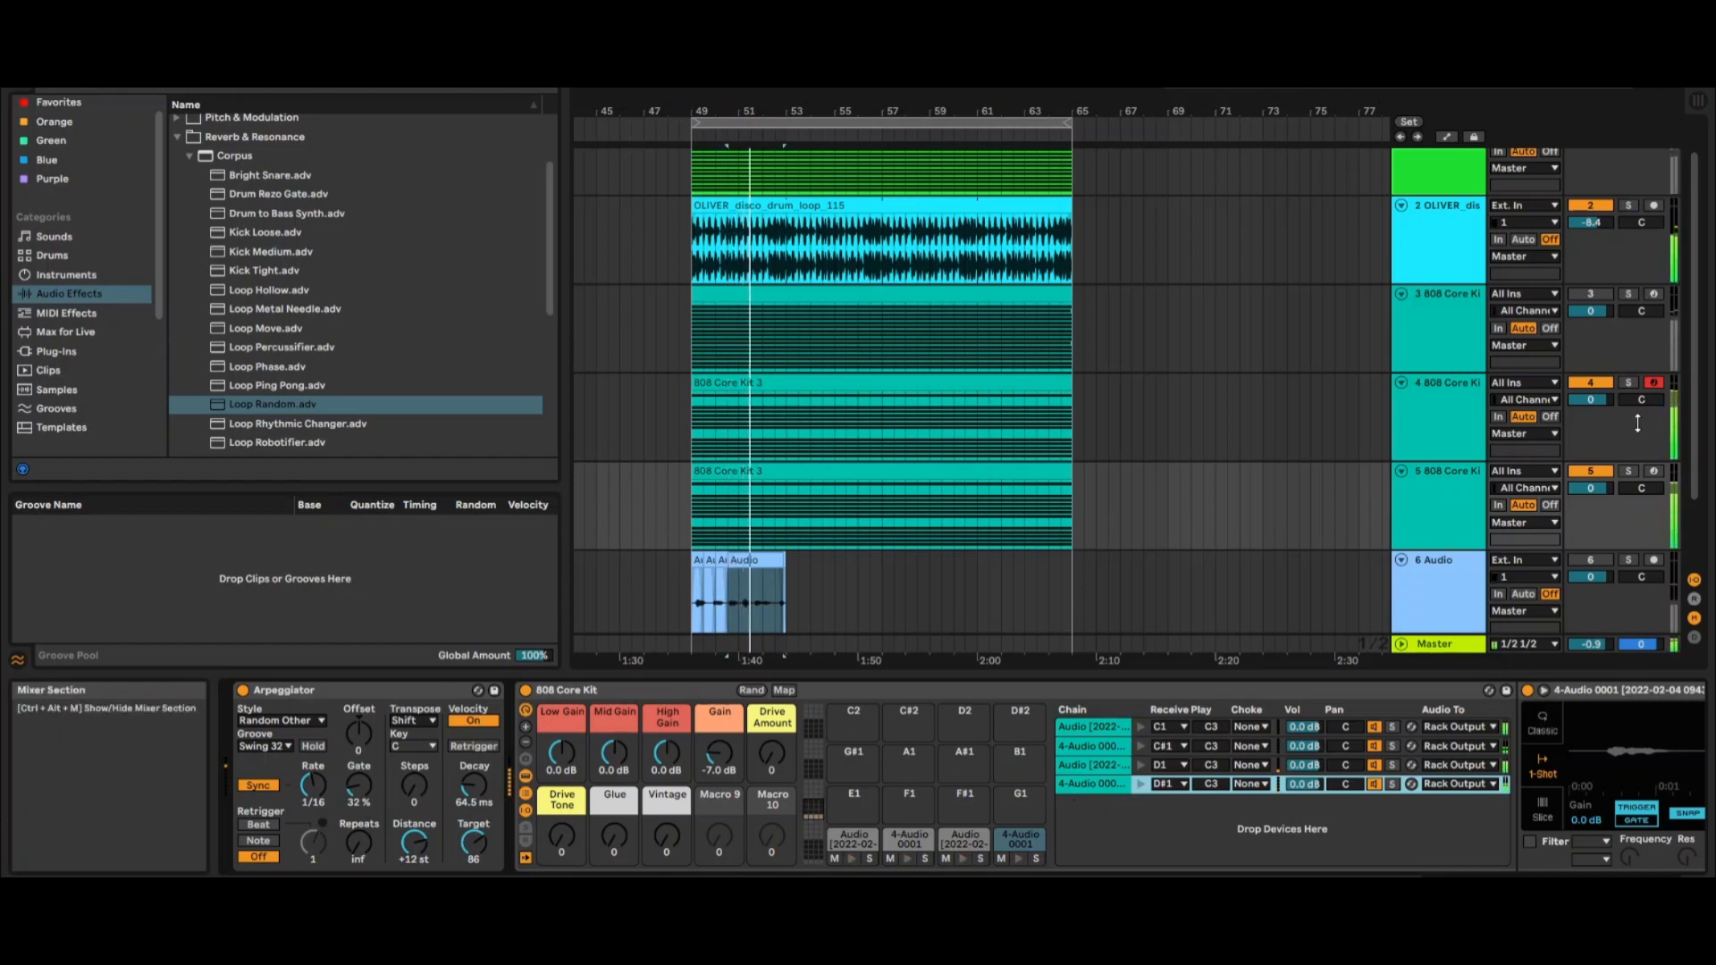
# Isolate track 5 by muting tracks 4 and 2, and set its Arpeggiator to Random, Swing 8, 1/8 rate and 66% gate.
pyautogui.click(1591, 382)
pyautogui.click(1583, 206)
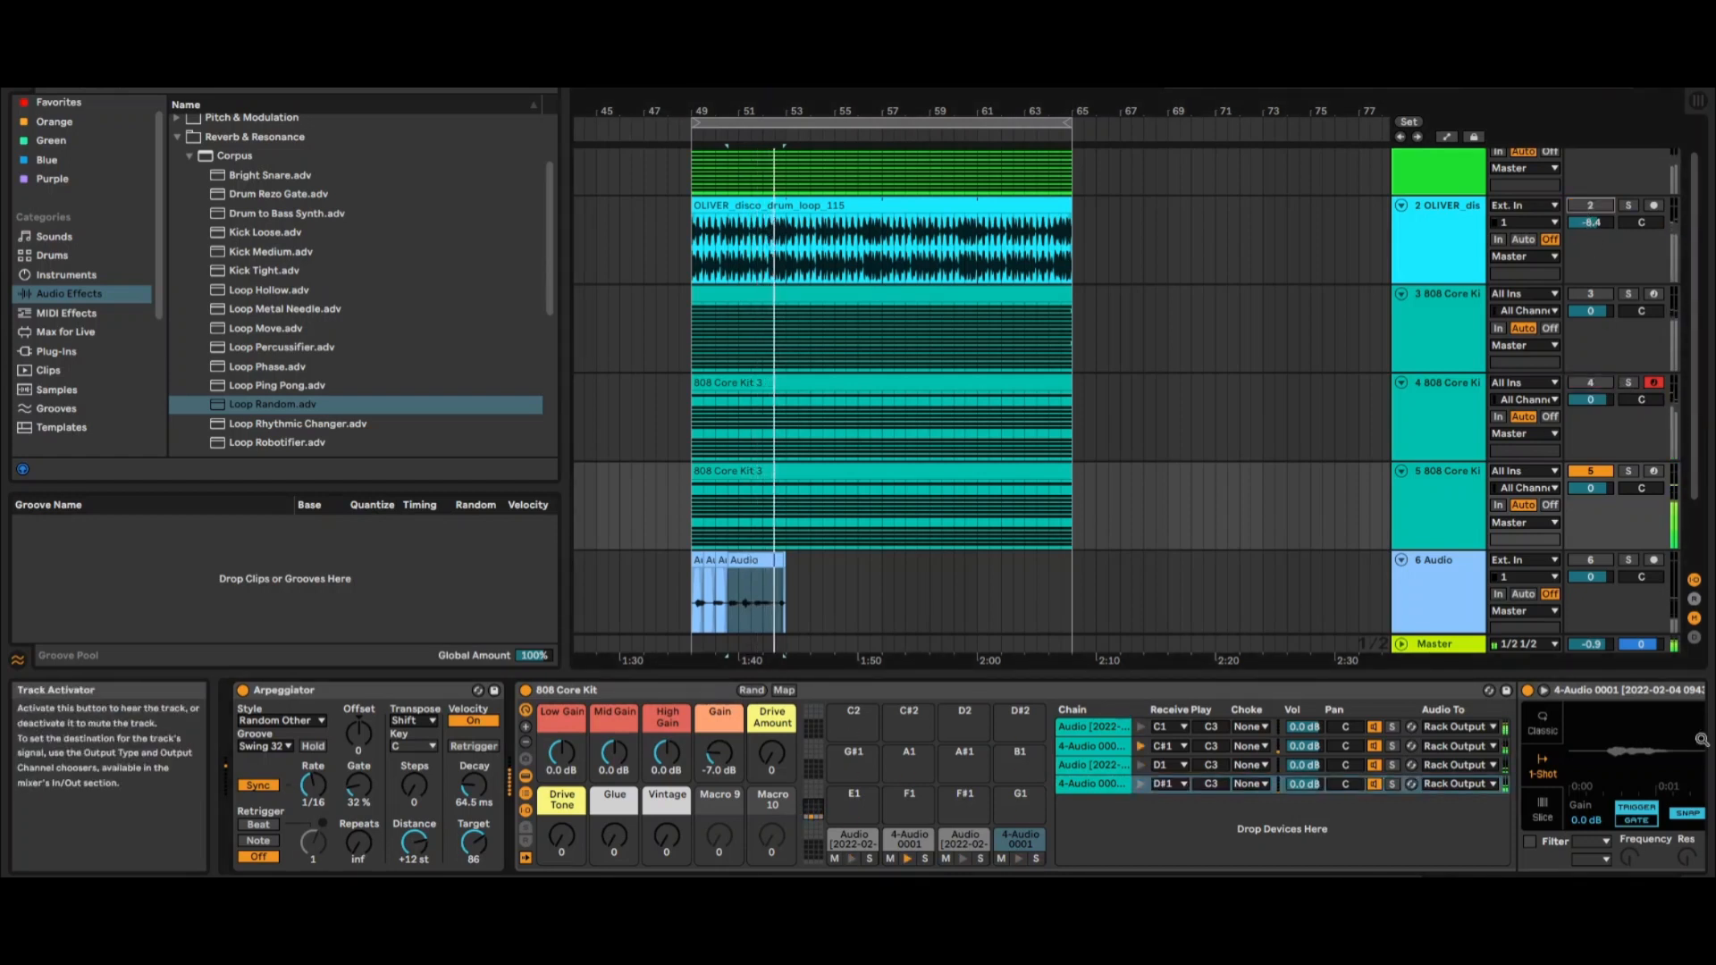
pyautogui.click(1441, 490)
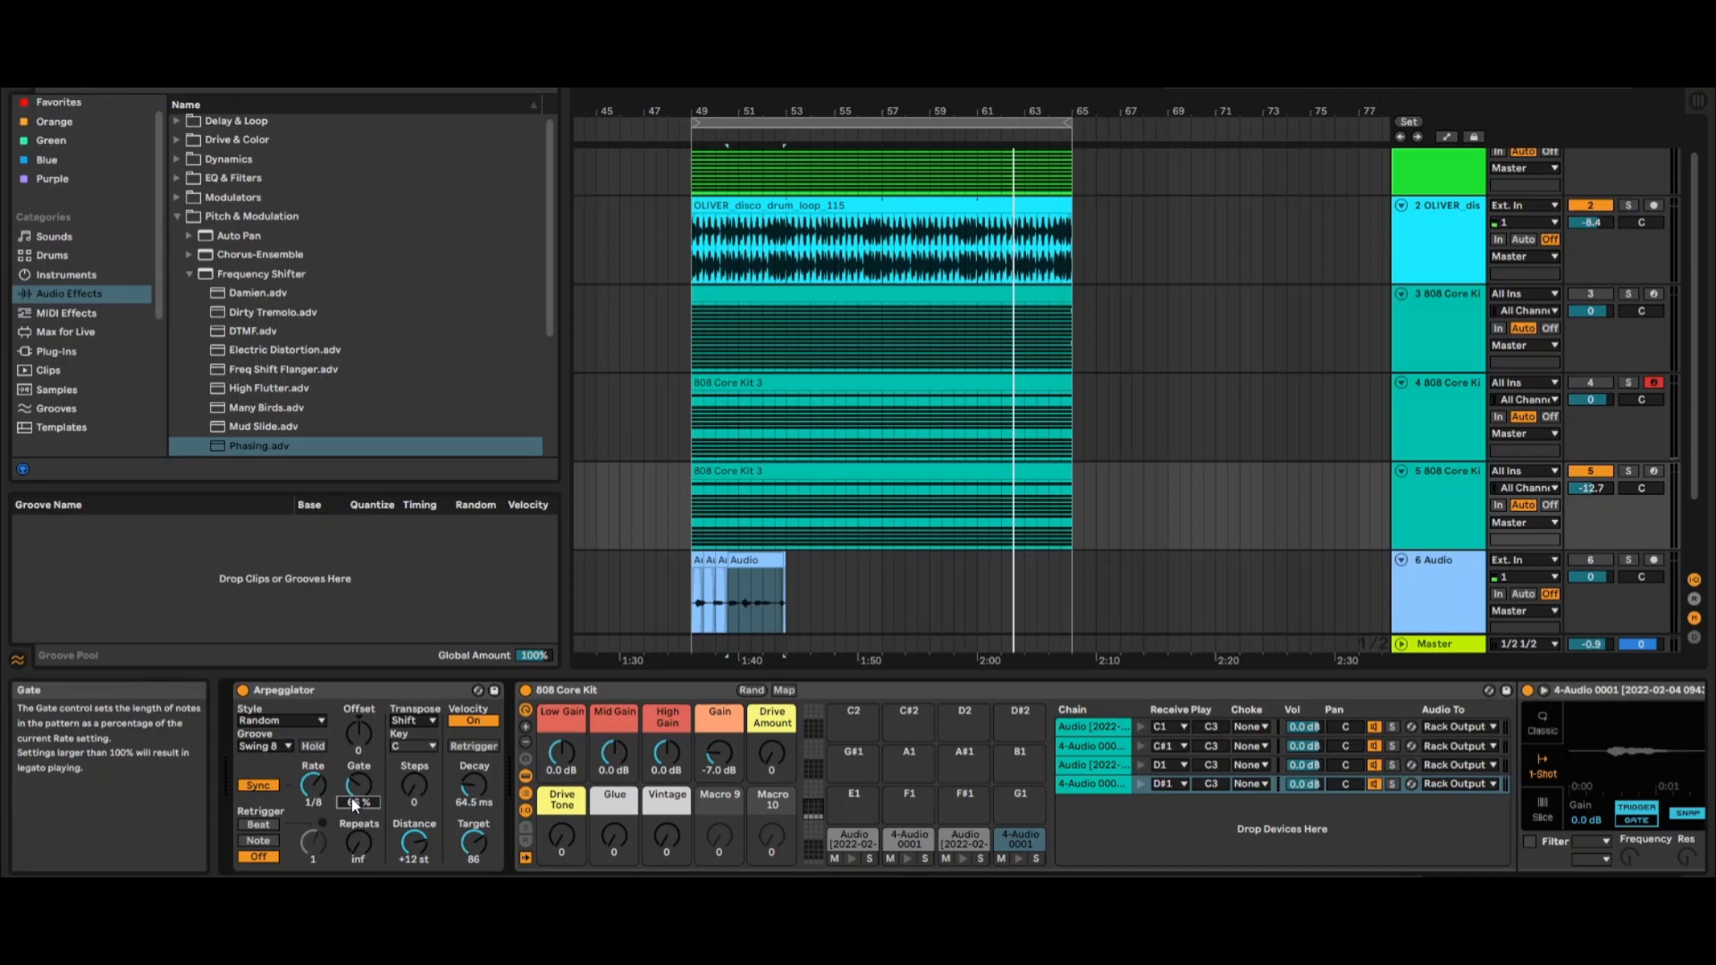
pyautogui.press('space')
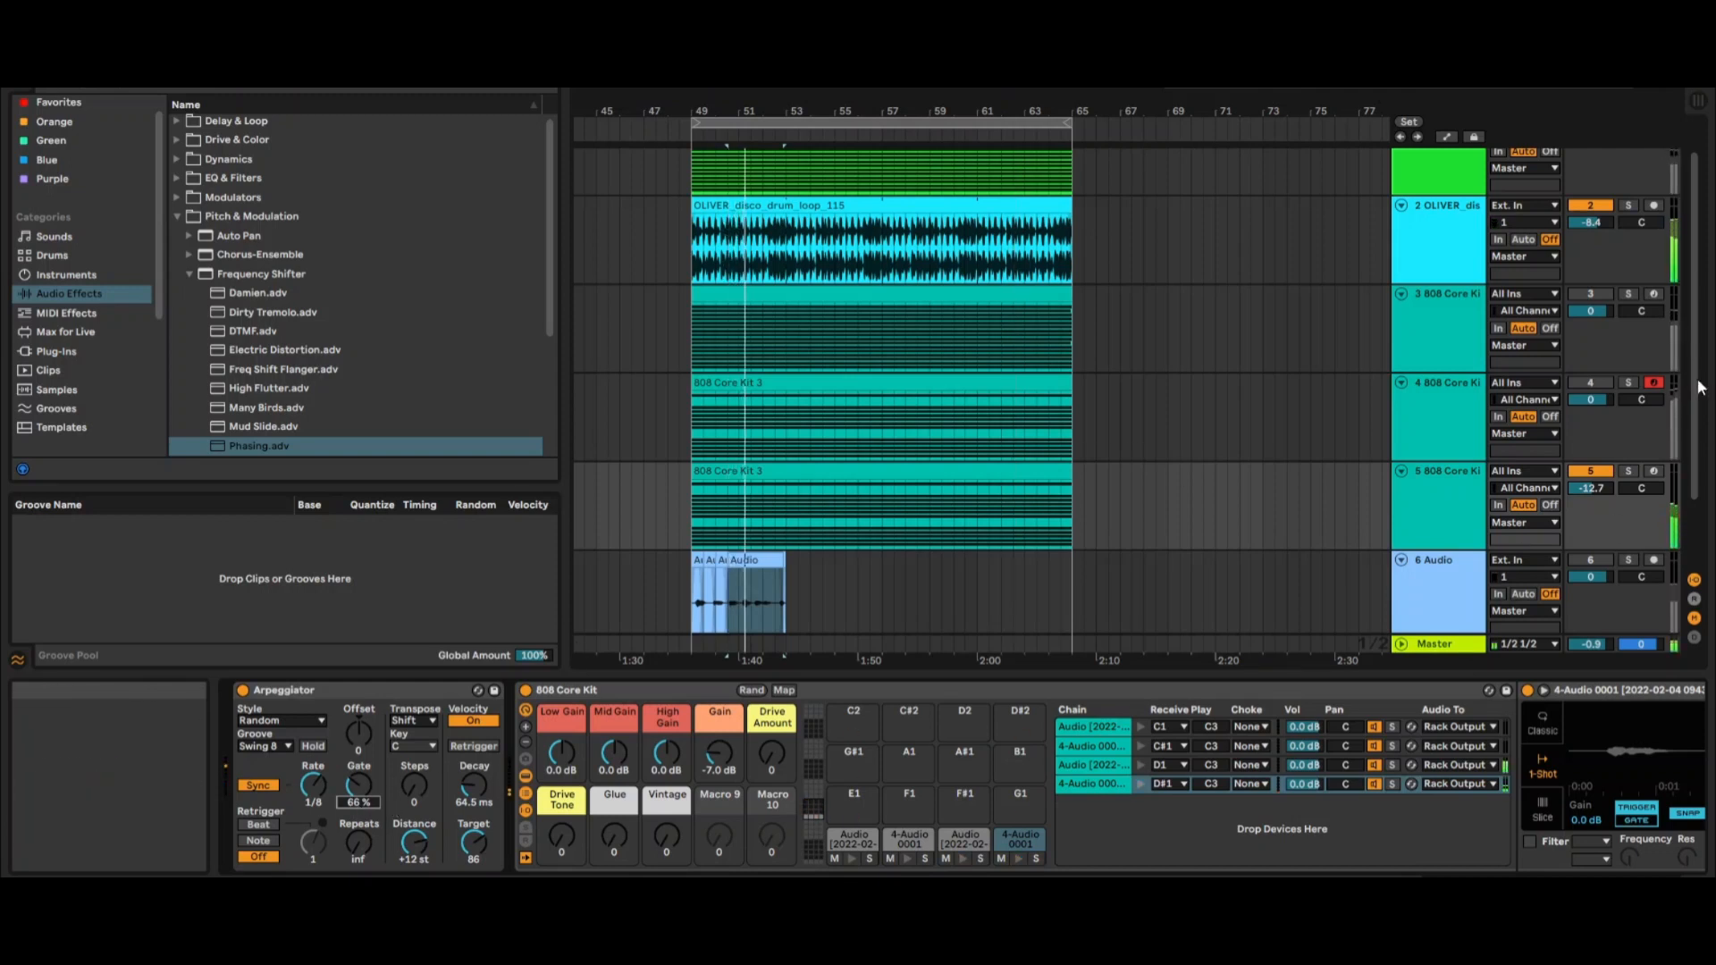
# Unmute tracks 3, 4 and 1, and lower the Master volume to -6.4.
pyautogui.click(1591, 296)
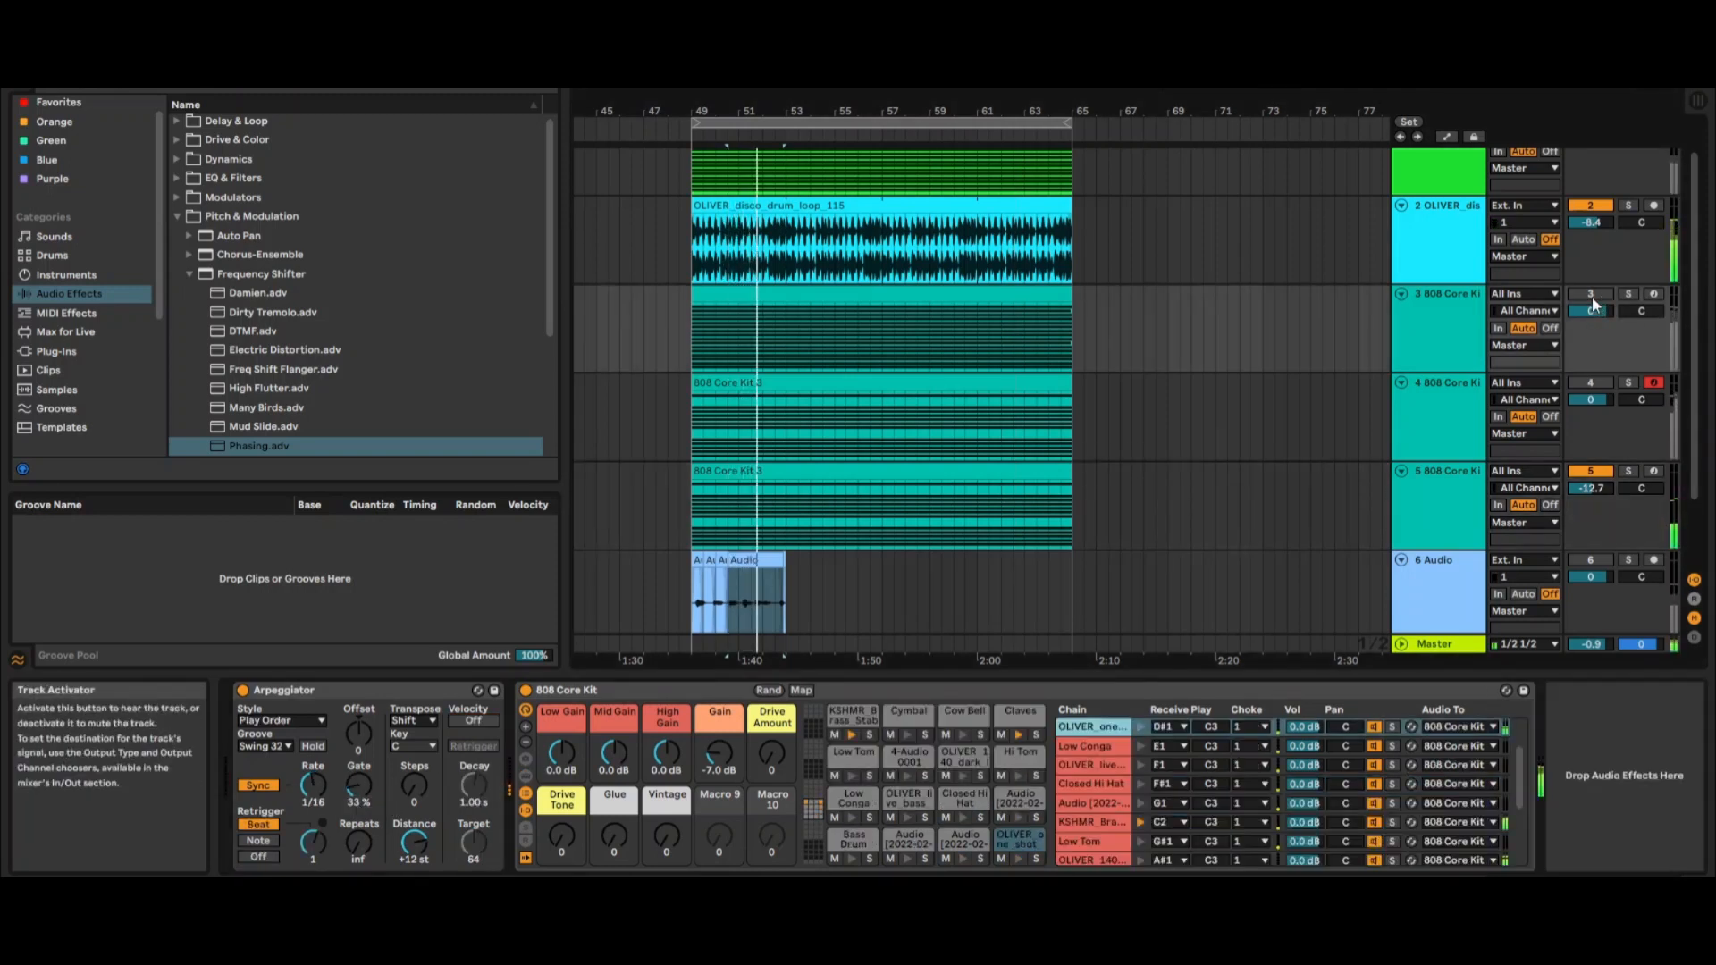
pyautogui.scroll(1, 1591, 402)
pyautogui.click(1578, 406)
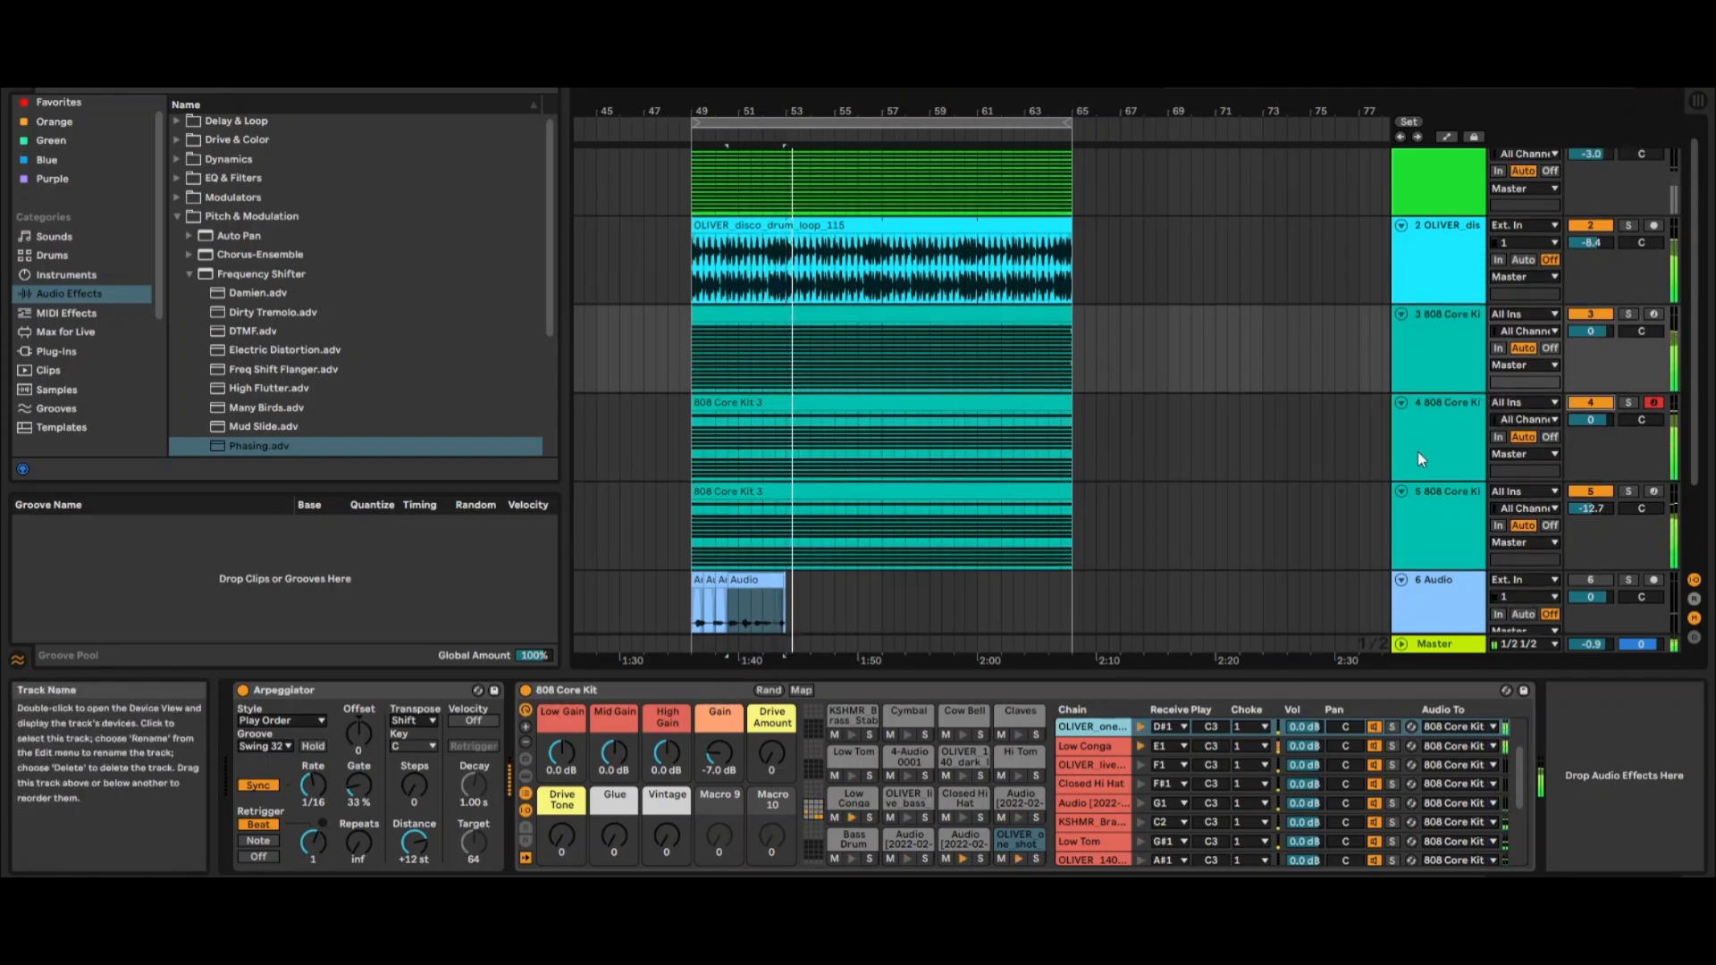
pyautogui.scroll(1, 1418, 452)
pyautogui.click(1590, 156)
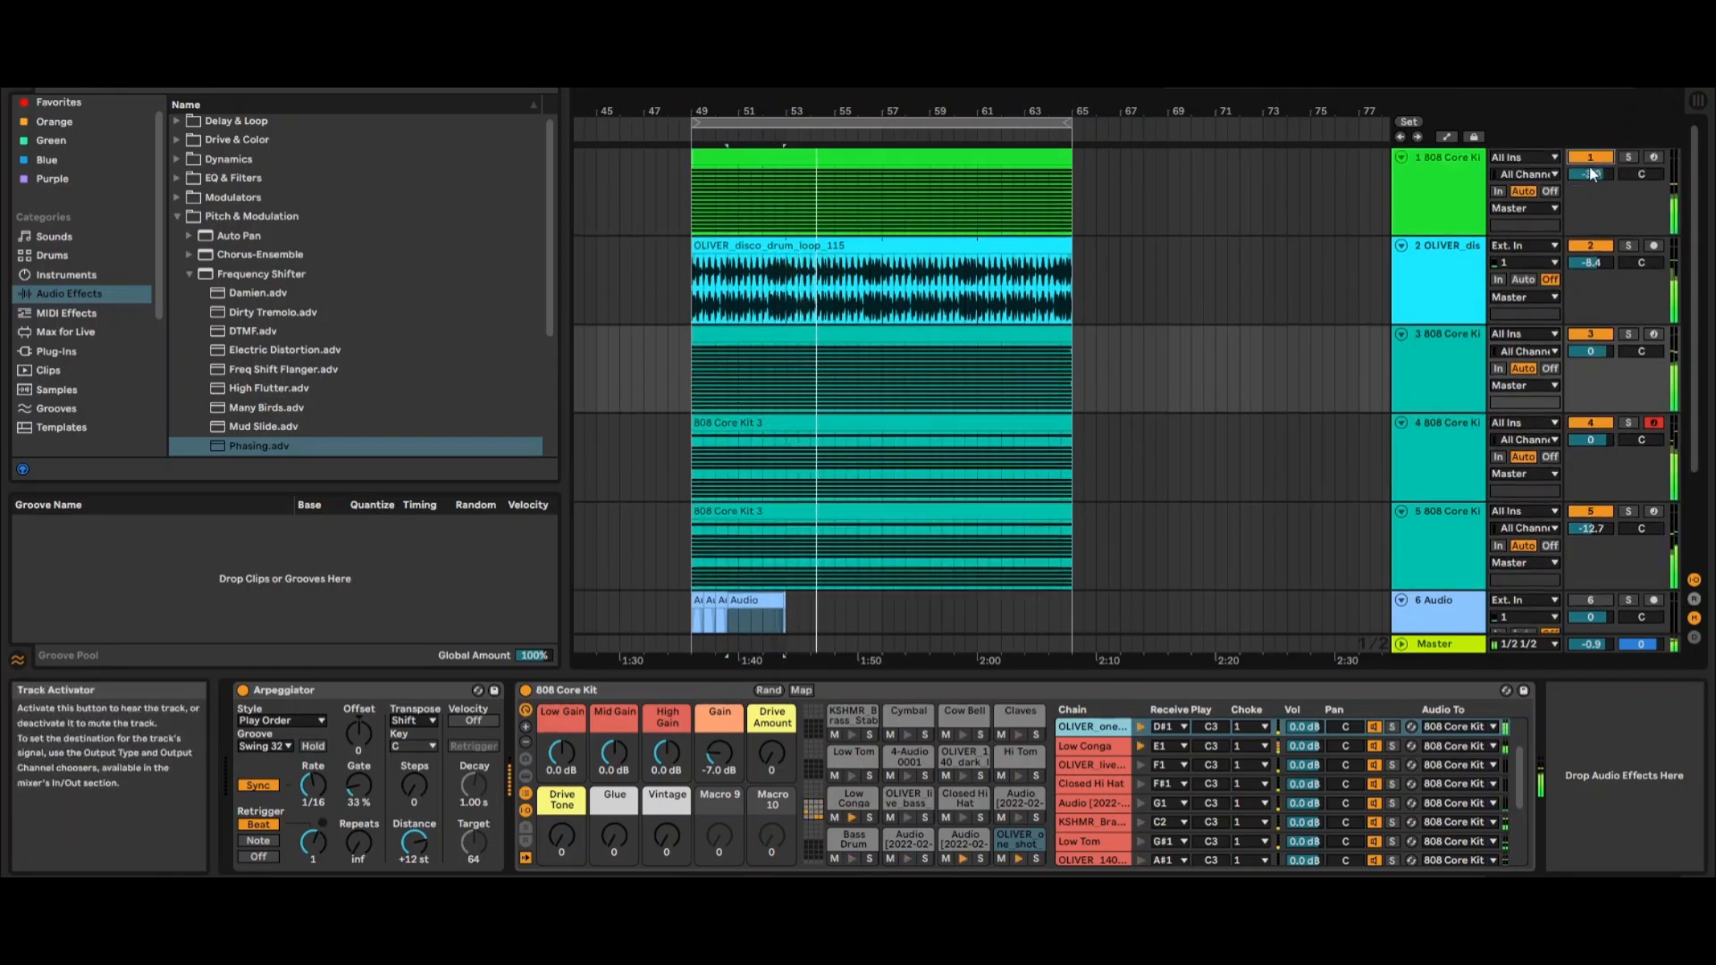
pyautogui.moveTo(1591, 645); pyautogui.dragTo(1592, 655)
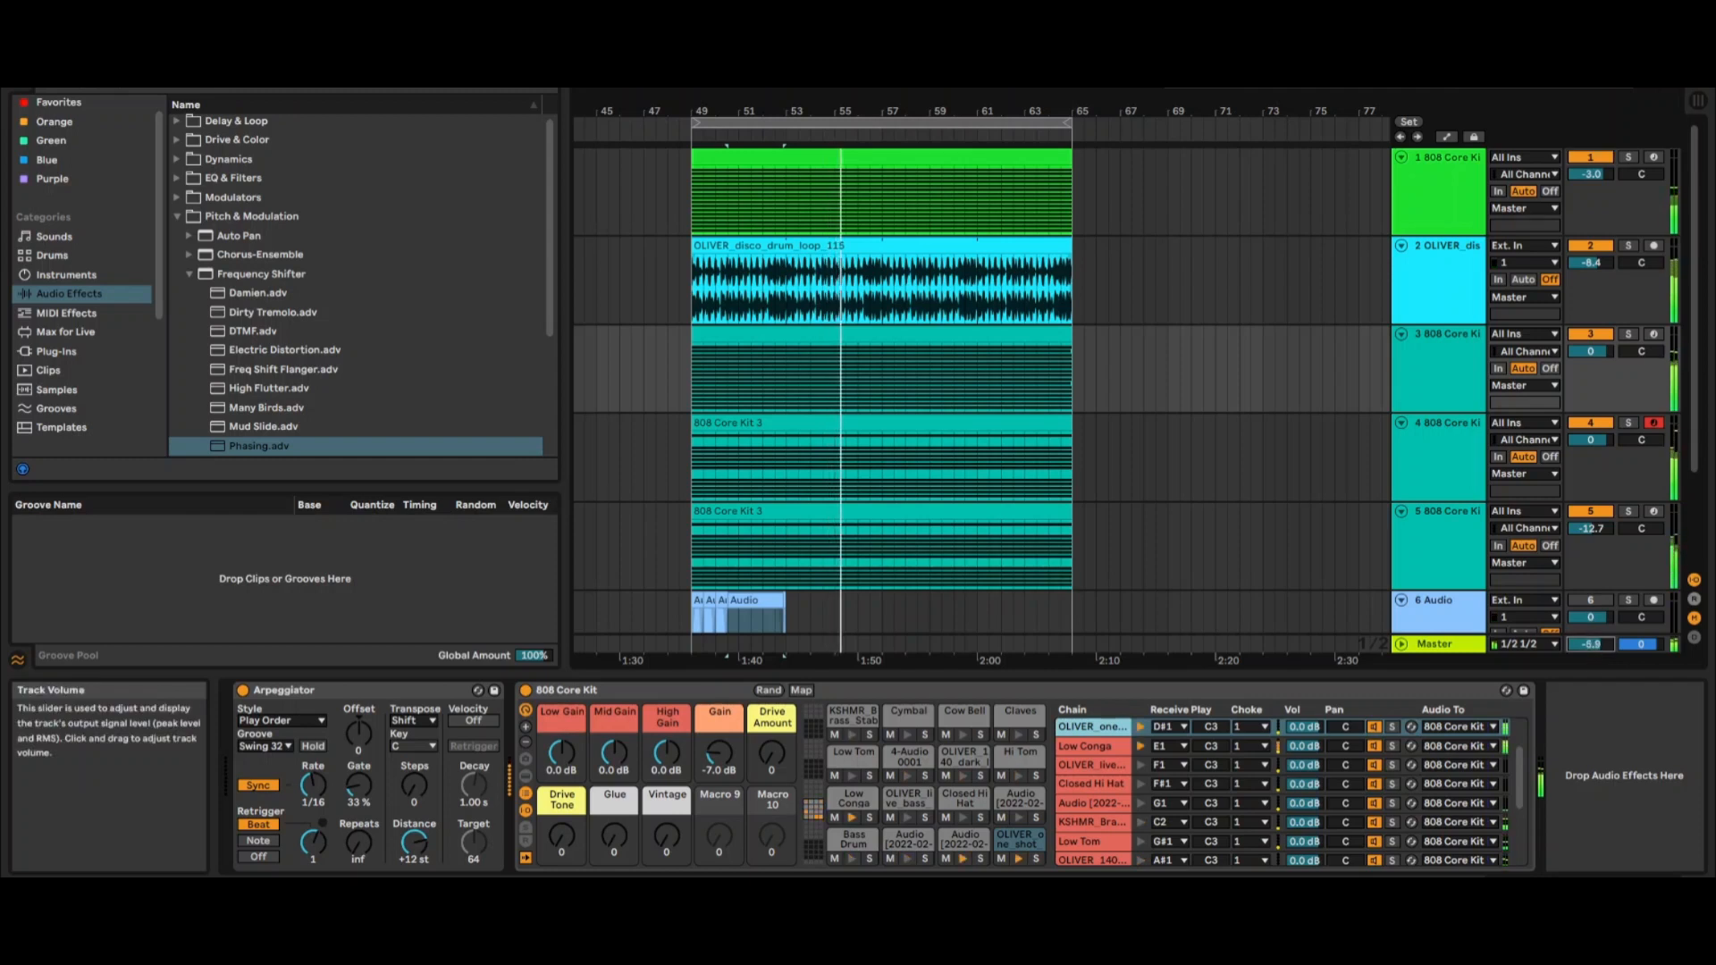
# Try adding the 808 Core Kit on track 7 to the mix.
pyautogui.scroll(-4, 1397, 538)
pyautogui.scroll(-2, 1400, 524)
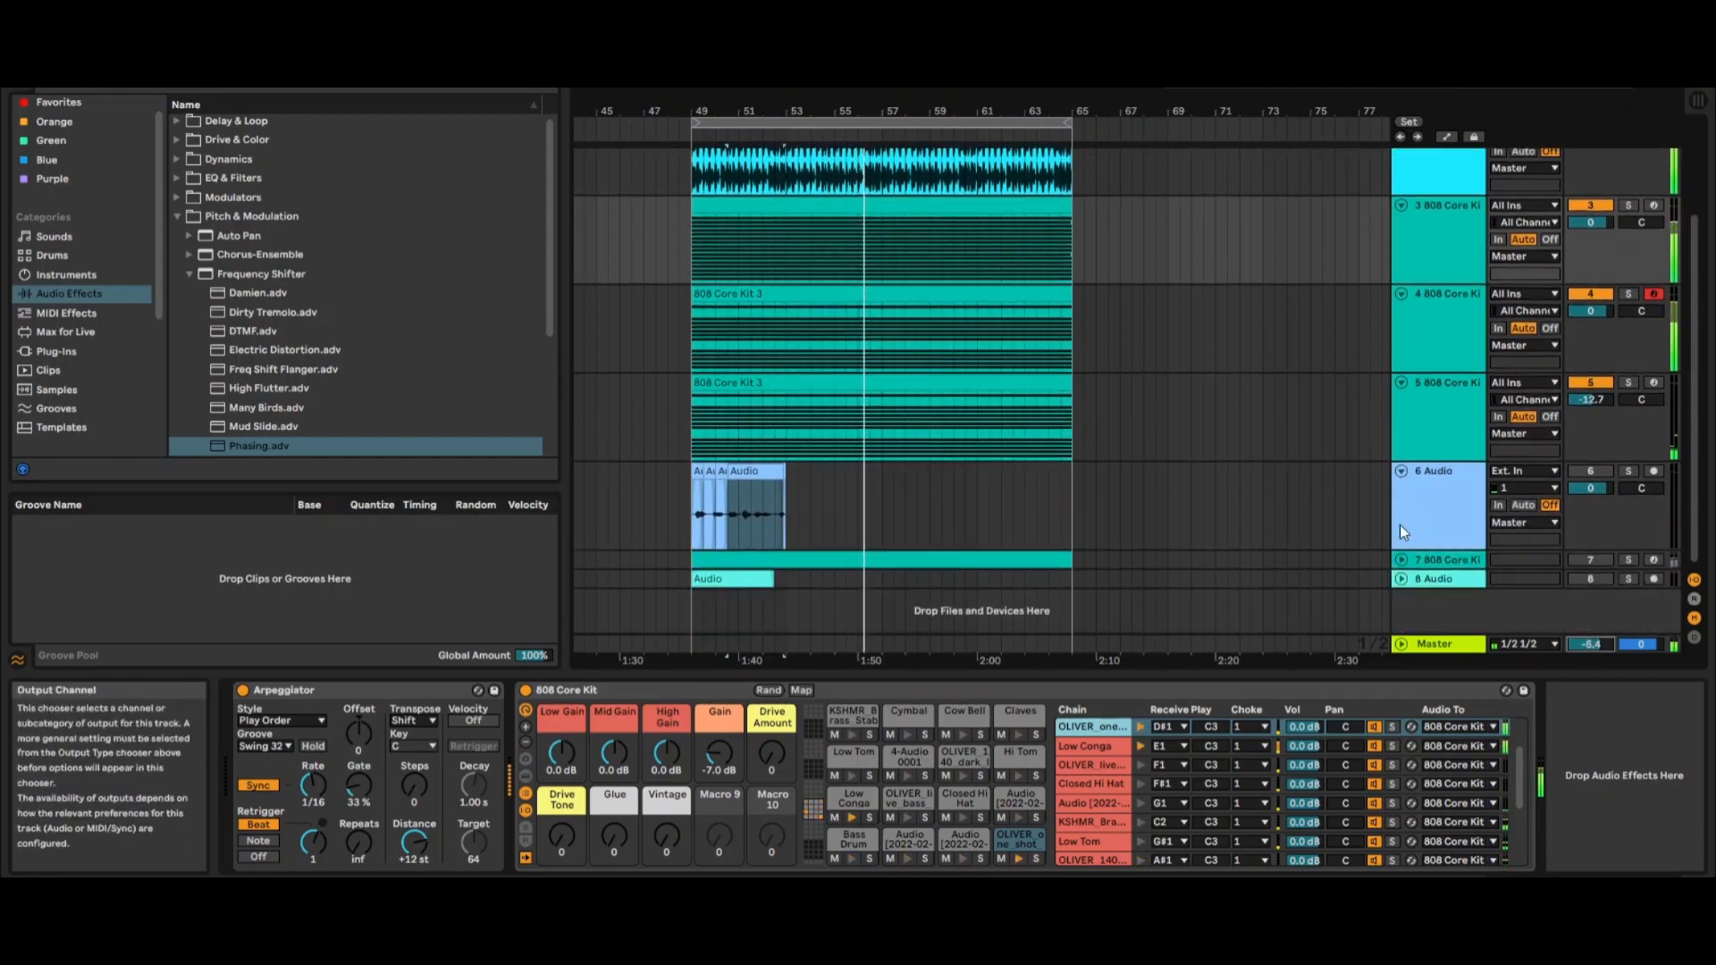
pyautogui.click(1603, 559)
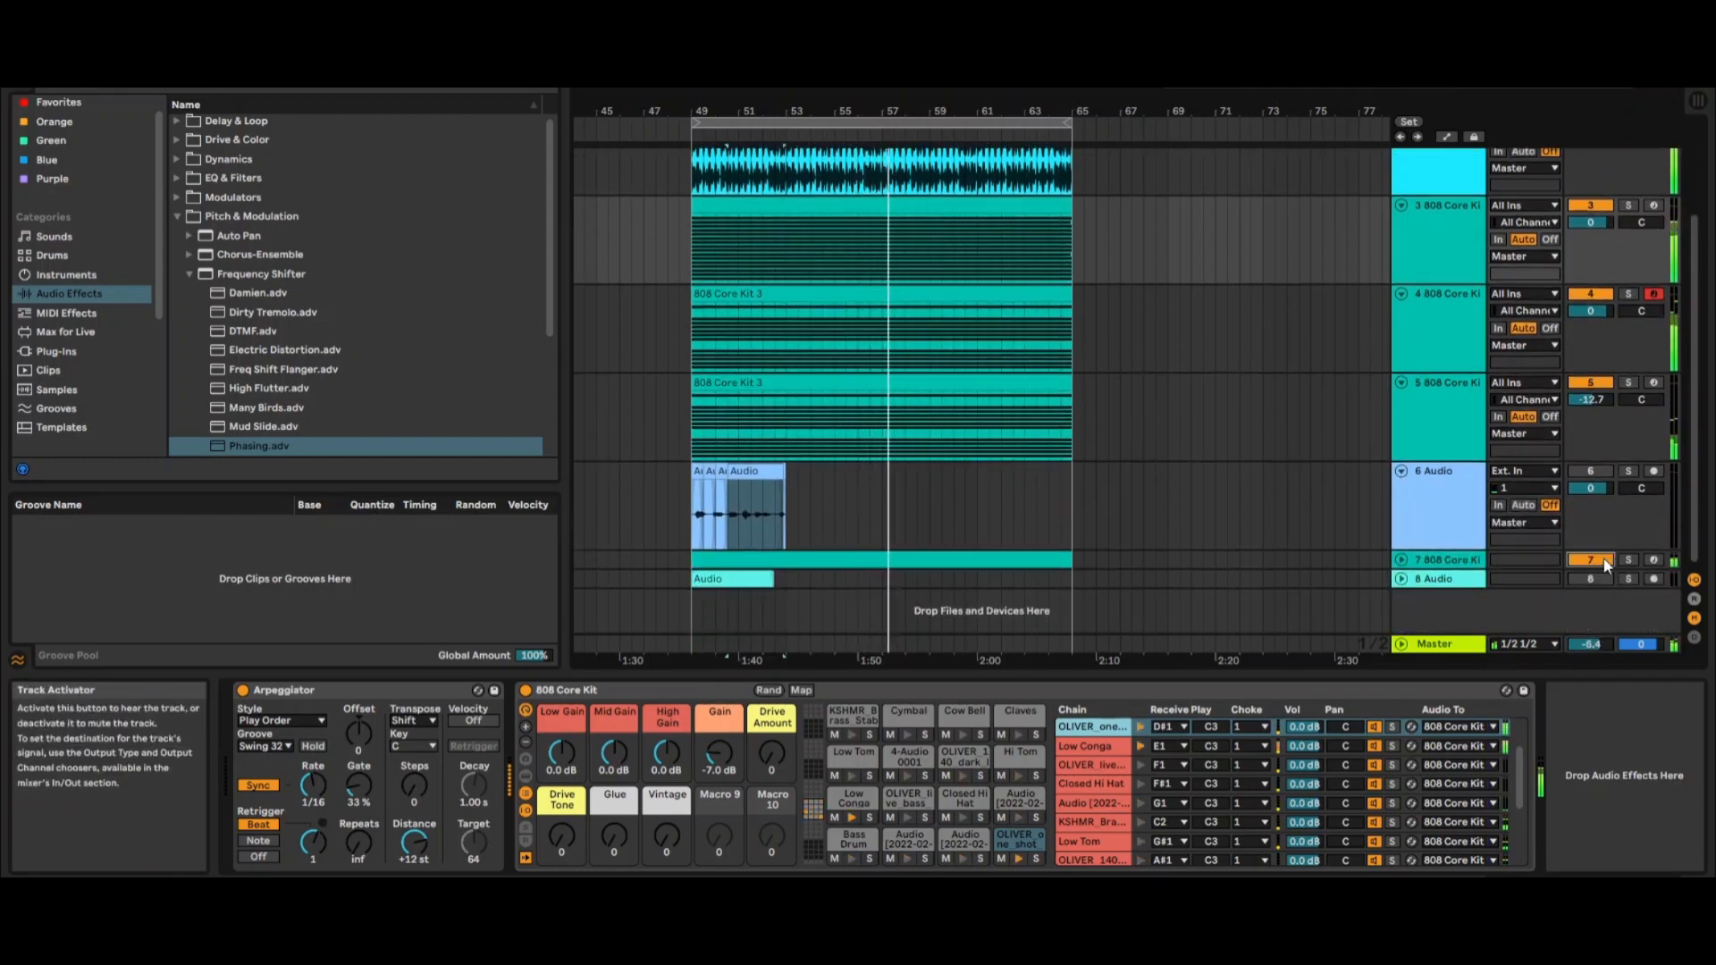
pyautogui.scroll(6, 1455, 410)
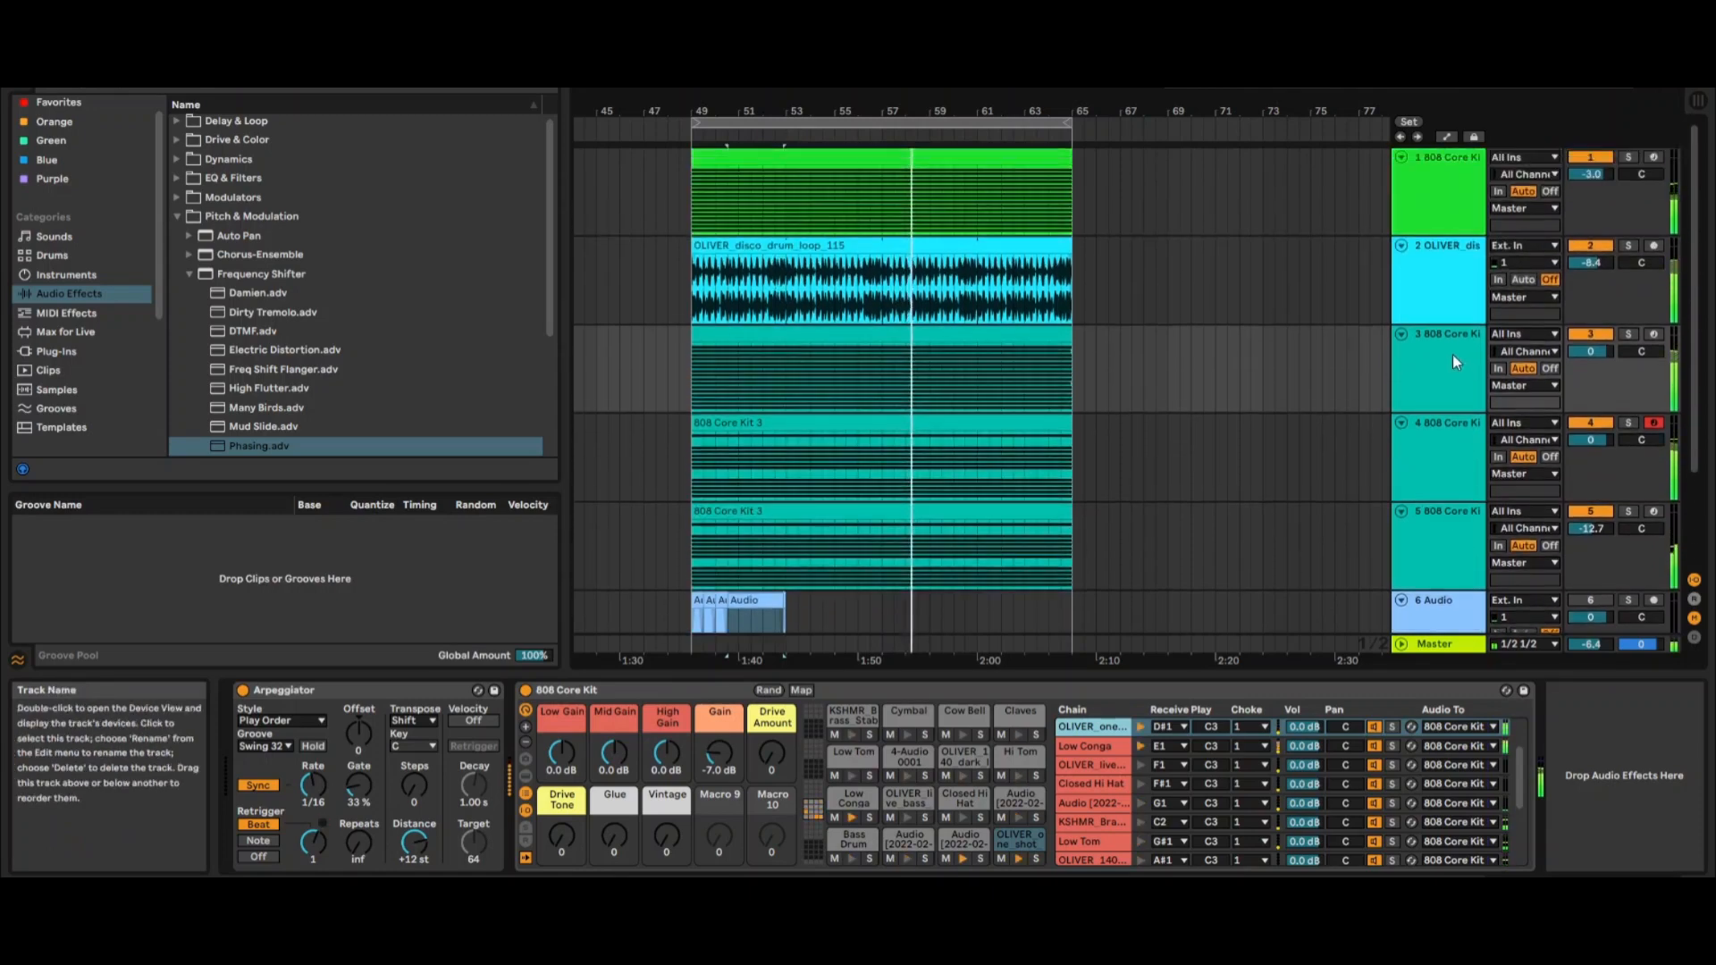
pyautogui.scroll(-3, 1262, 559)
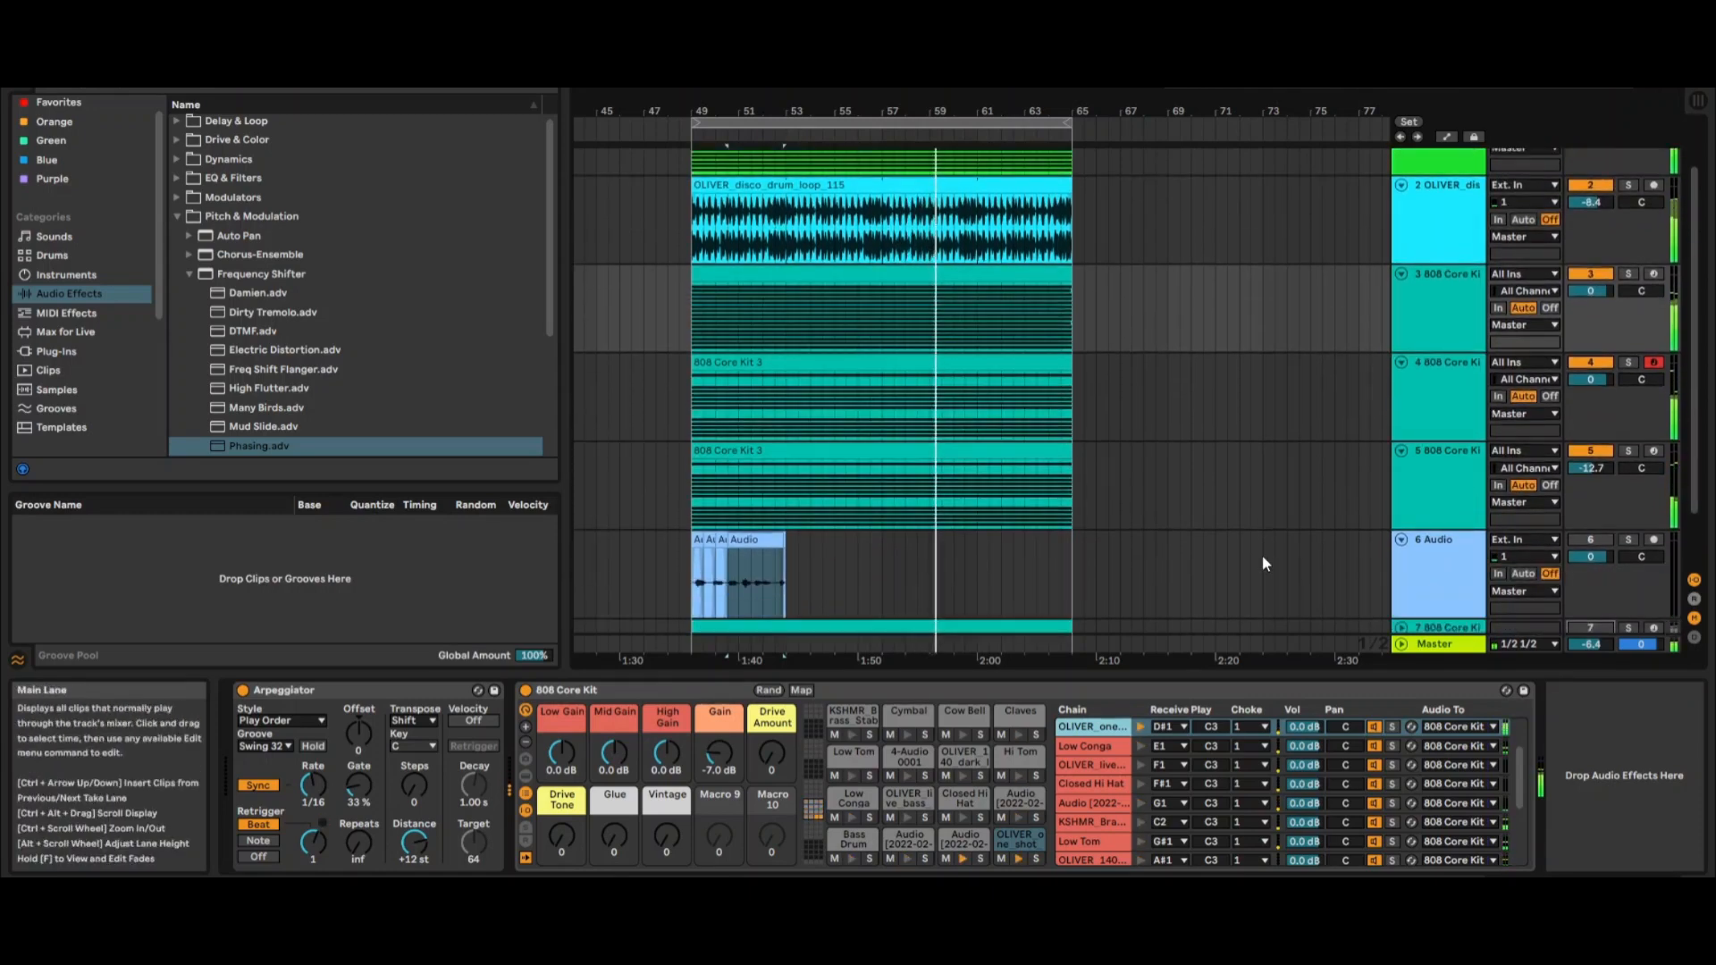
pyautogui.scroll(3, 1262, 555)
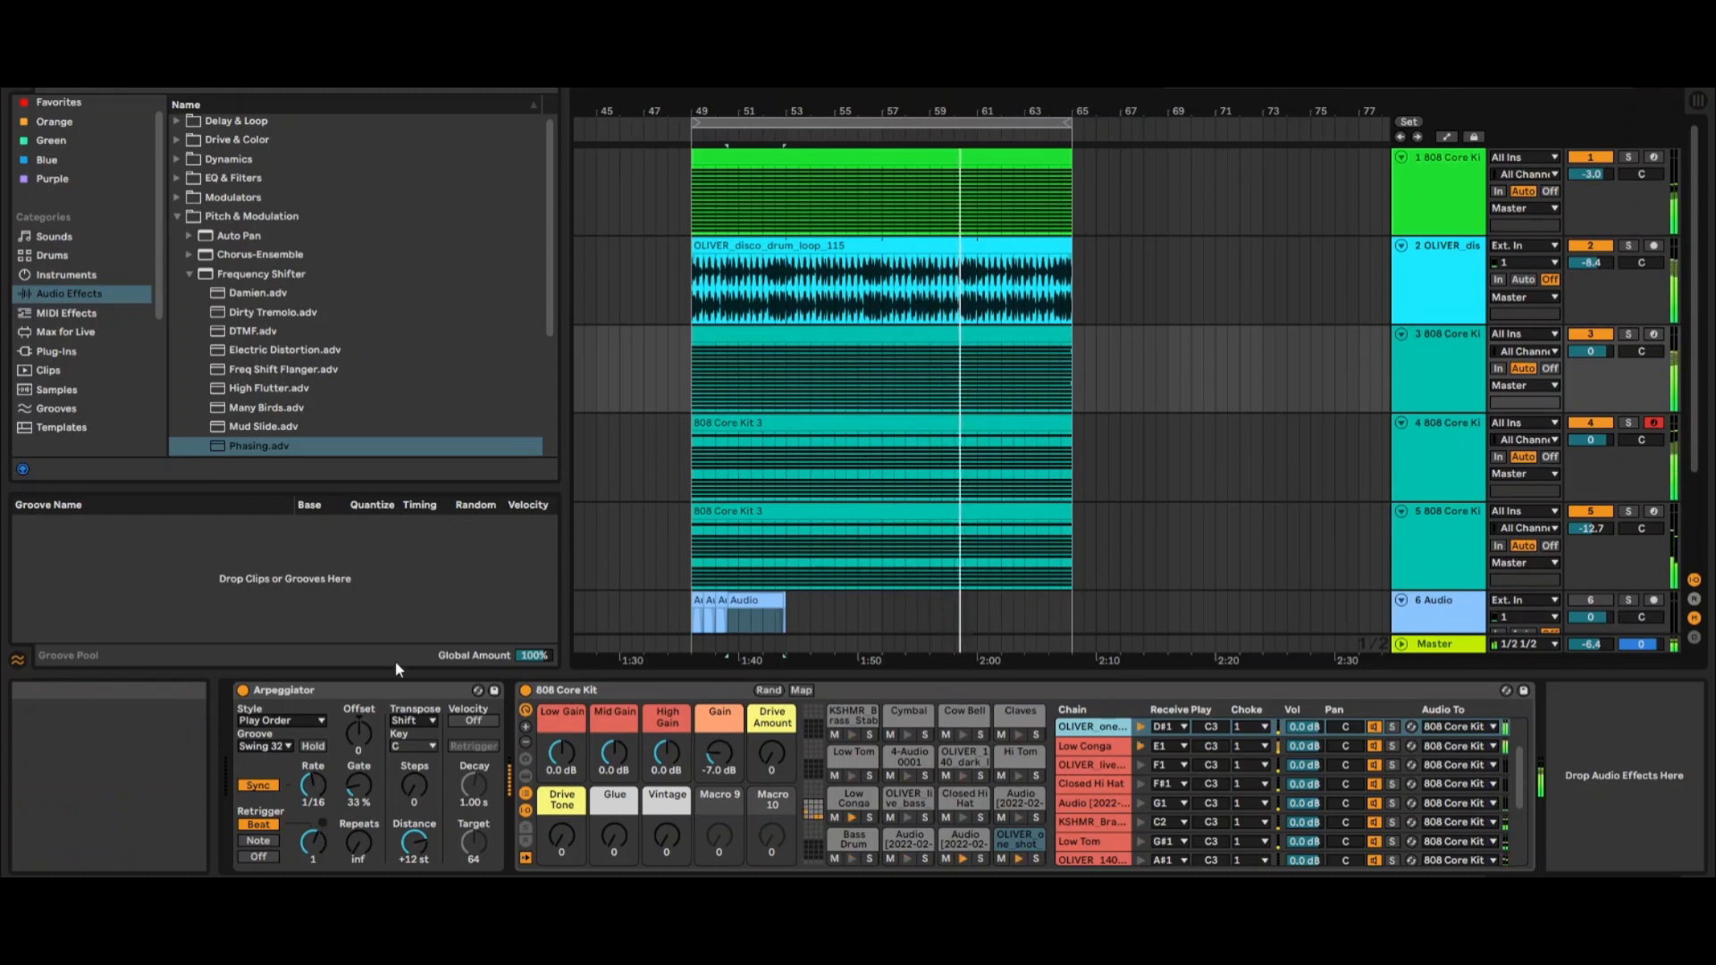
# Set track 3's Arpeggiator to a 1/2 rate, Swing 8 groove and Random Other style.
pyautogui.moveTo(313, 788); pyautogui.dragTo(313, 760)
pyautogui.click(277, 749)
pyautogui.click(259, 776)
pyautogui.click(282, 721)
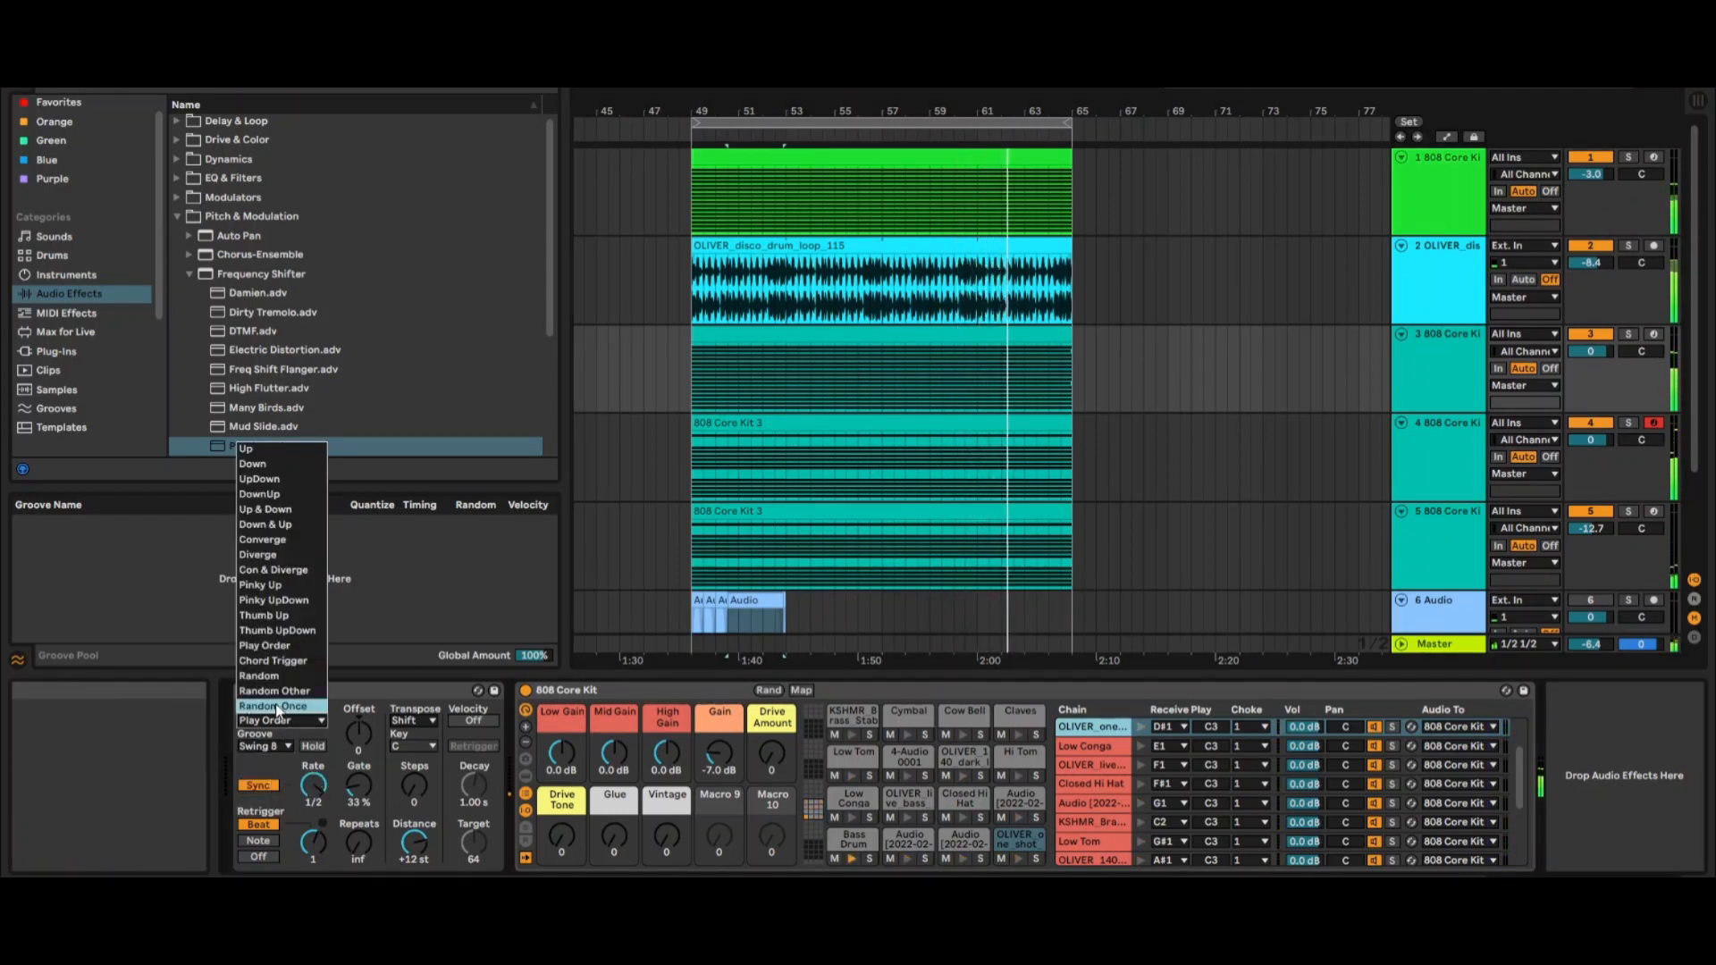
pyautogui.click(273, 692)
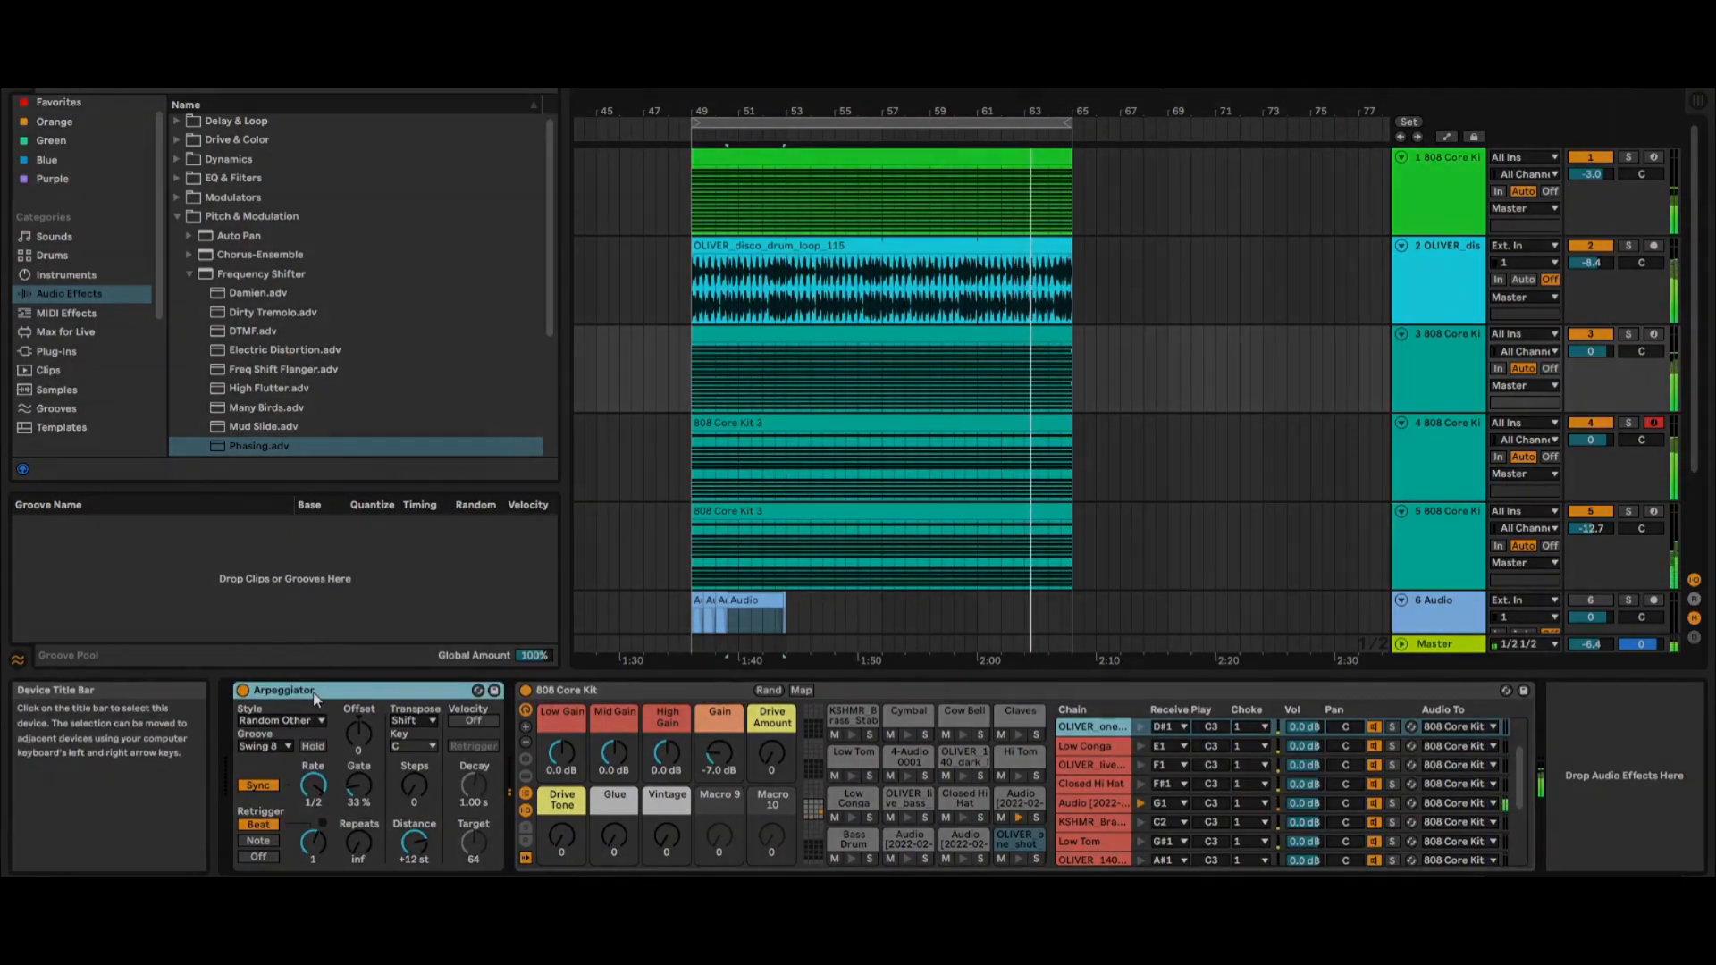